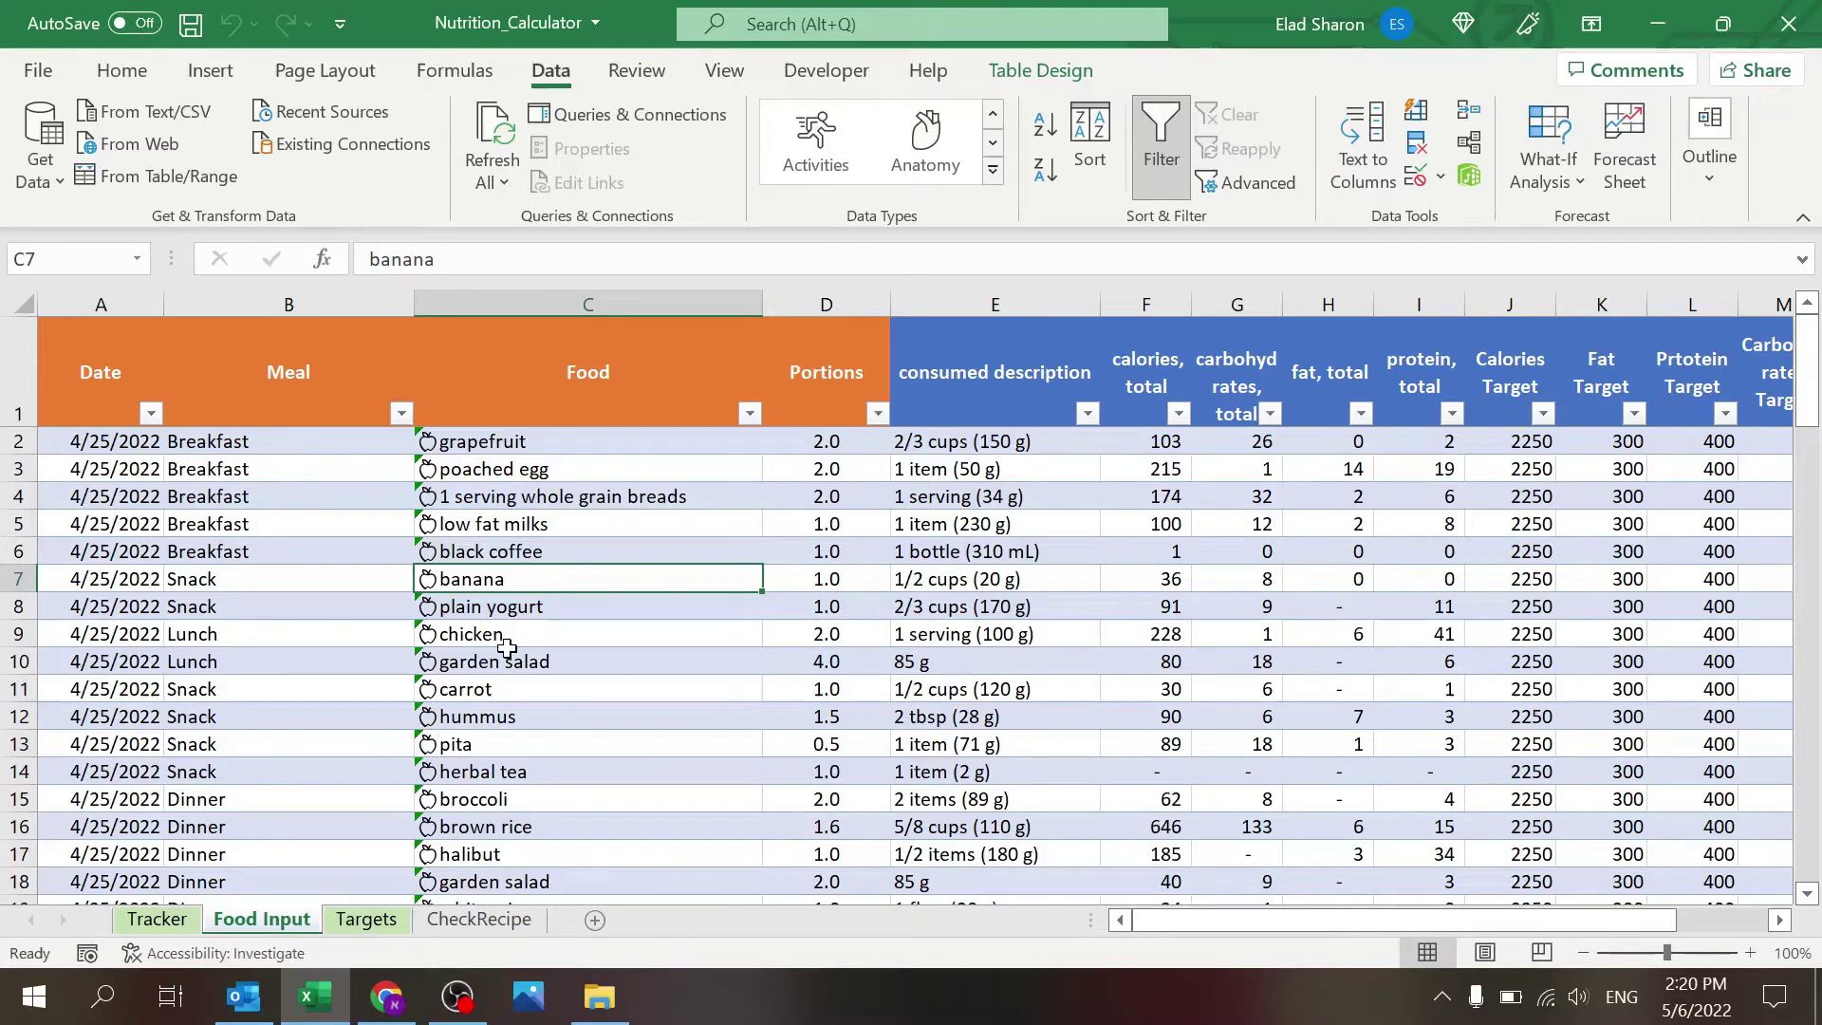
Switch to the CheckRecipe sheet listing five ingredients totalling 791 calories.
click(467, 931)
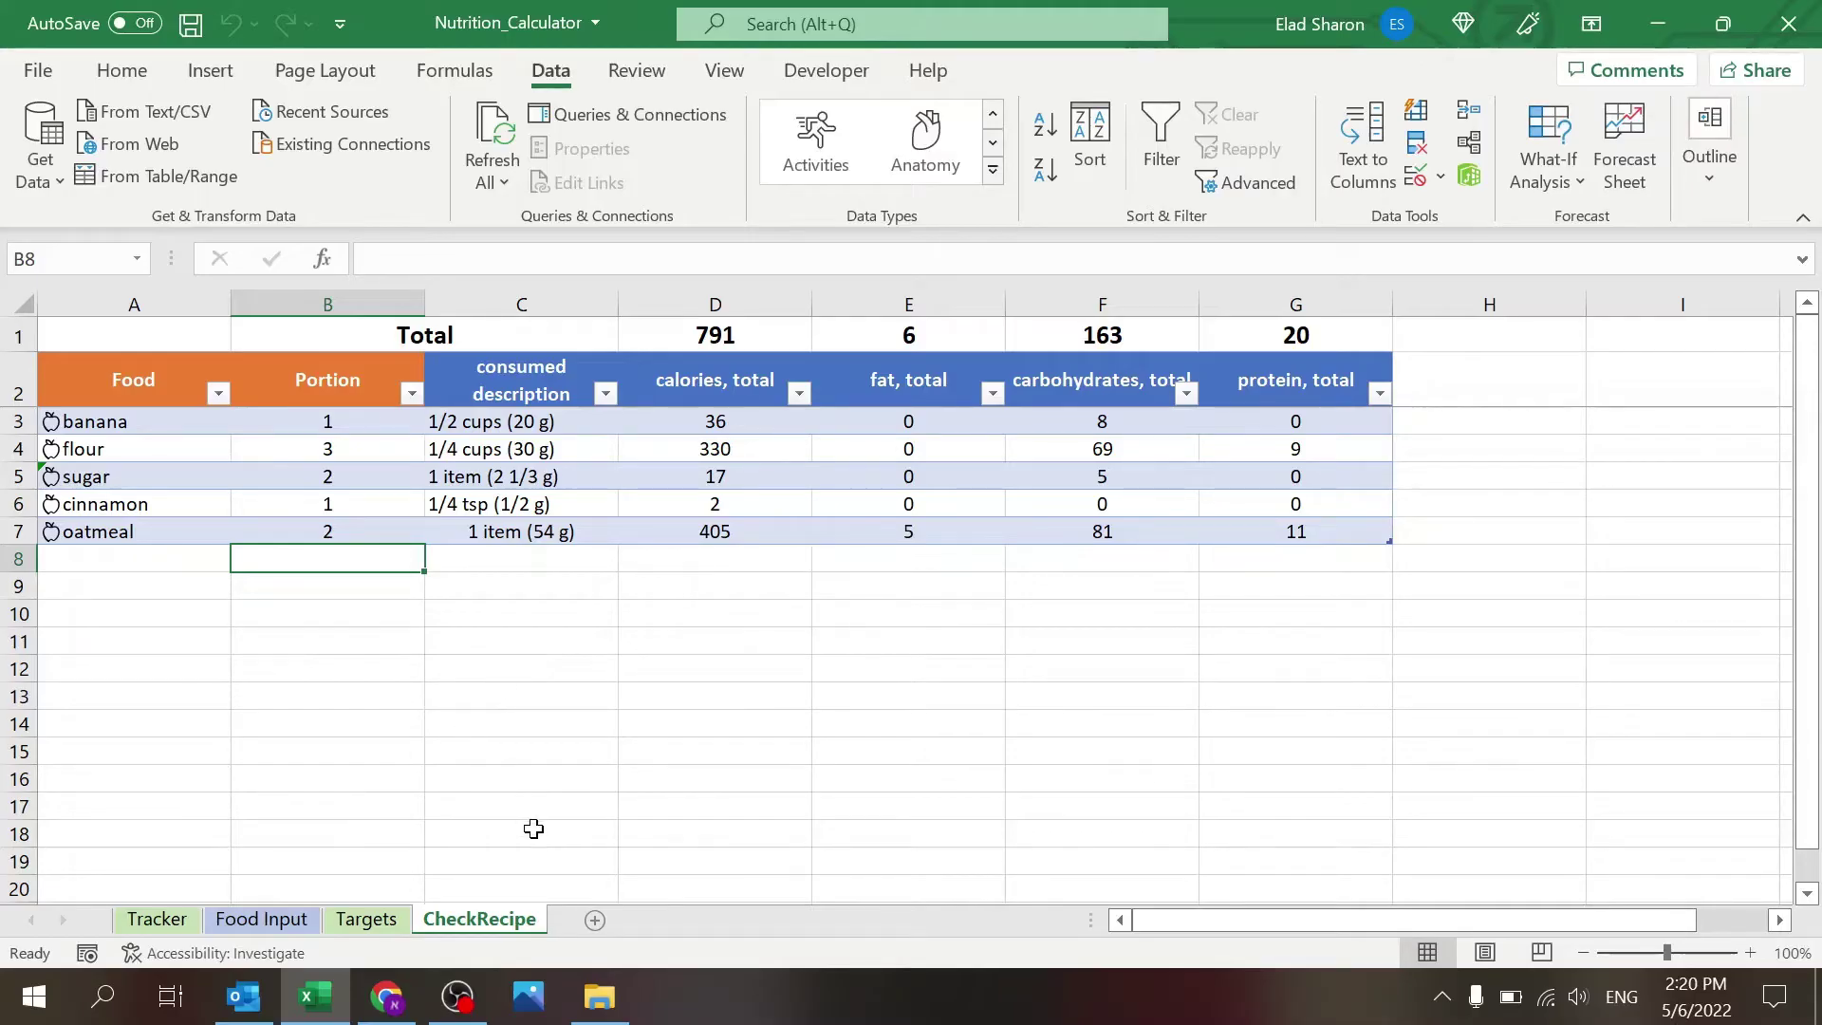
Add baking soda as a sixth ingredient in row 8 below the recipe table.
click(178, 429)
click(178, 503)
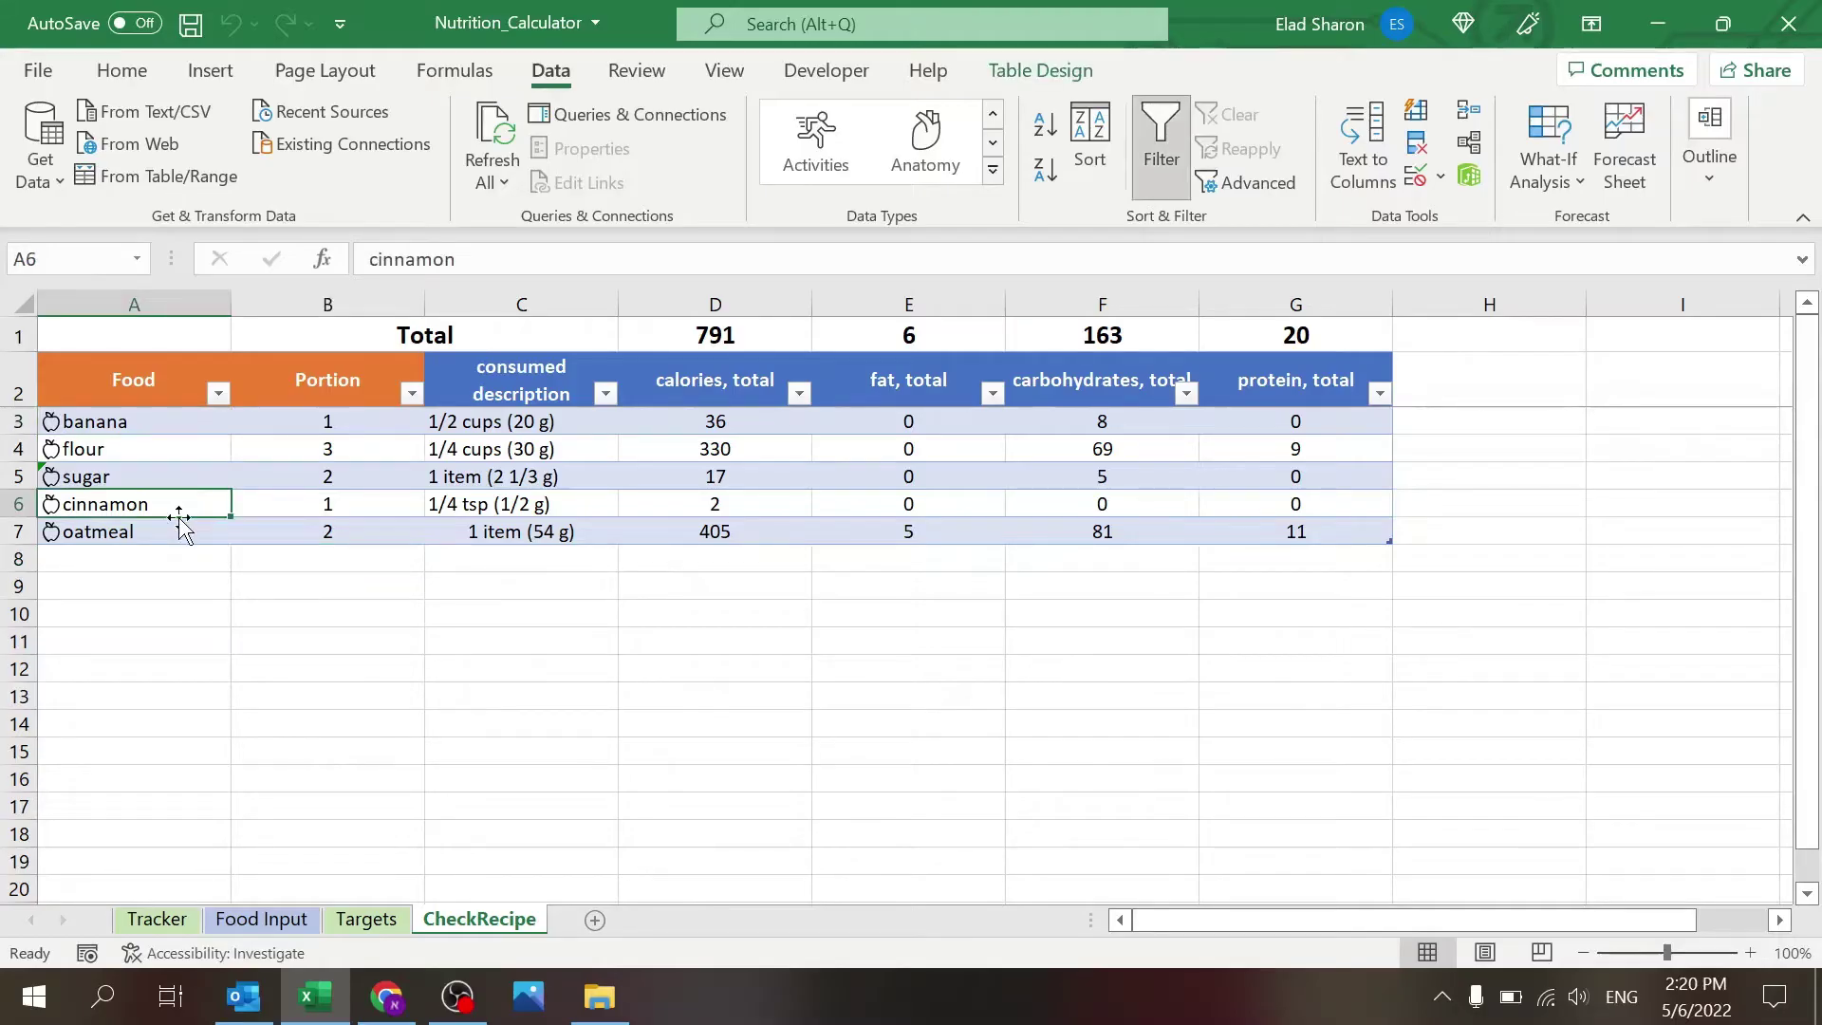
click(339, 528)
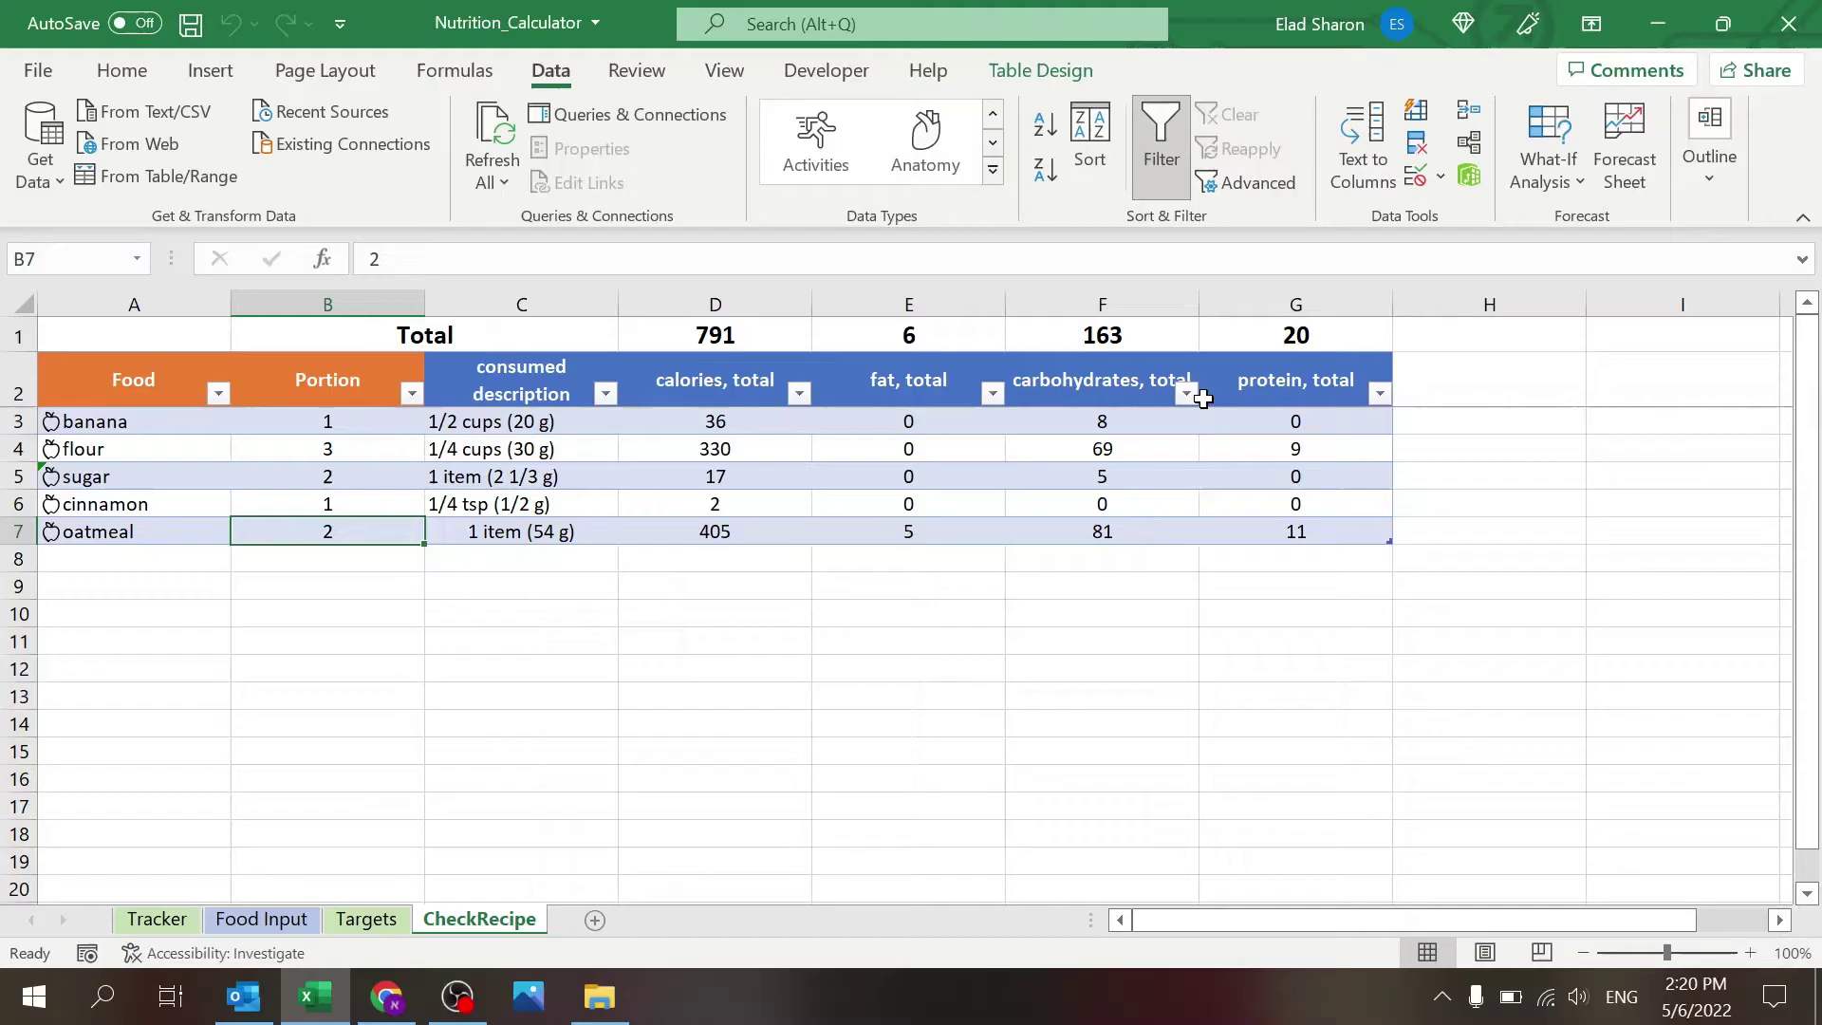
click(159, 563)
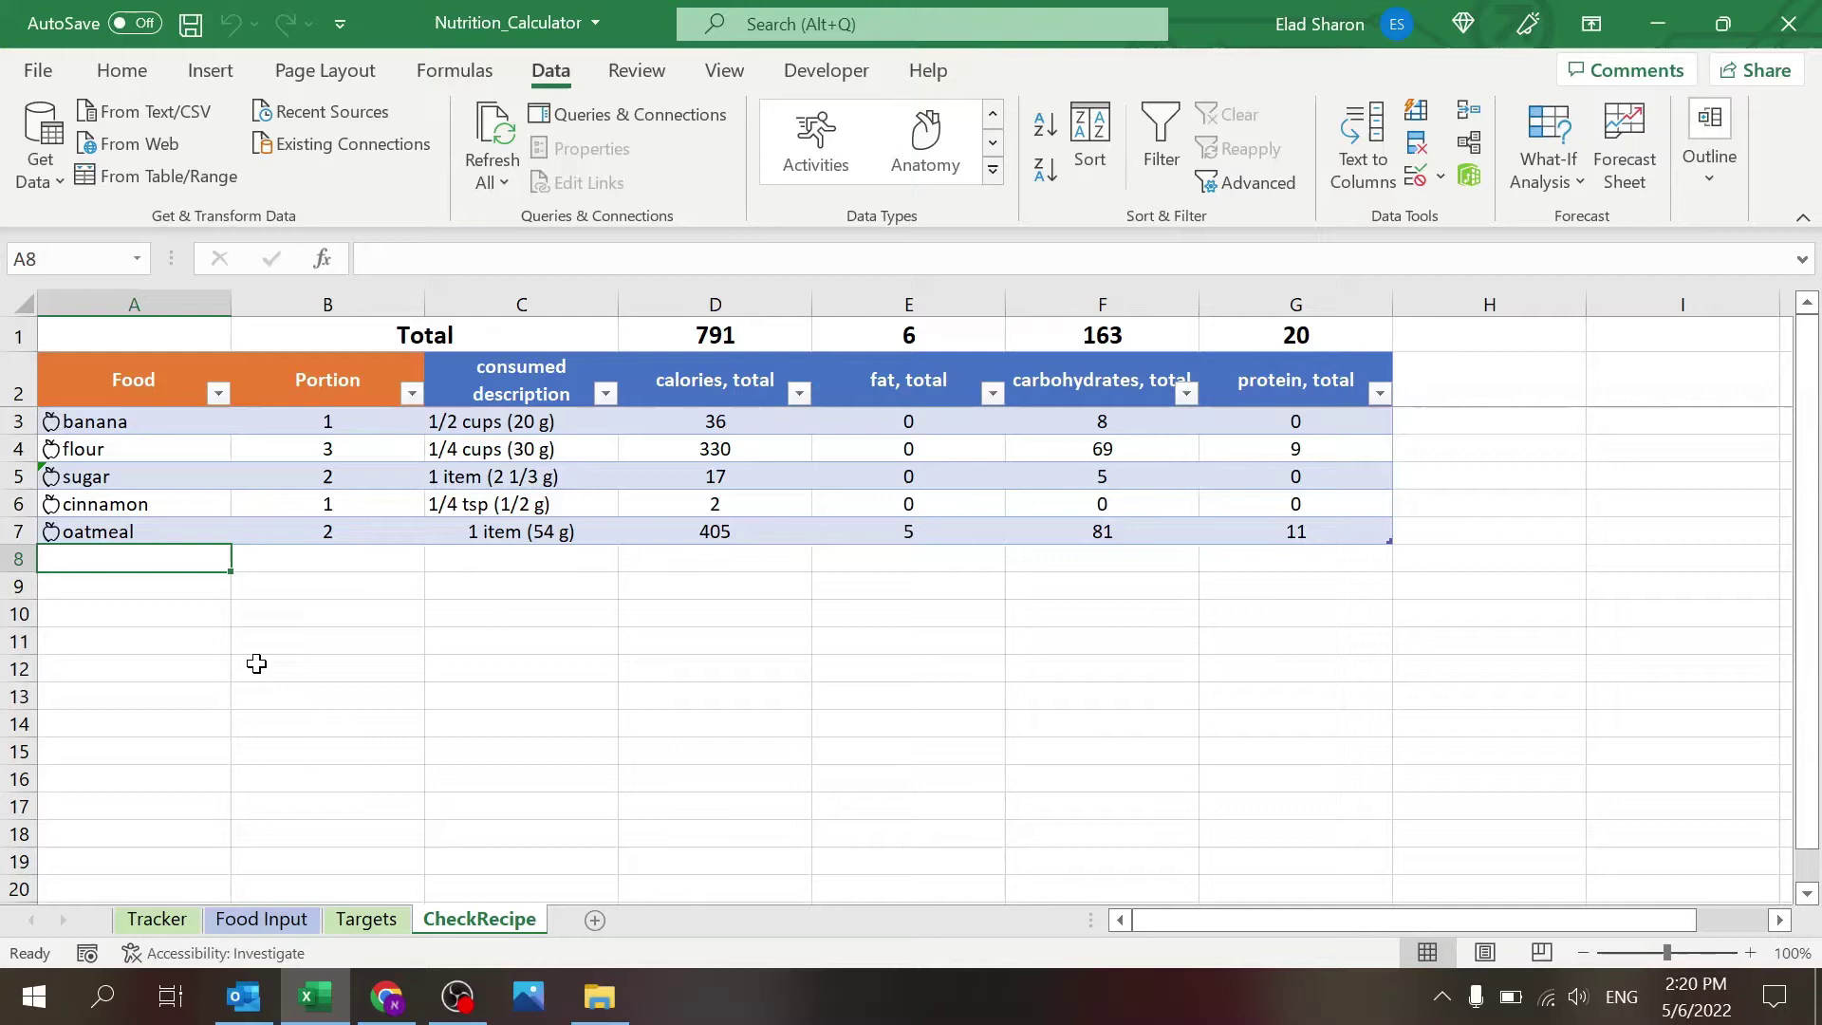
text(baking soda)
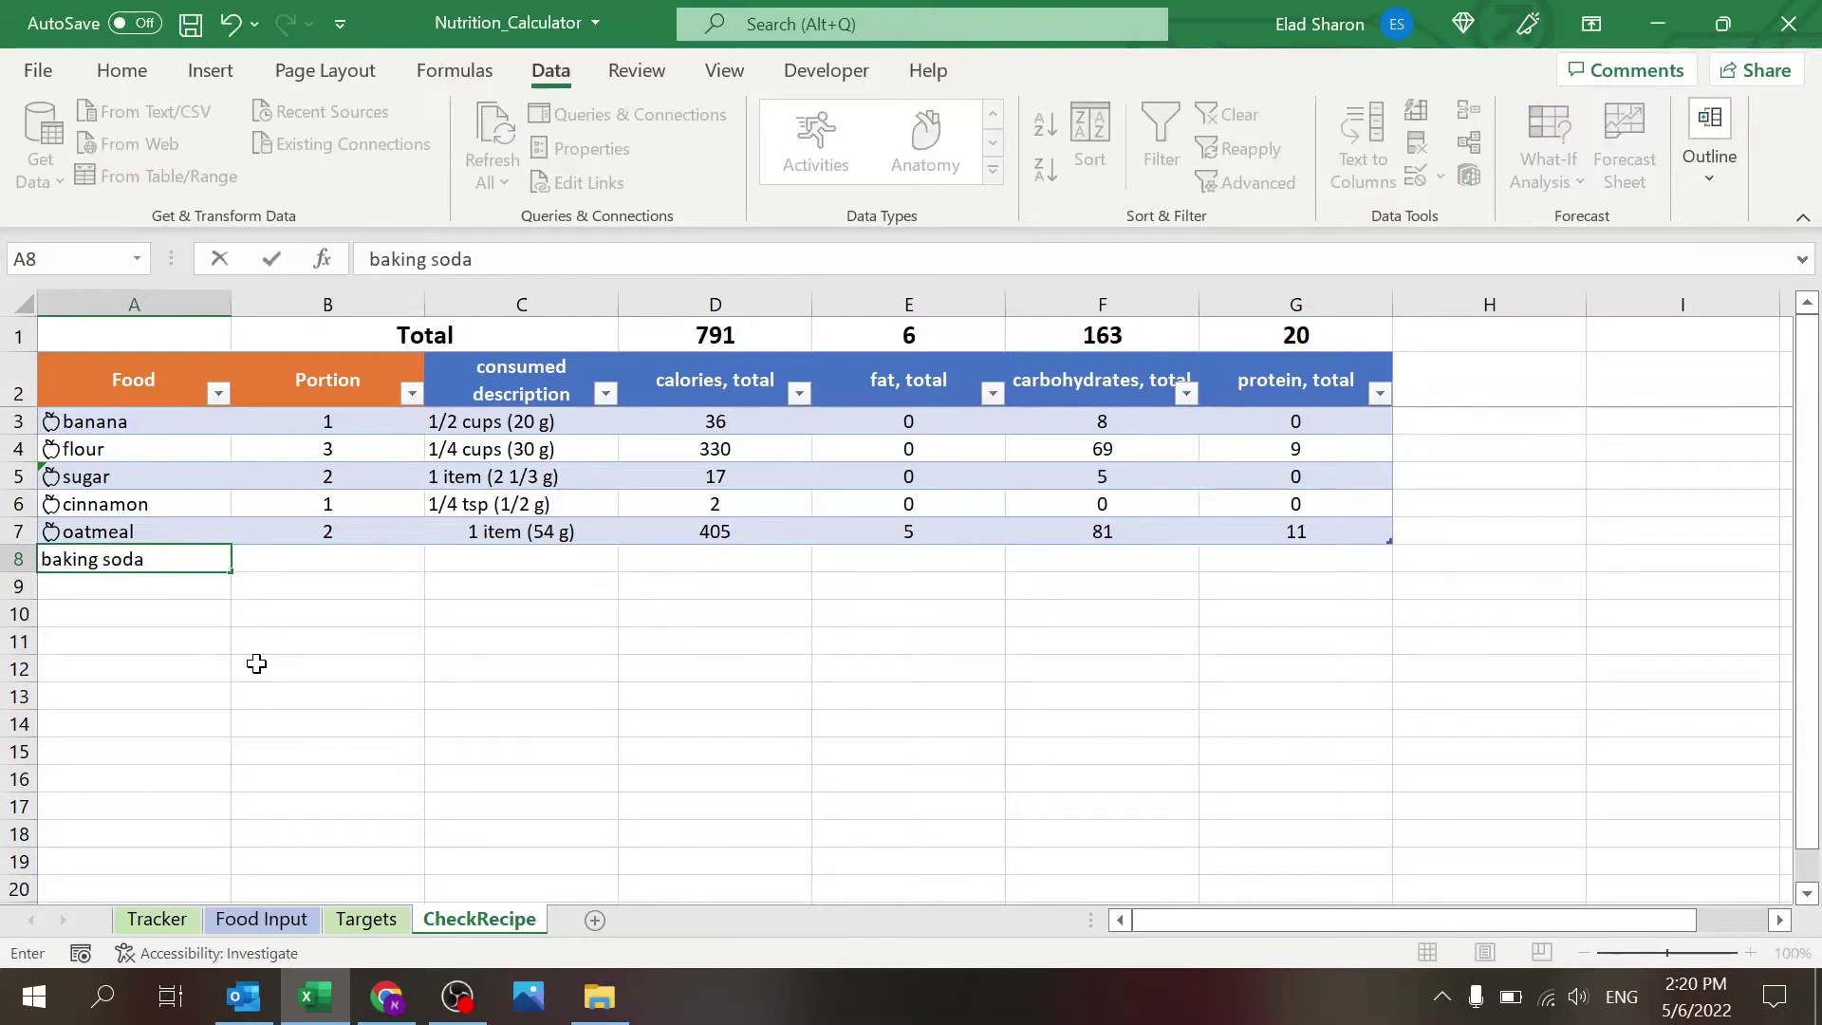
key(Return)
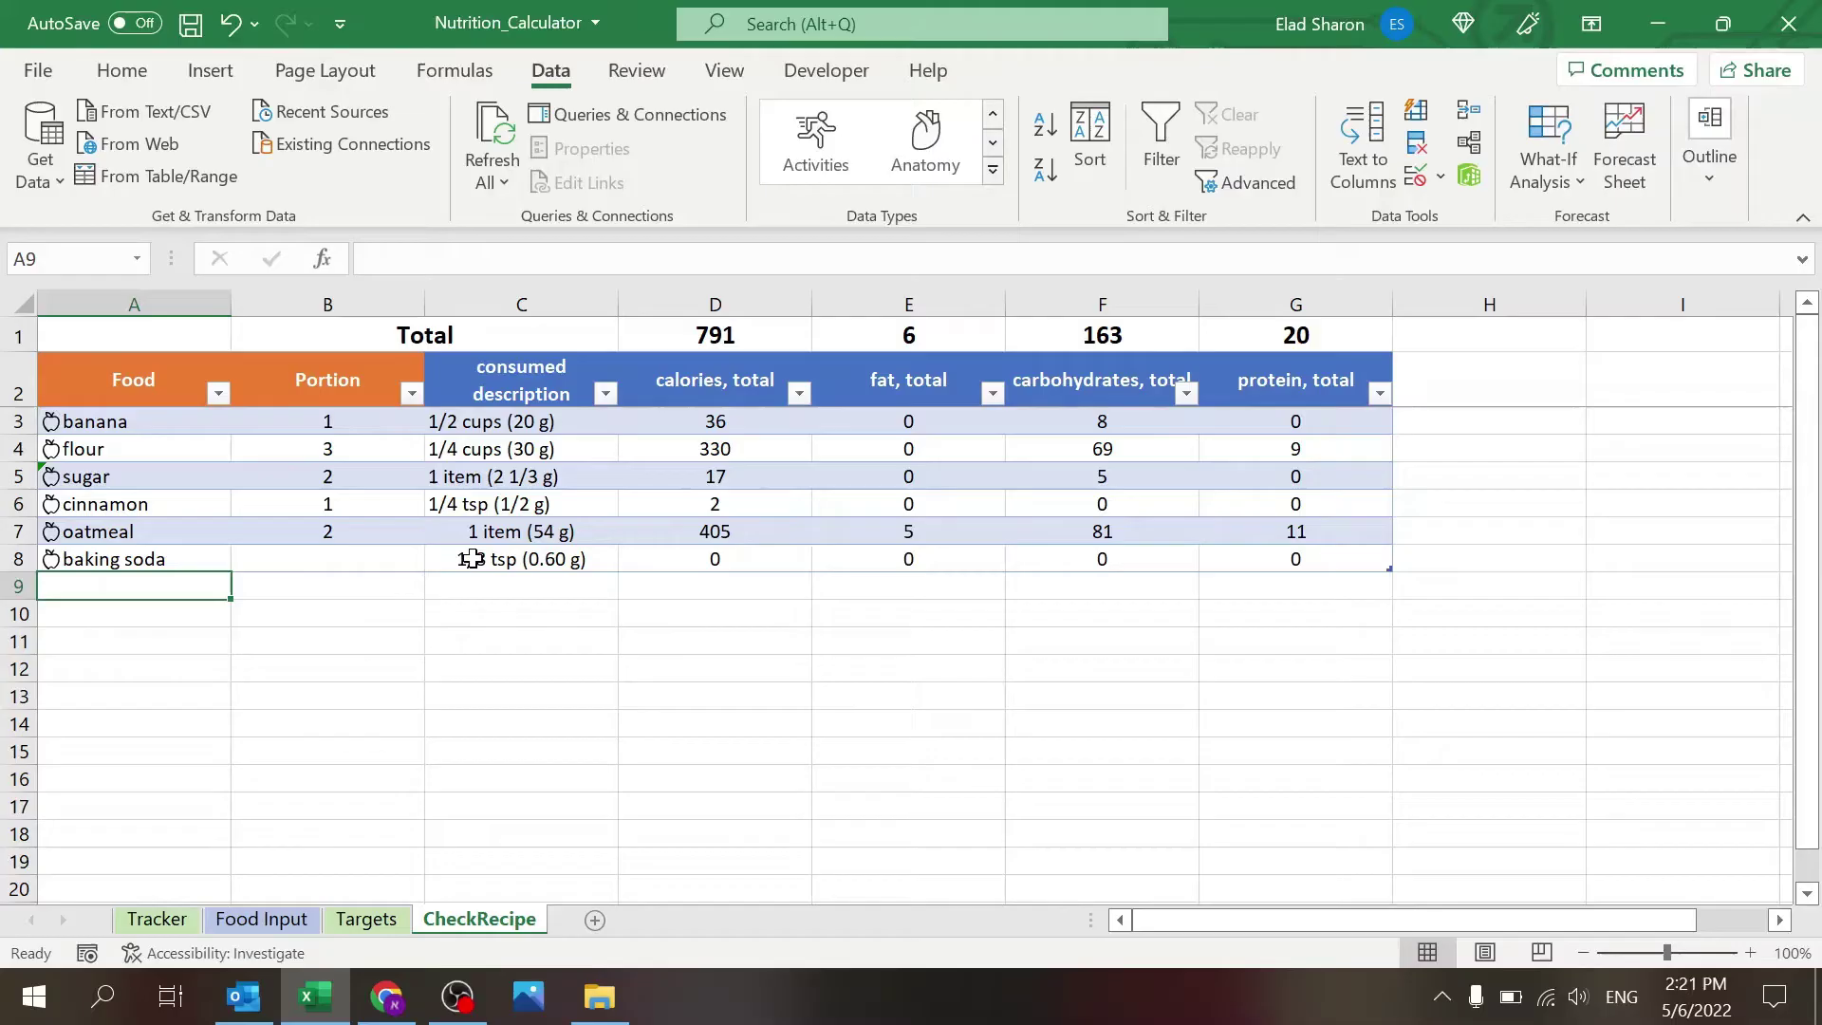
Enter a portion of 1 for baking soda in B8, correcting the mistyped values along the way.
click(370, 536)
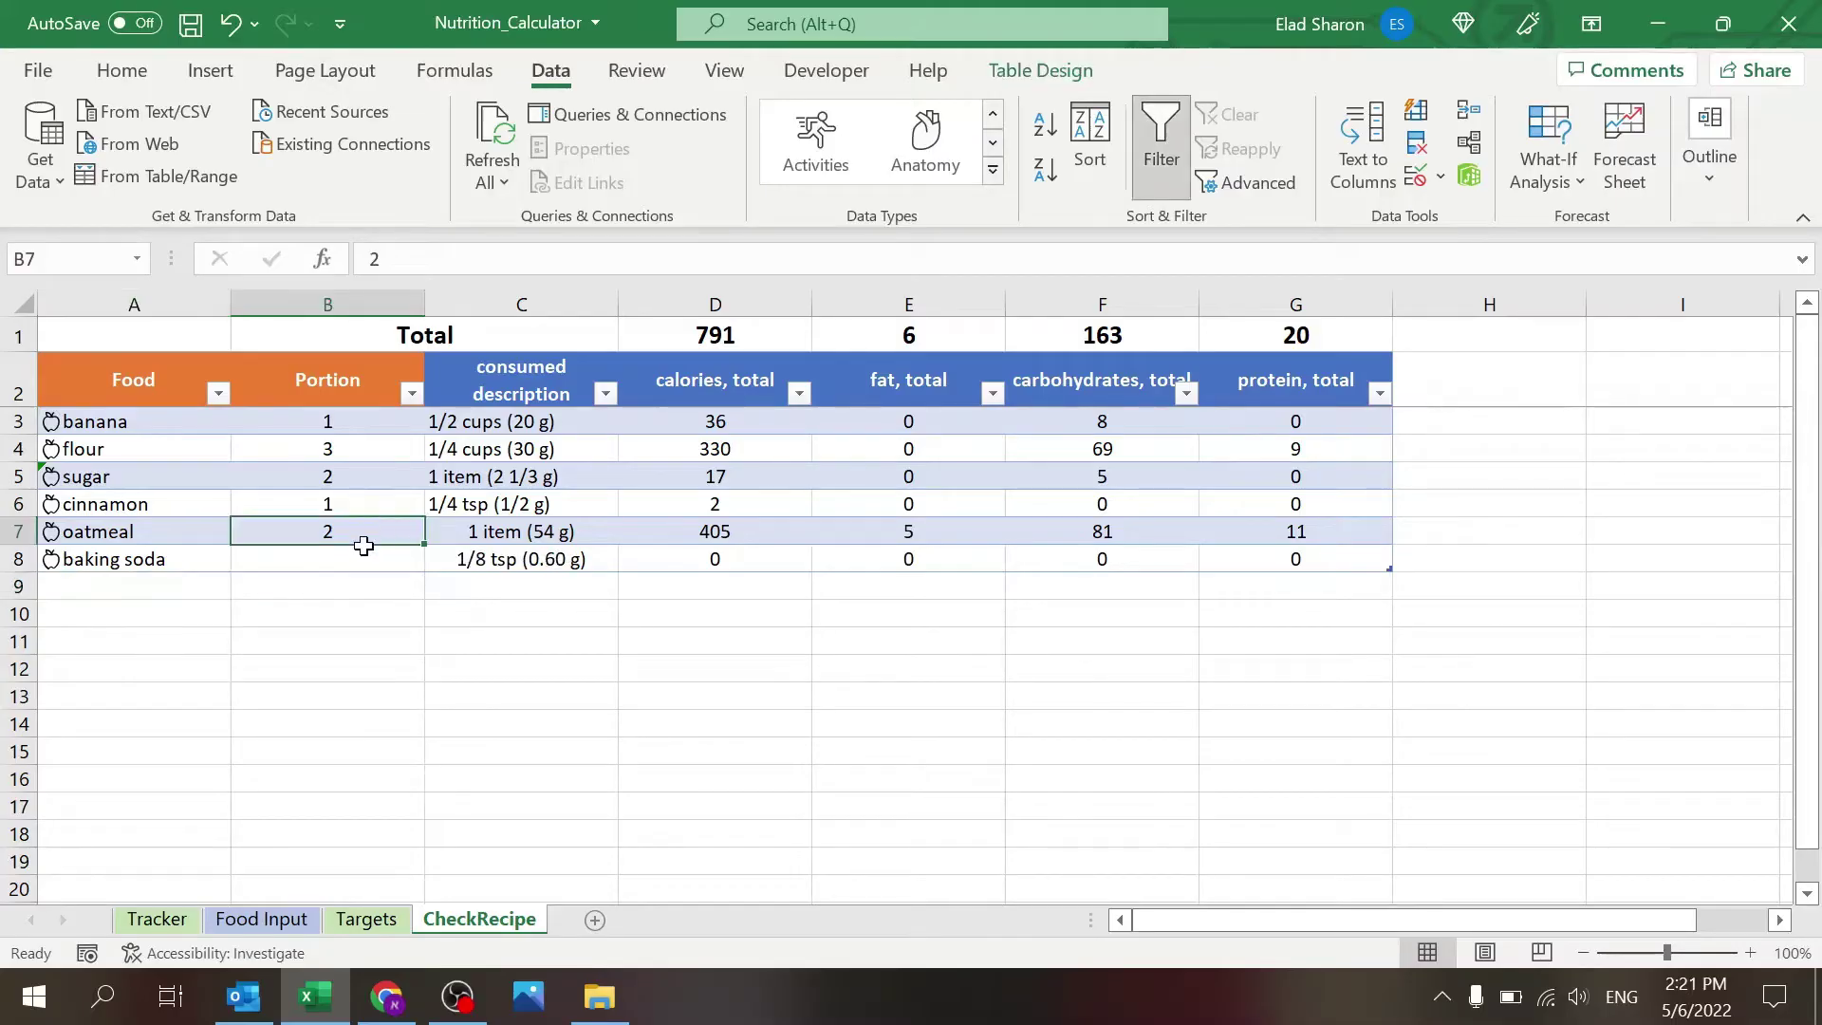
click(338, 569)
text(1)
key(ctrl+Return)
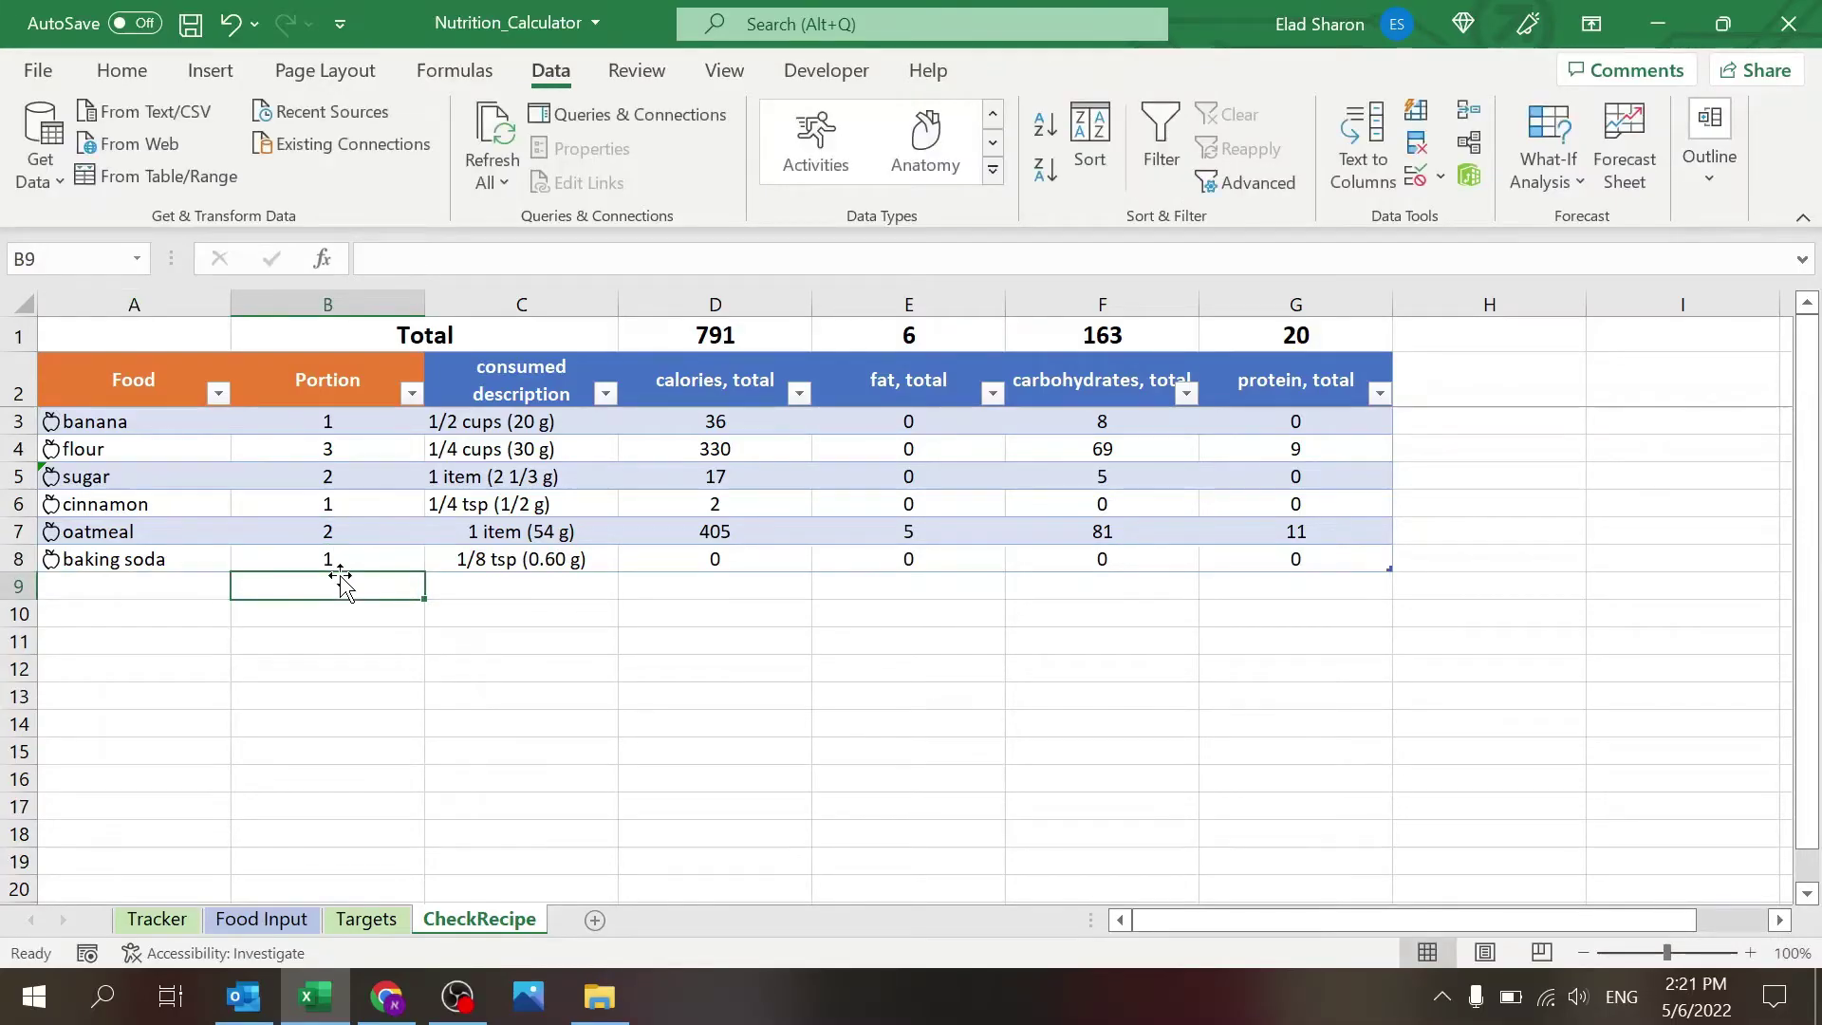
key(Delete)
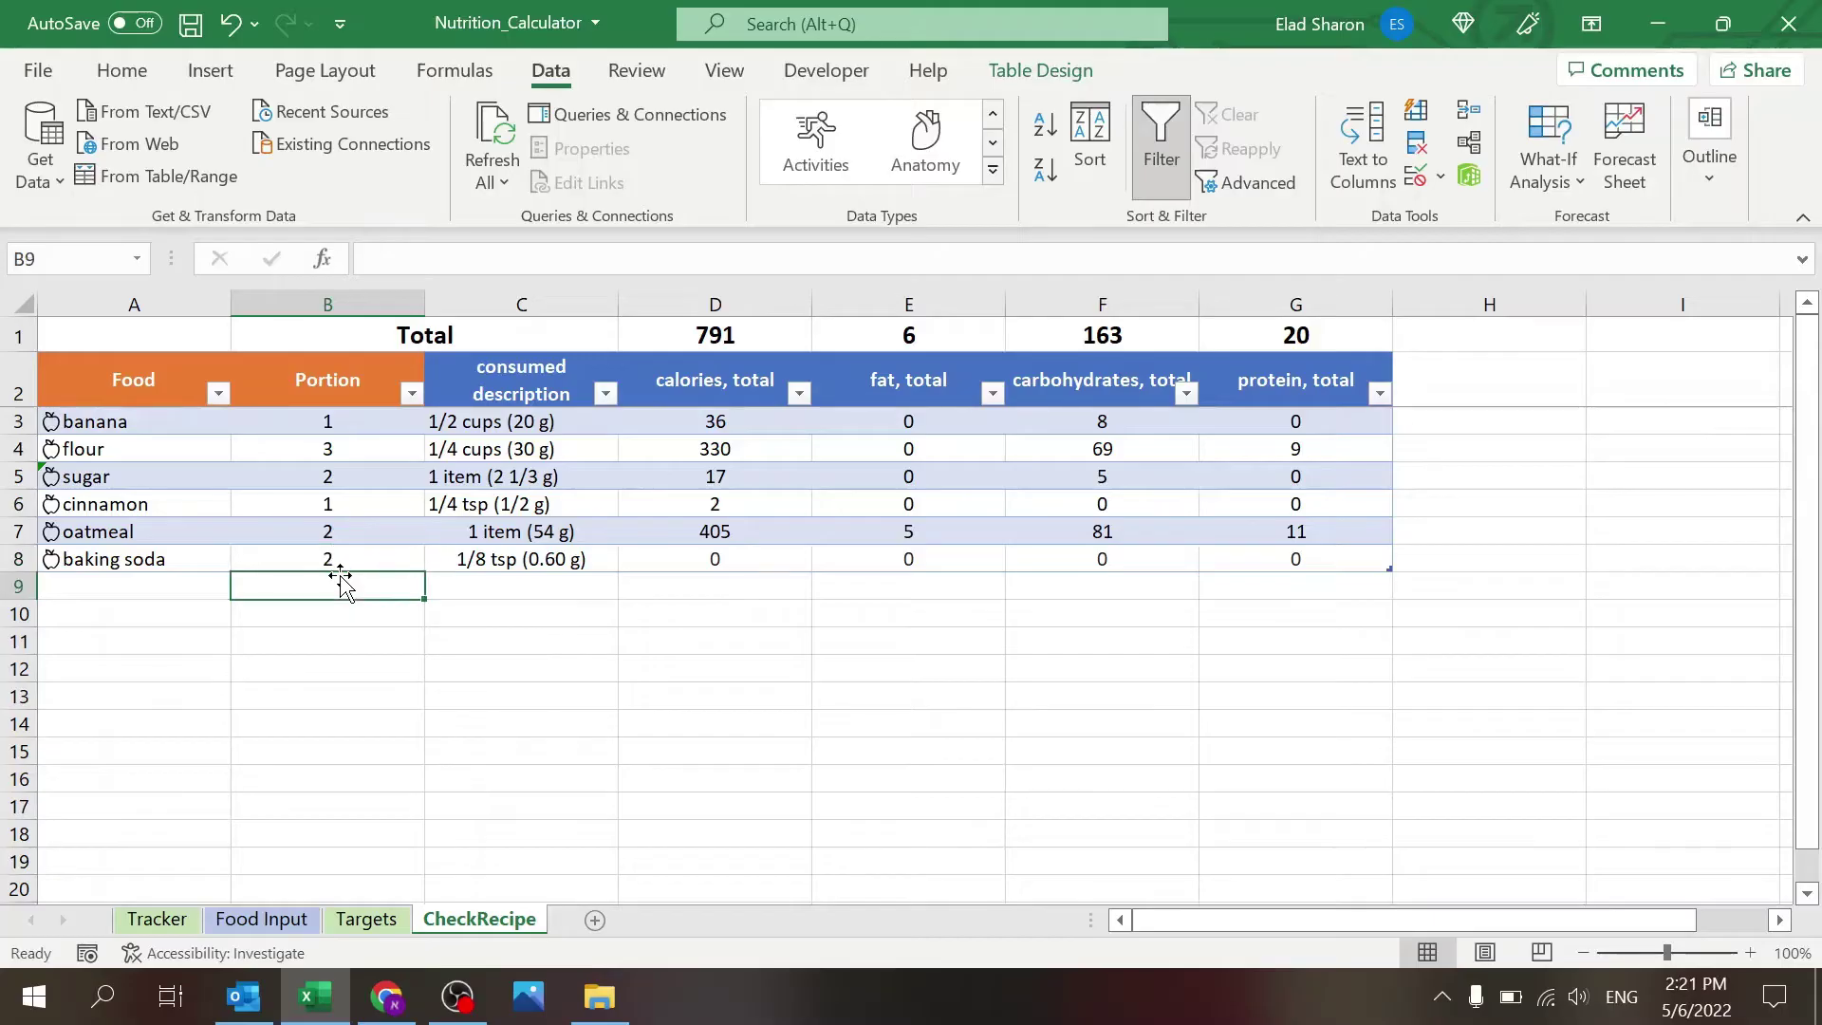
text(8)
key(BackSpace)
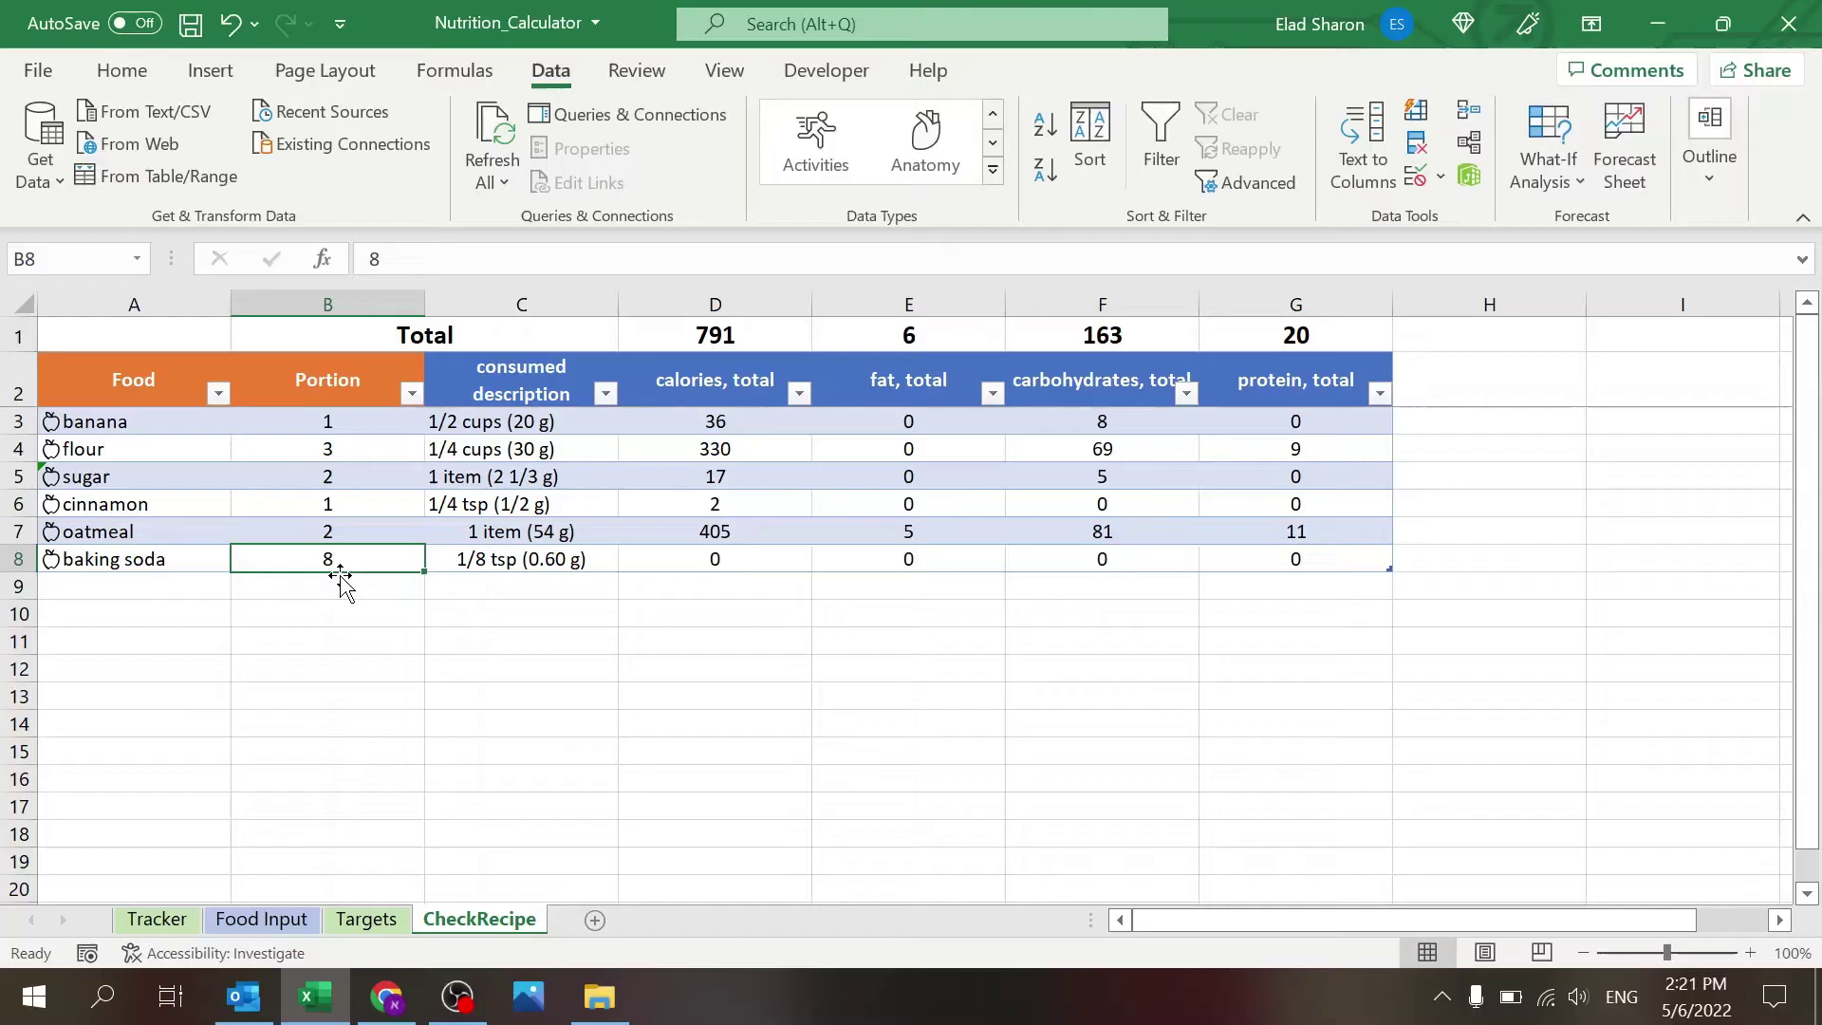
text(2)
key(ctrl+Return)
key(Delete)
text(1)
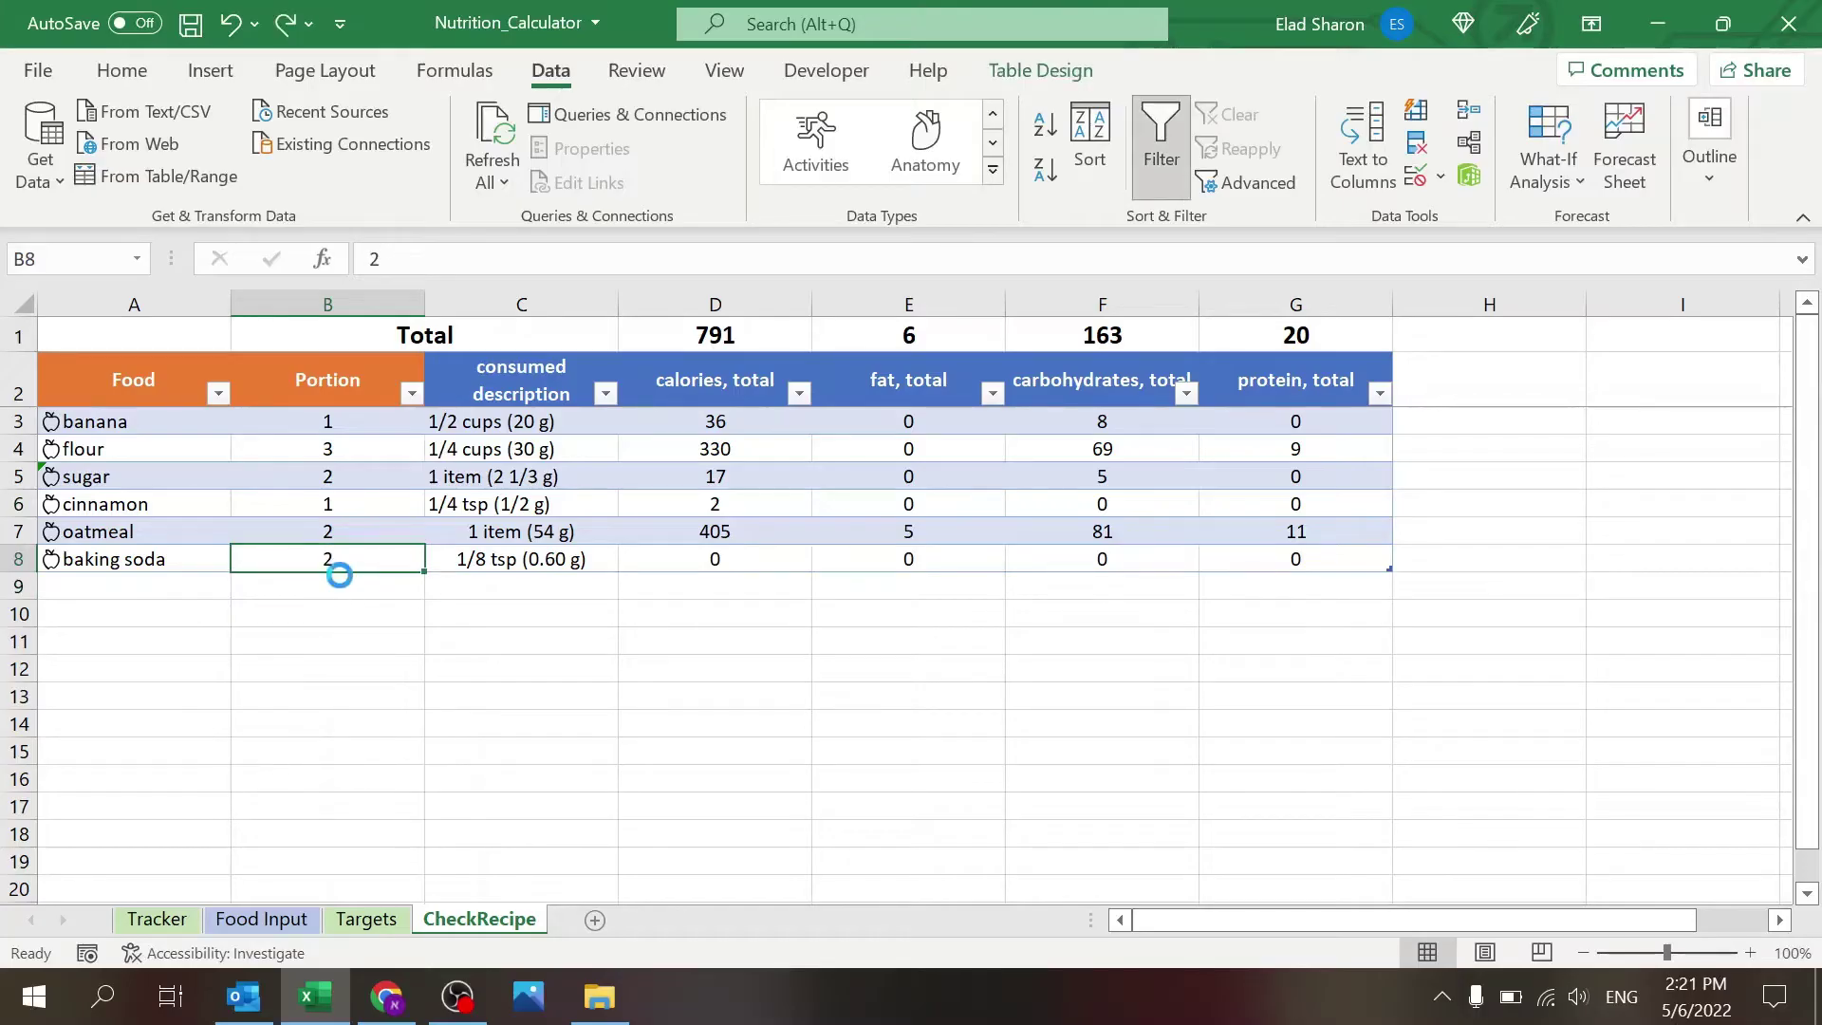
key(Up)
click(340, 569)
Review the SUM total formulas in D1 through G1, then view the Targets sheet.
click(417, 657)
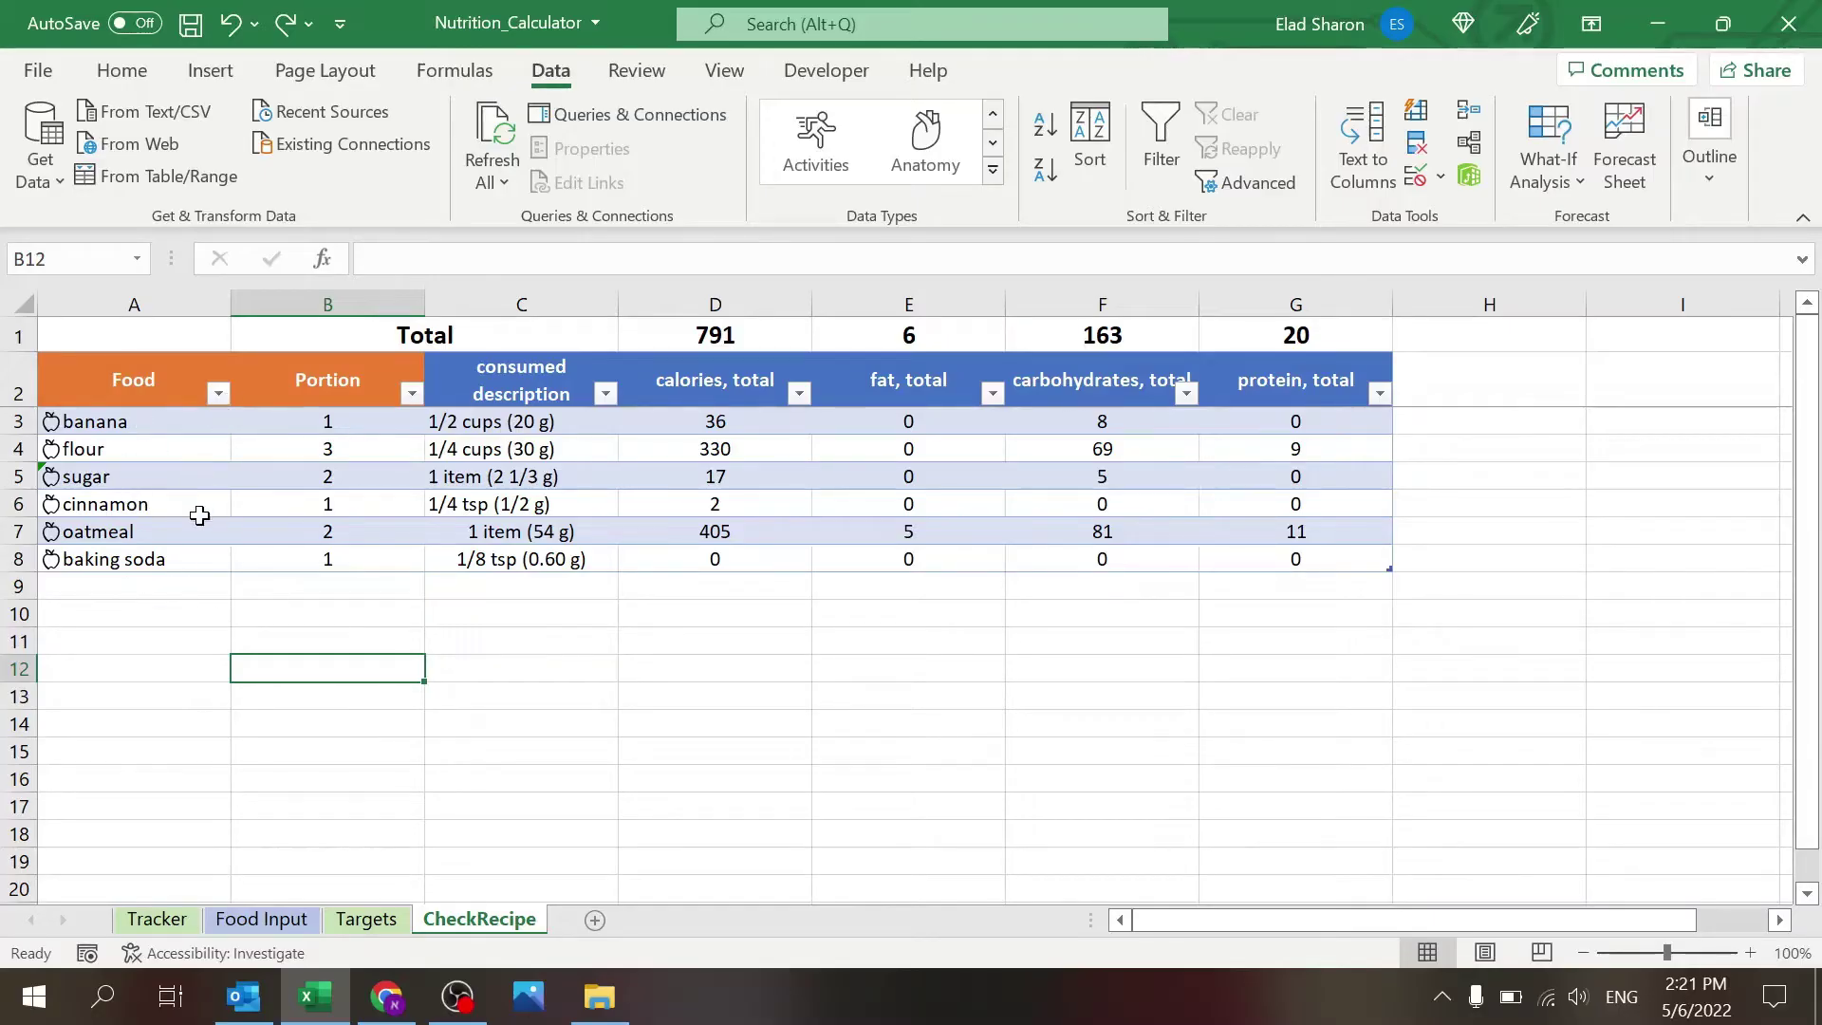
click(721, 343)
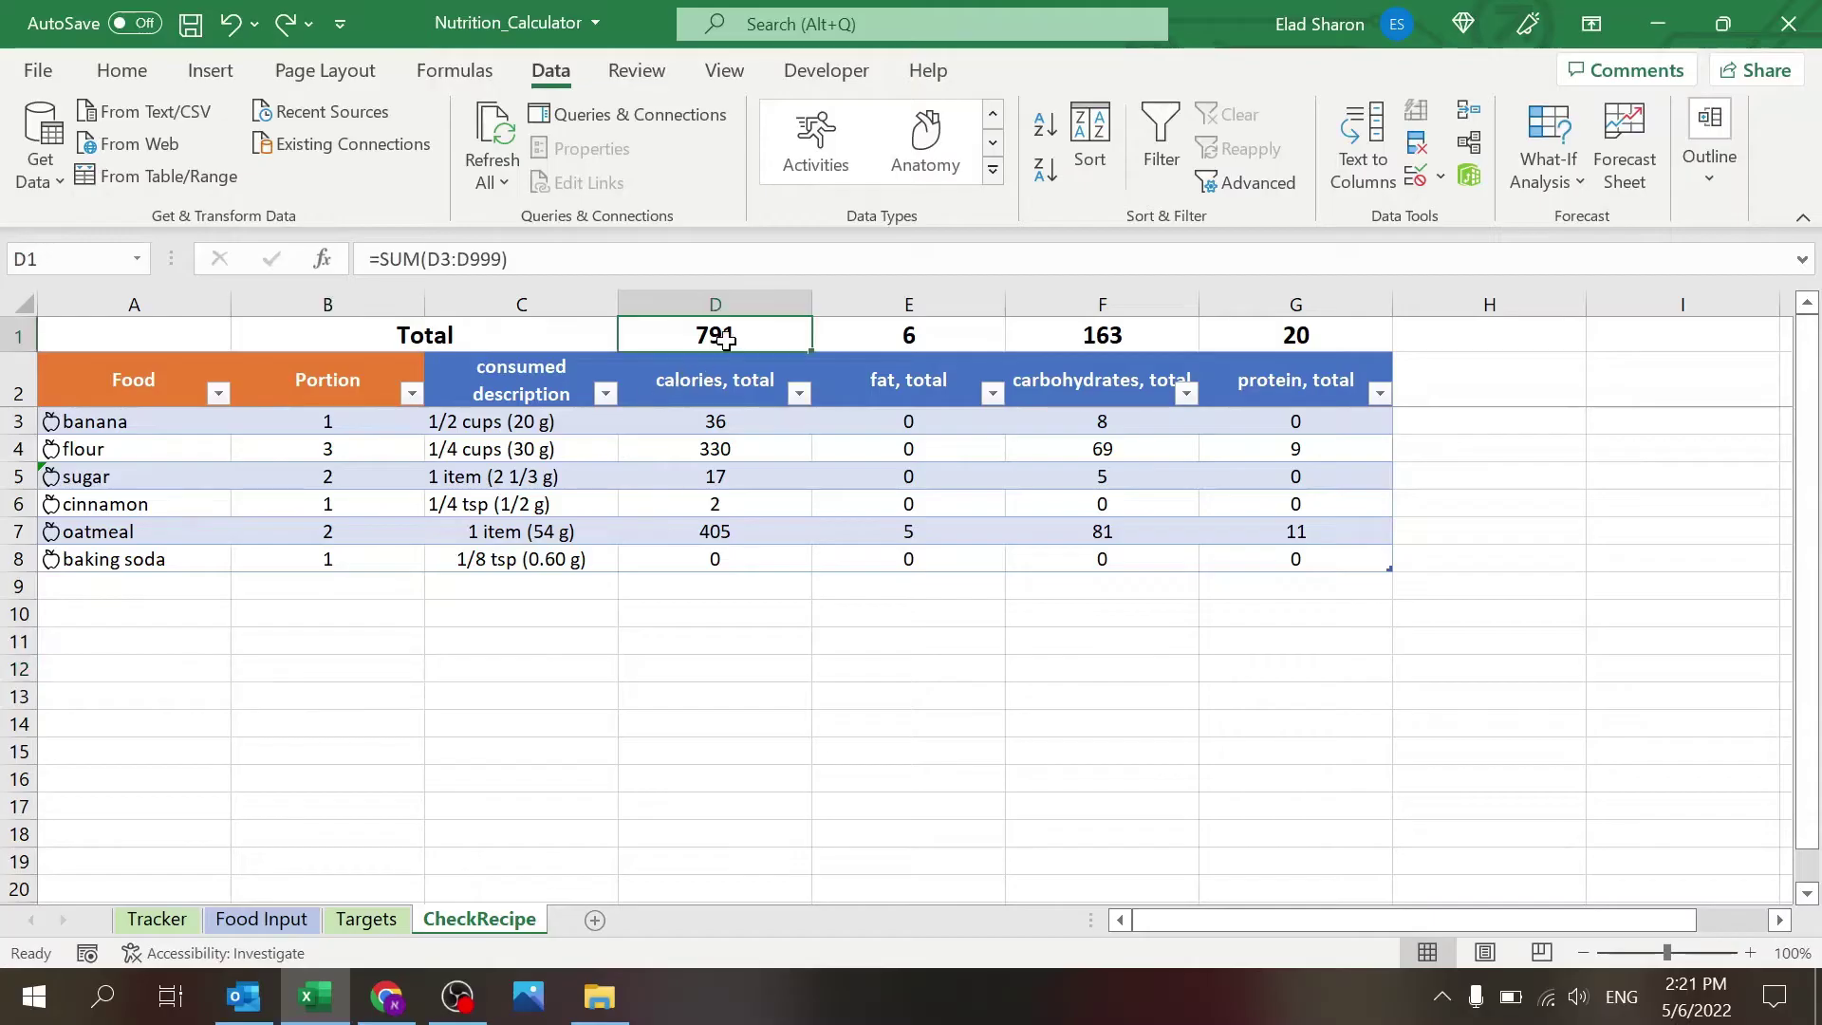
click(922, 334)
click(1157, 343)
click(1244, 338)
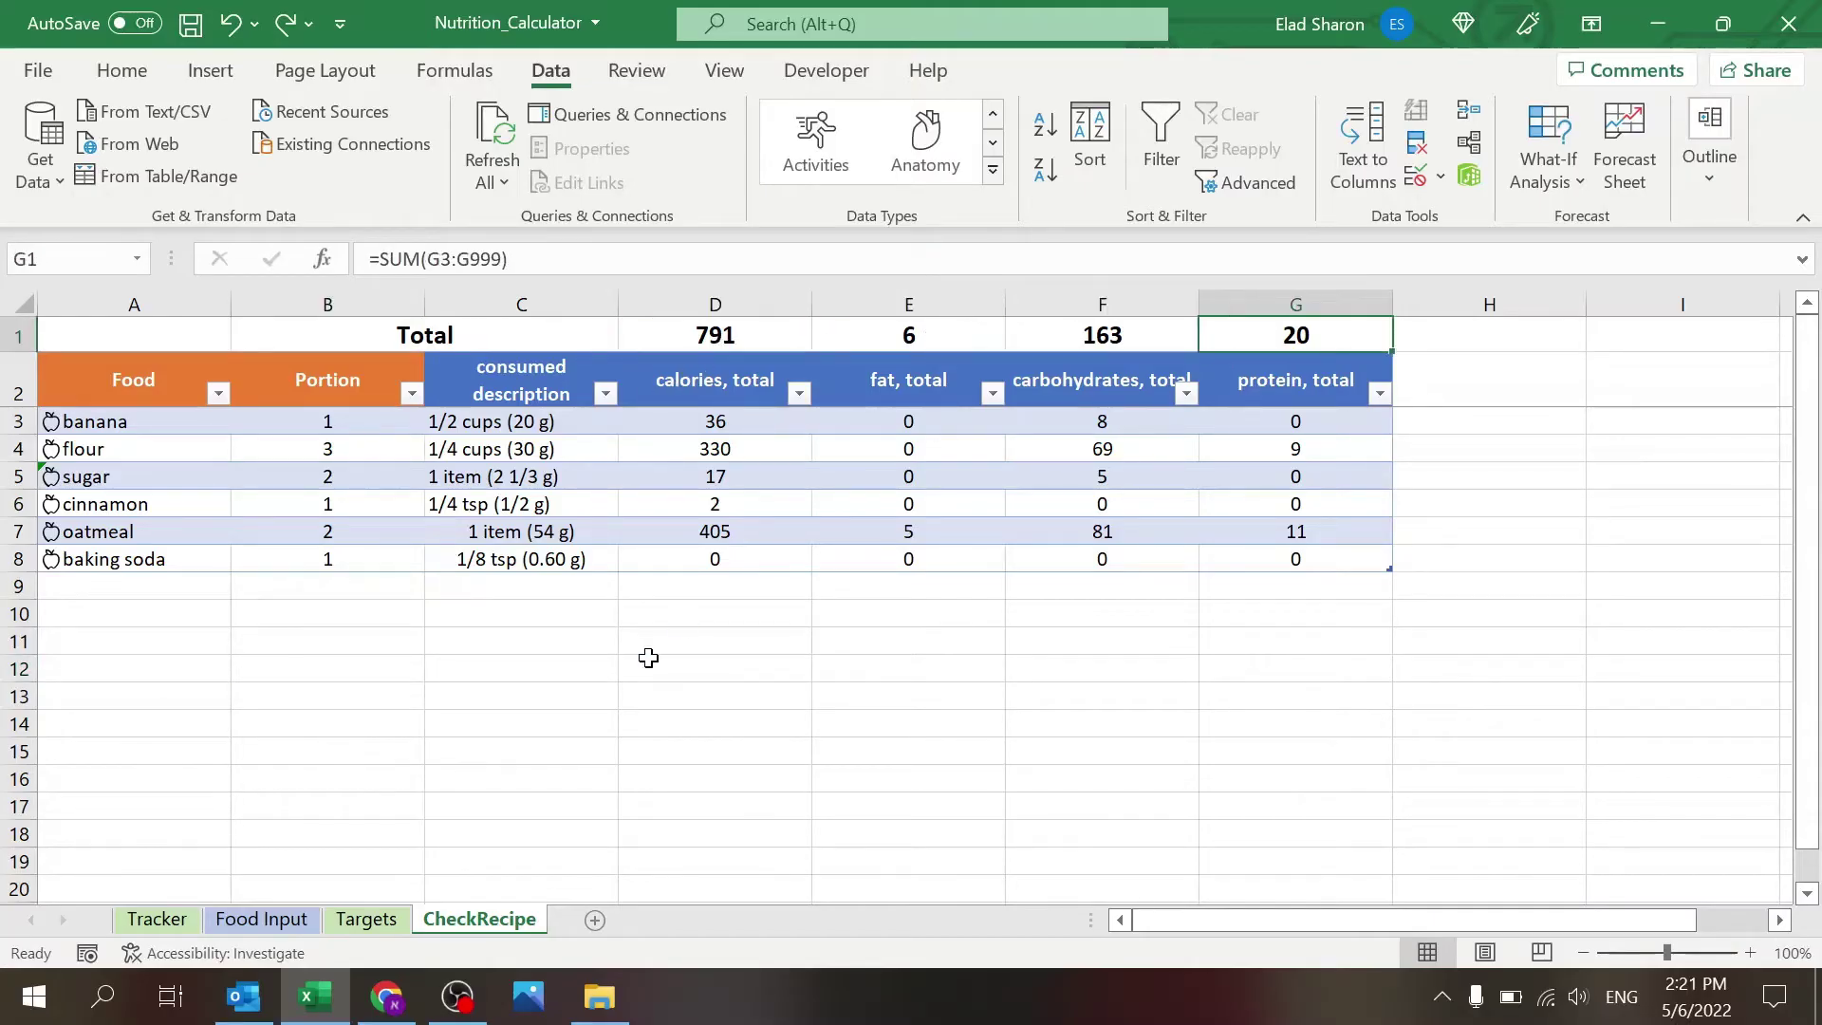
click(651, 664)
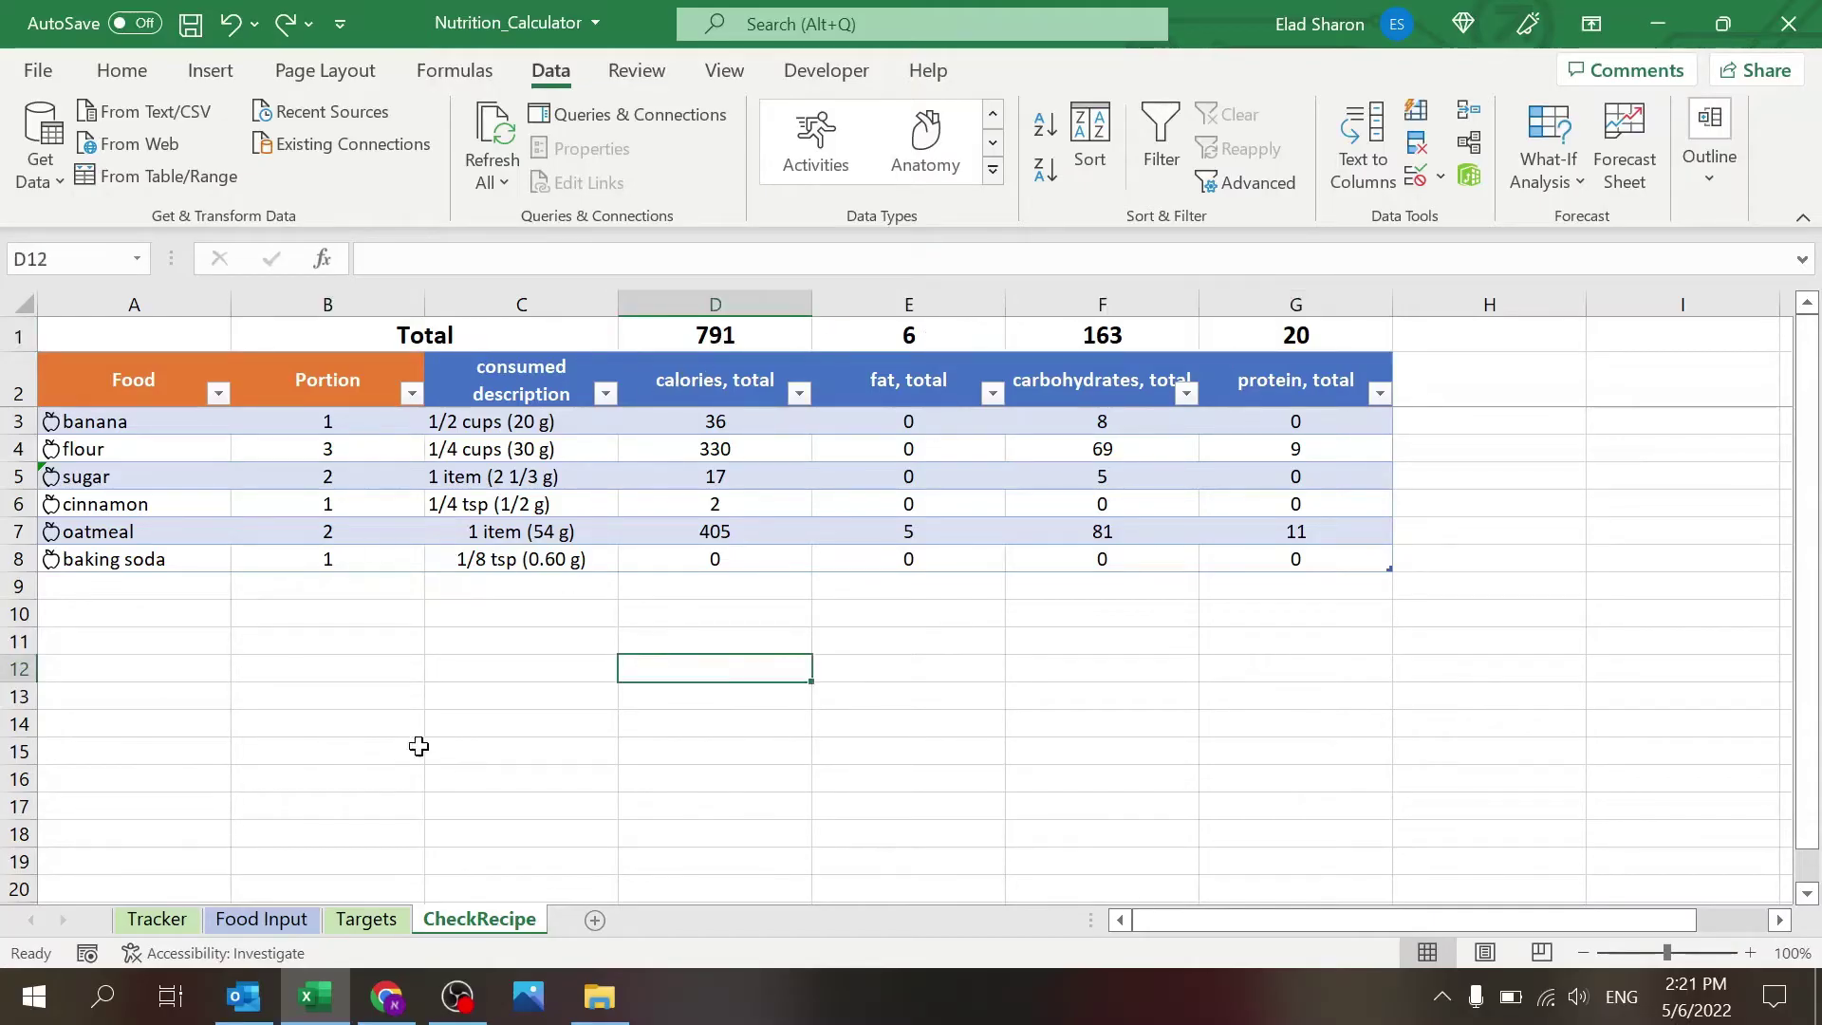
click(366, 919)
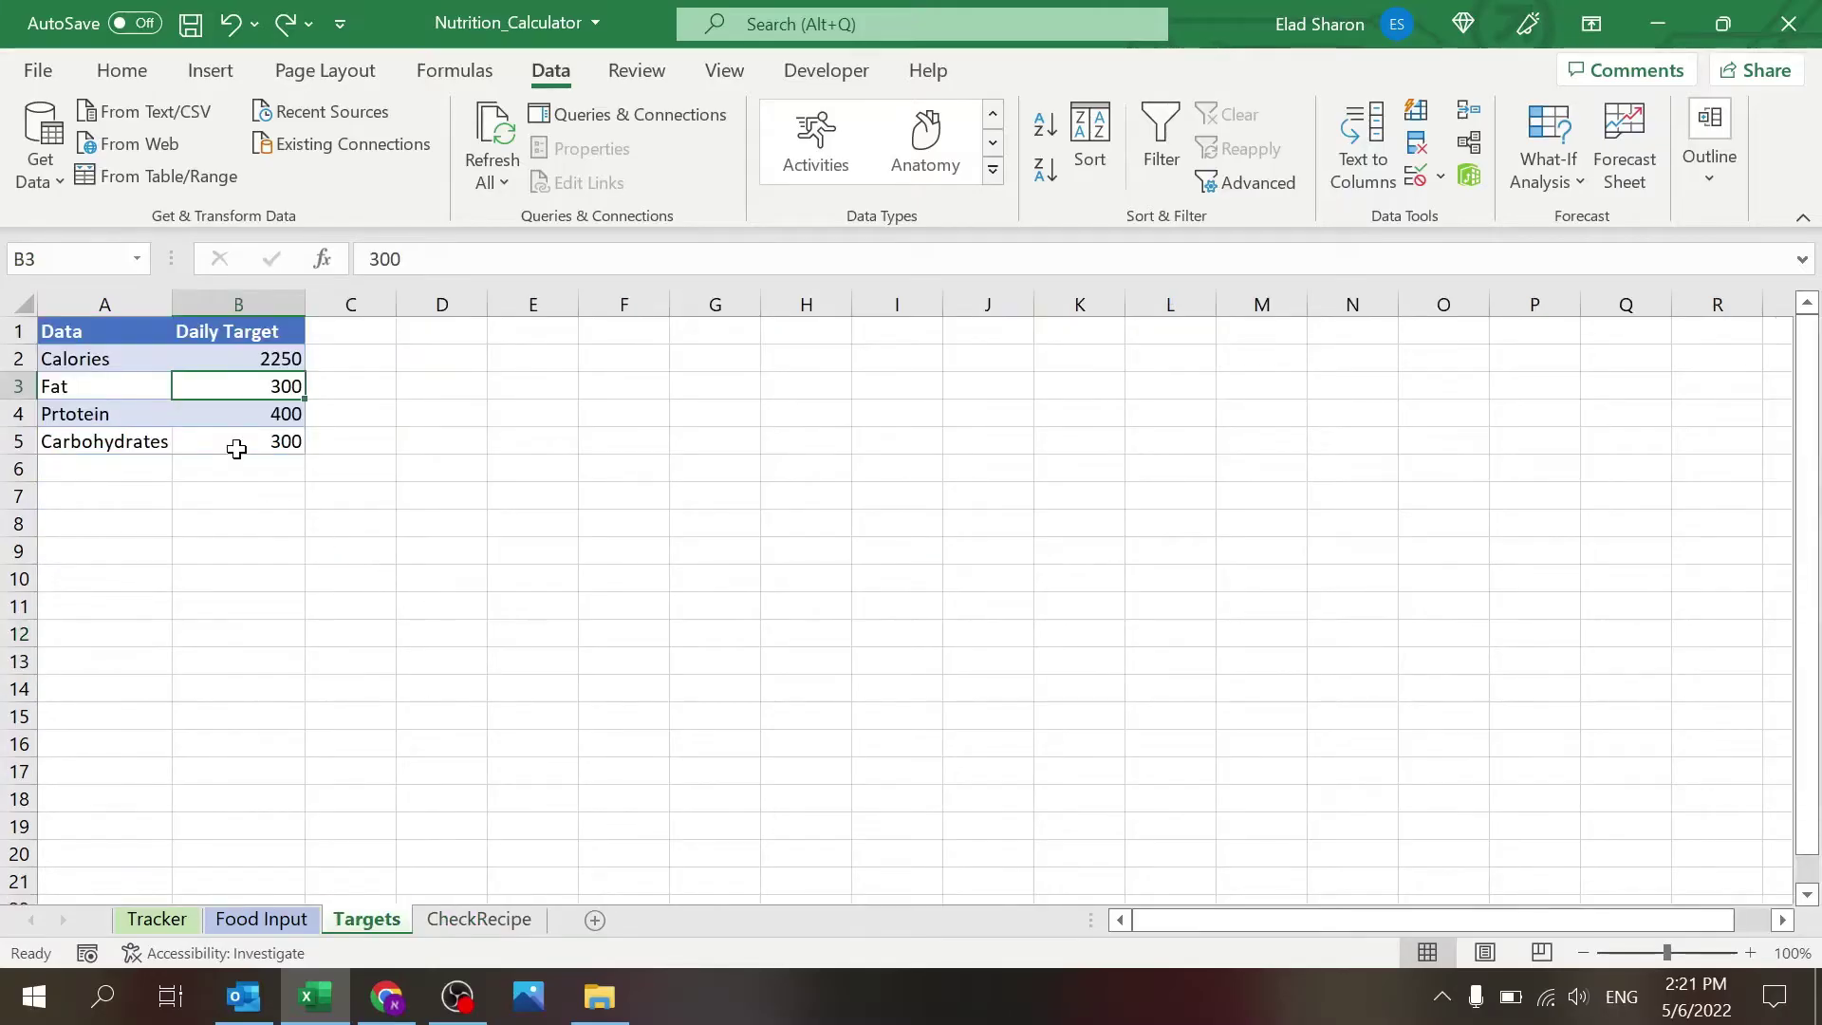
click(263, 918)
click(107, 337)
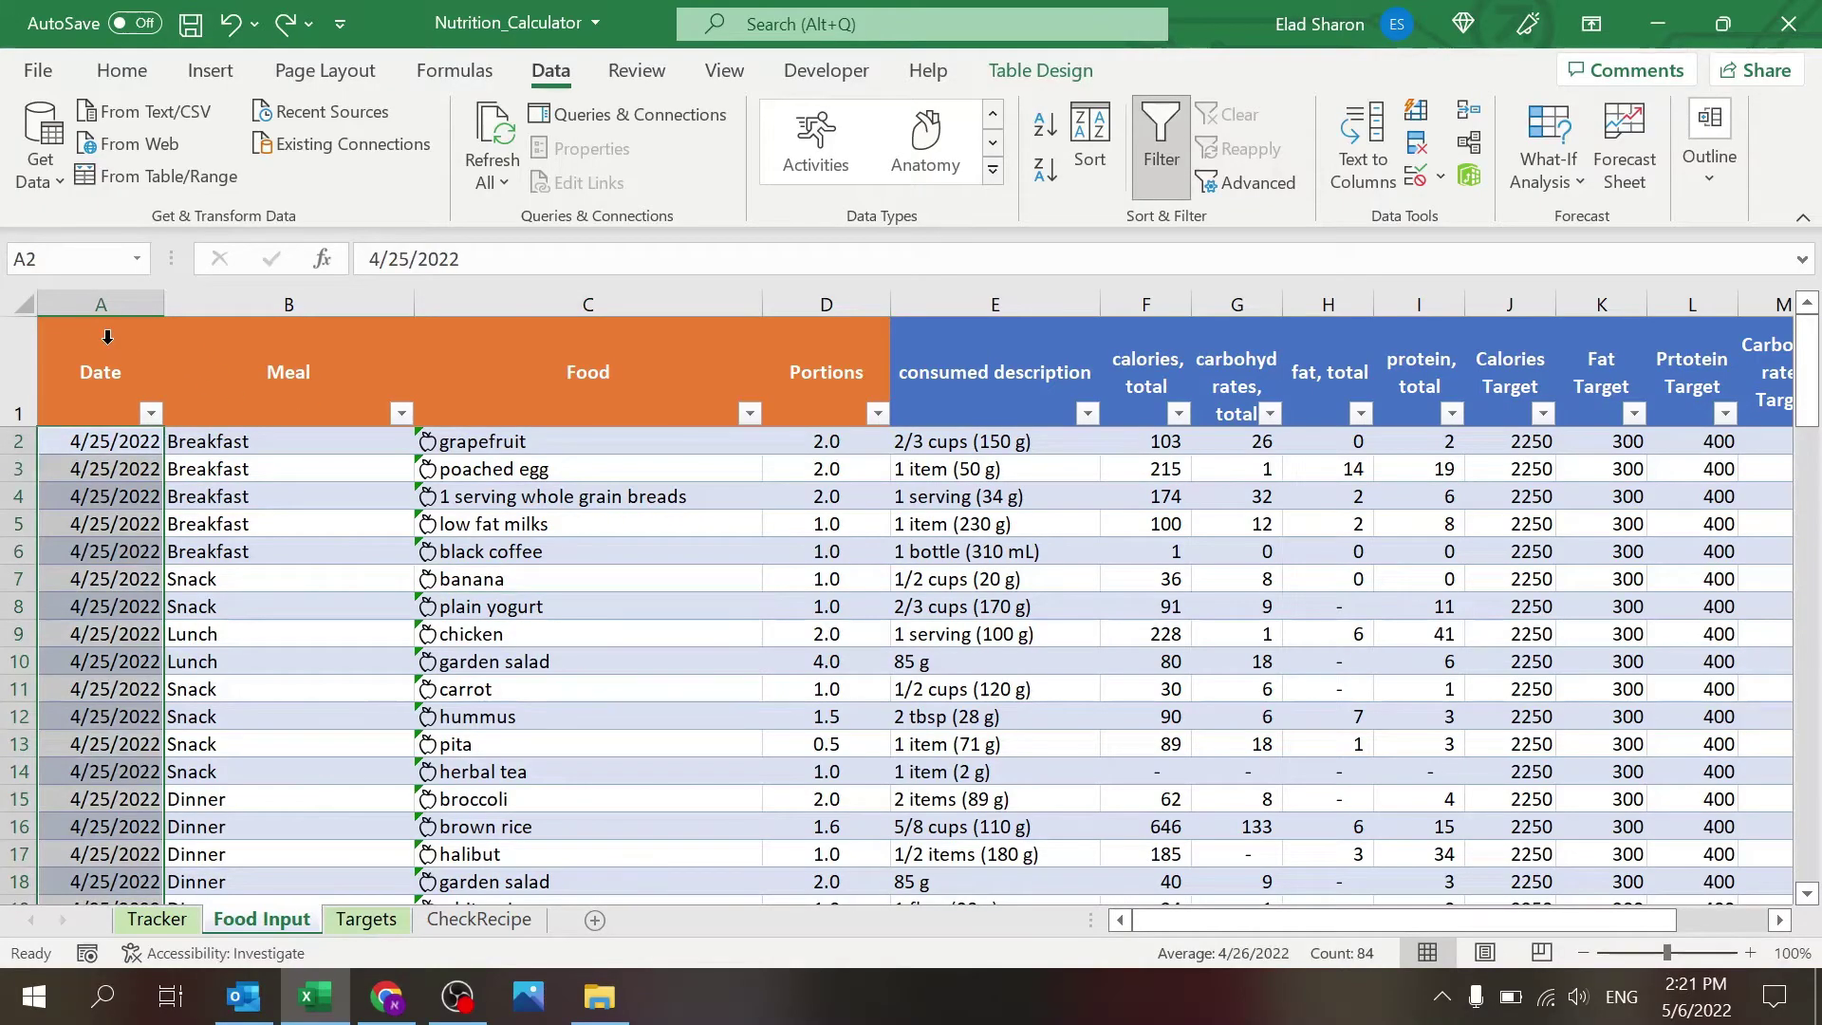
click(132, 348)
key(Down)
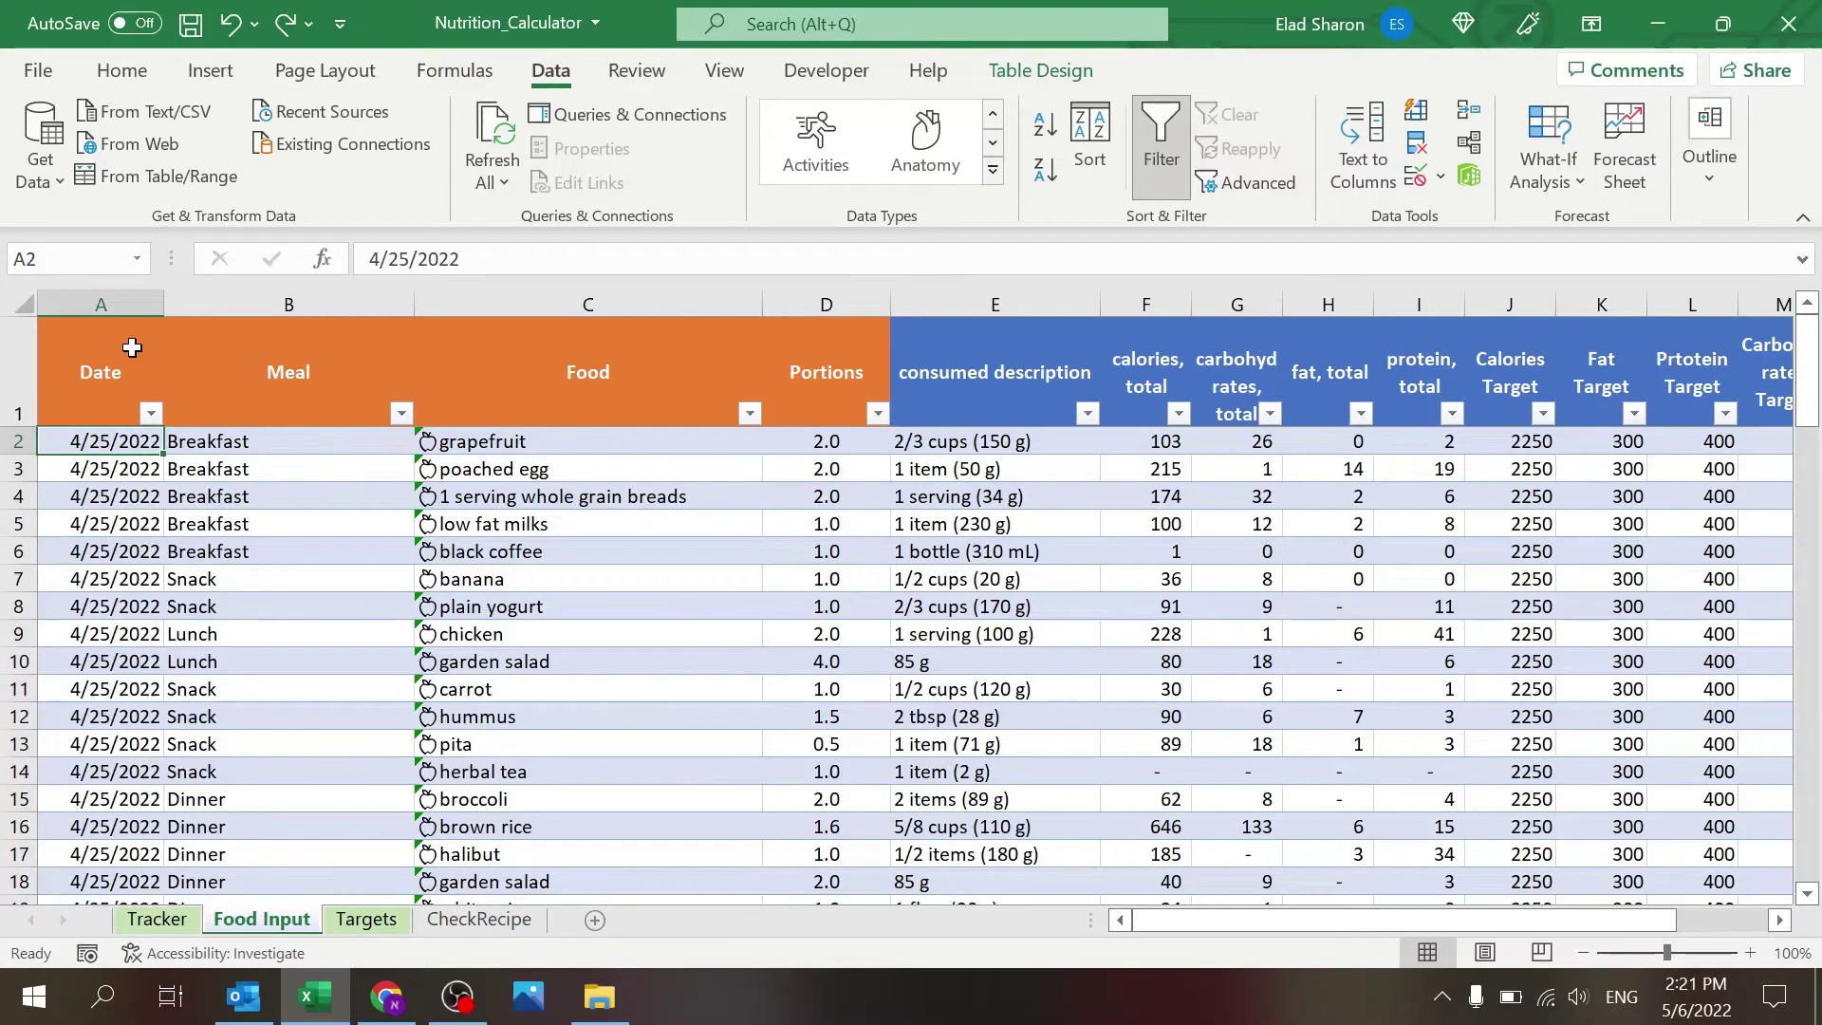
key(Right)
key(Left)
key(Right)
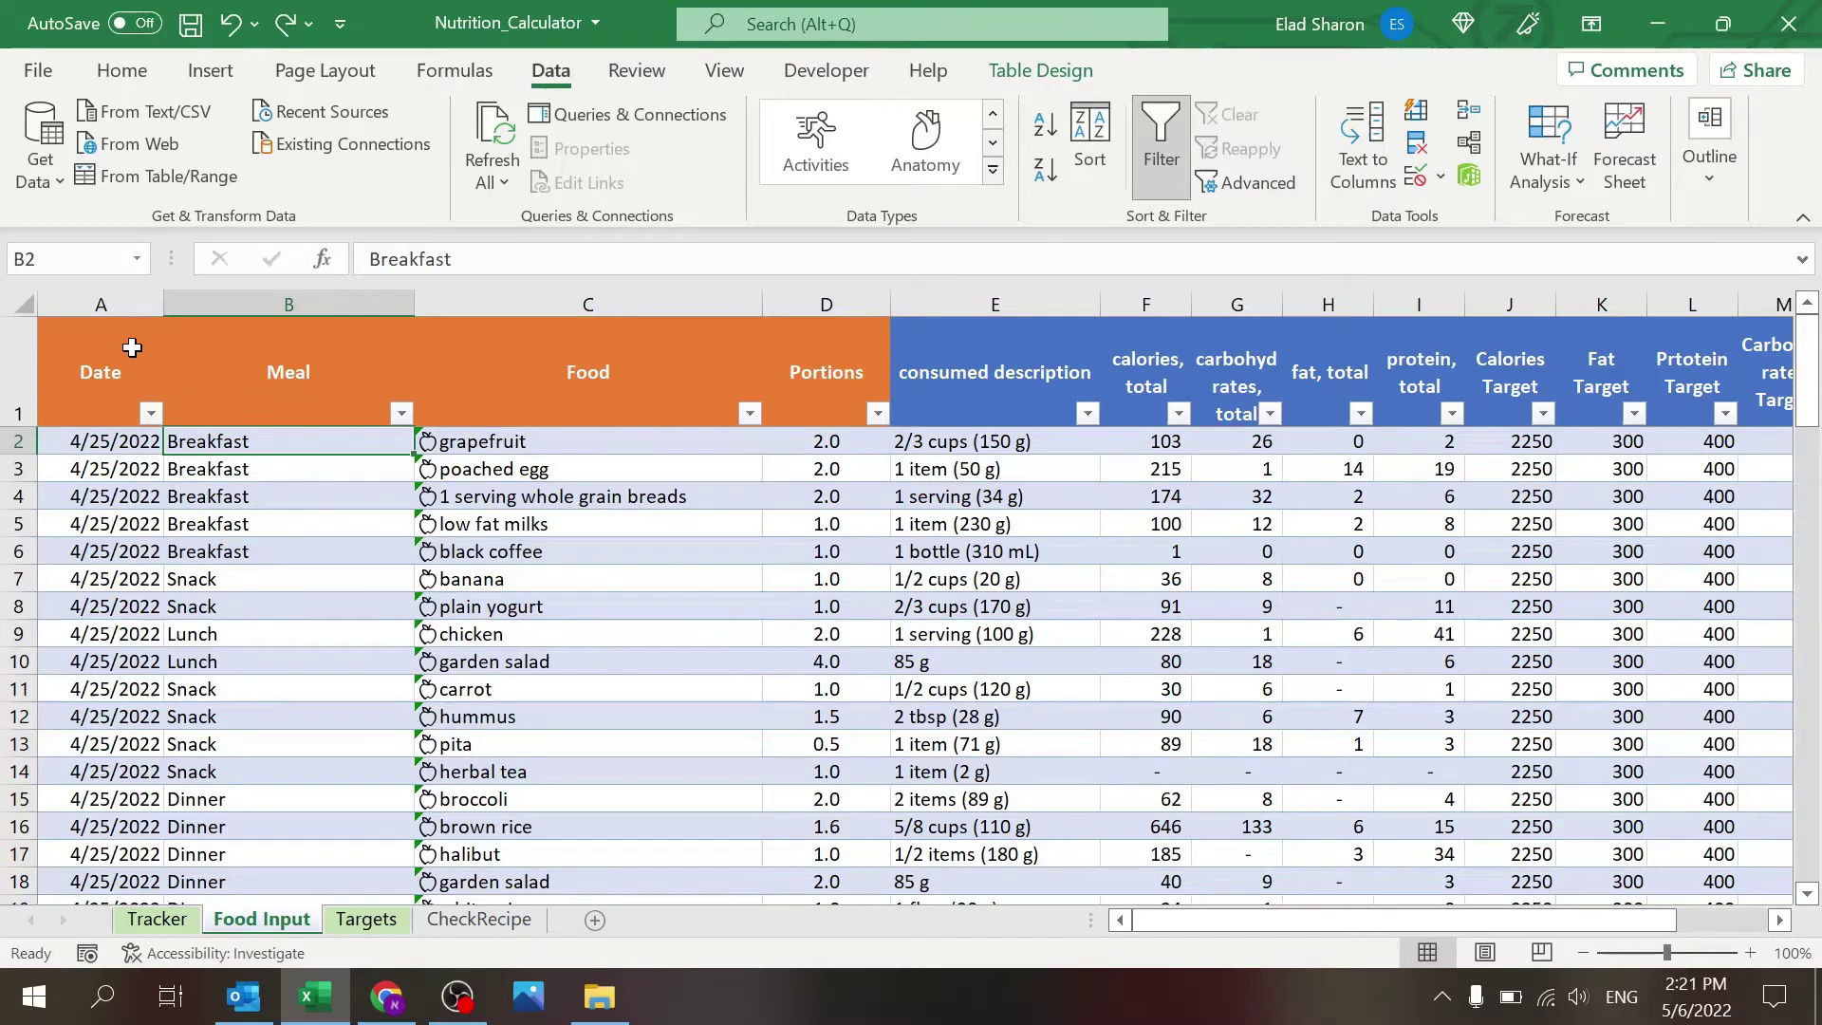
key(Right)
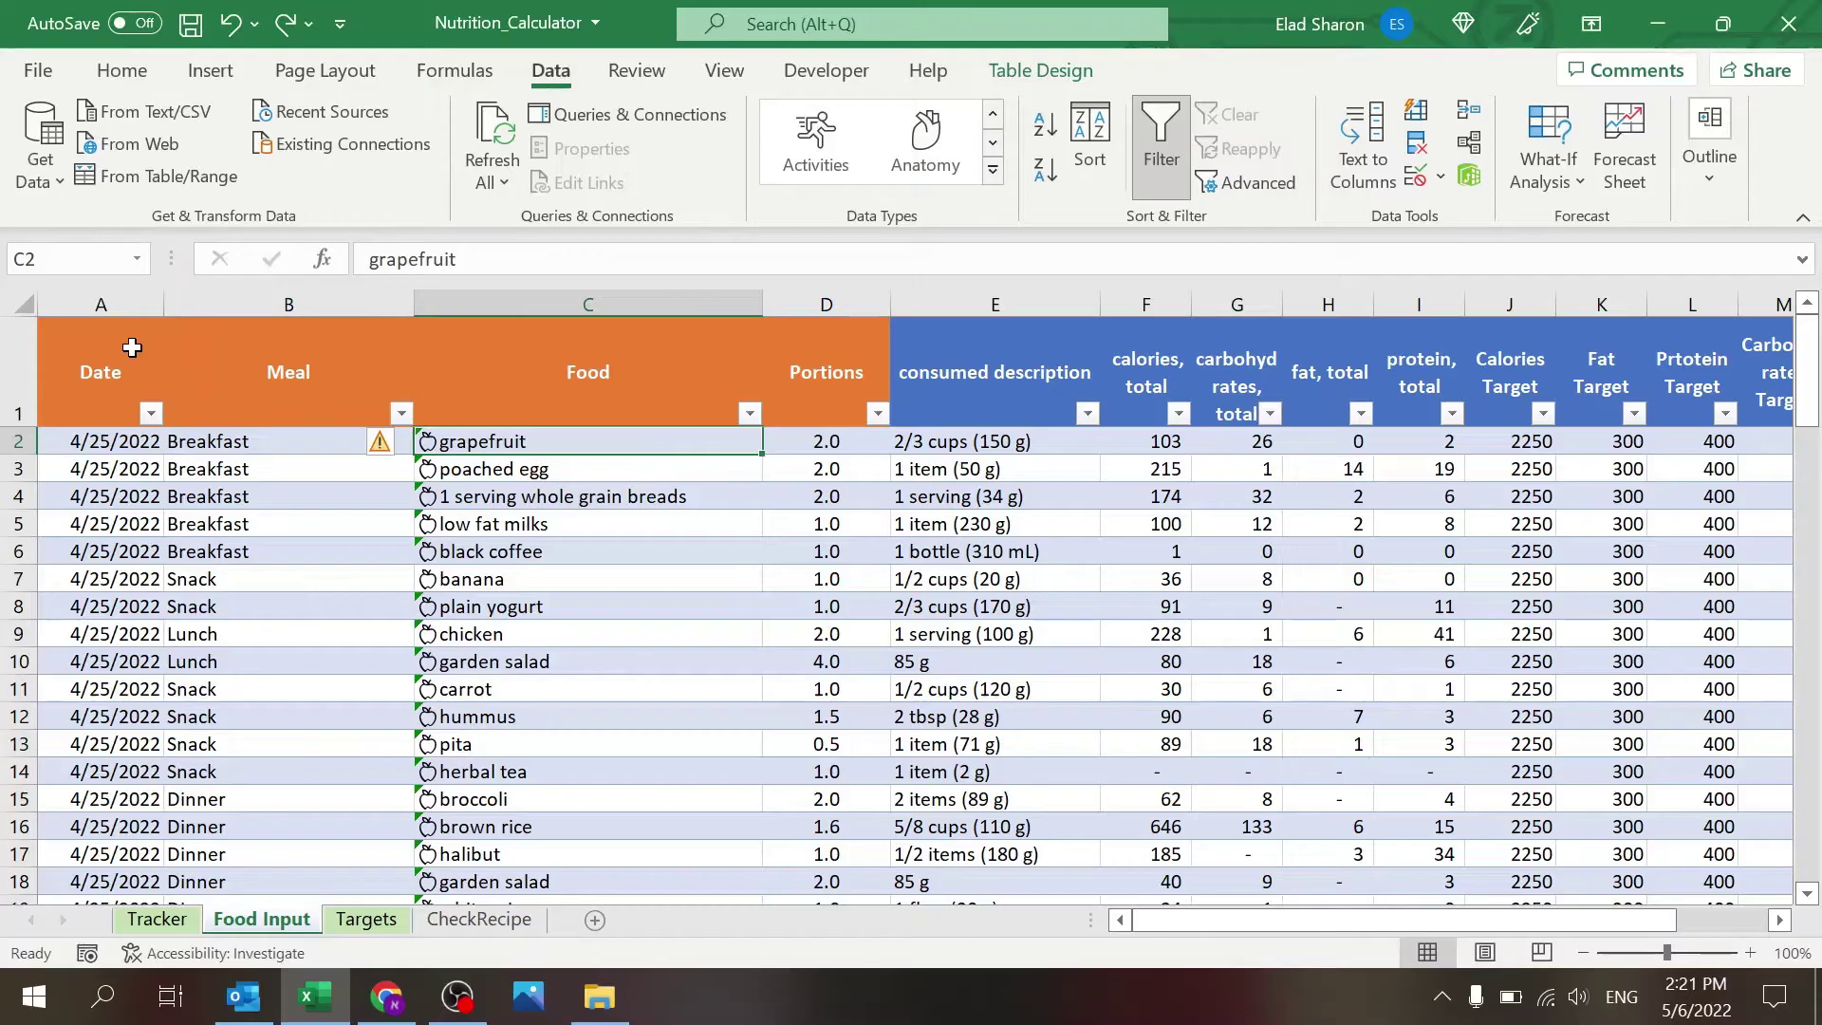
key(Right)
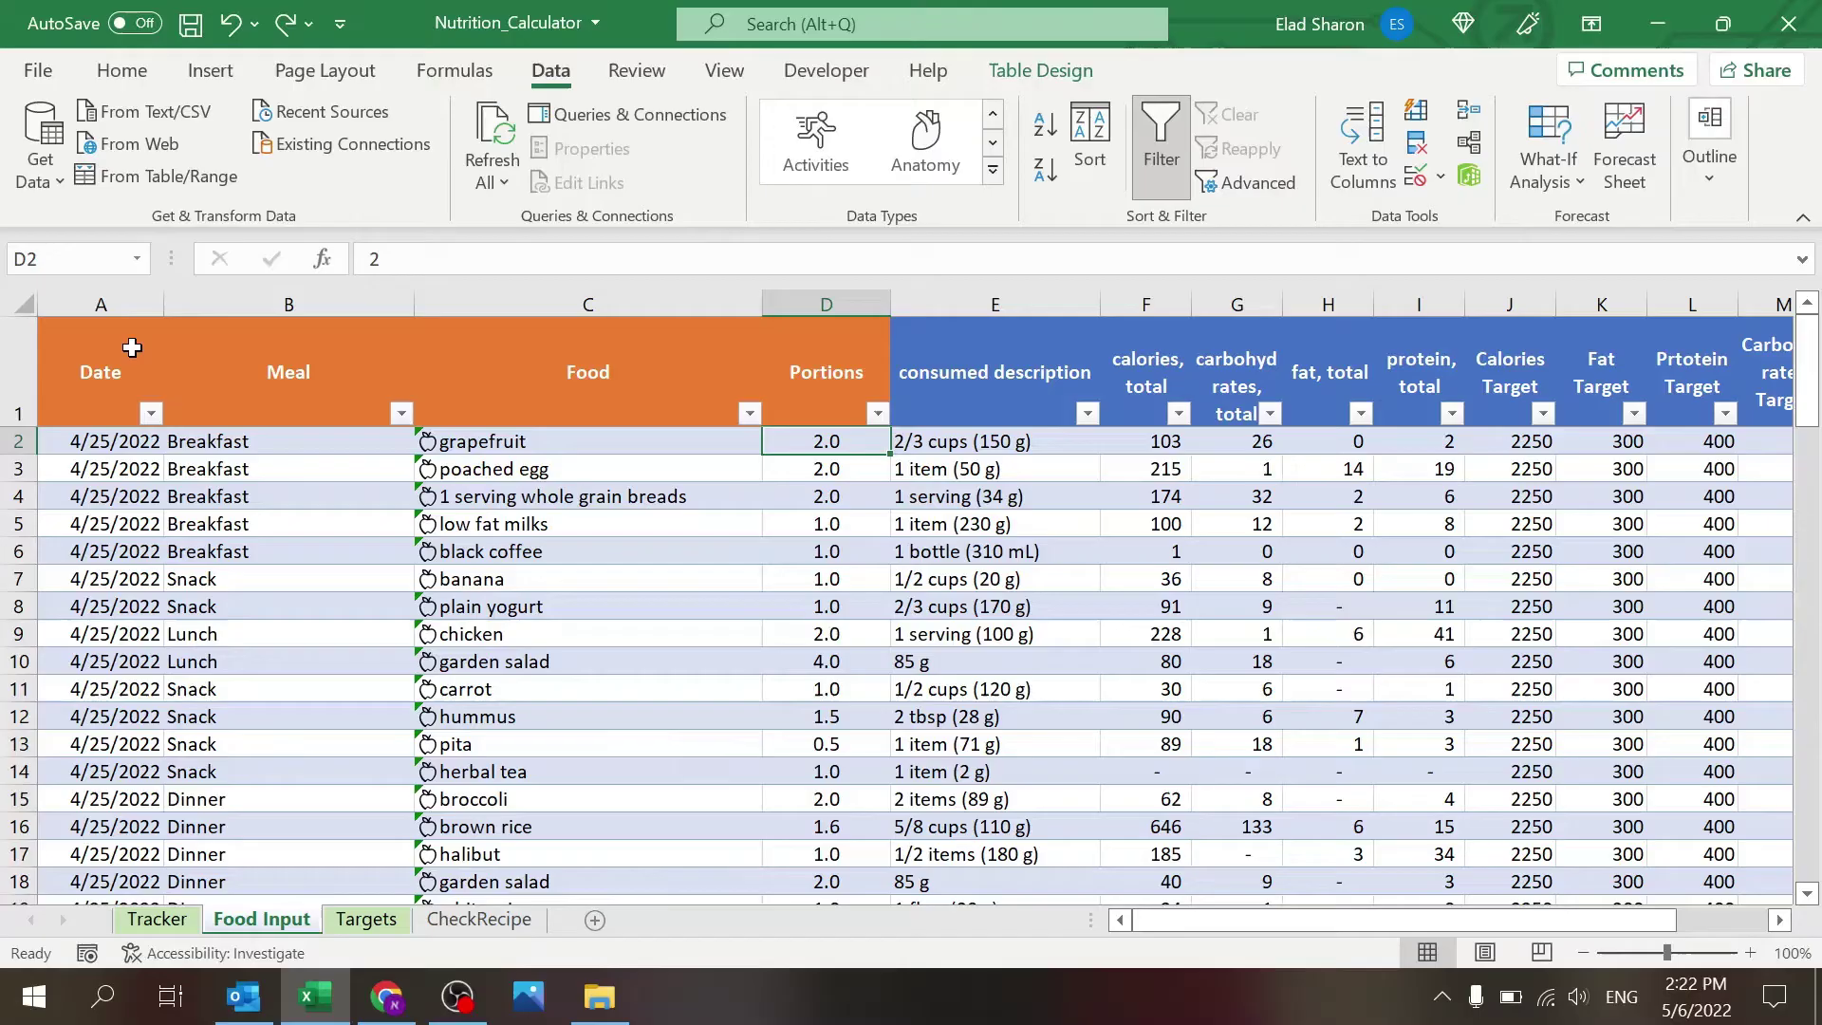
key(Right)
key(Right)
key(Right)
key(Right)
key(Right)
key(Right)
key(Right)
key(Right)
key(Right)
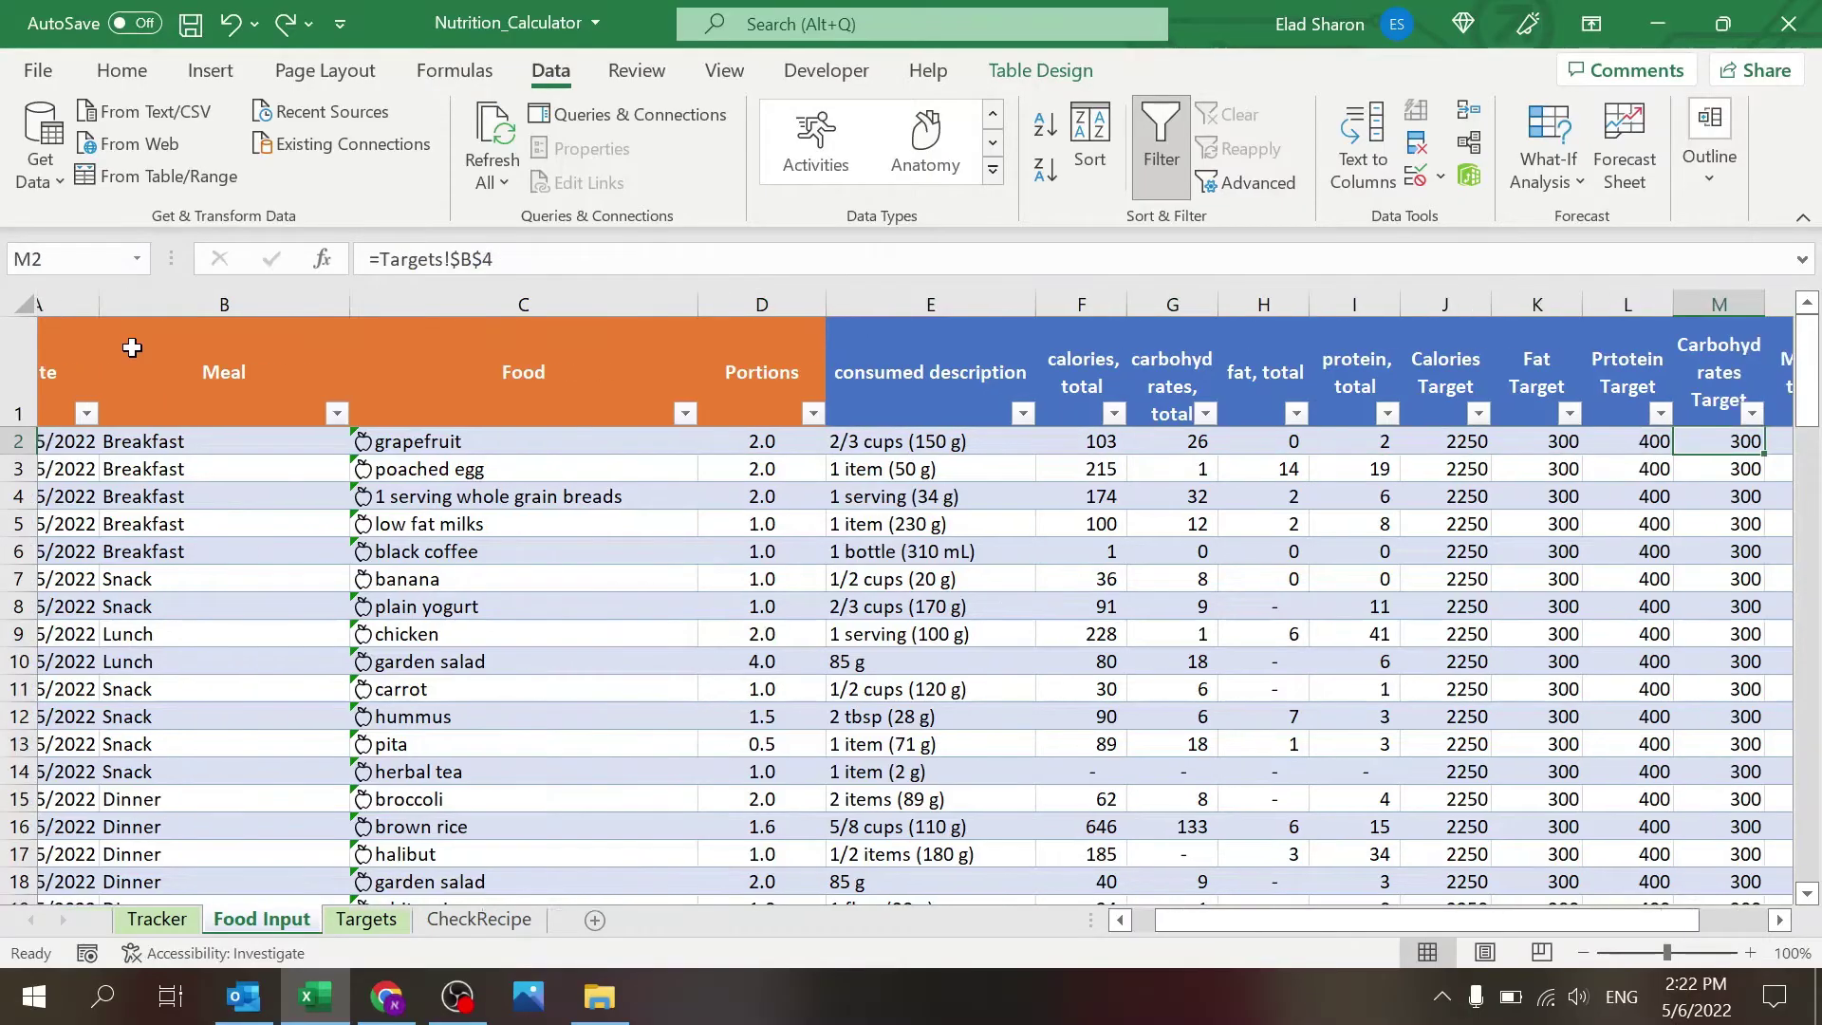
key(Right)
key(Right)
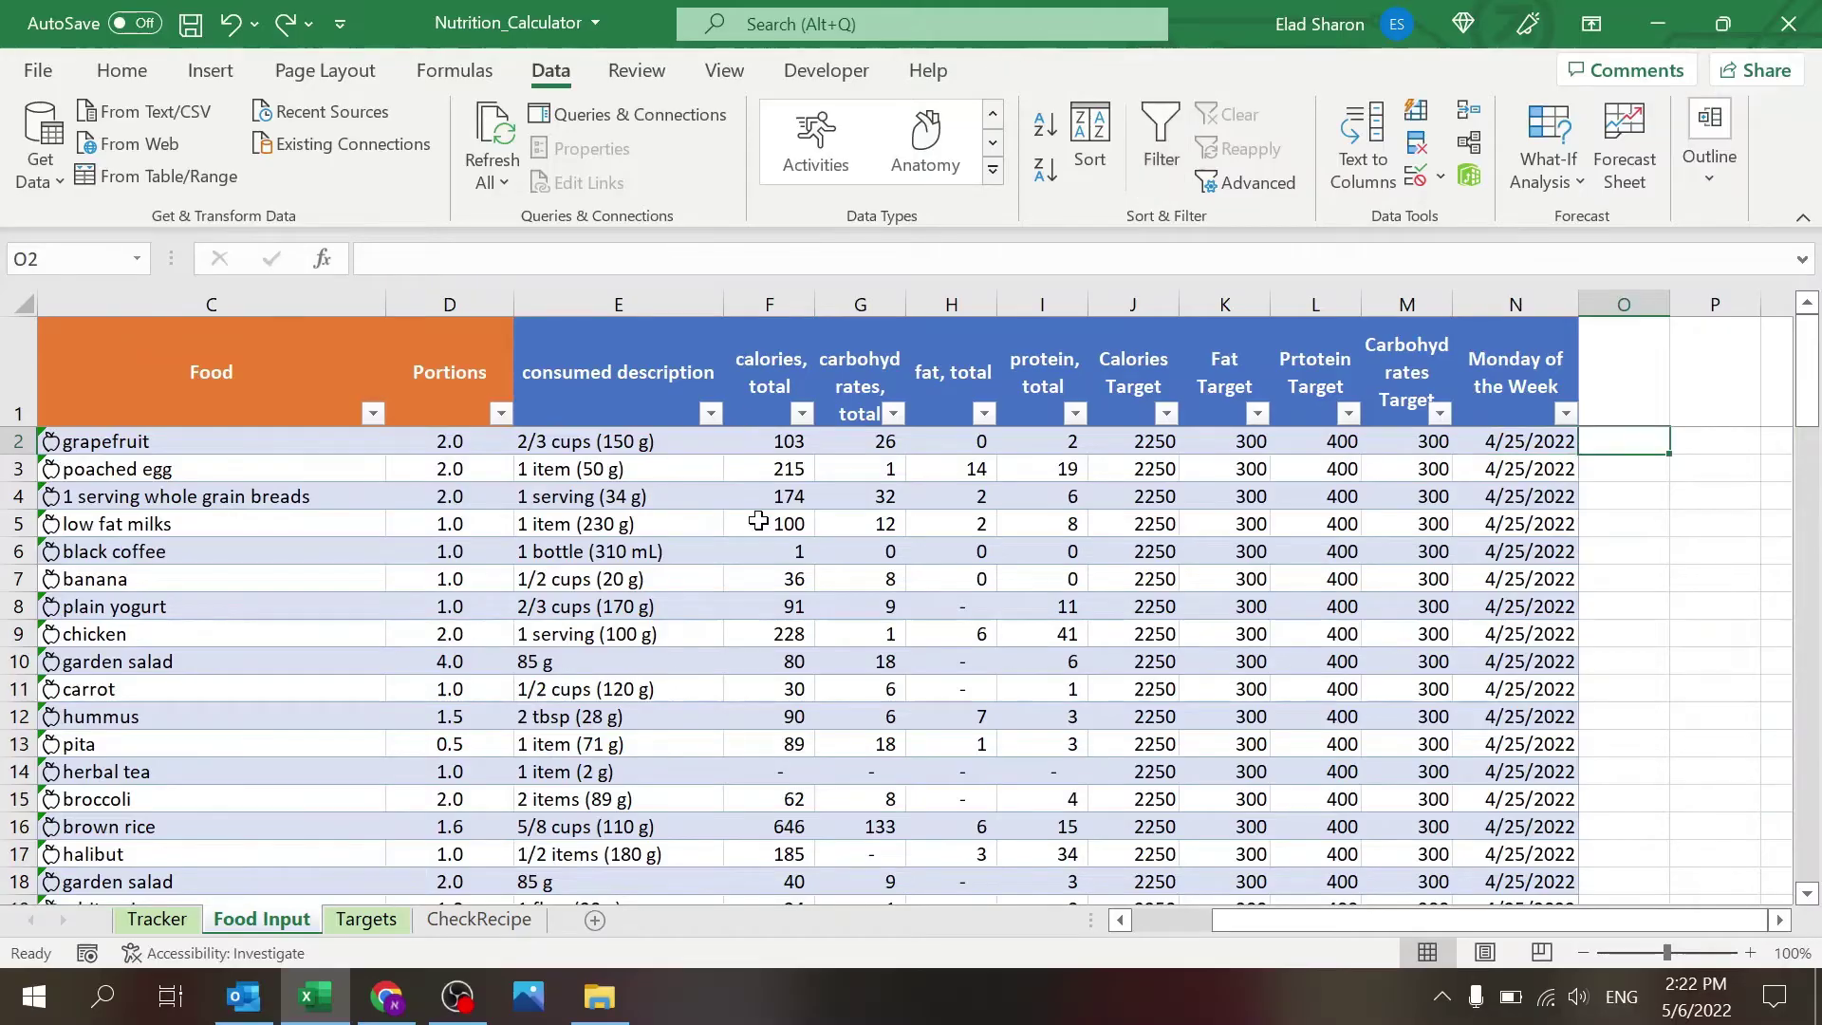
click(666, 413)
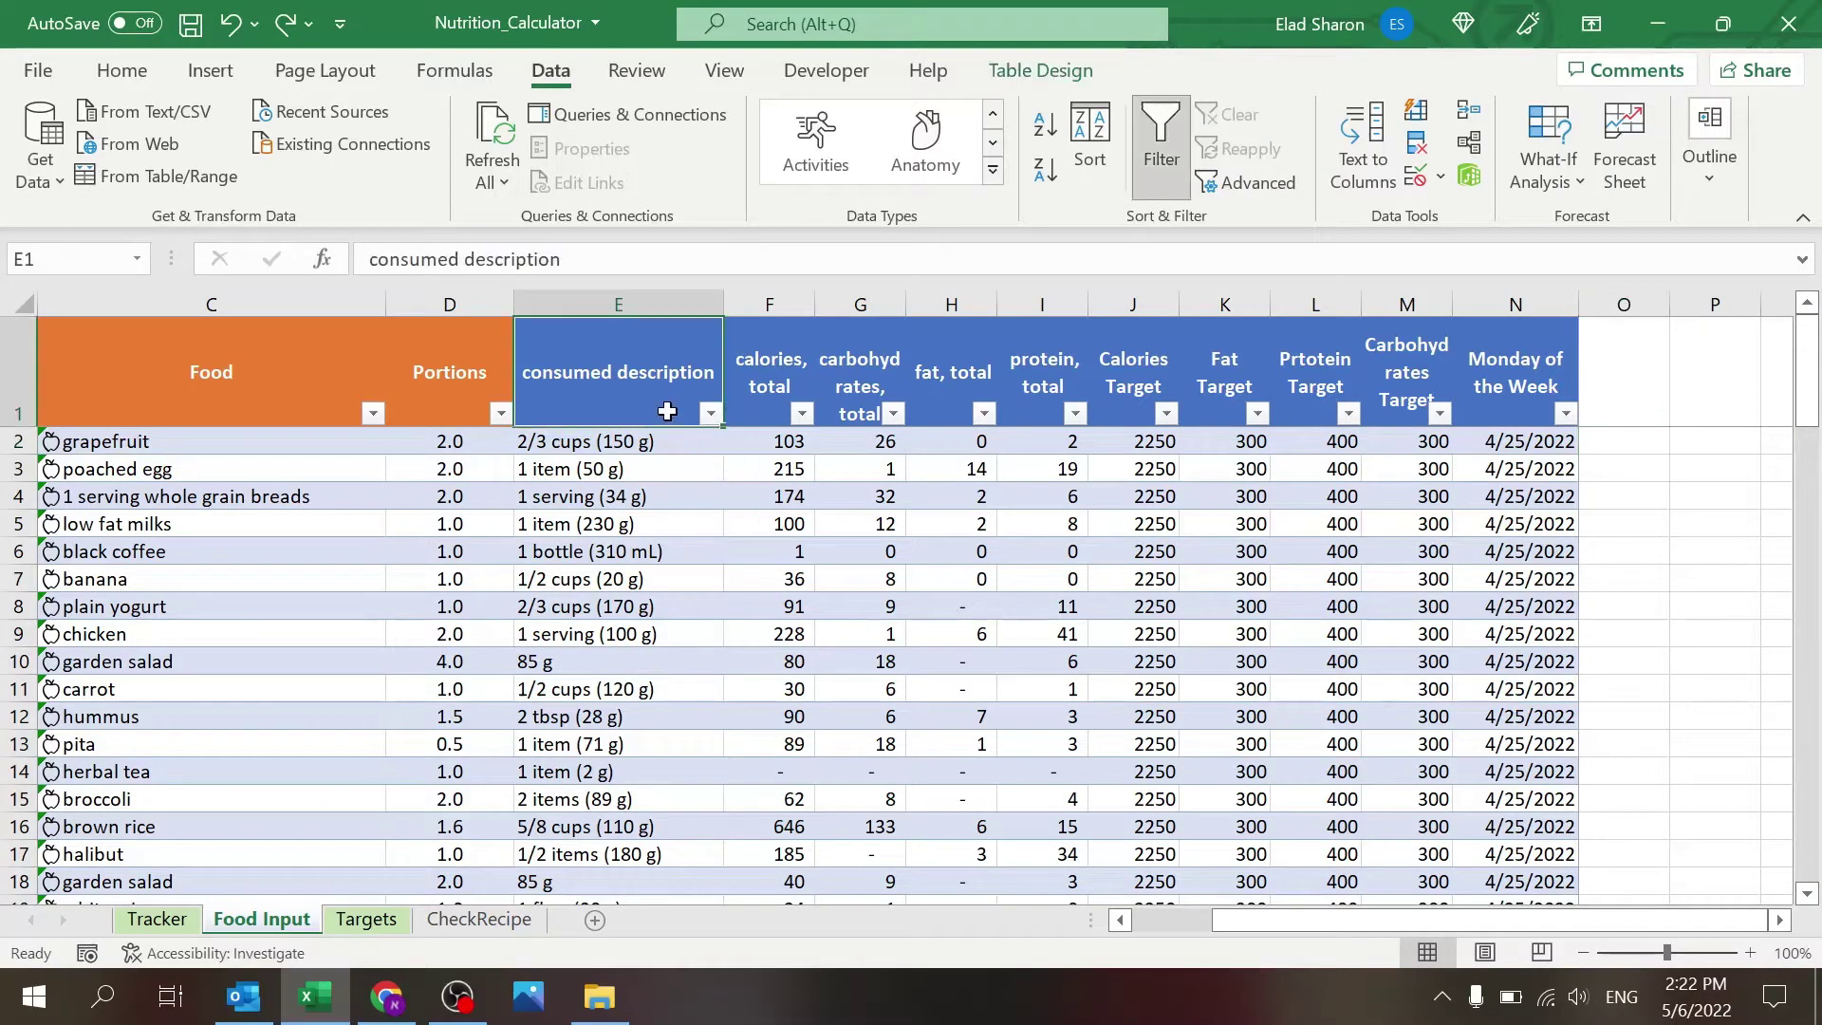
click(655, 439)
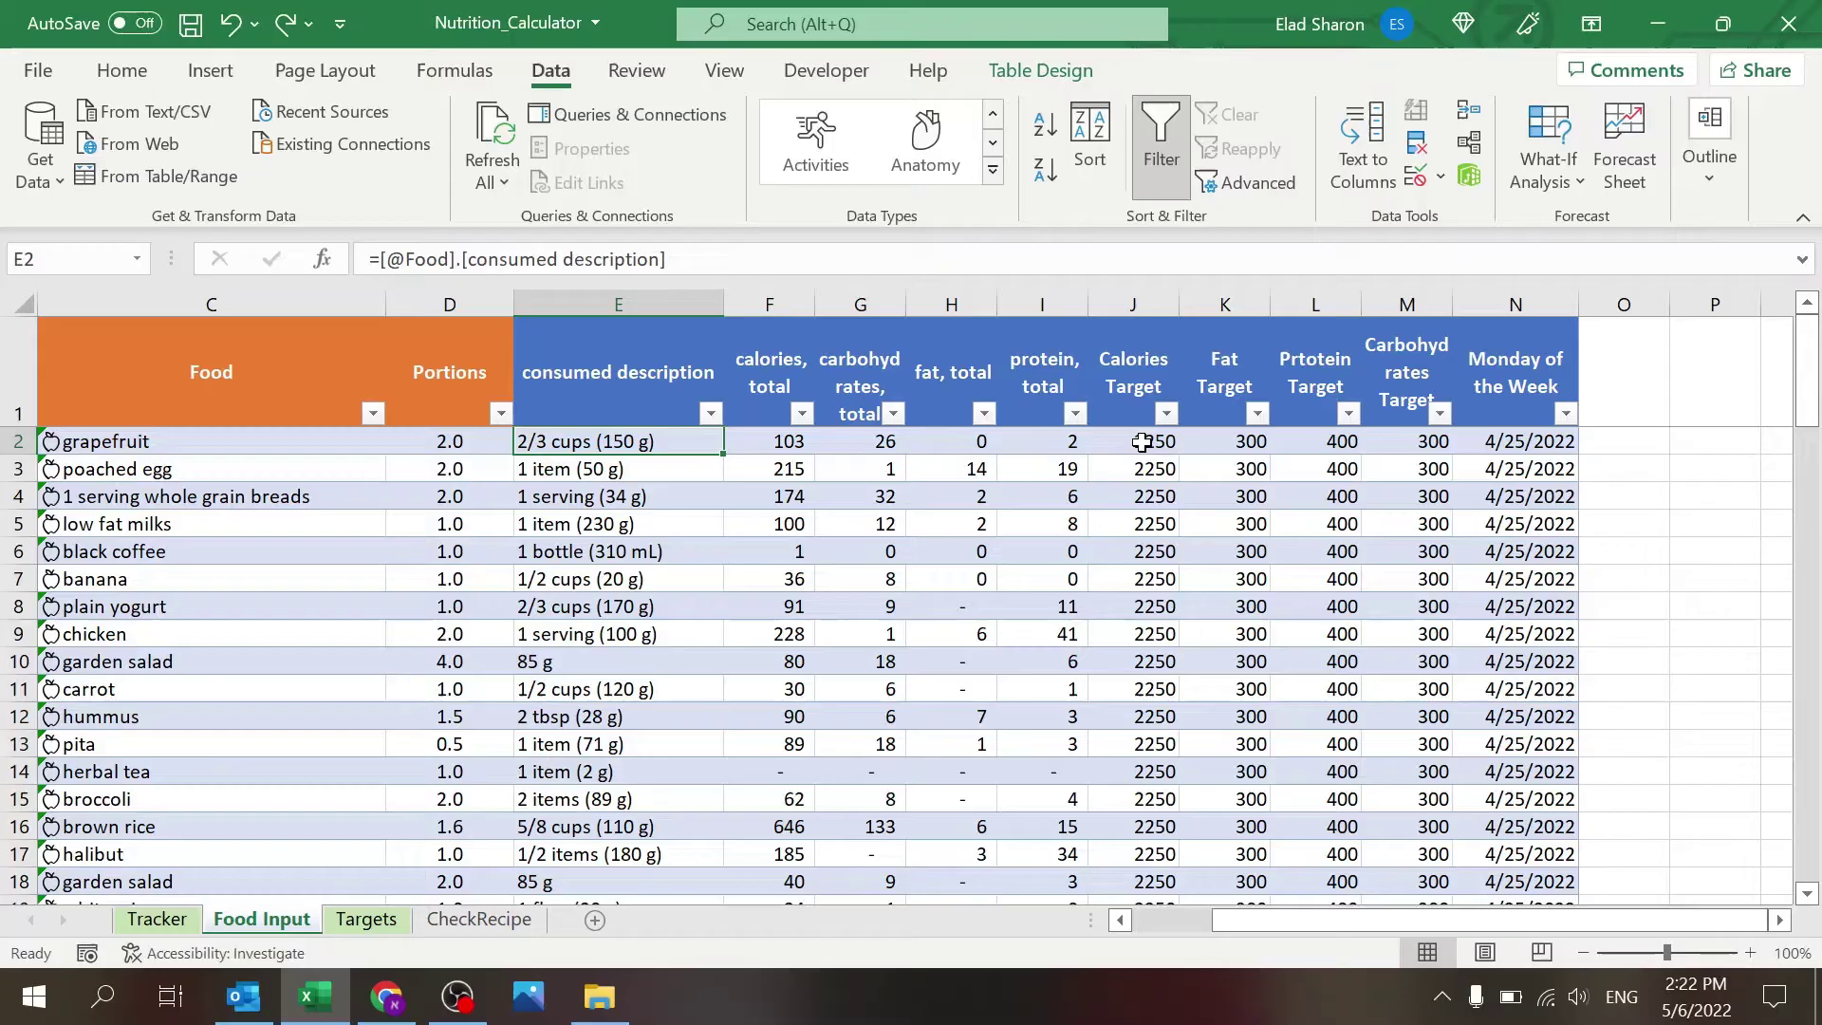
drag(1075, 451, 638, 450)
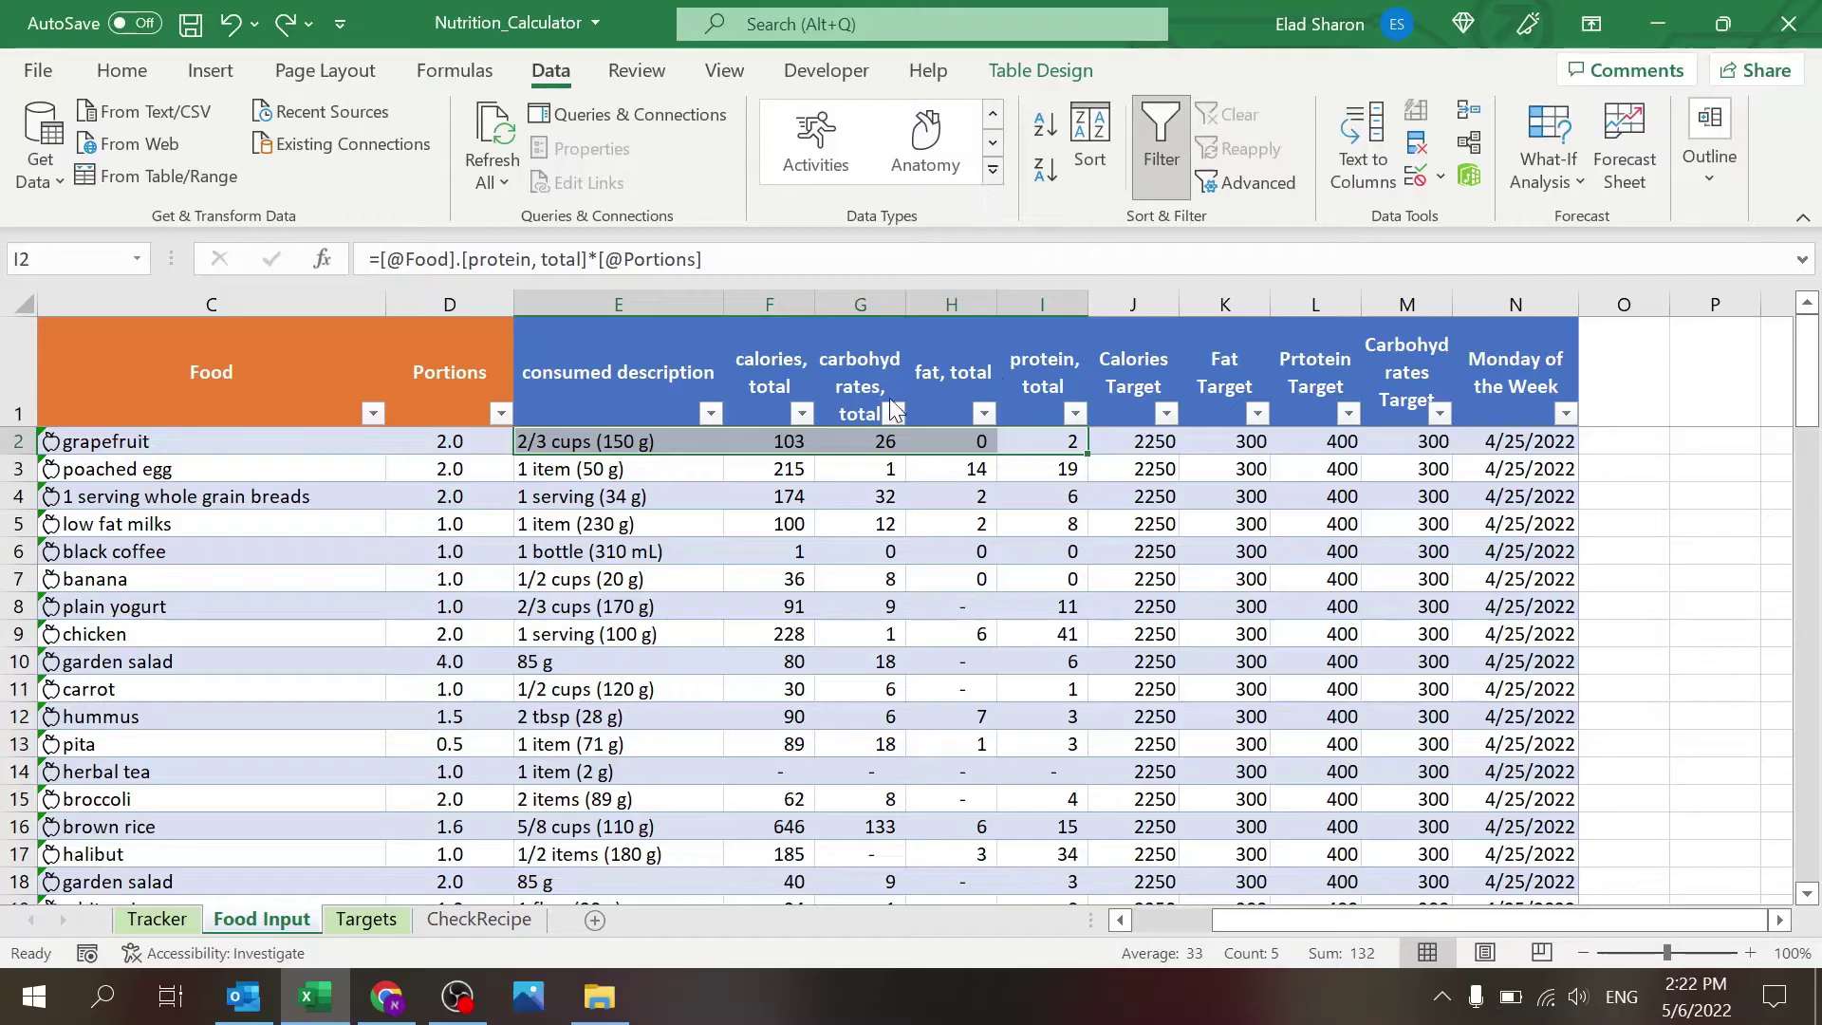
click(1156, 439)
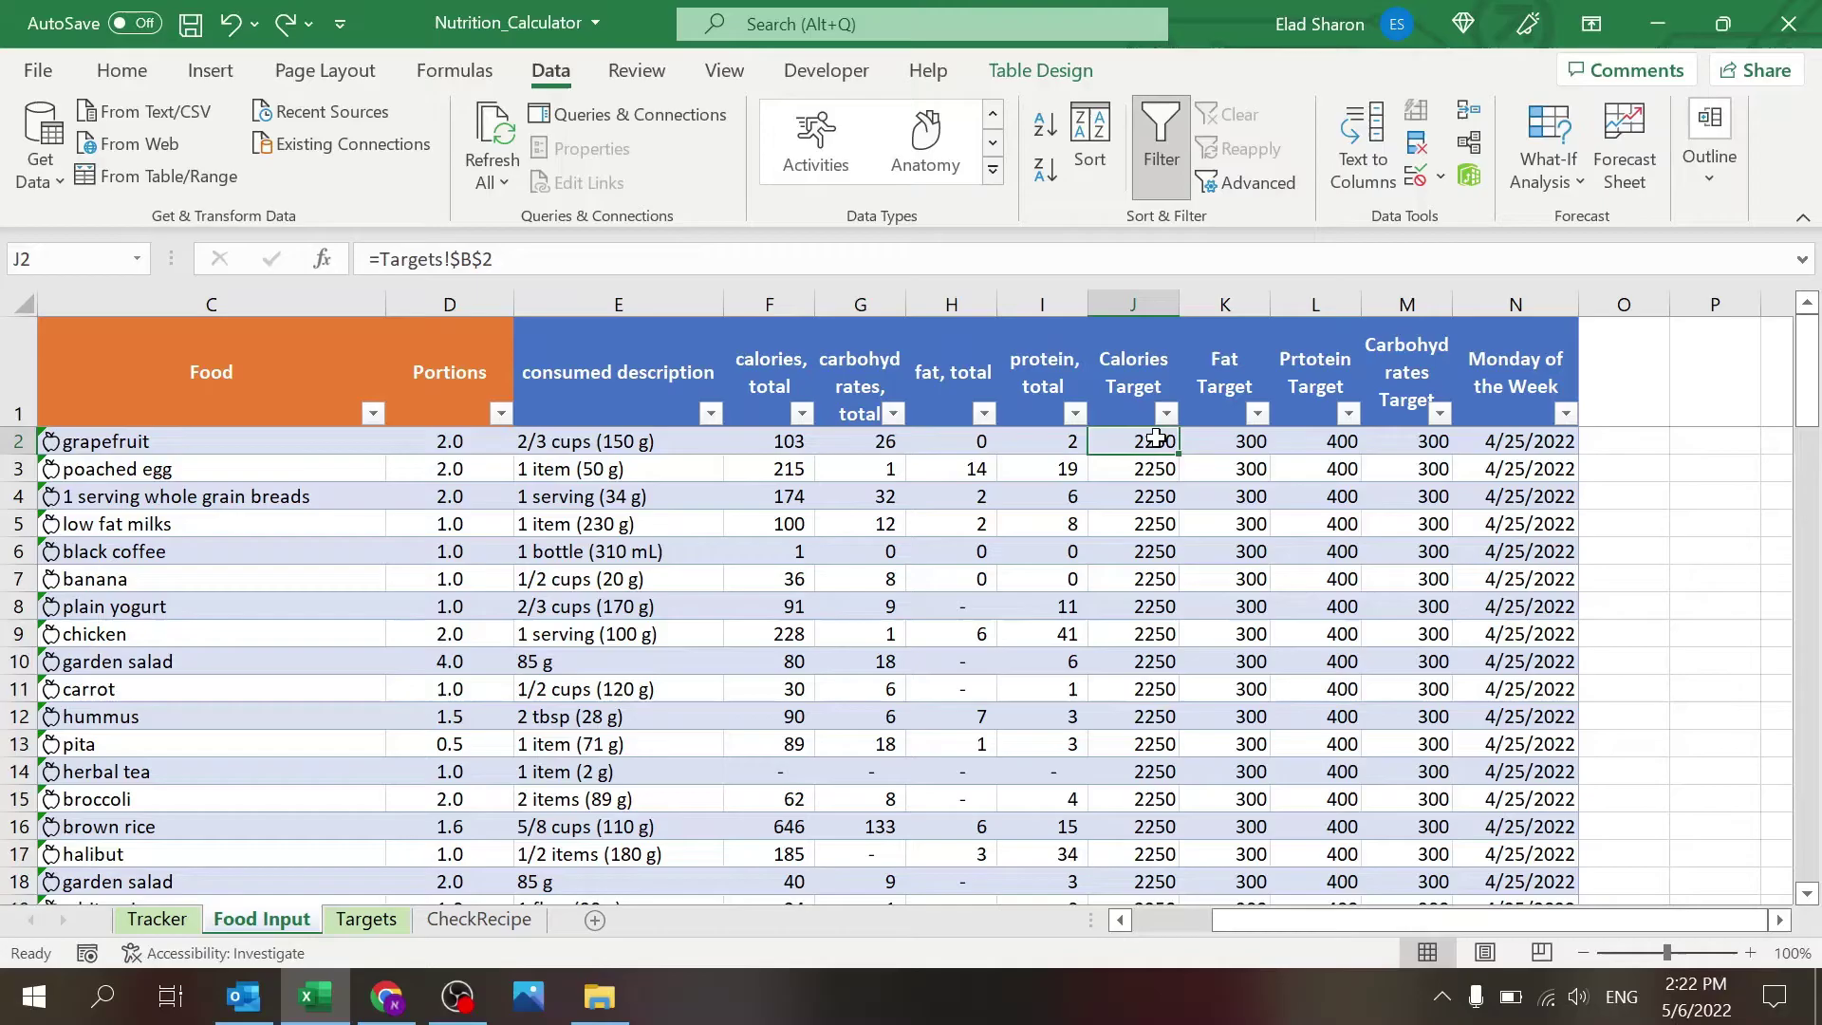
key(Right)
key(Right)
key(Right)
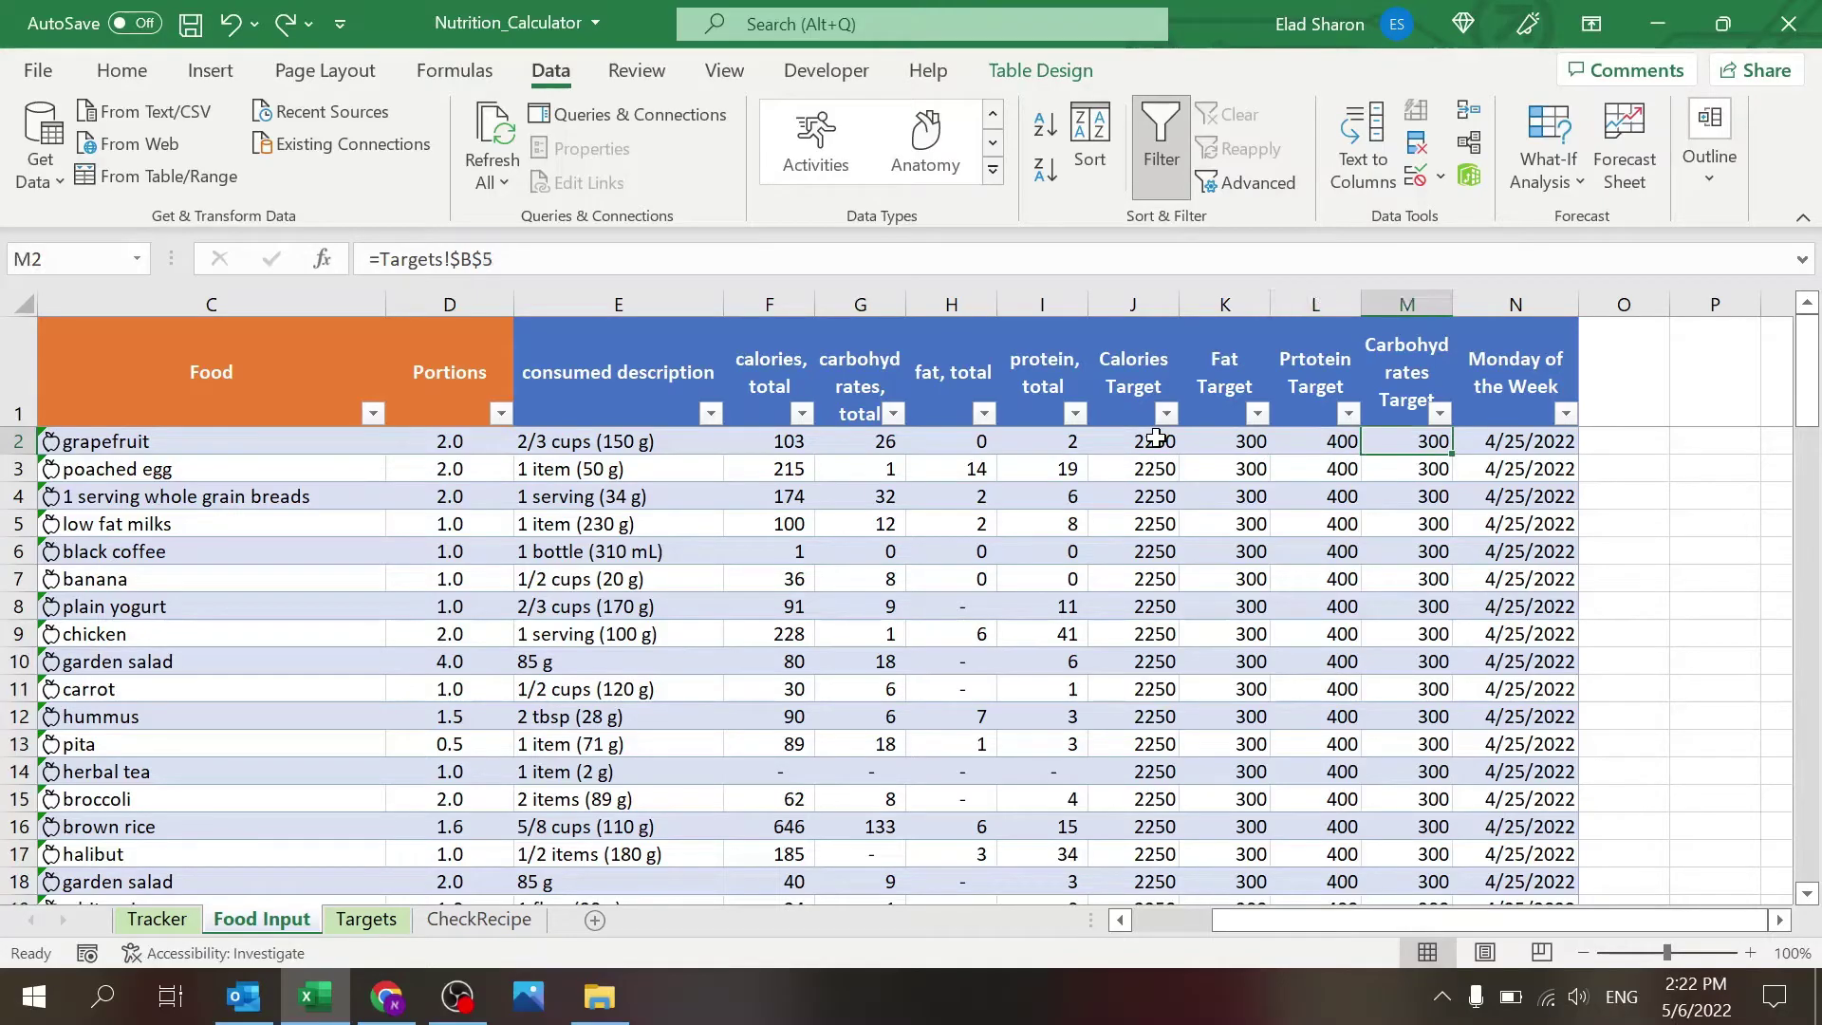
click(366, 917)
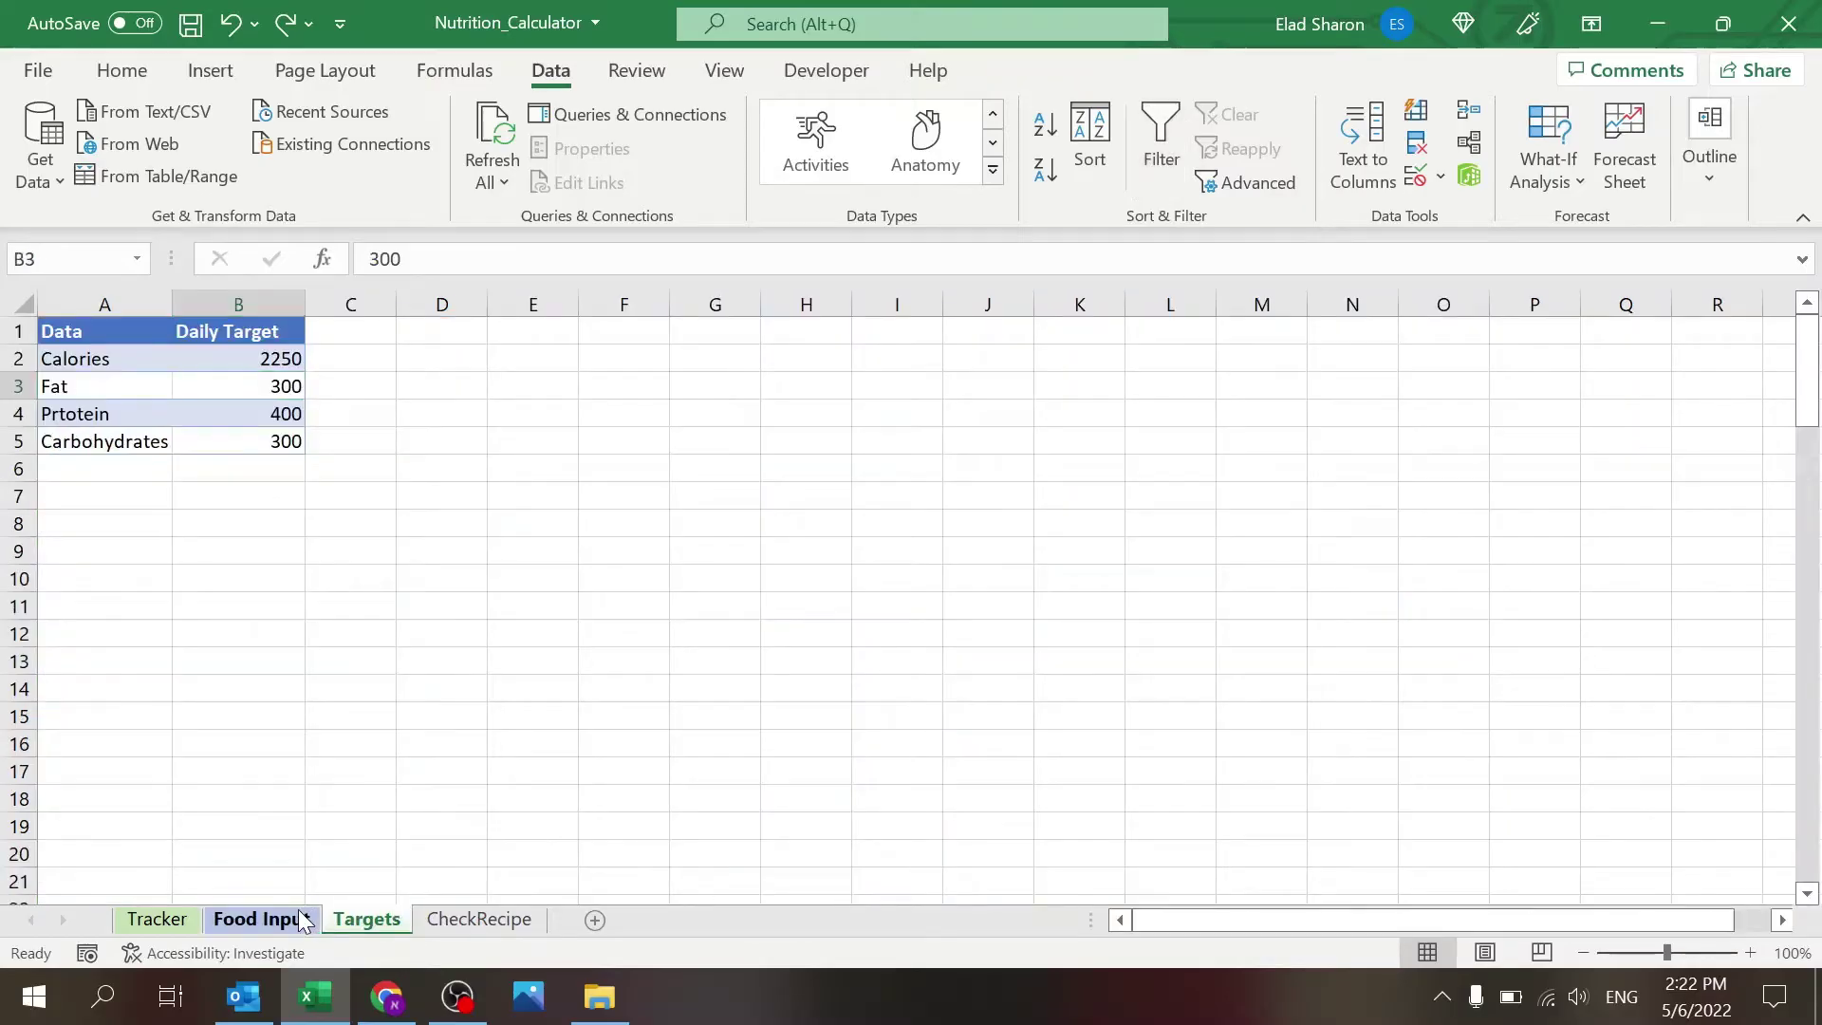
click(301, 920)
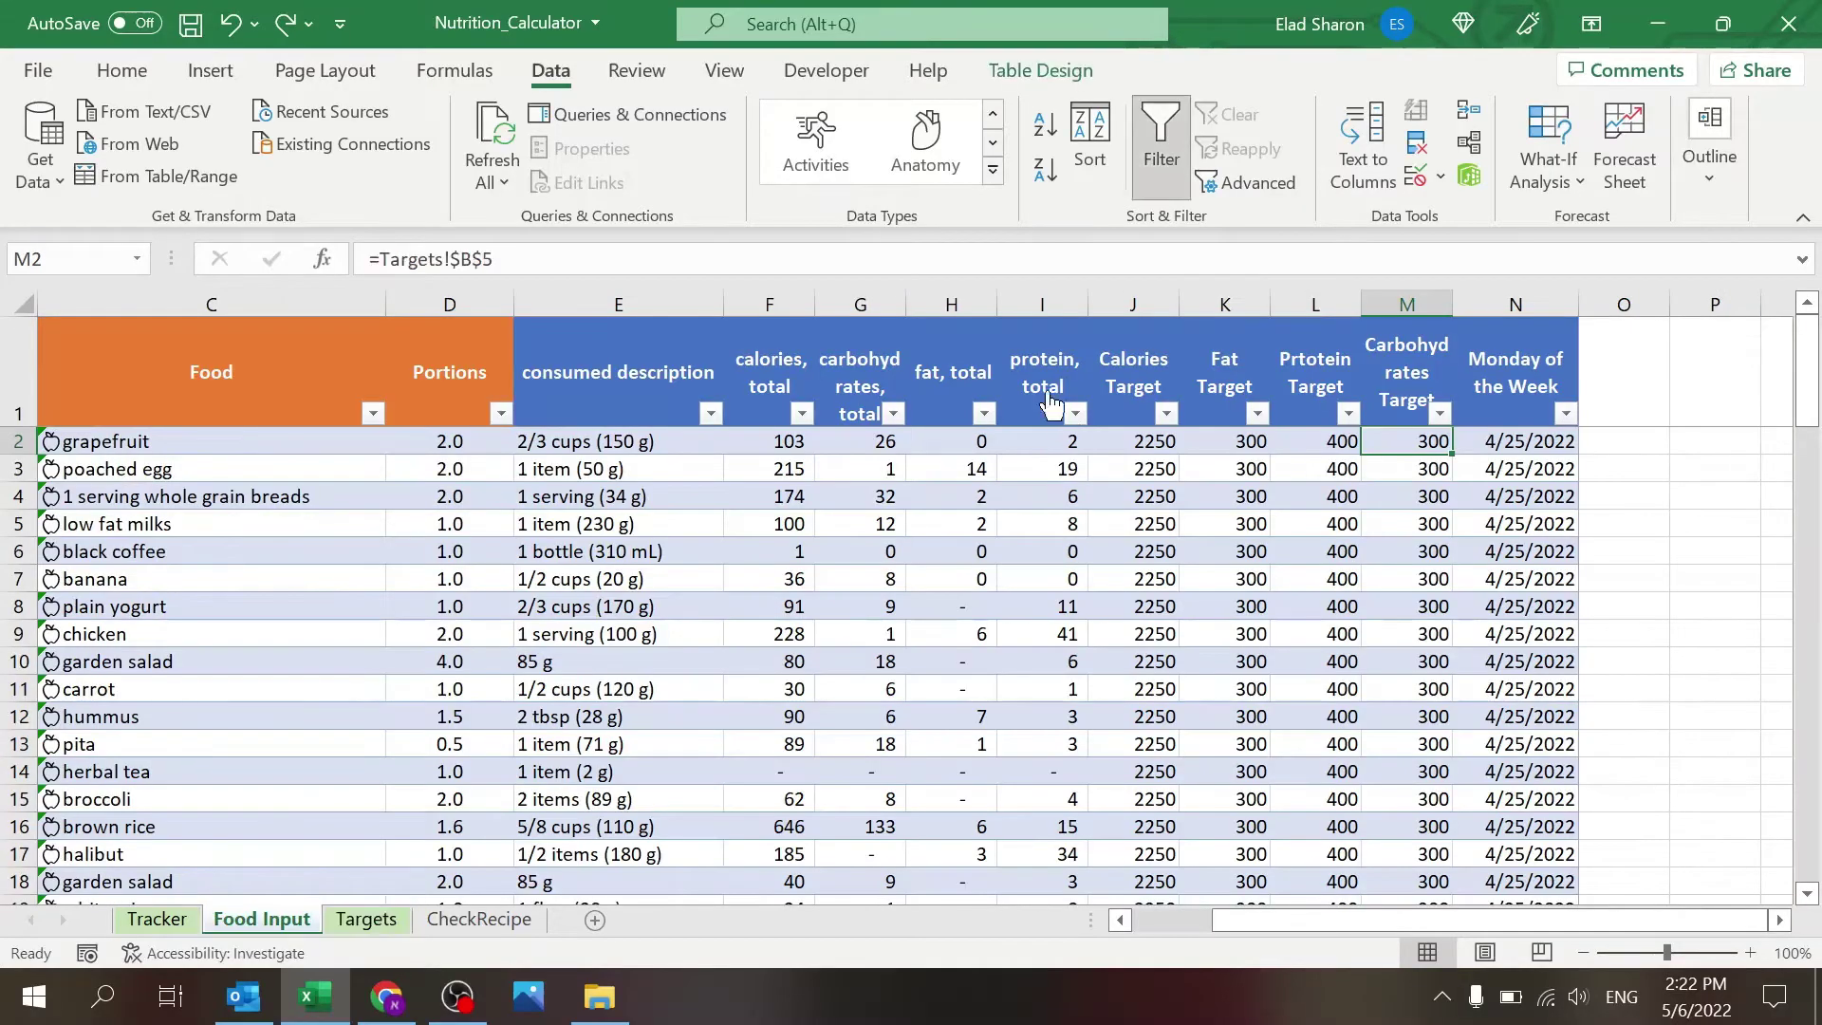
click(350, 921)
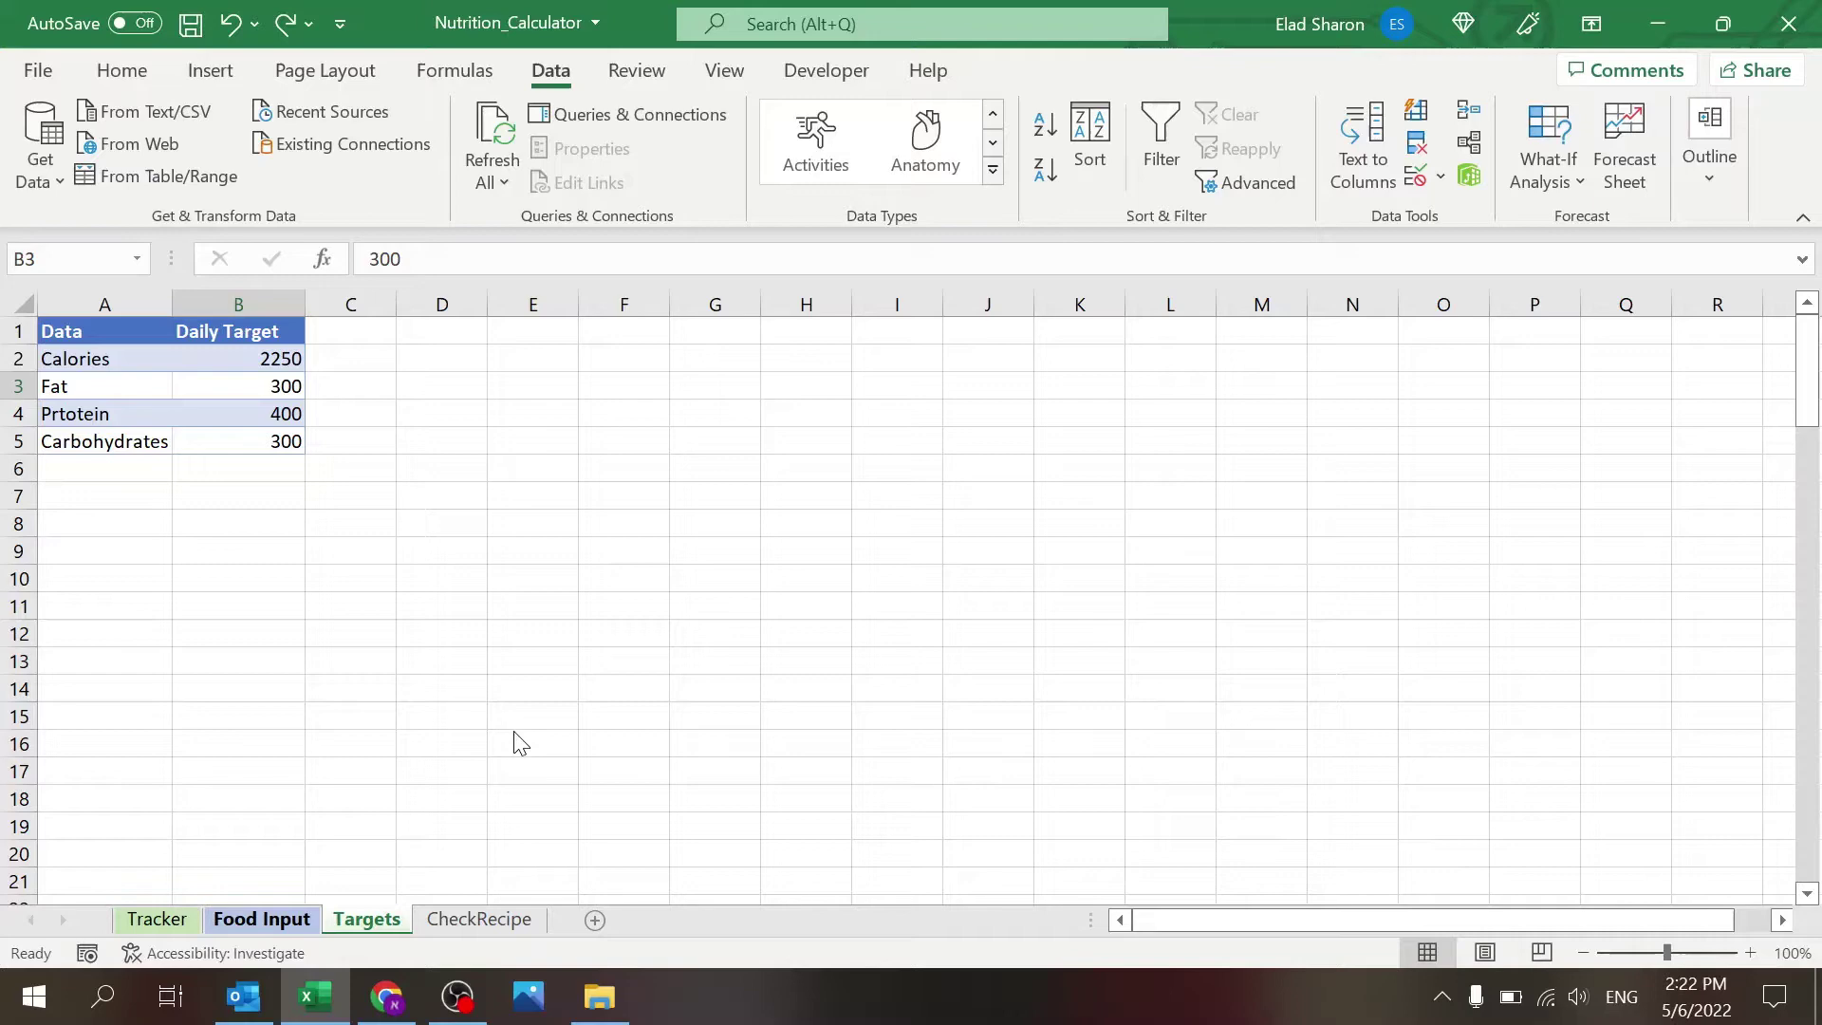
click(261, 918)
click(1556, 444)
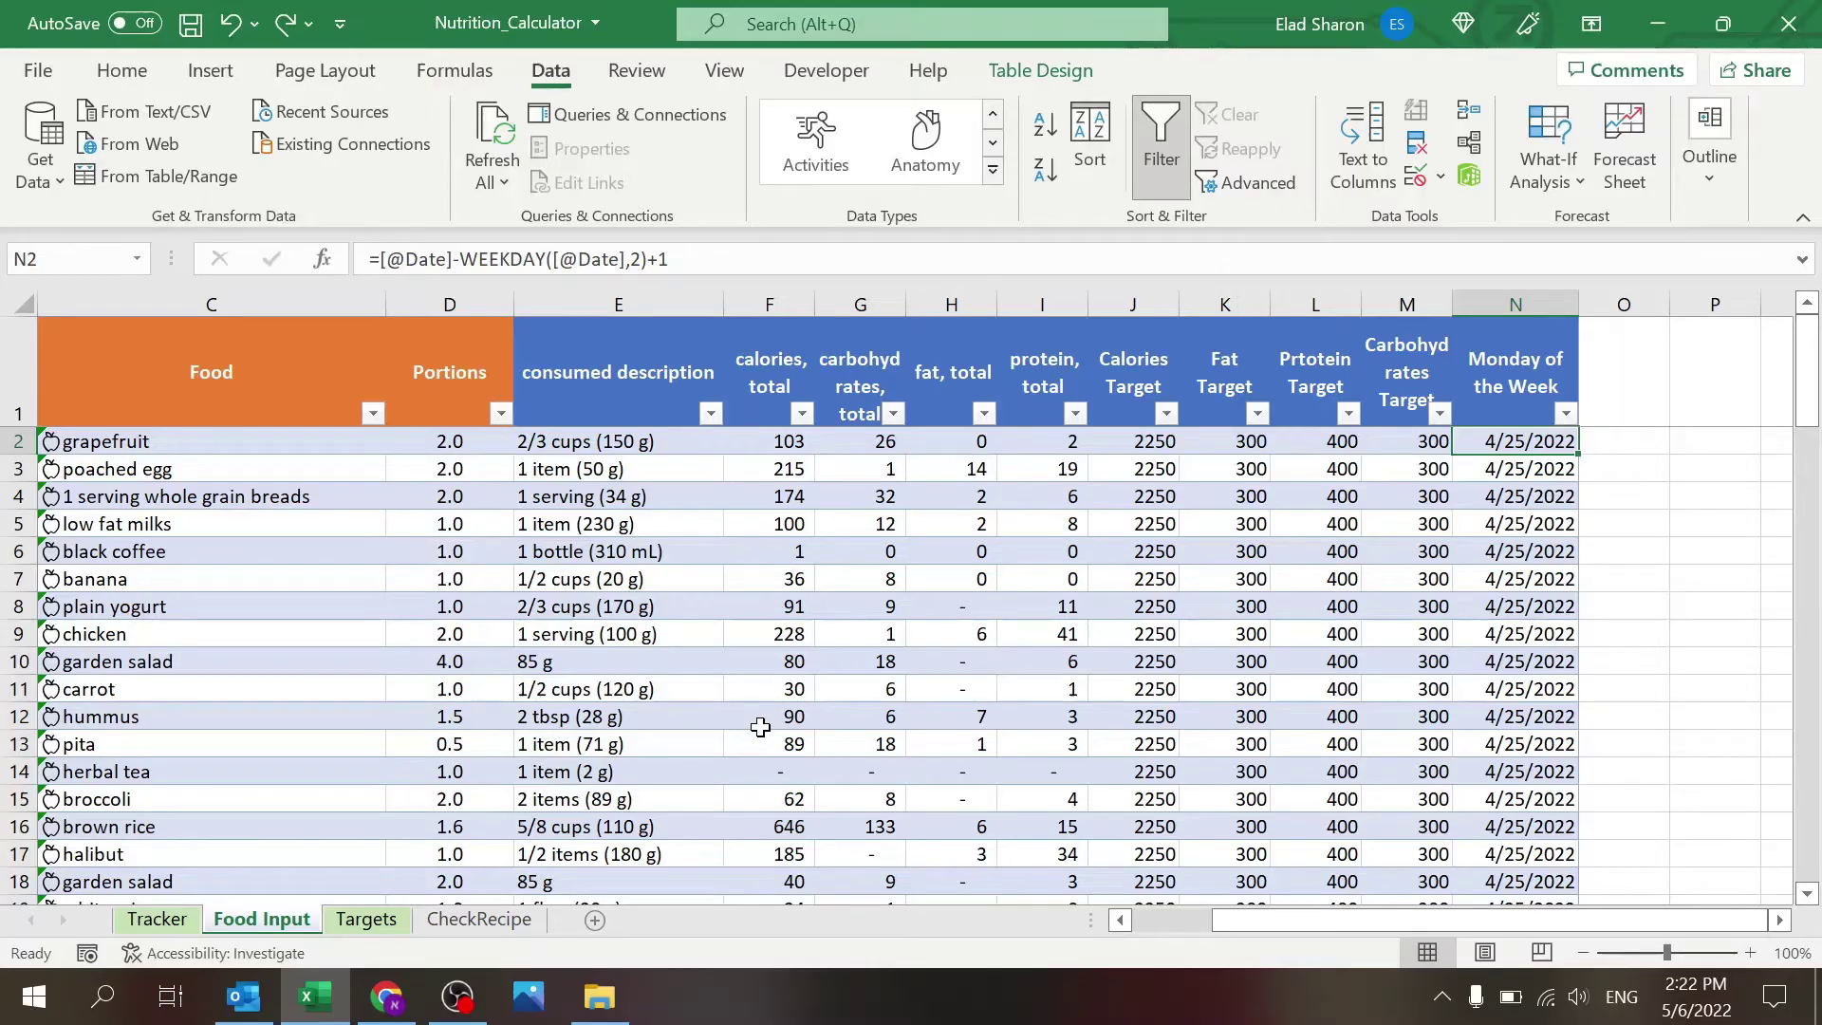
Jump to the bottom of the Food Input table and select the first empty row, A86.
click(1154, 917)
click(235, 799)
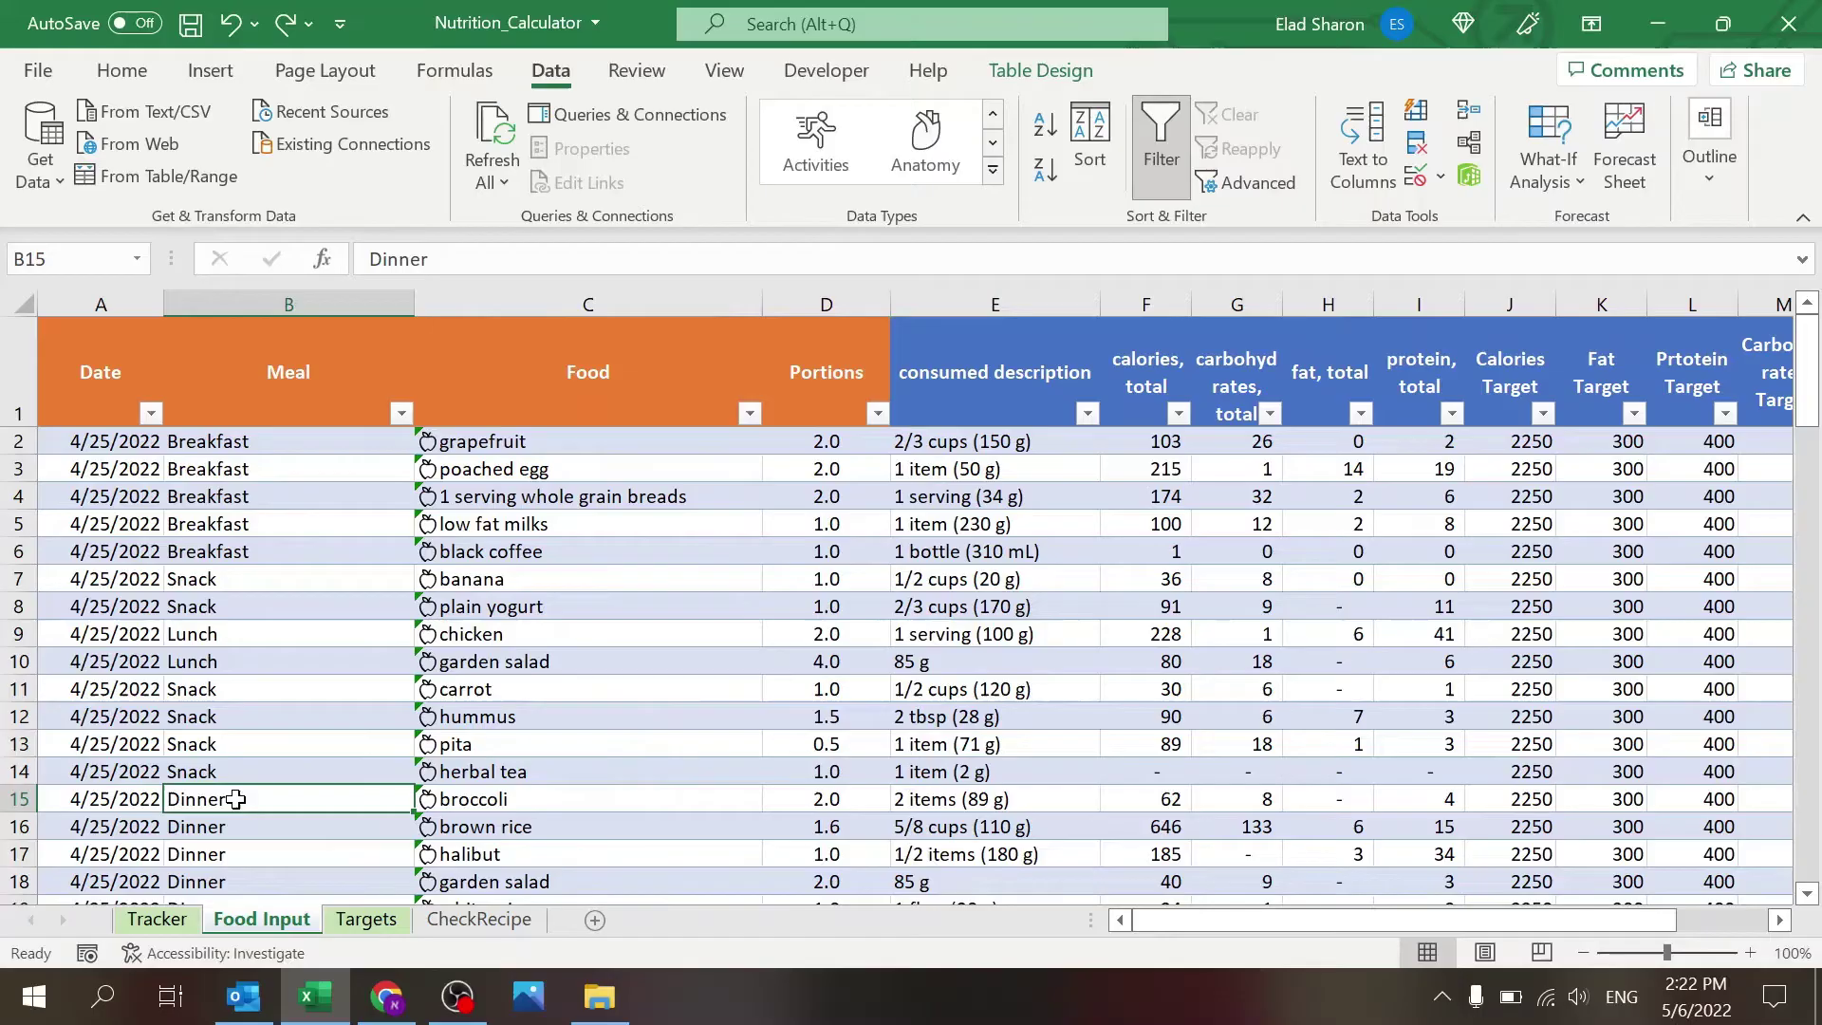
key(Left)
key(Down)
key(Down)
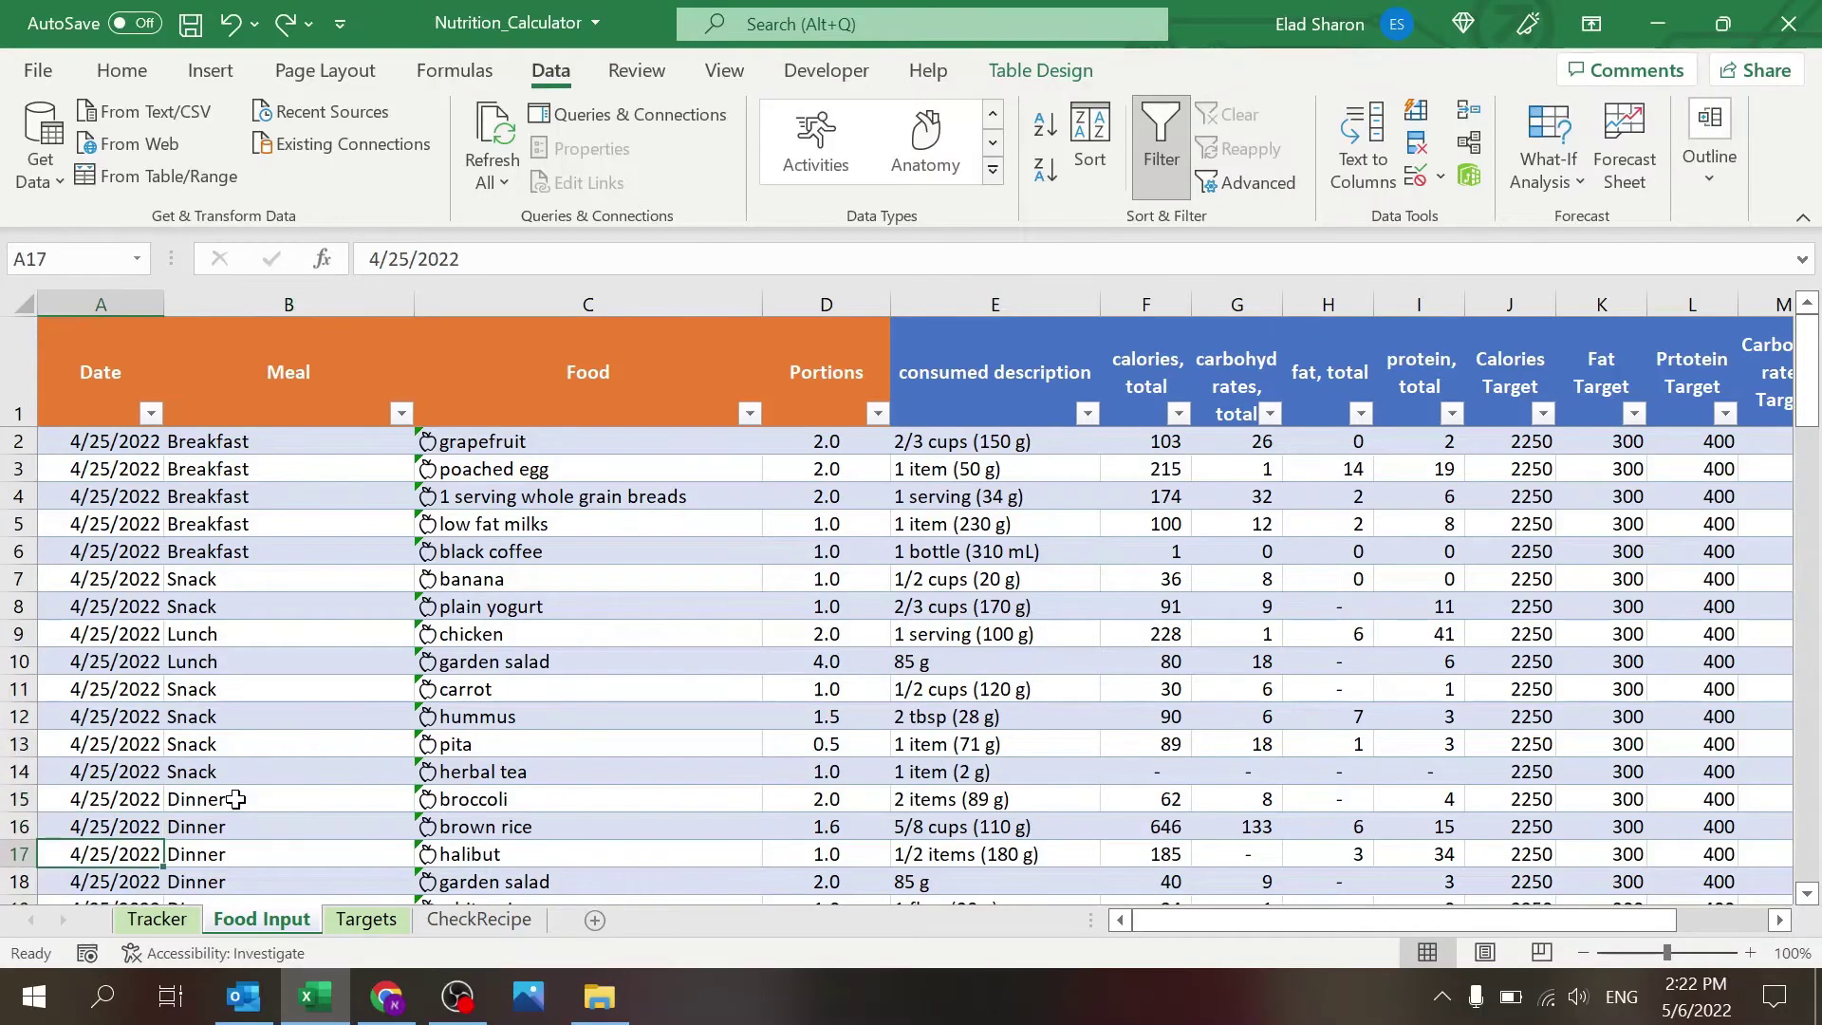
key(ctrl+shift+Down)
click(111, 818)
key(Down)
scroll(111, 817, down, 1)
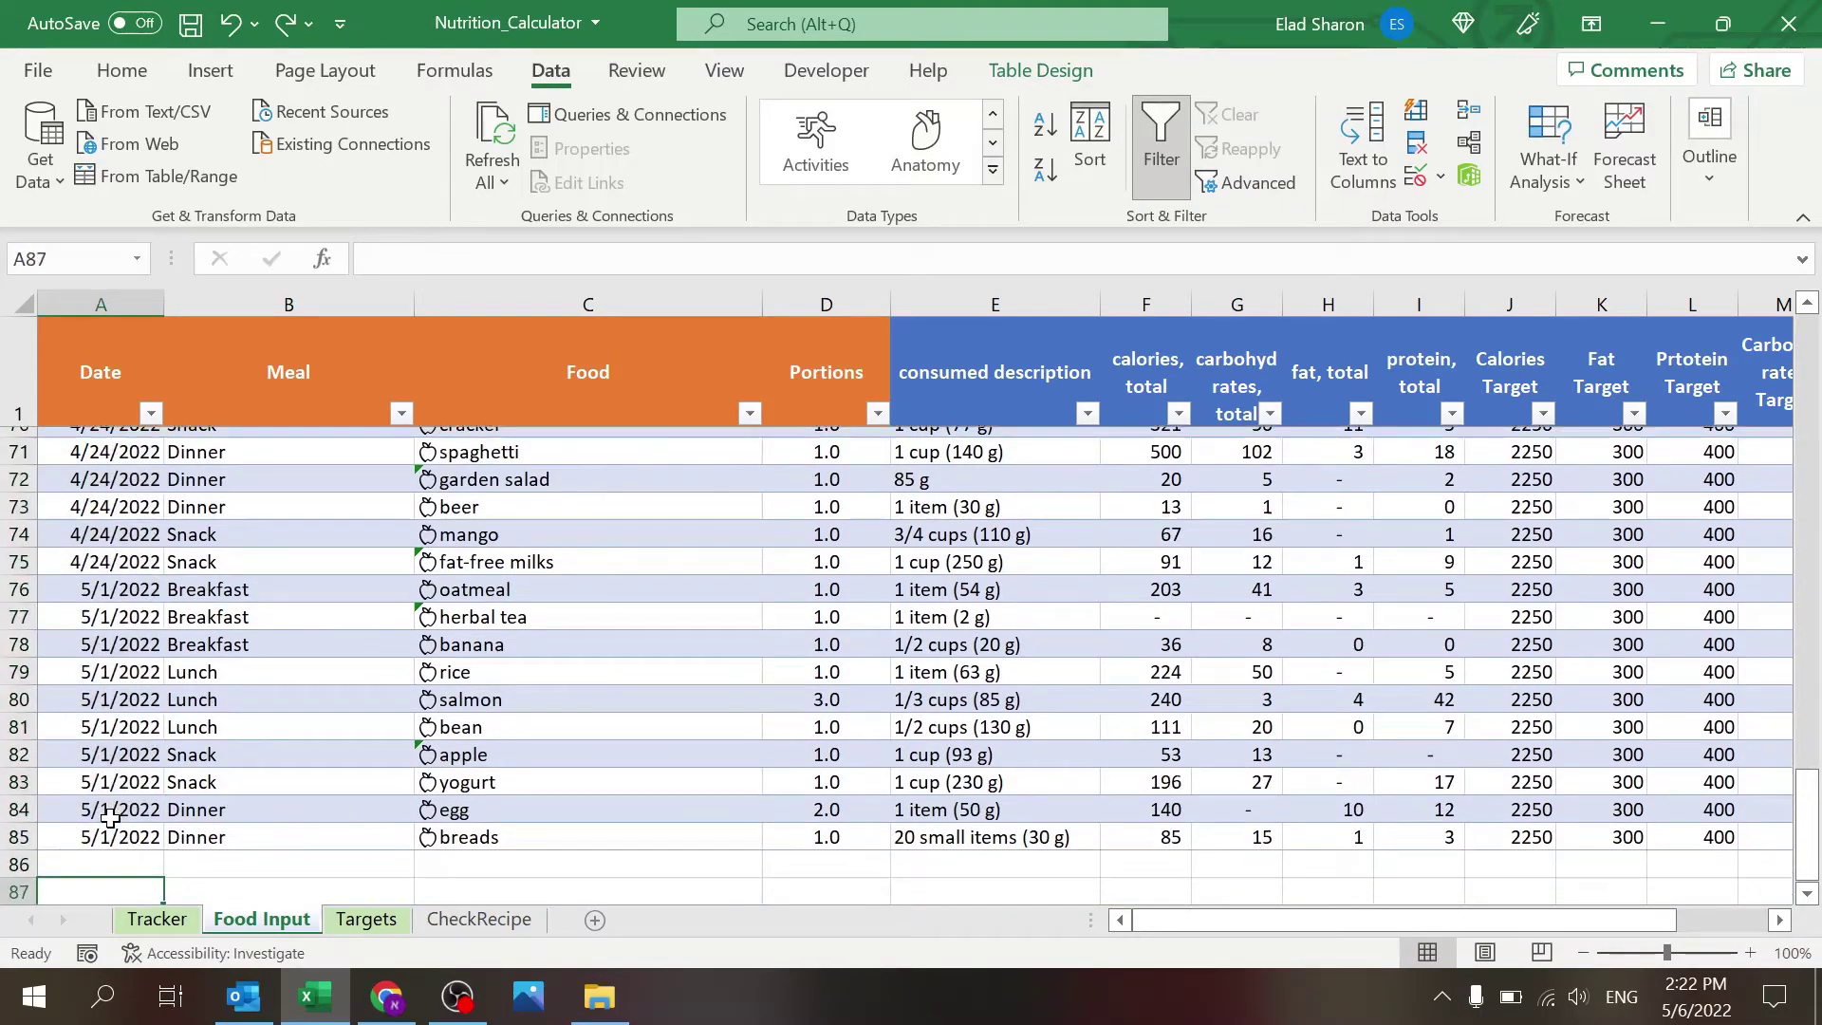
click(111, 818)
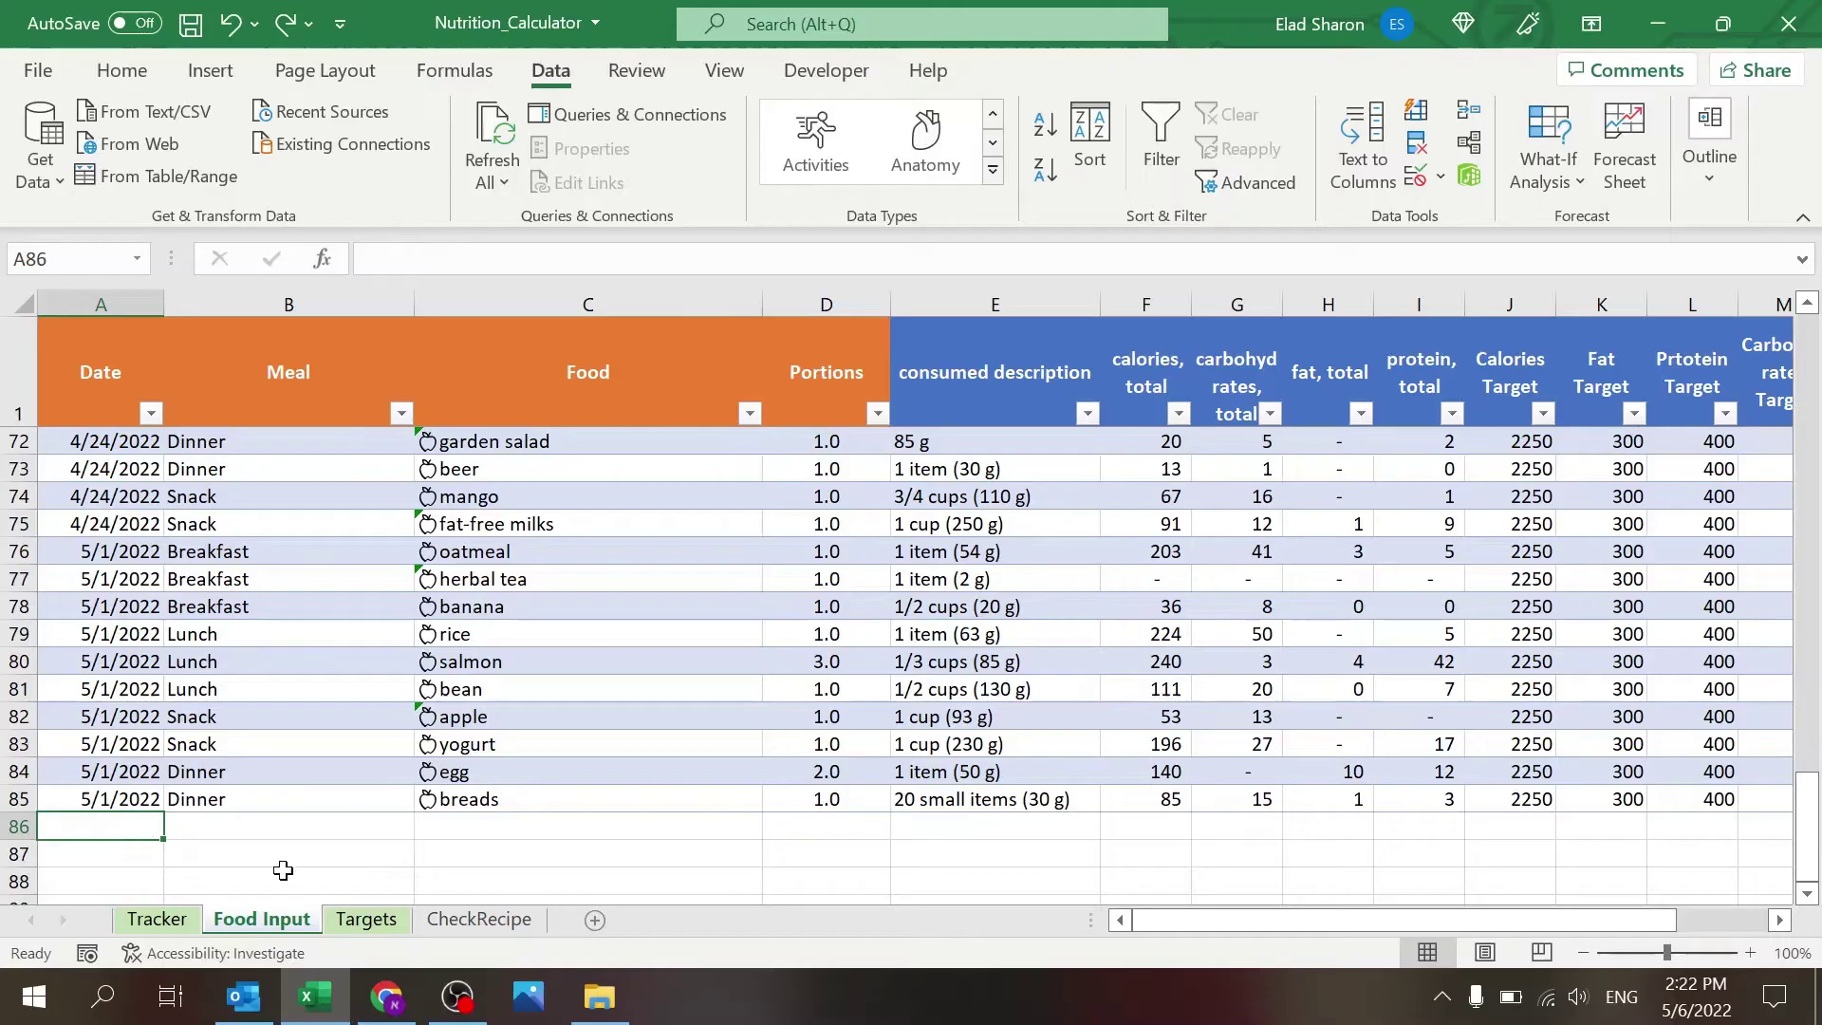
Log 5/1/22, dinner, beer with a portion of 1 in row 86.
text(5/1/22)
key(Tab)
text(dinner)
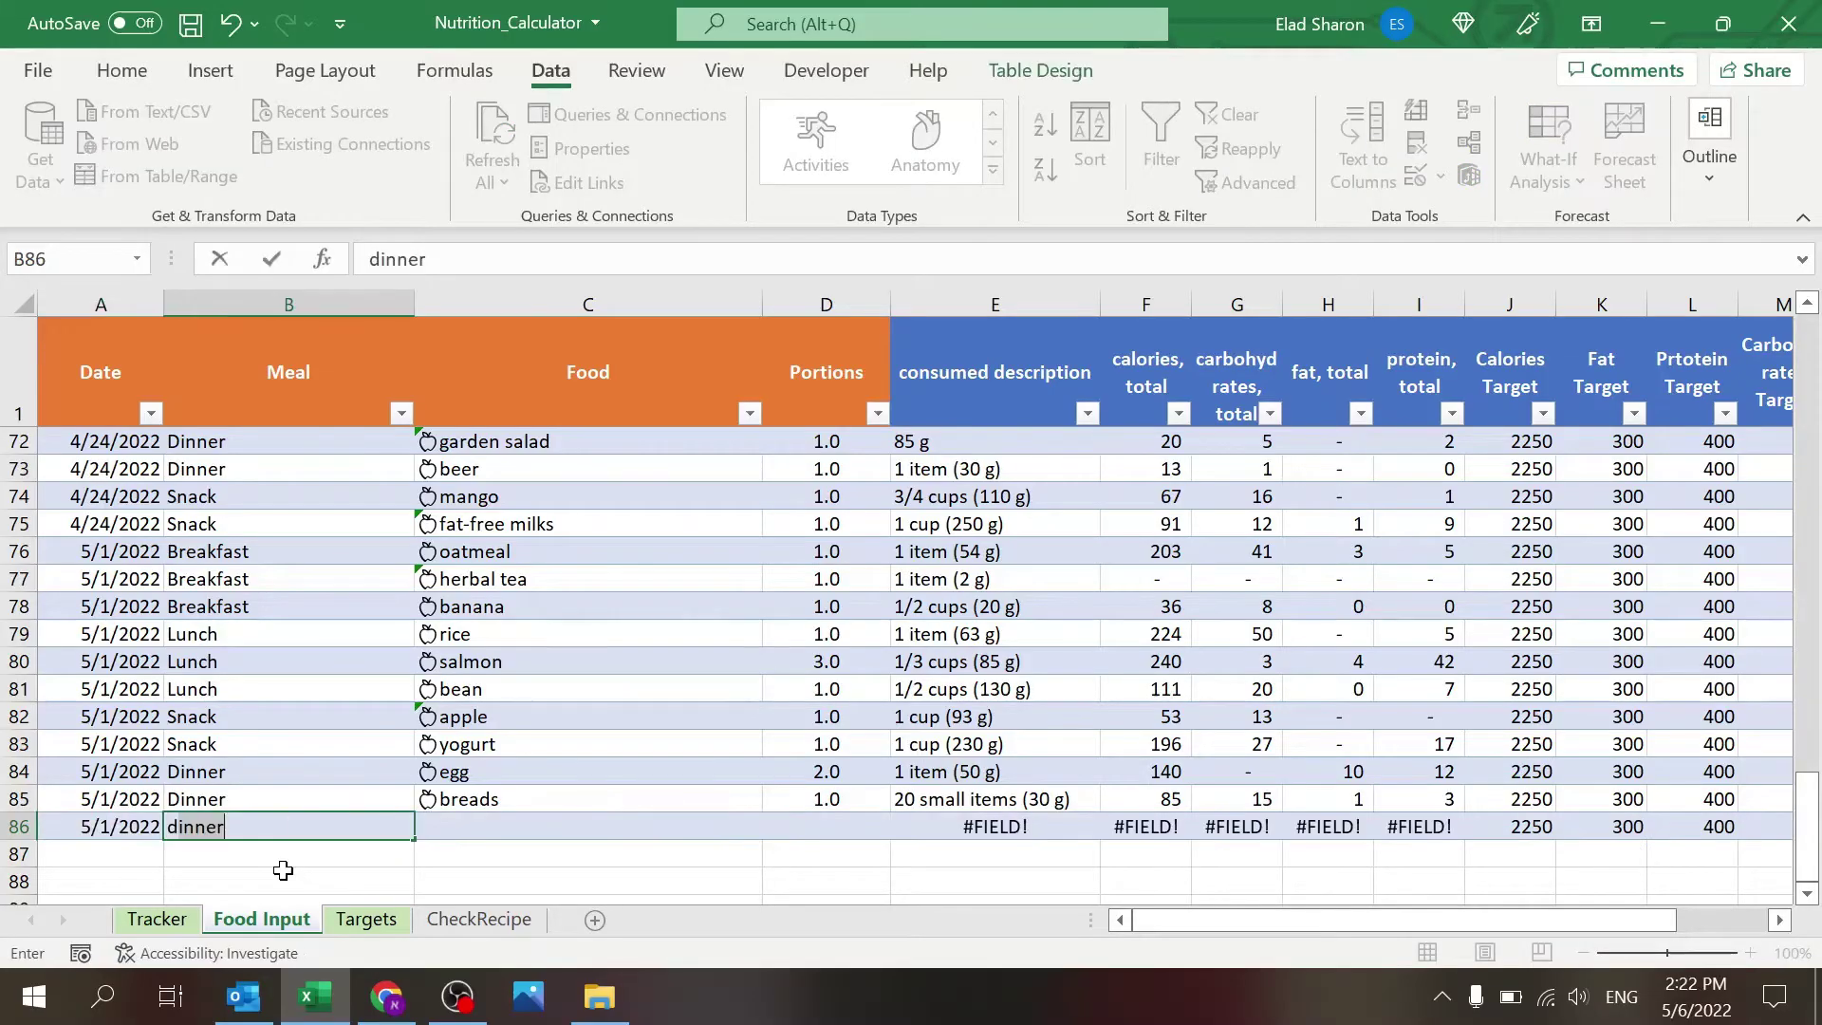
key(Tab)
text(beer)
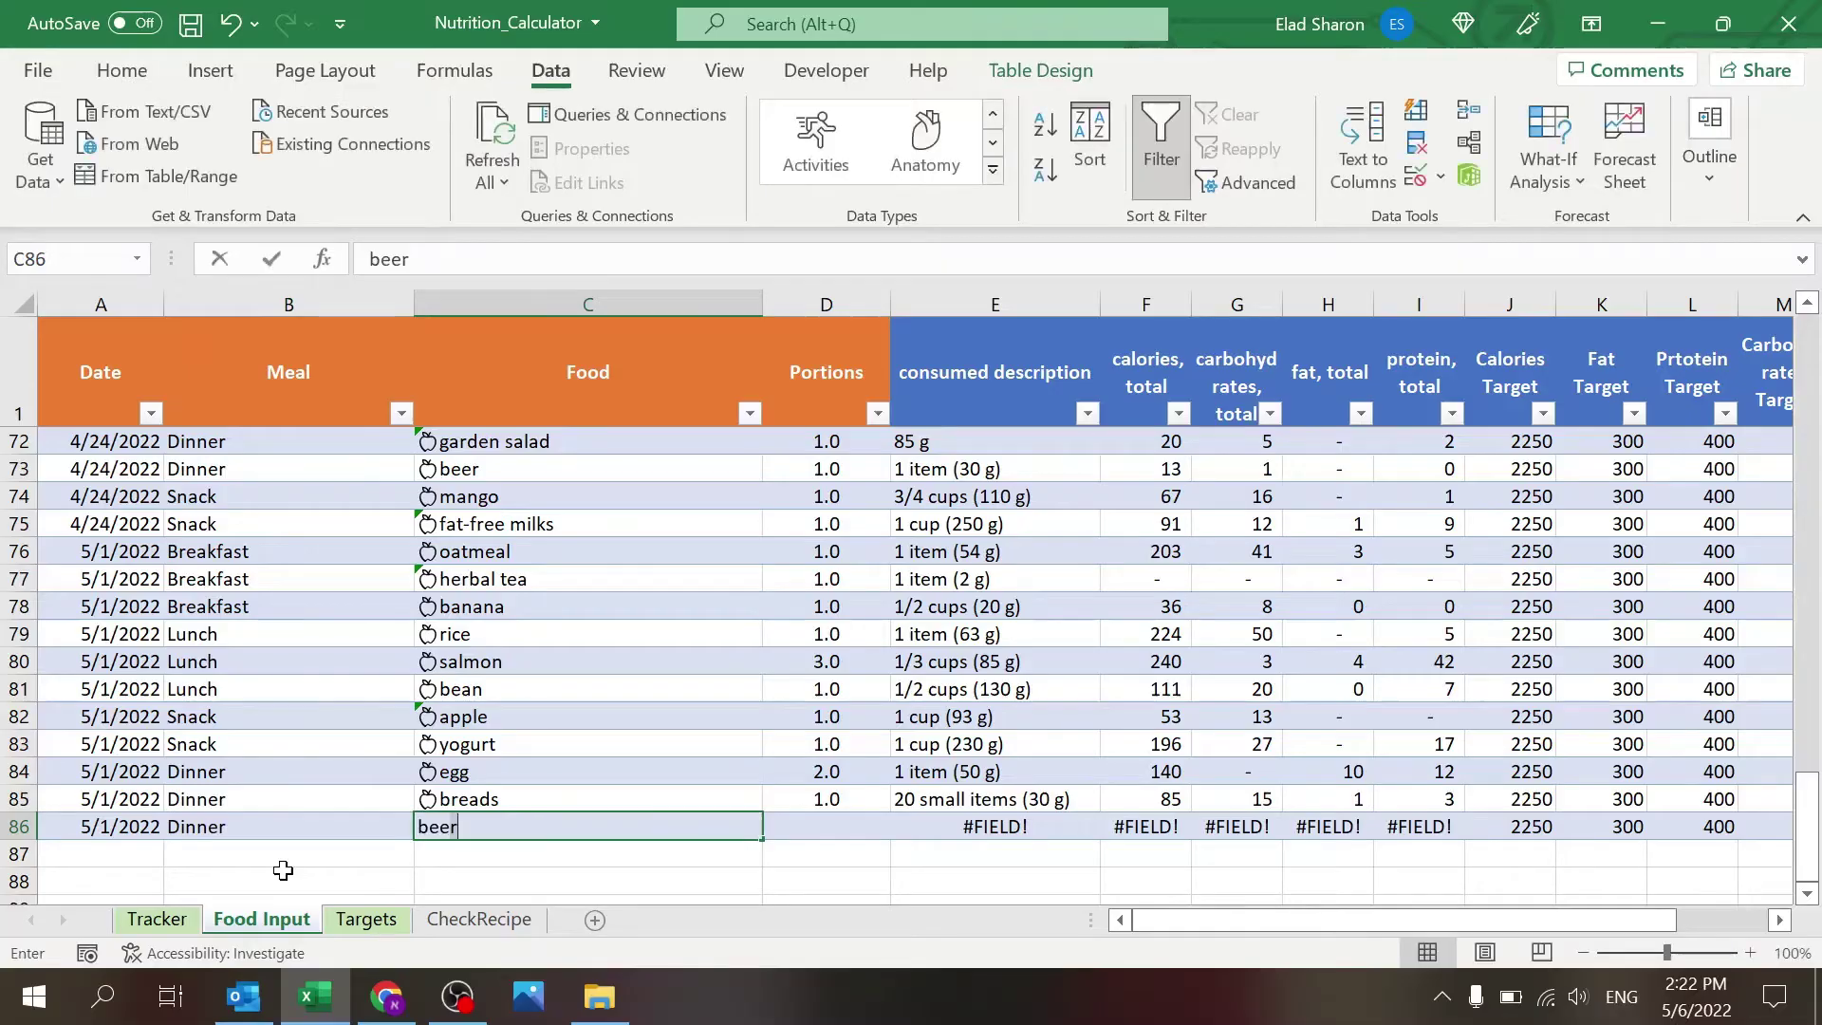
key(Tab)
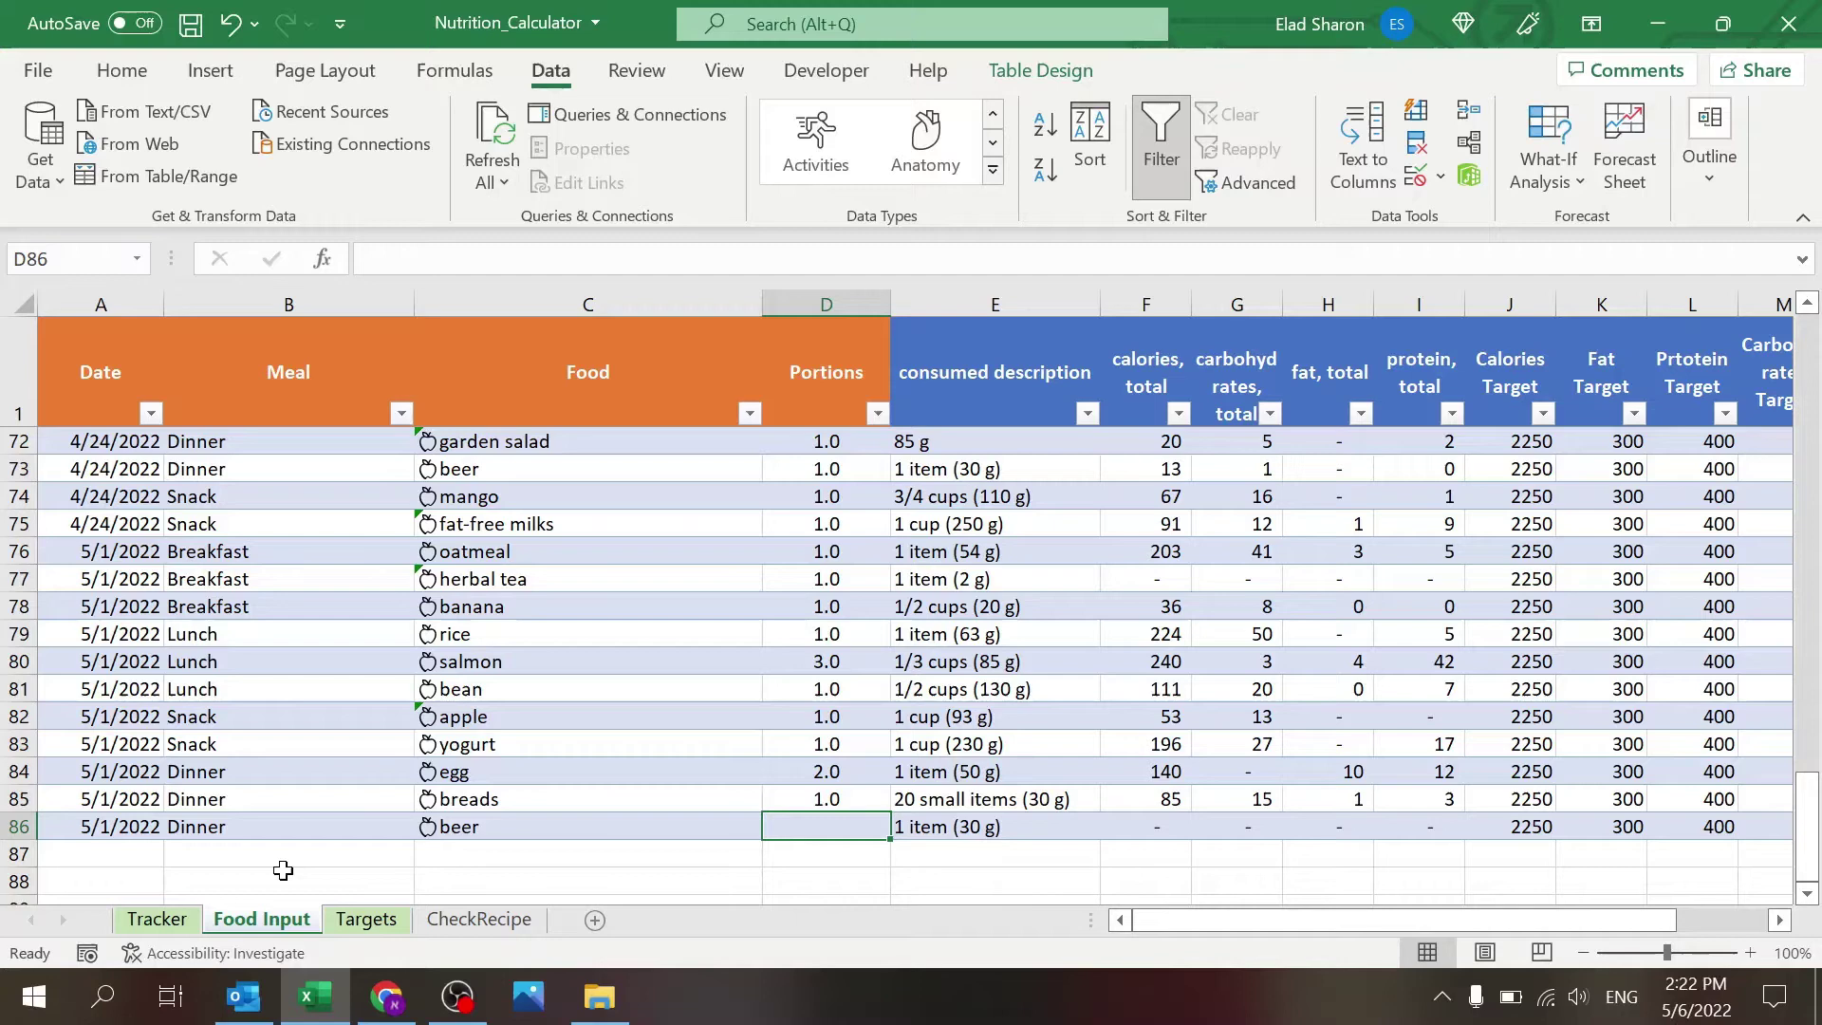
key(Right)
key(Left)
text(1)
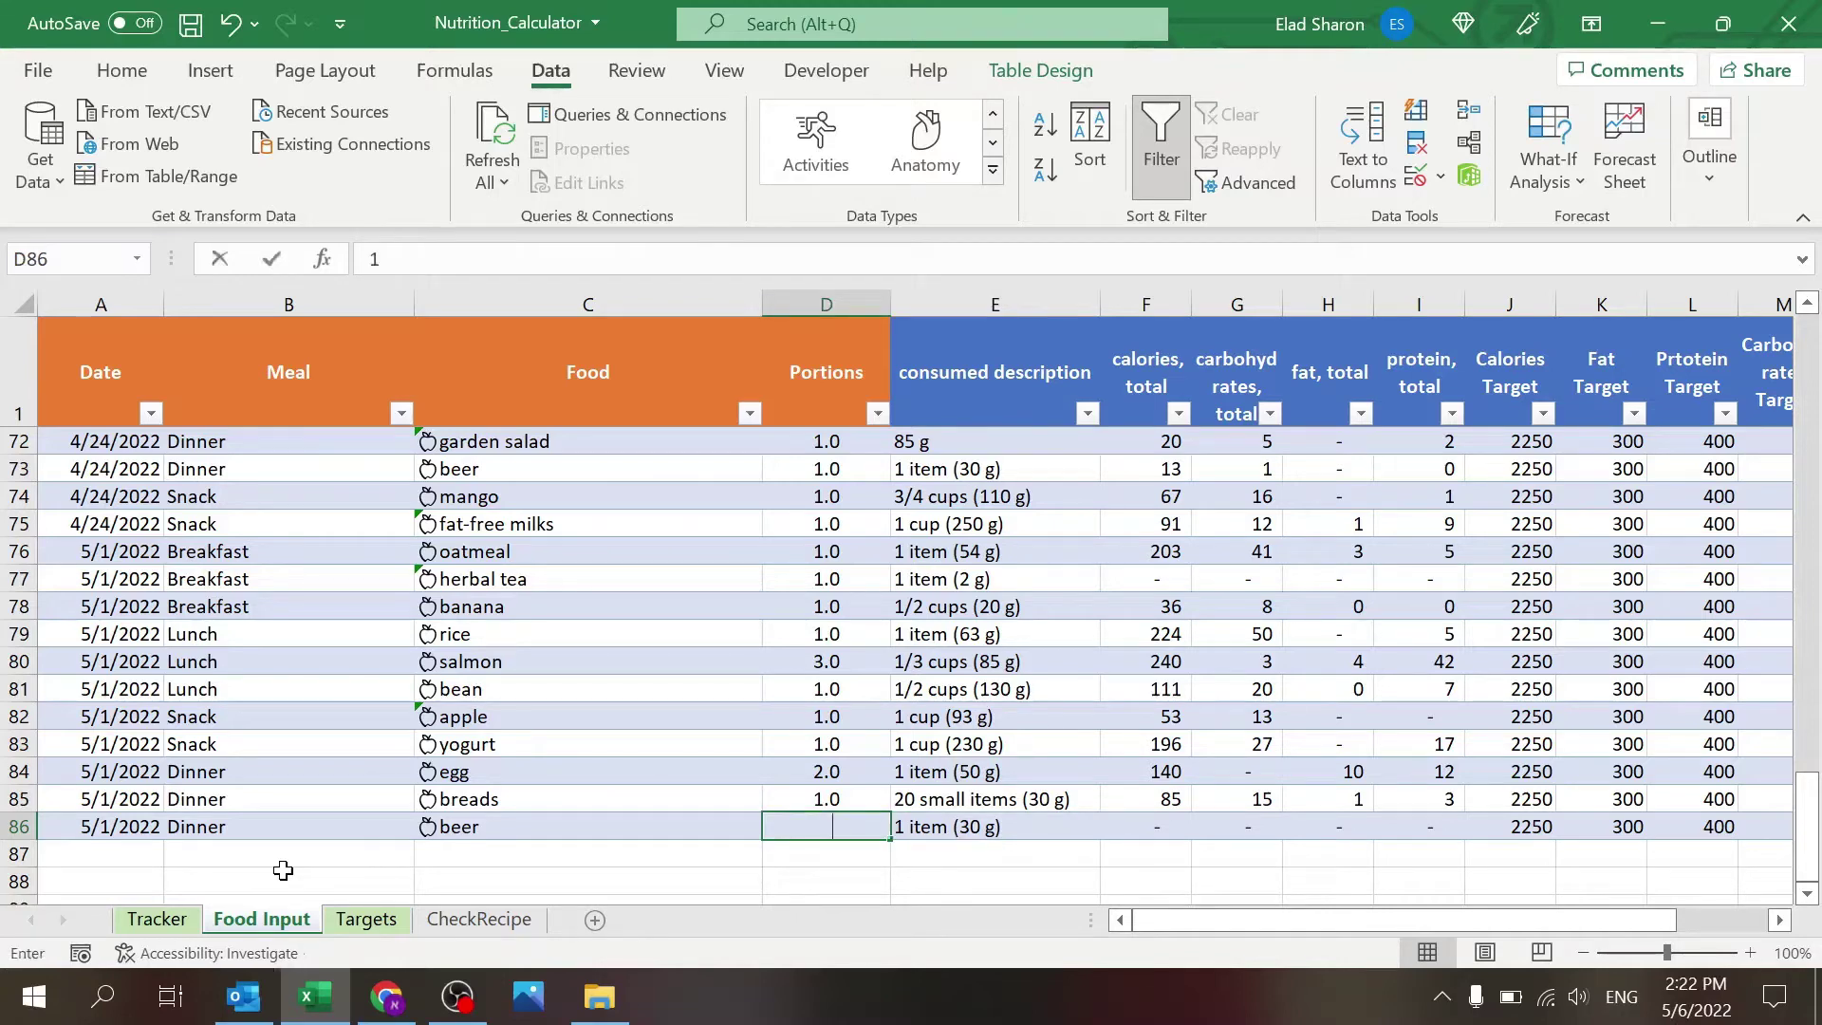
key(ctrl+Return)
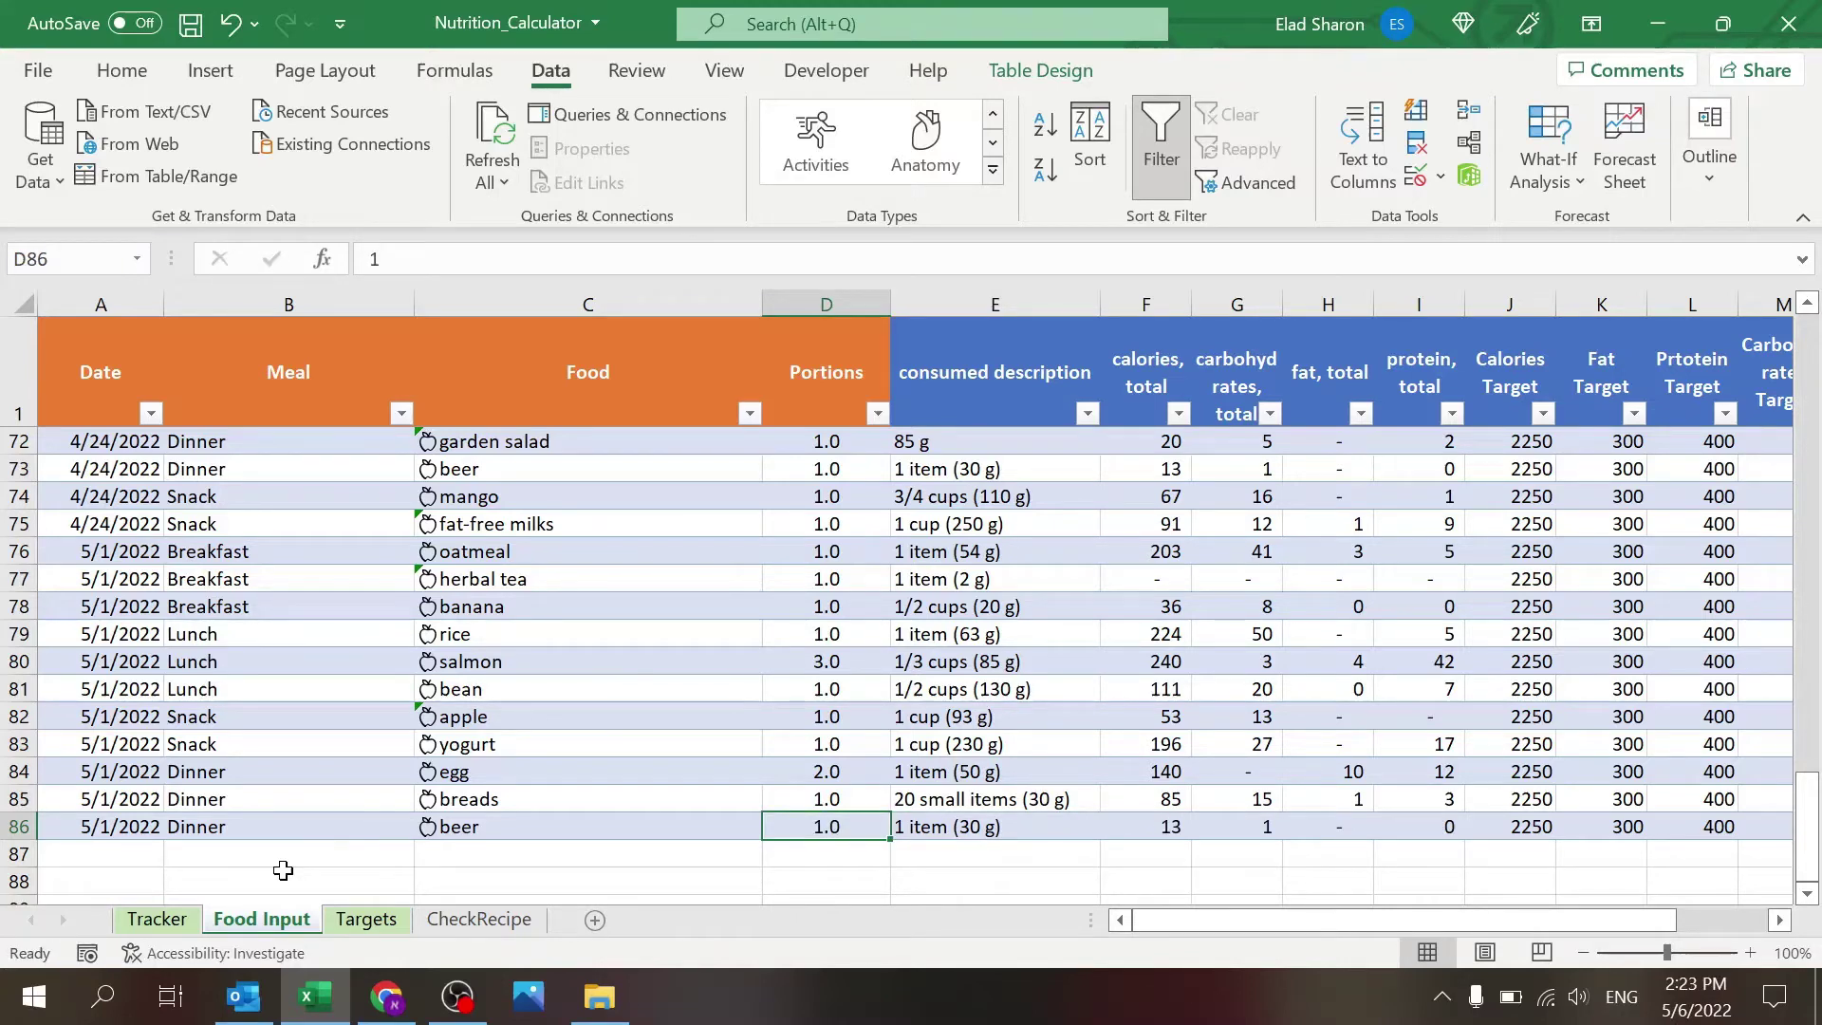
Check the consumed description formula in E86 against the portion in D86.
key(Right)
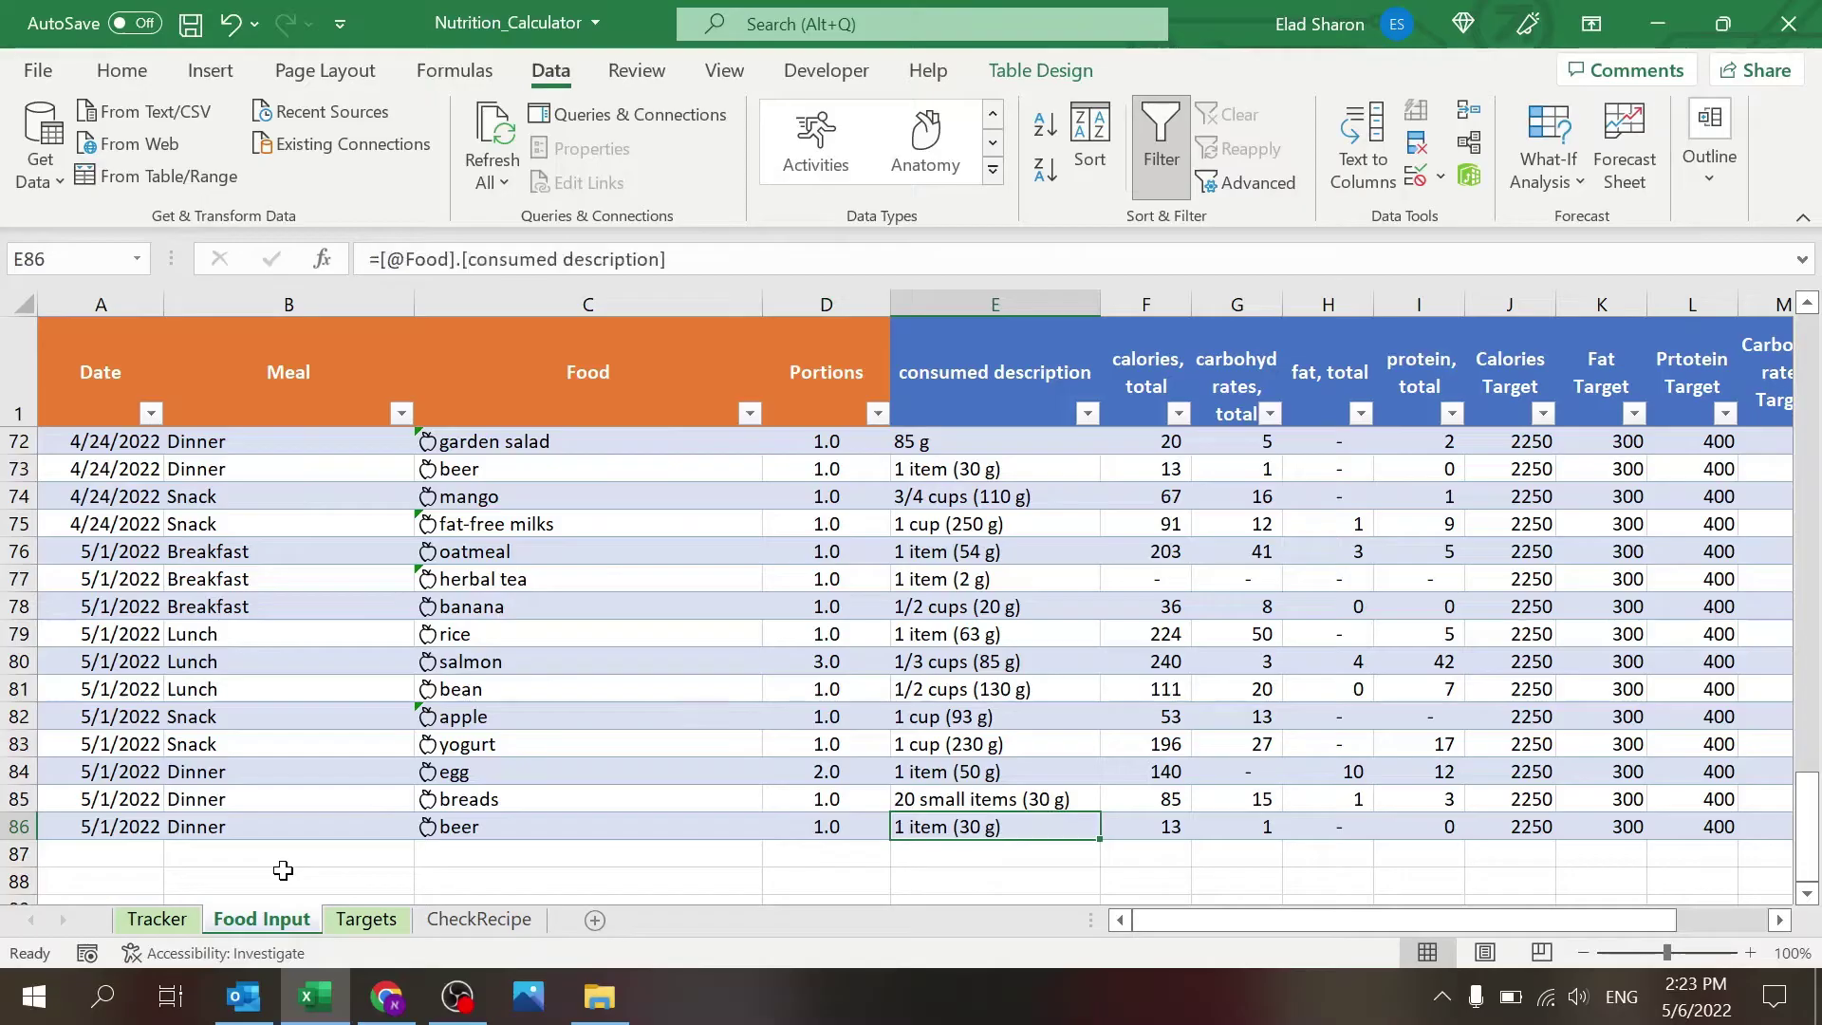
key(Left)
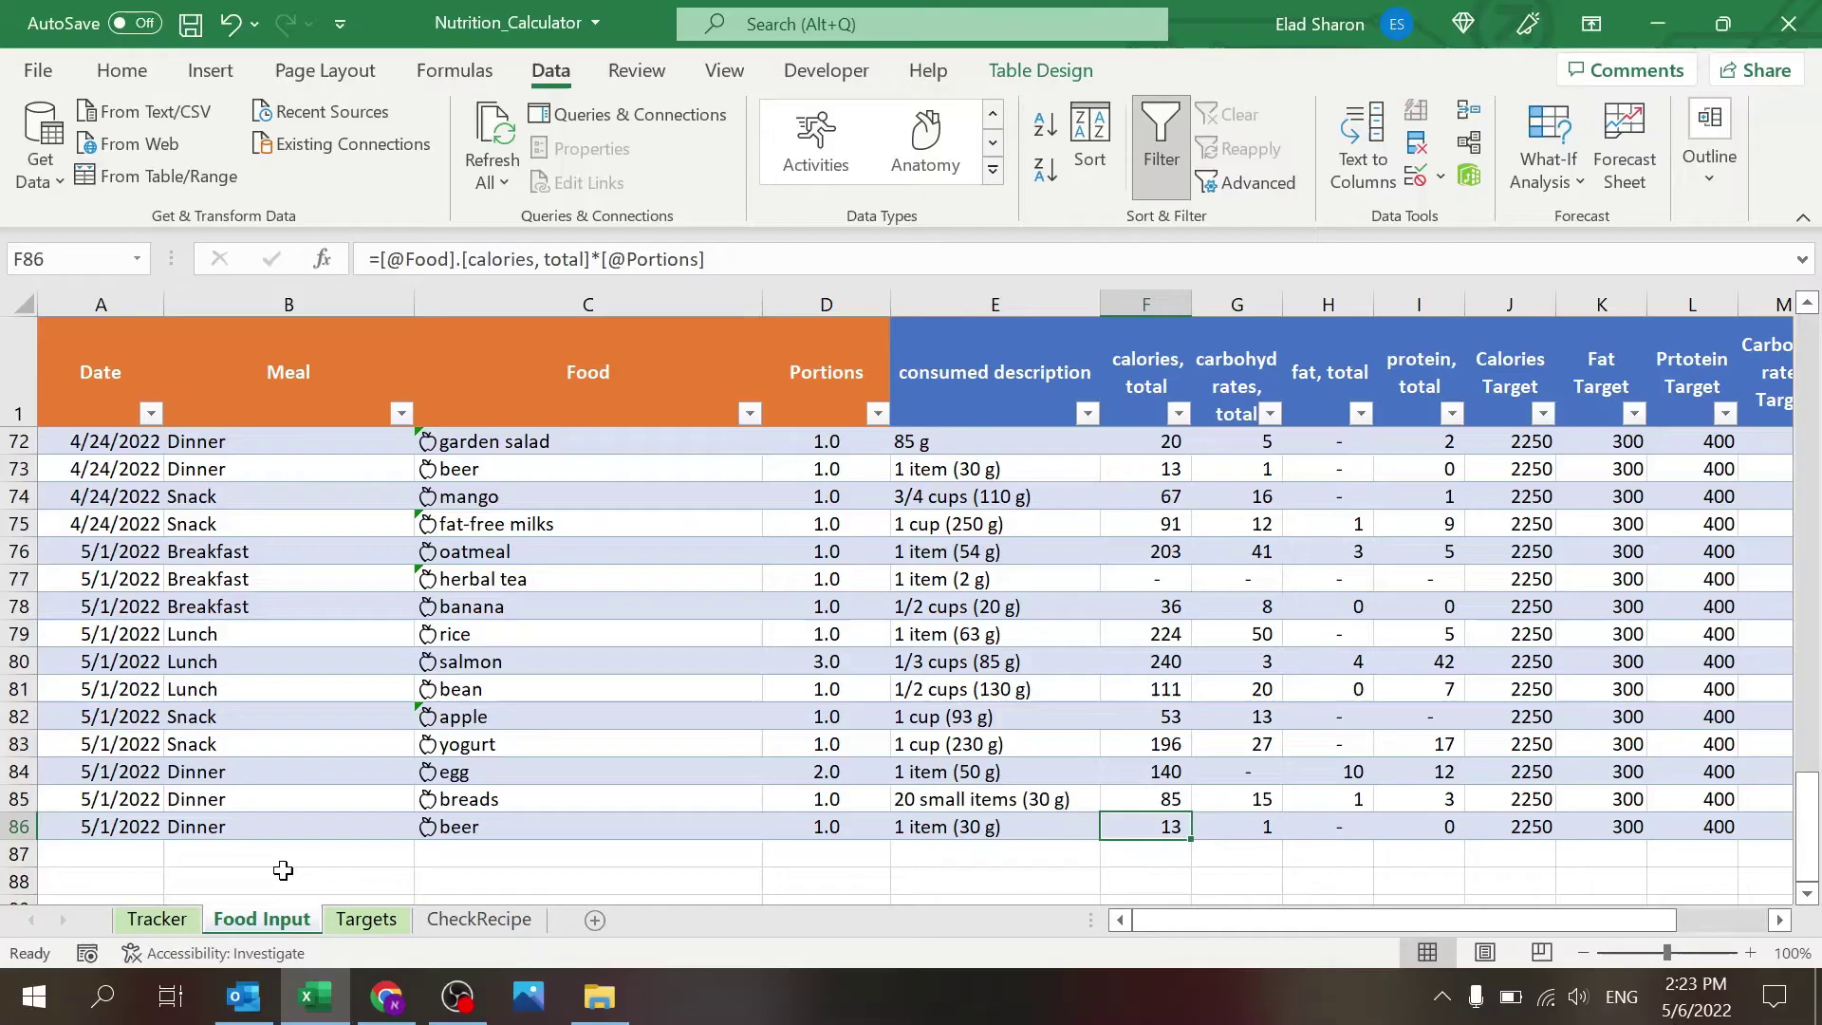
key(Left)
key(Left)
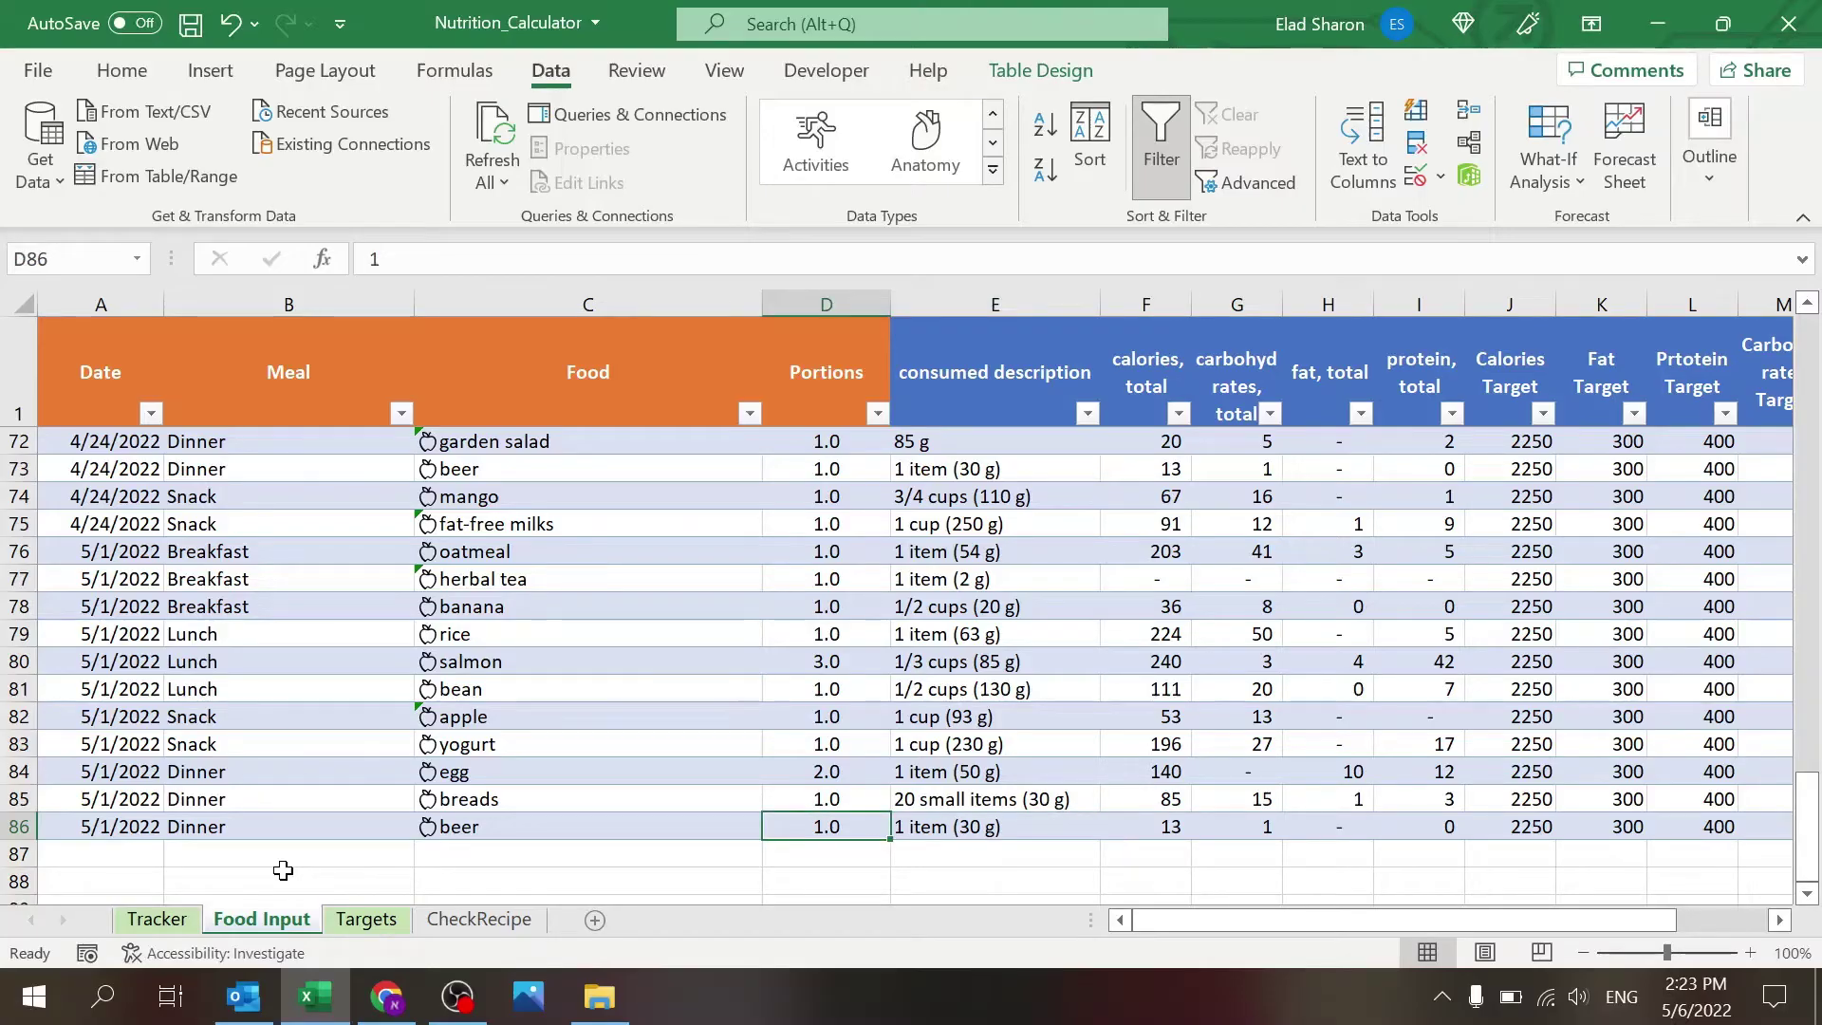
key(Right)
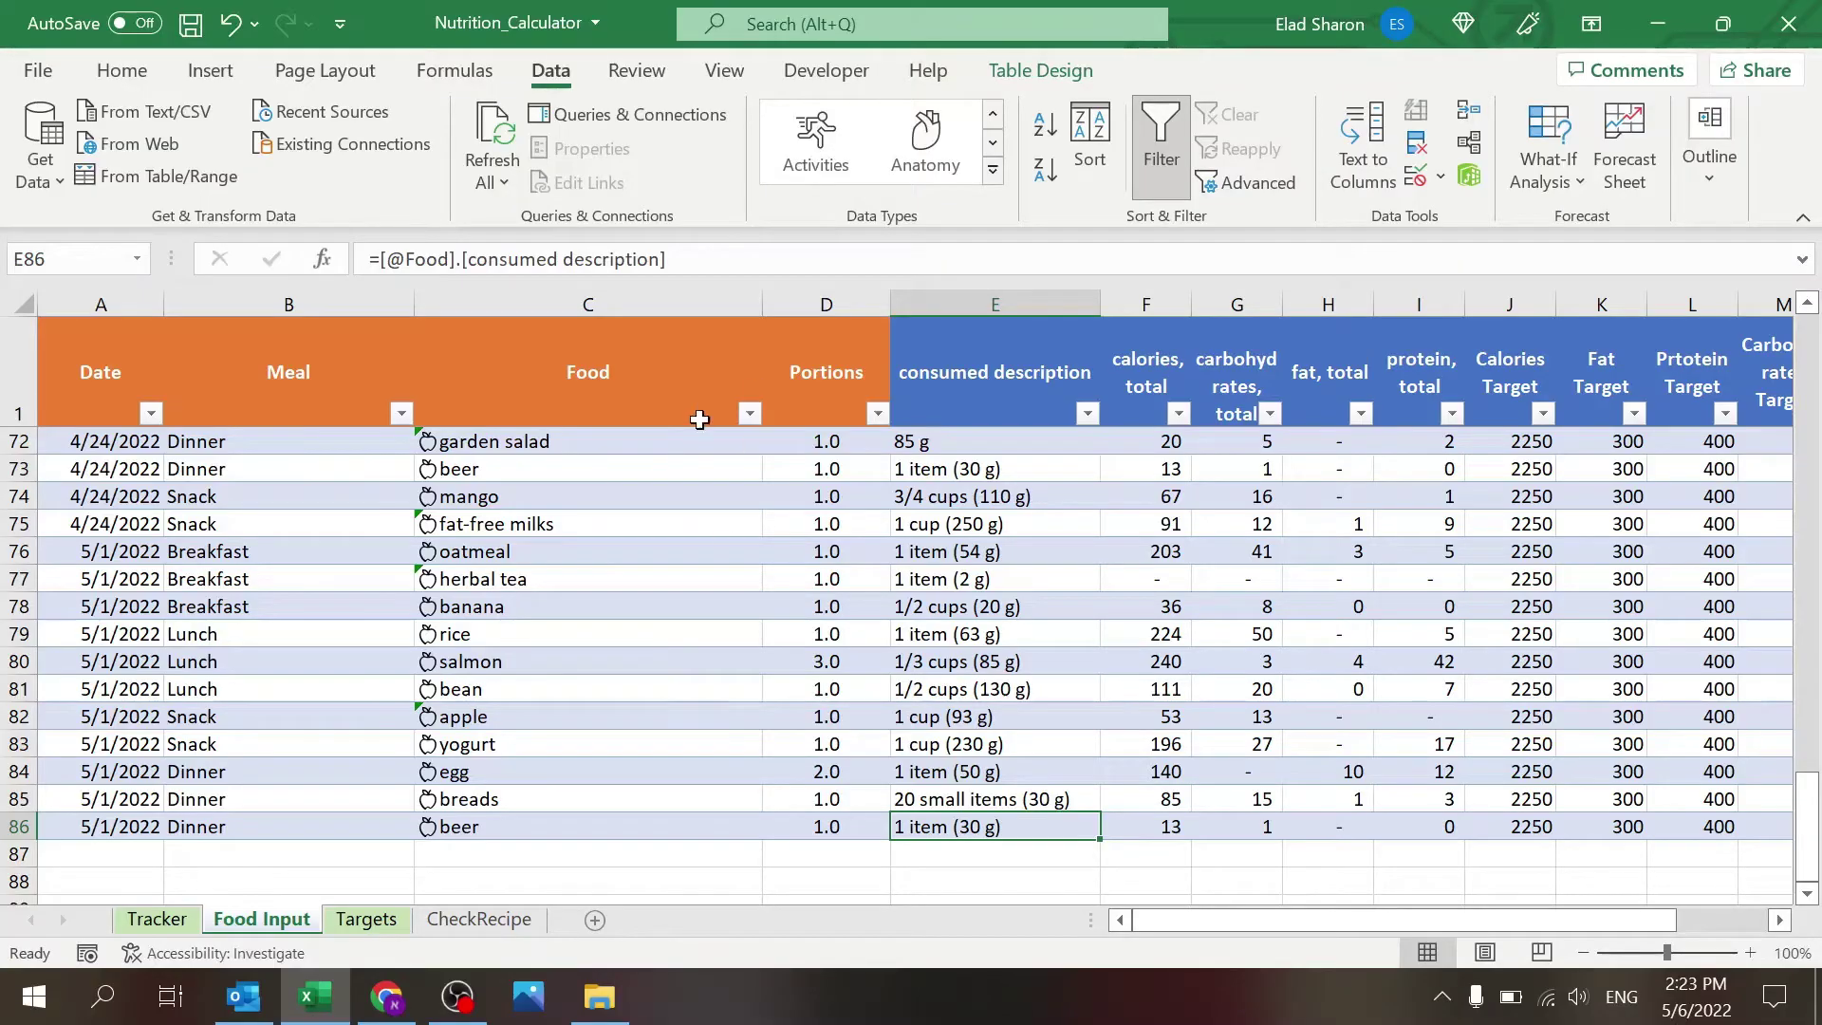
Open the Tracker sheet and scroll right to its pivot tables, then back to column A.
click(152, 919)
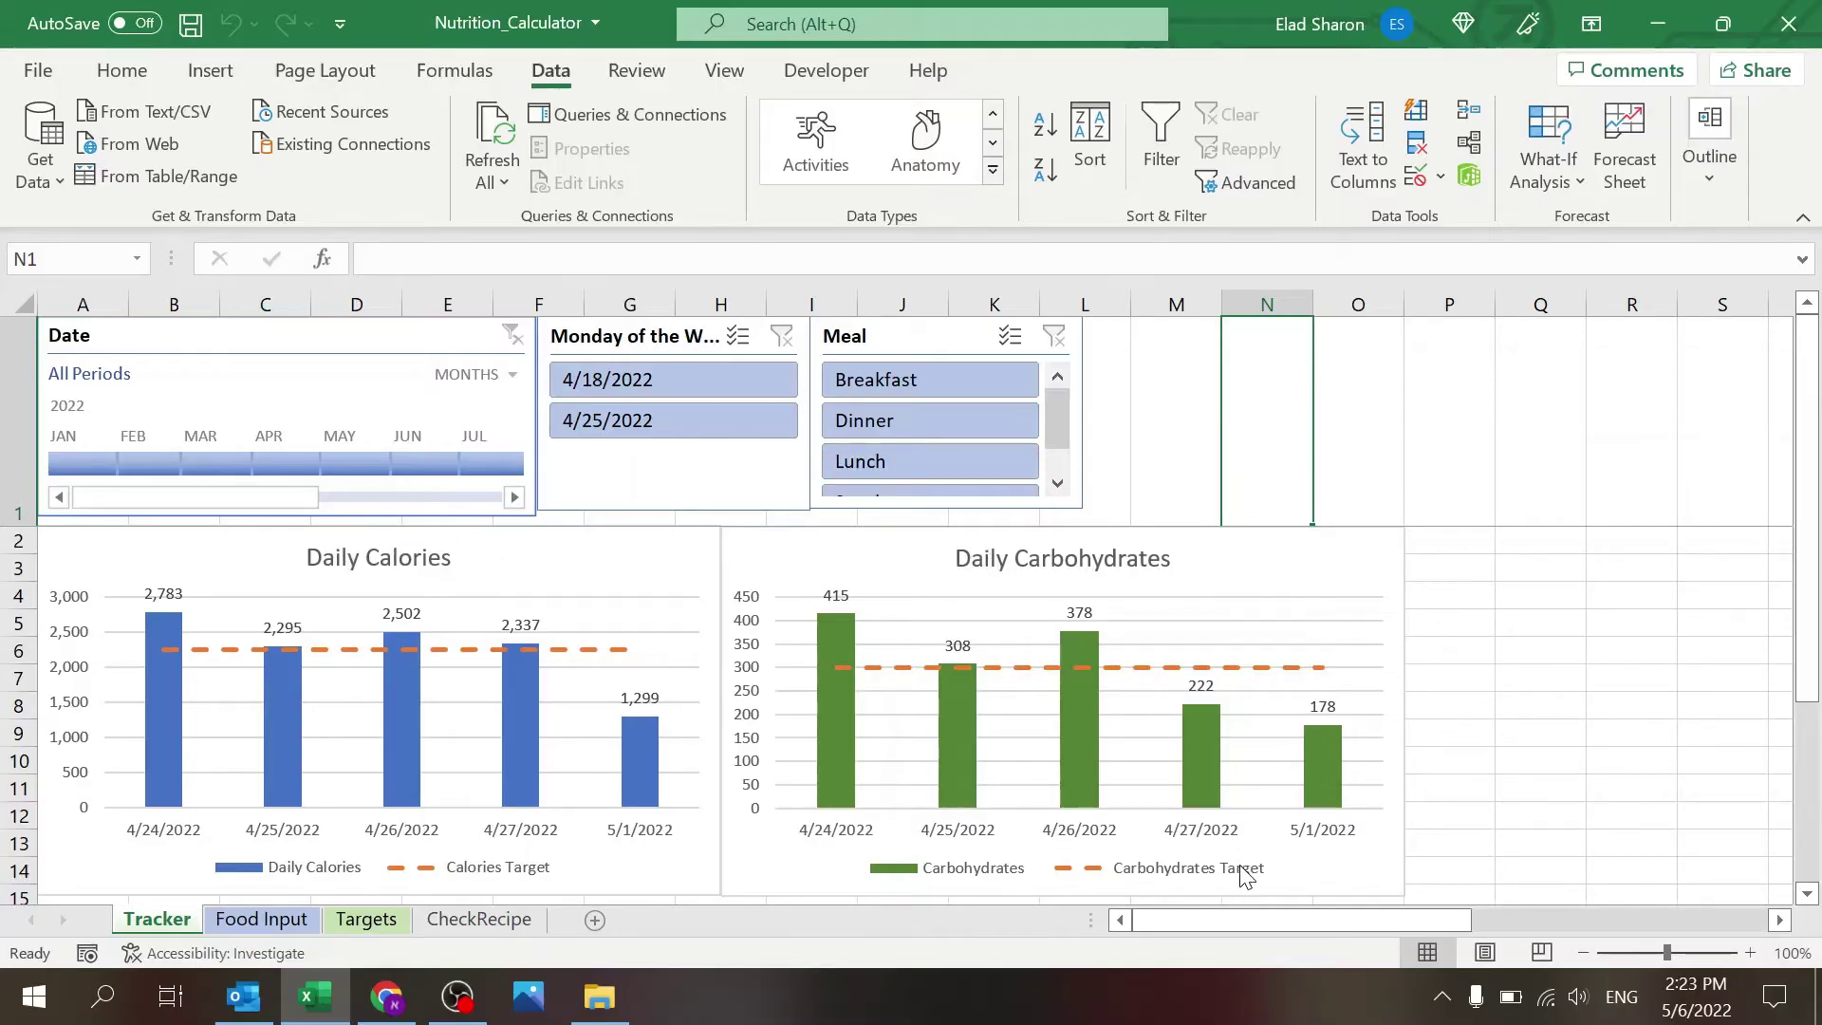
drag(1200, 917, 1500, 901)
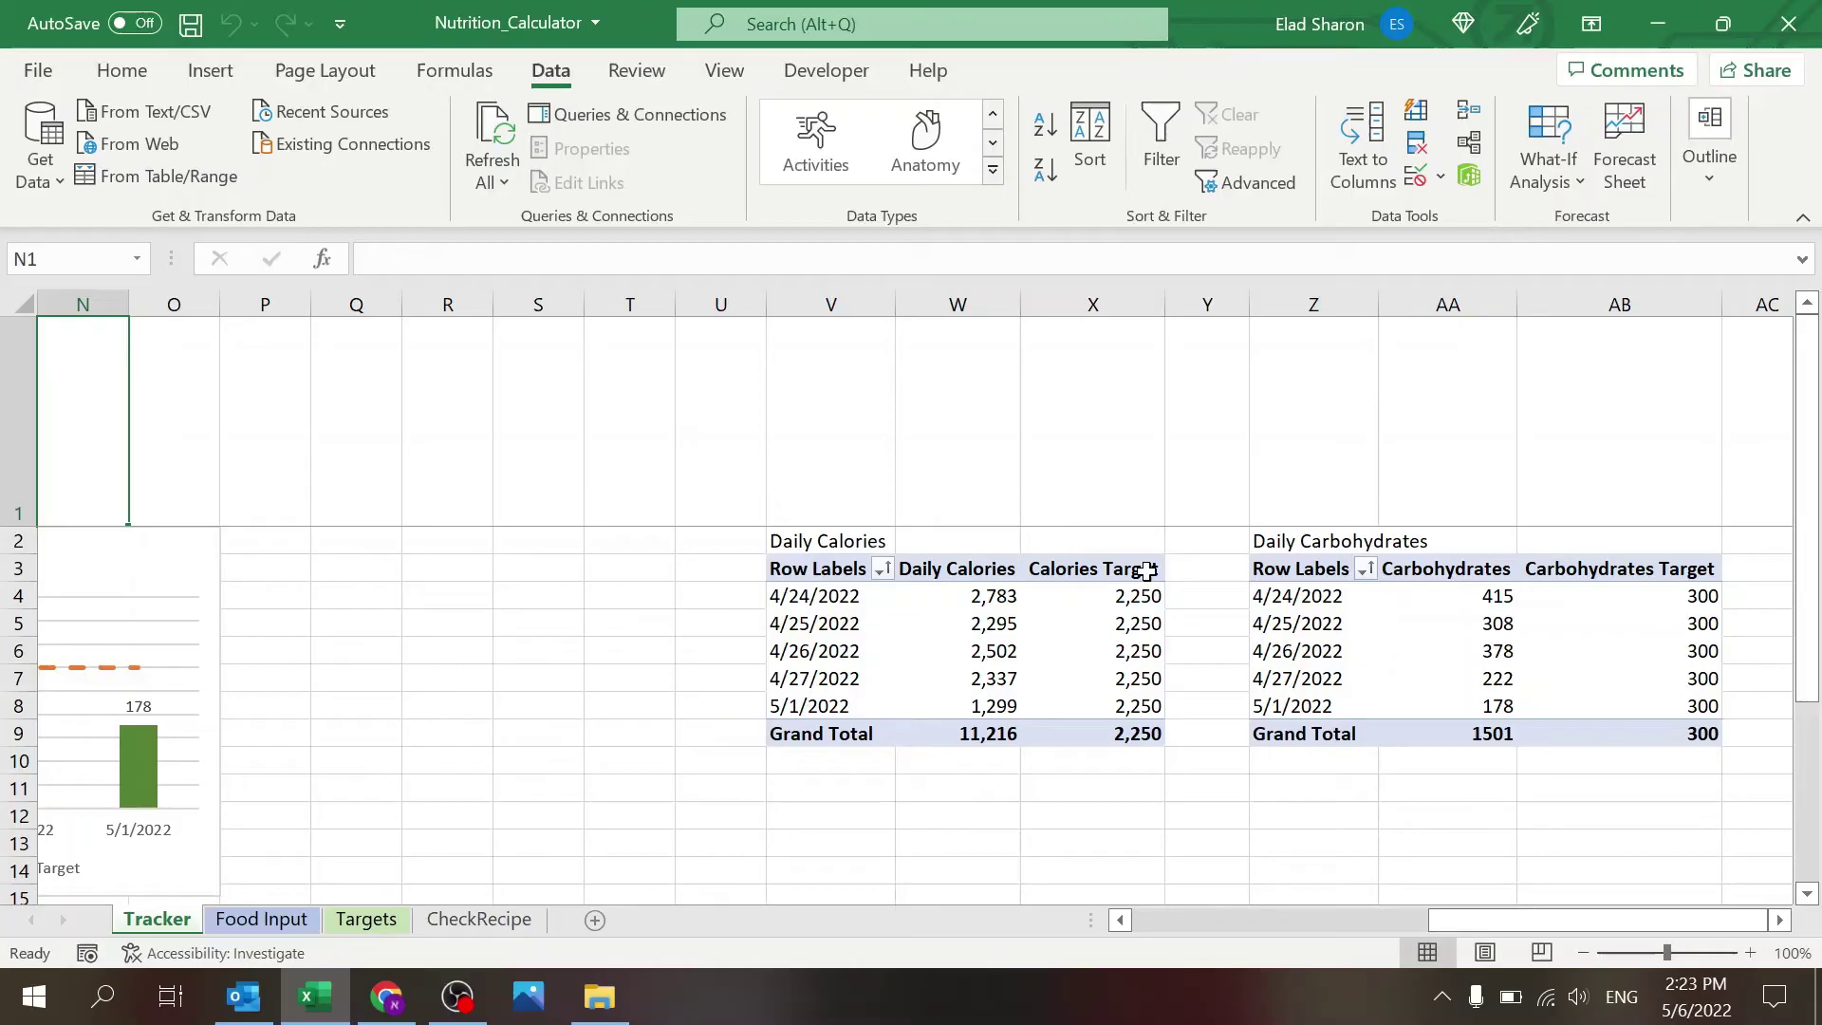
click(1133, 921)
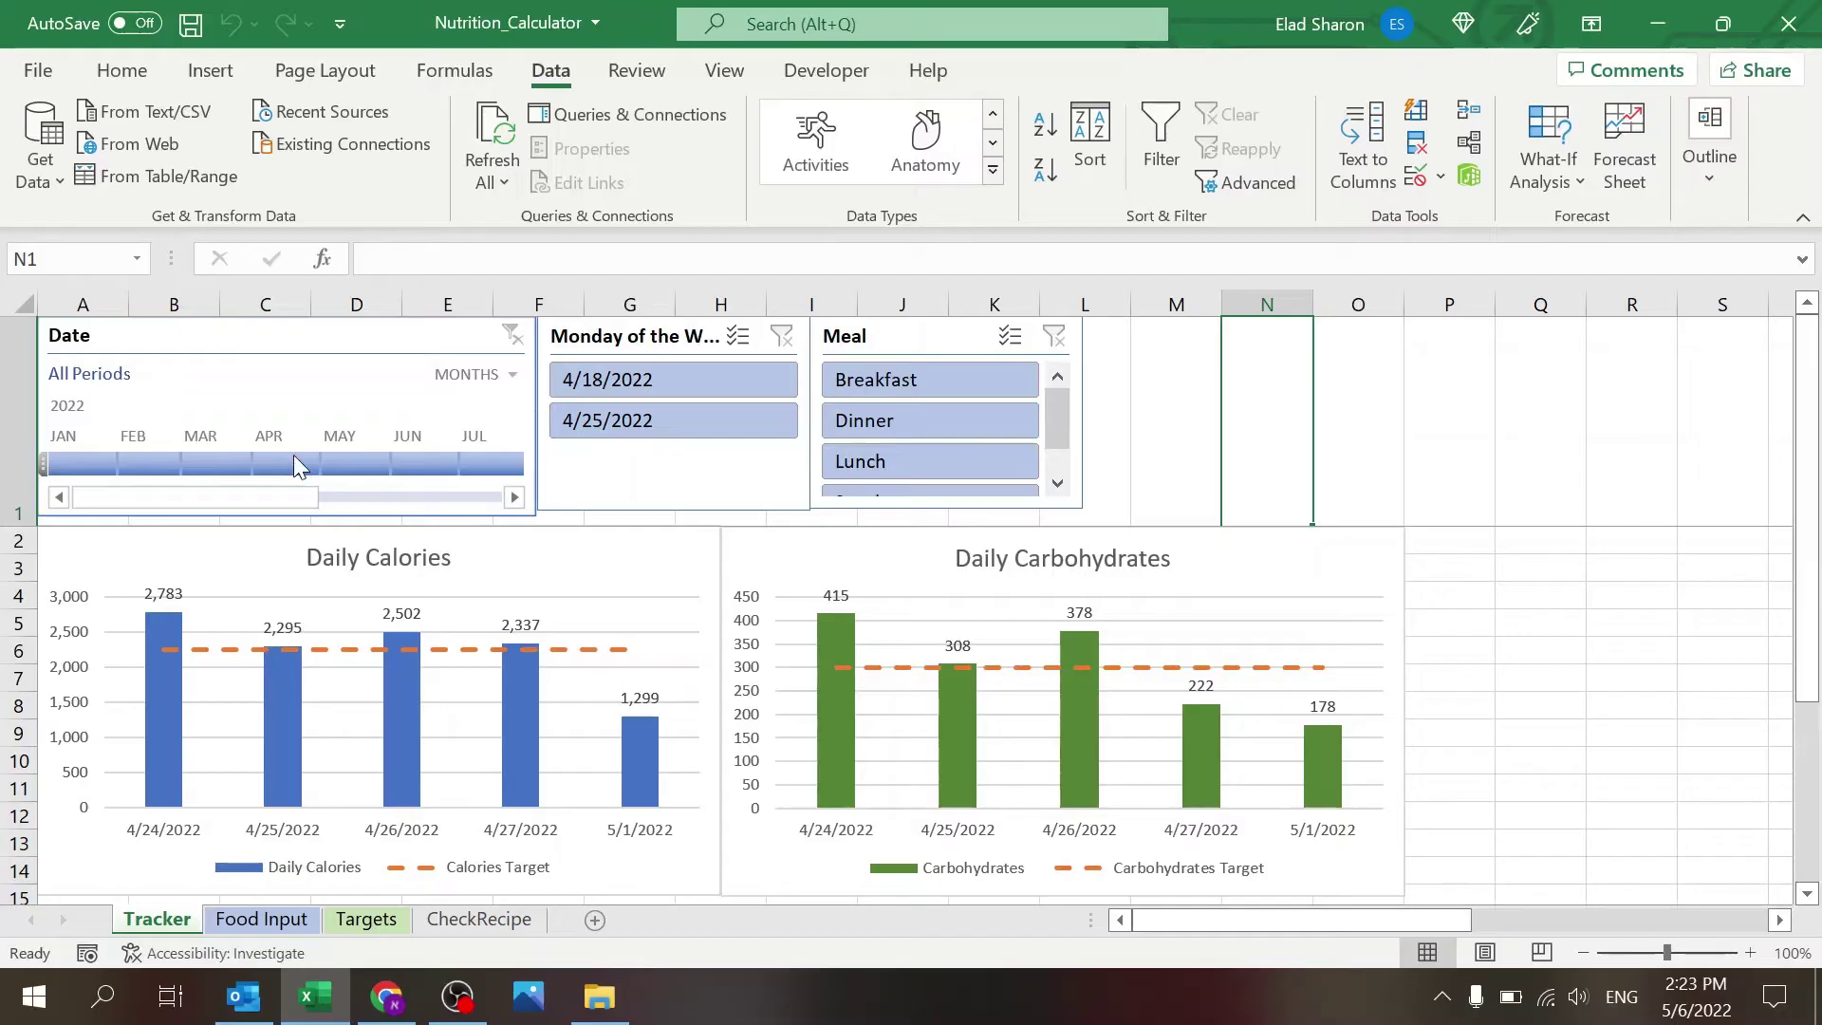
Preview the charts filtered by May, April, week 4/25 and Breakfast, clearing each, then add a new sheet.
click(357, 465)
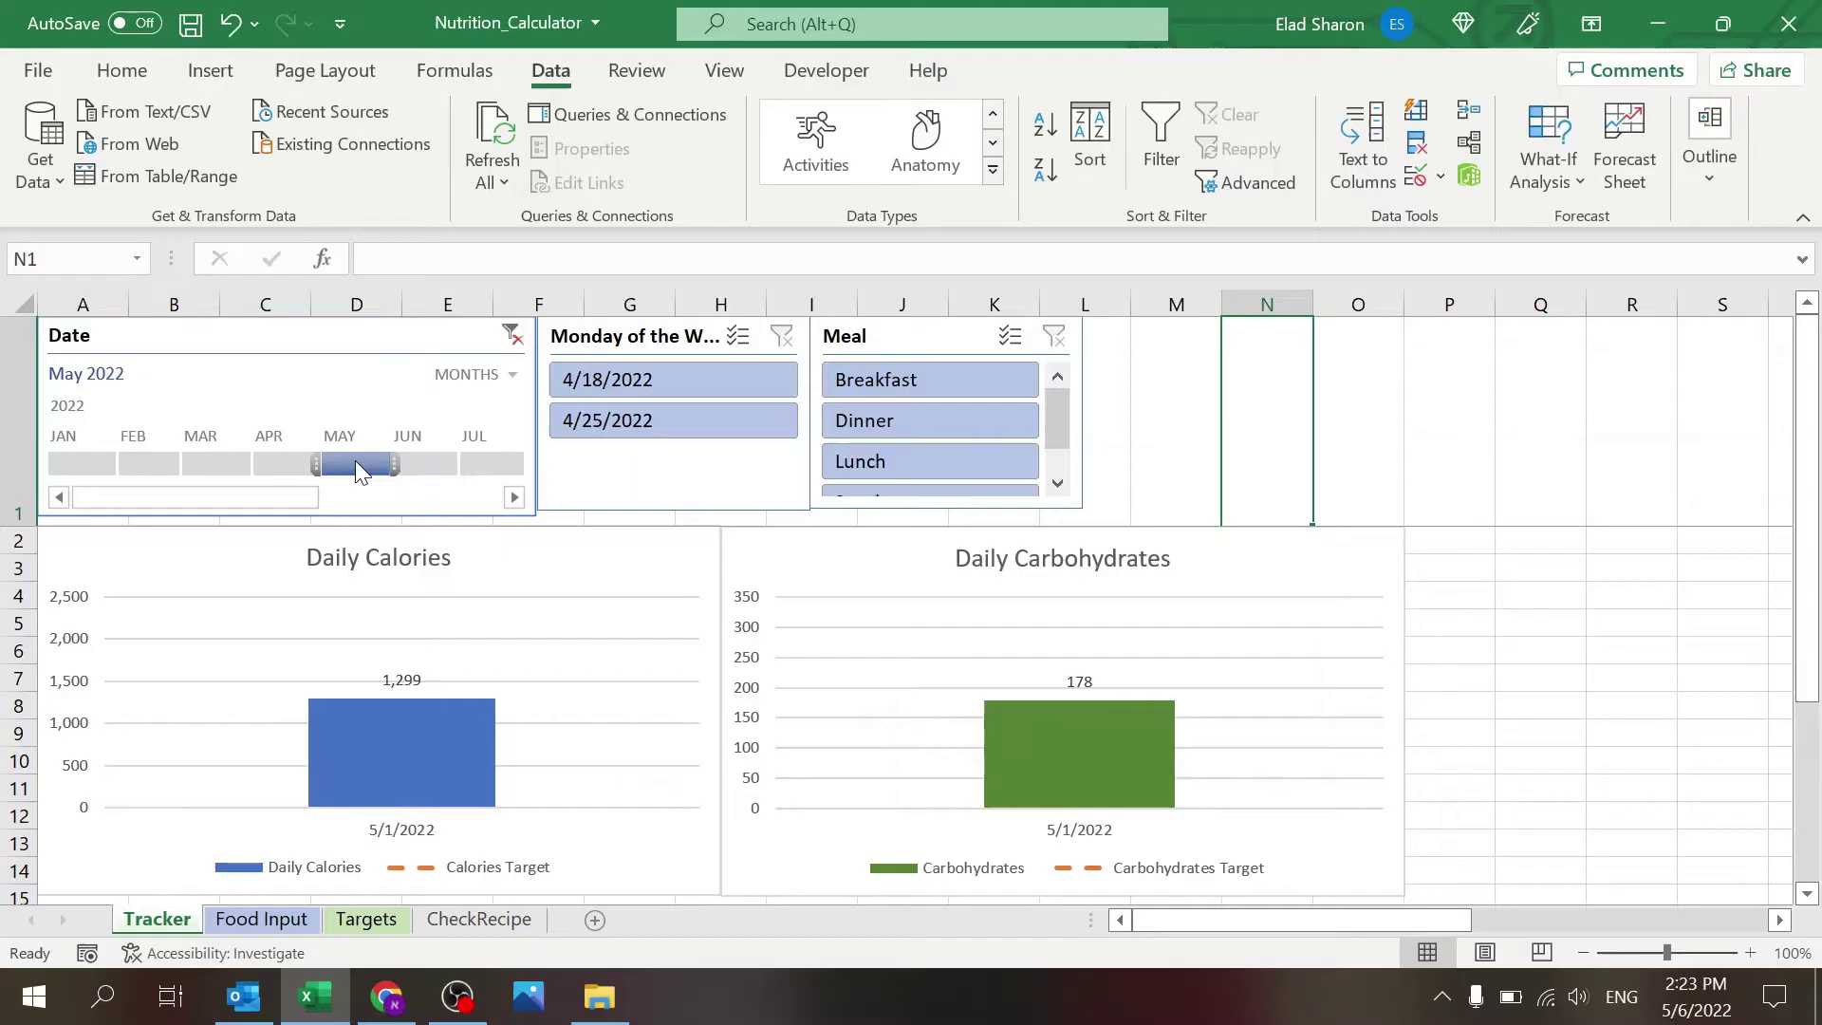
click(279, 461)
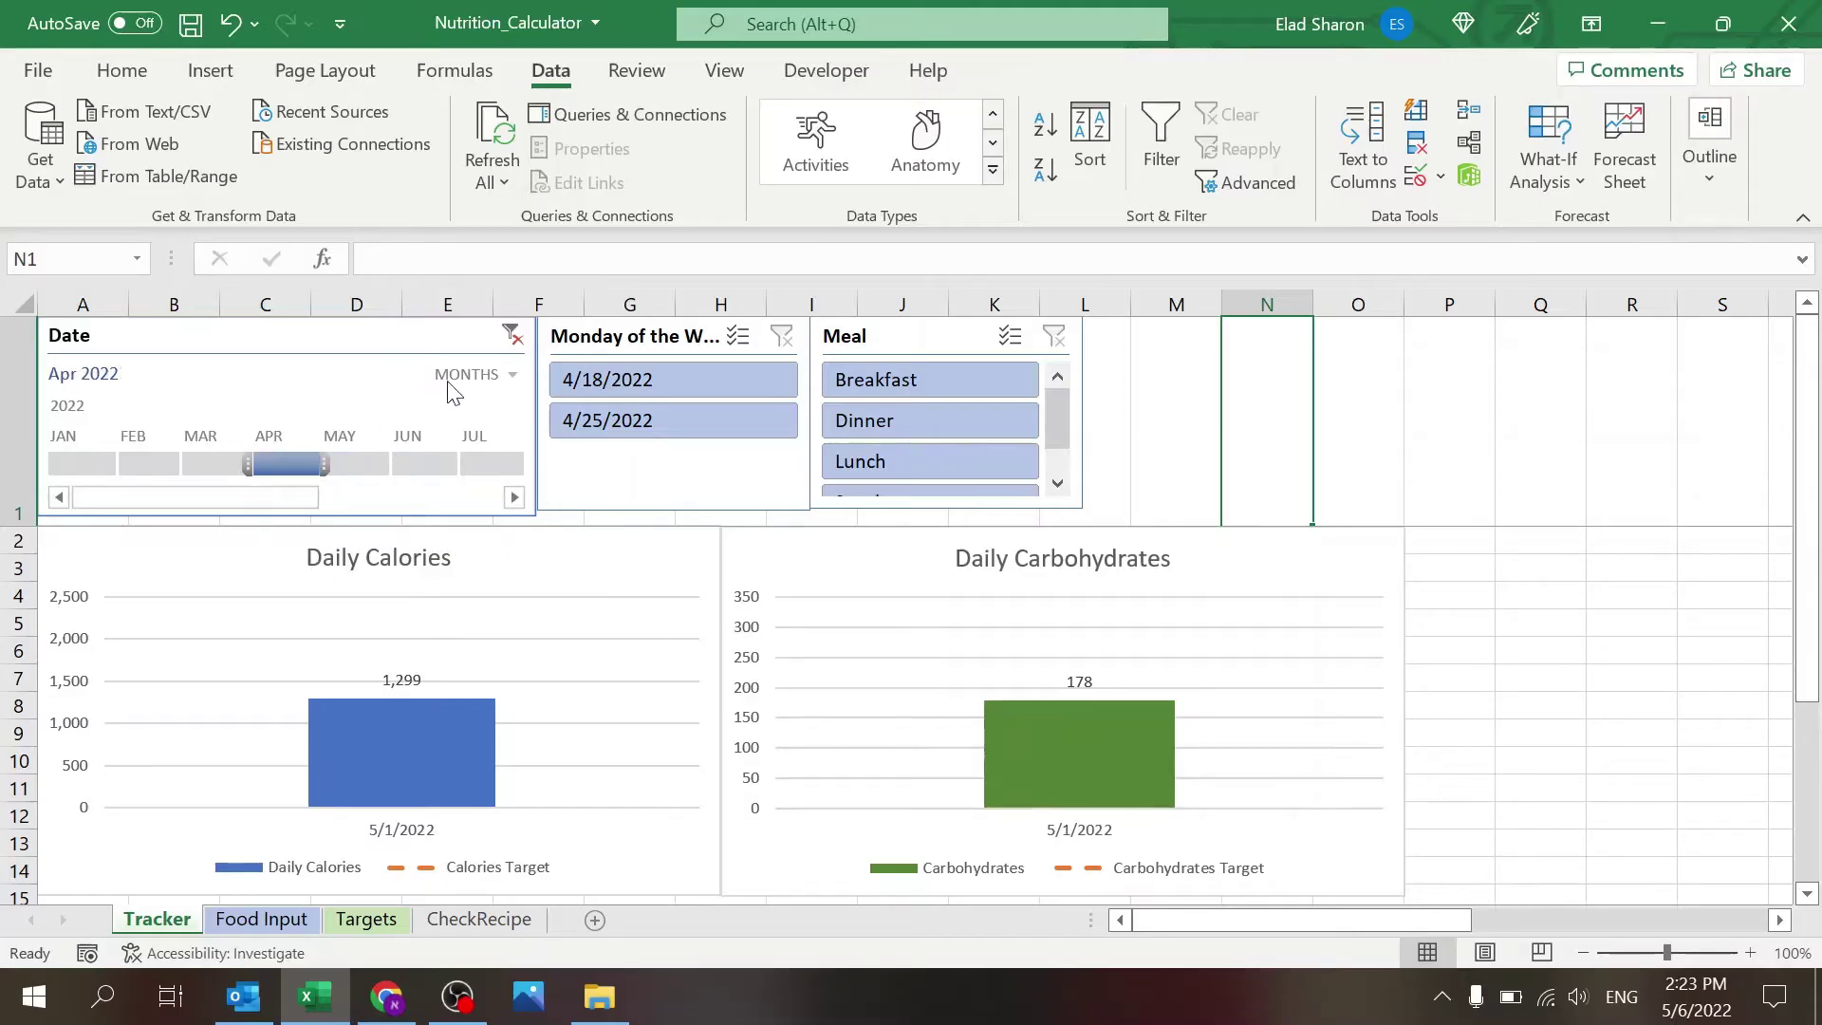
click(512, 337)
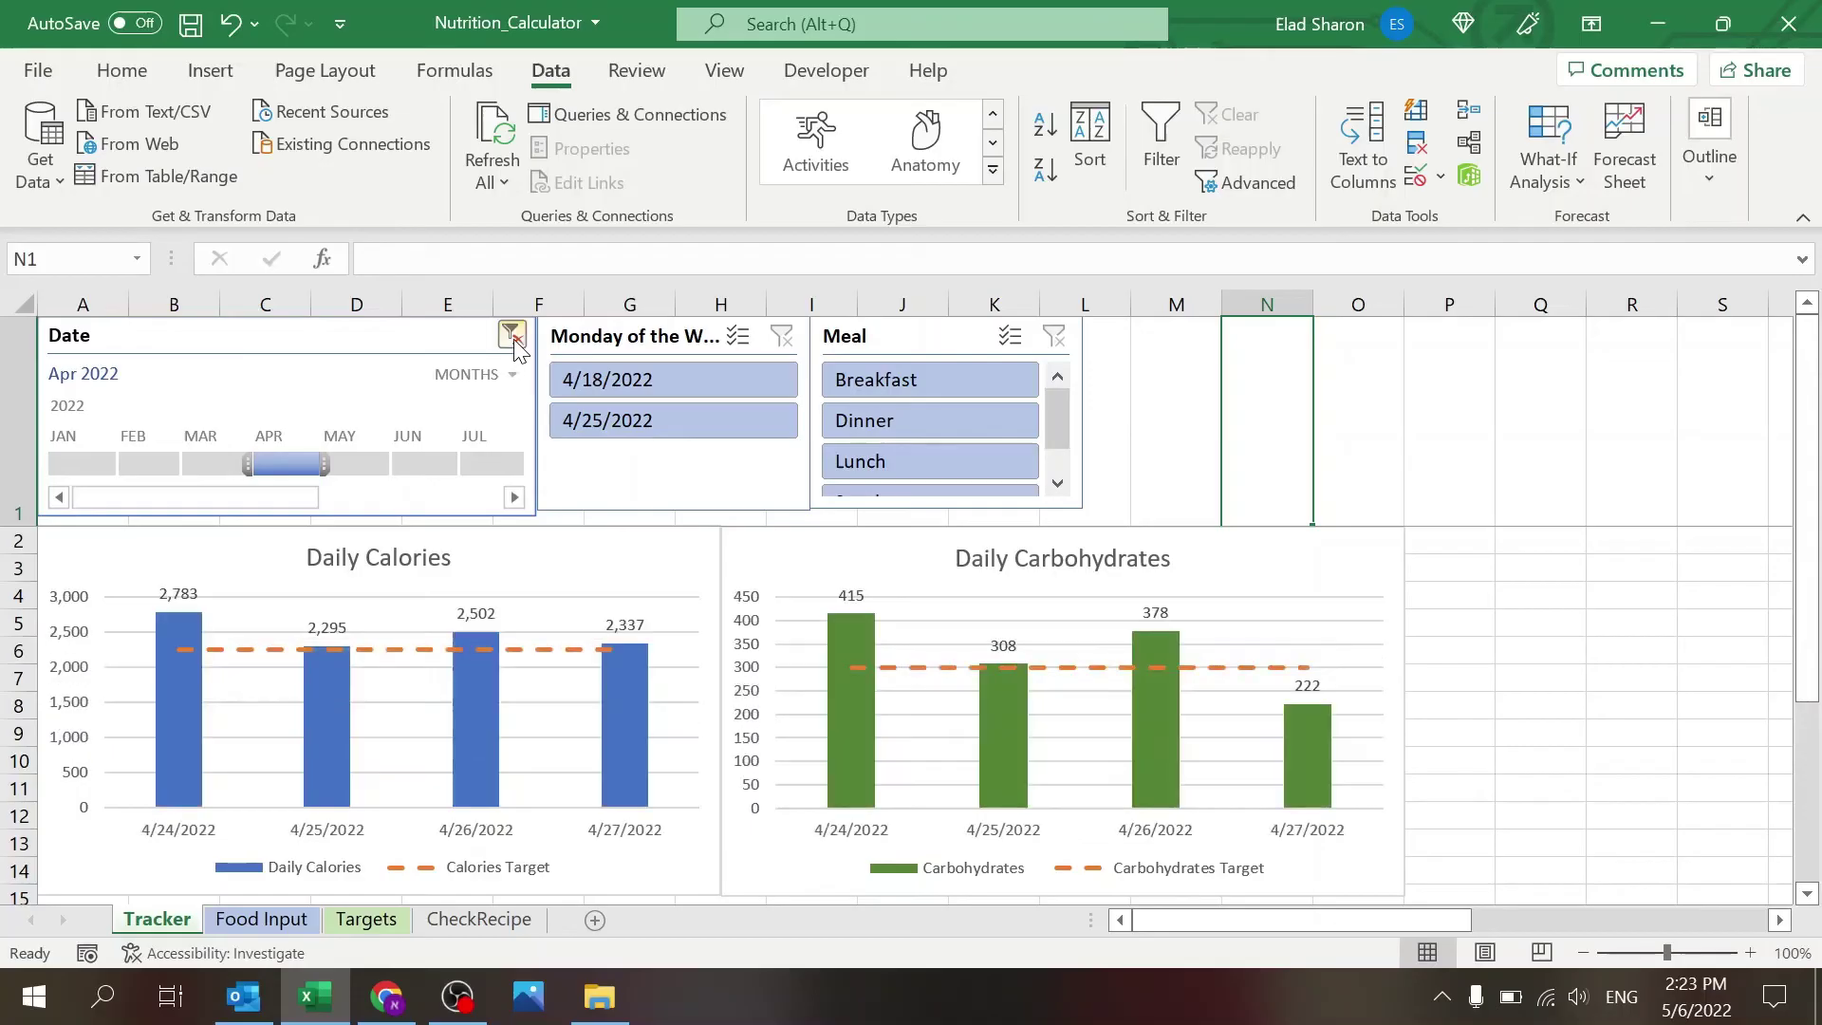
click(651, 420)
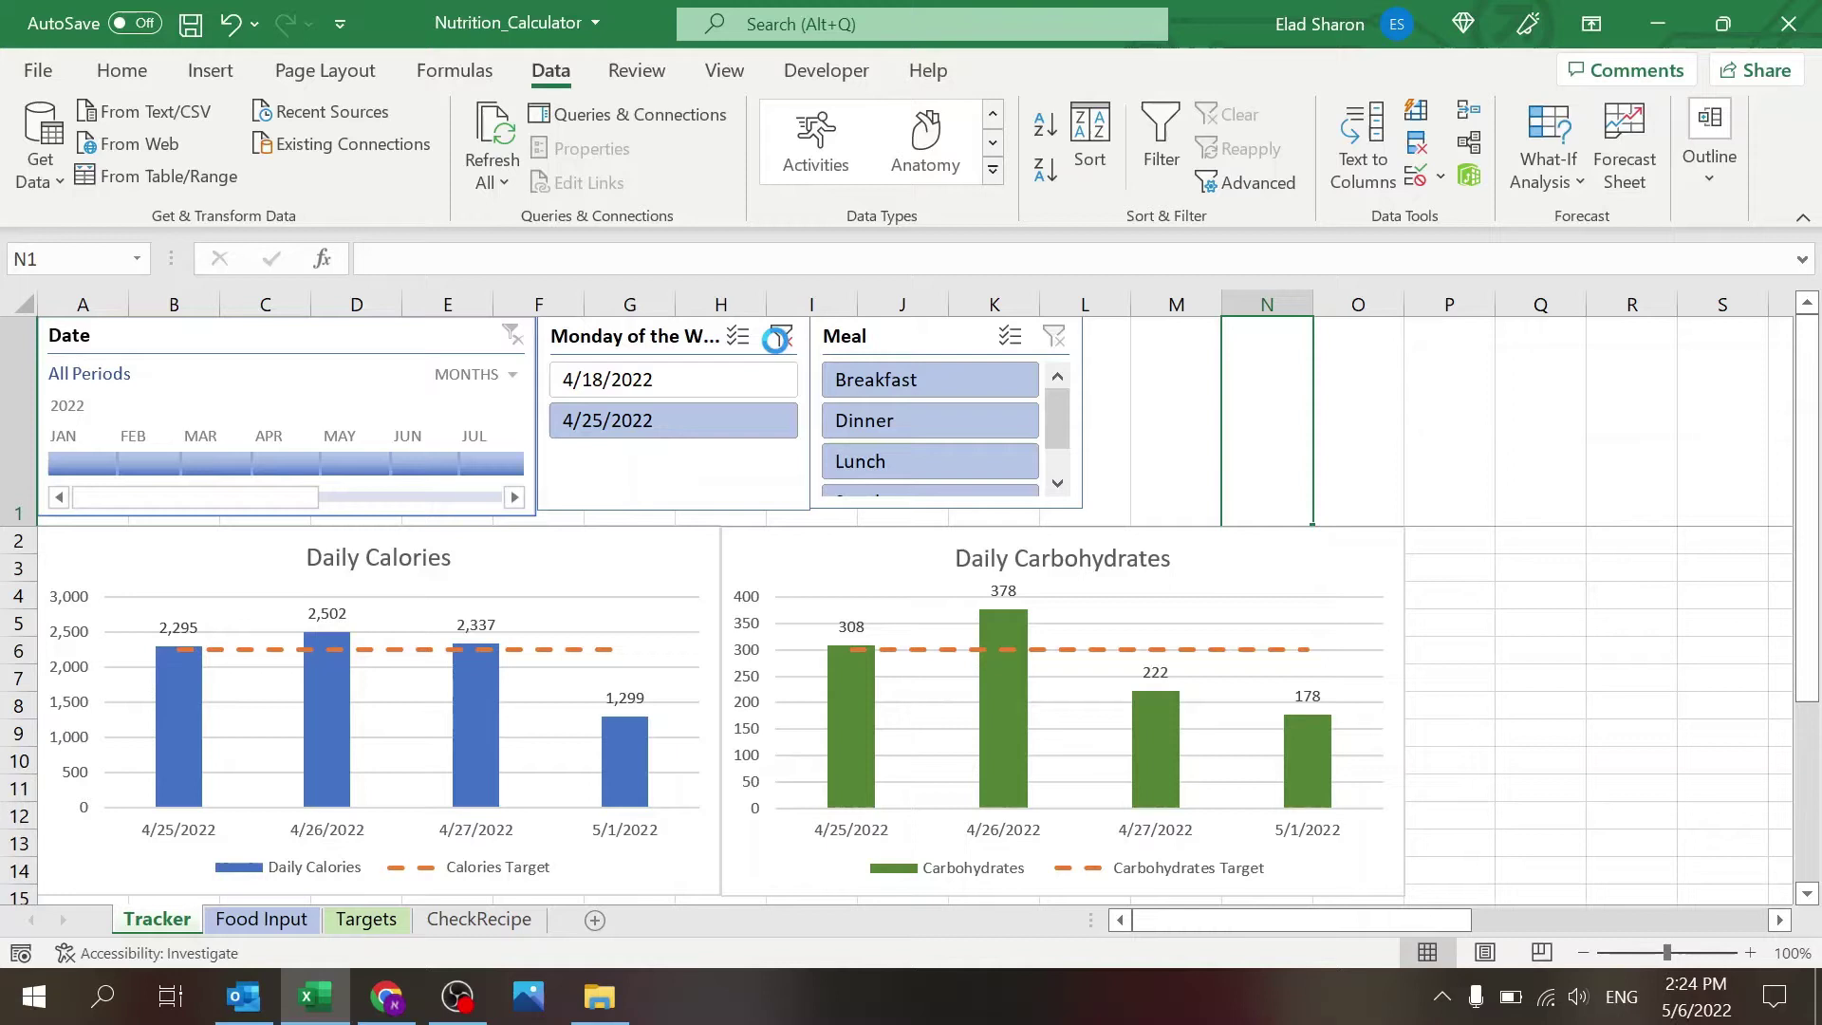
click(781, 336)
click(880, 386)
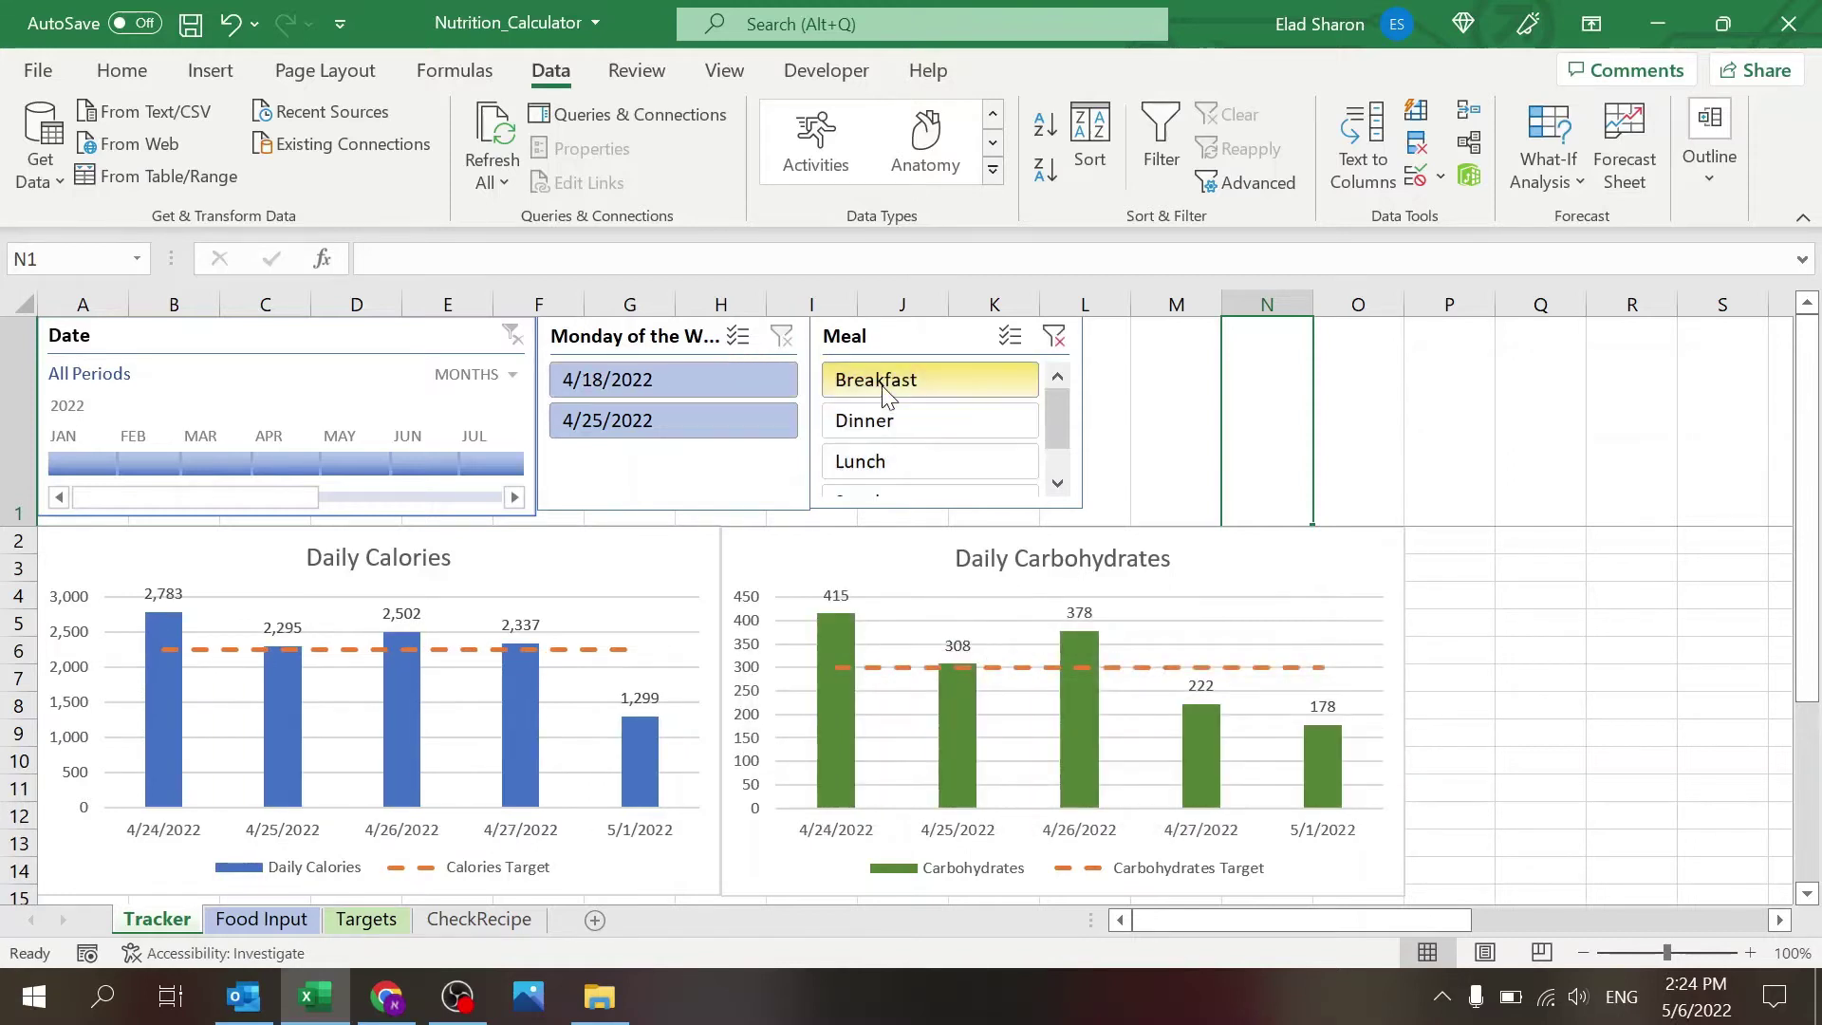
click(1053, 336)
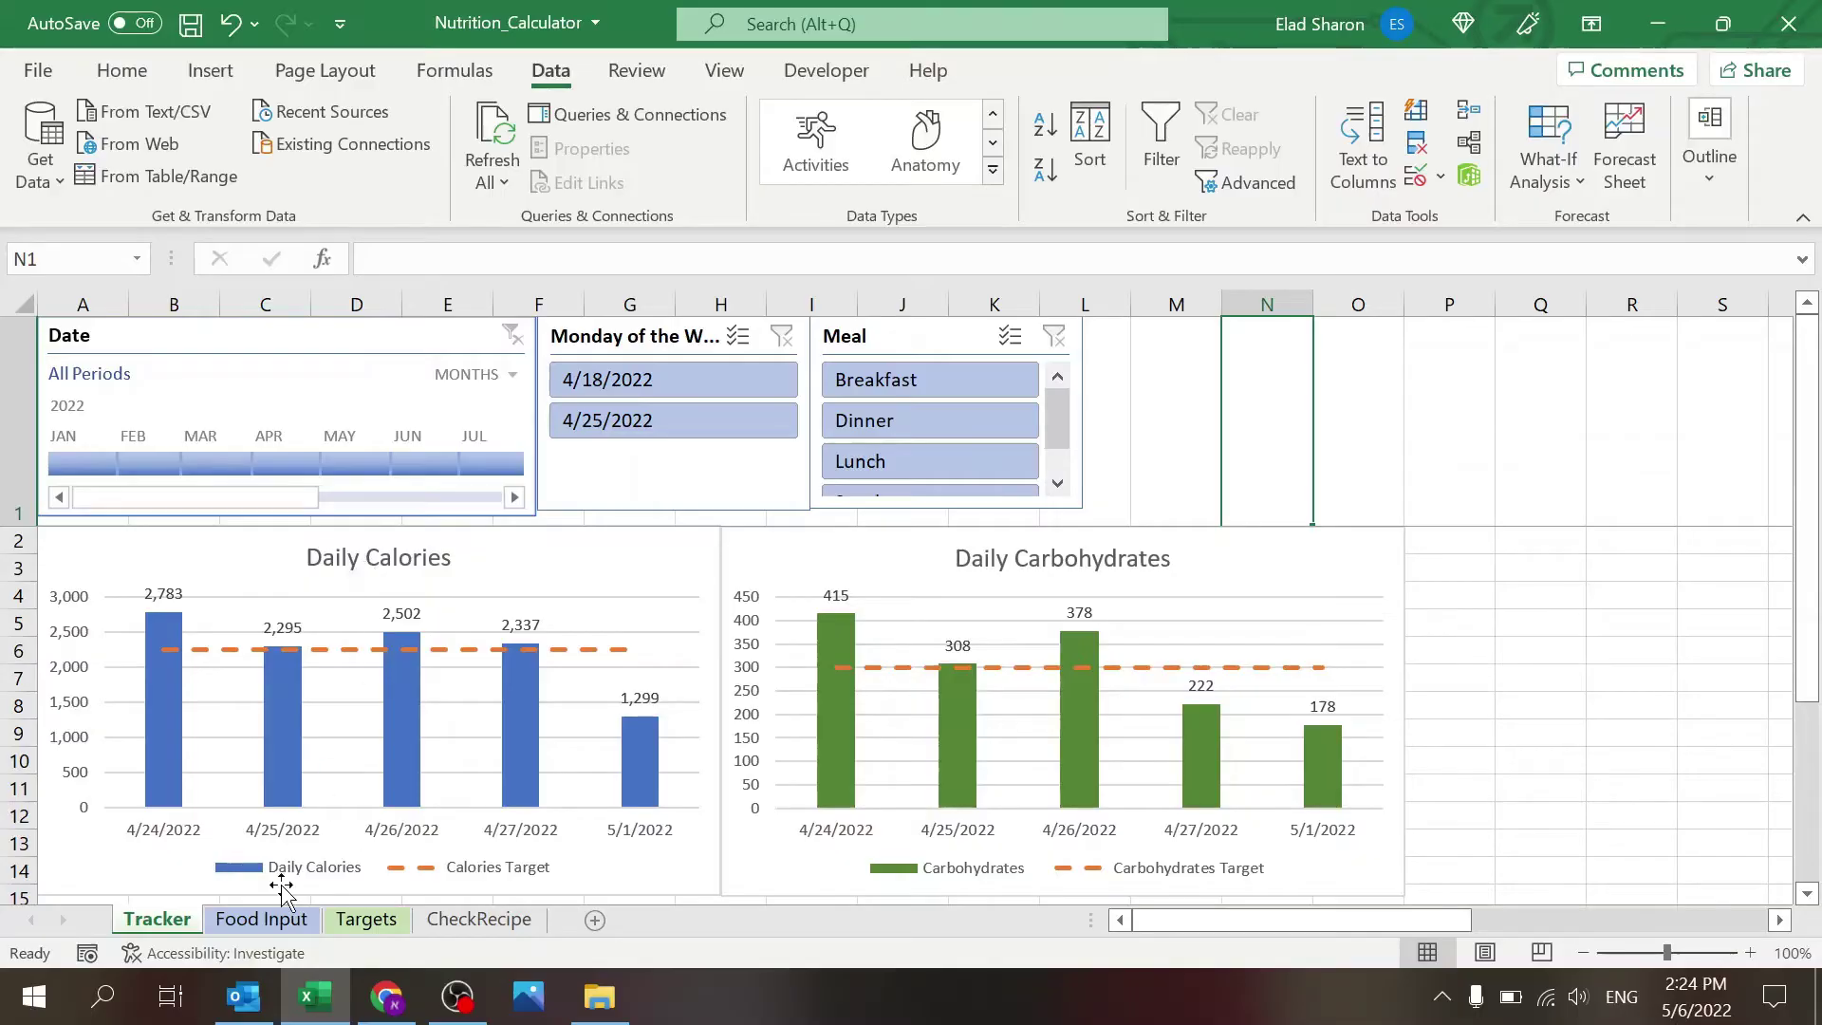
click(594, 919)
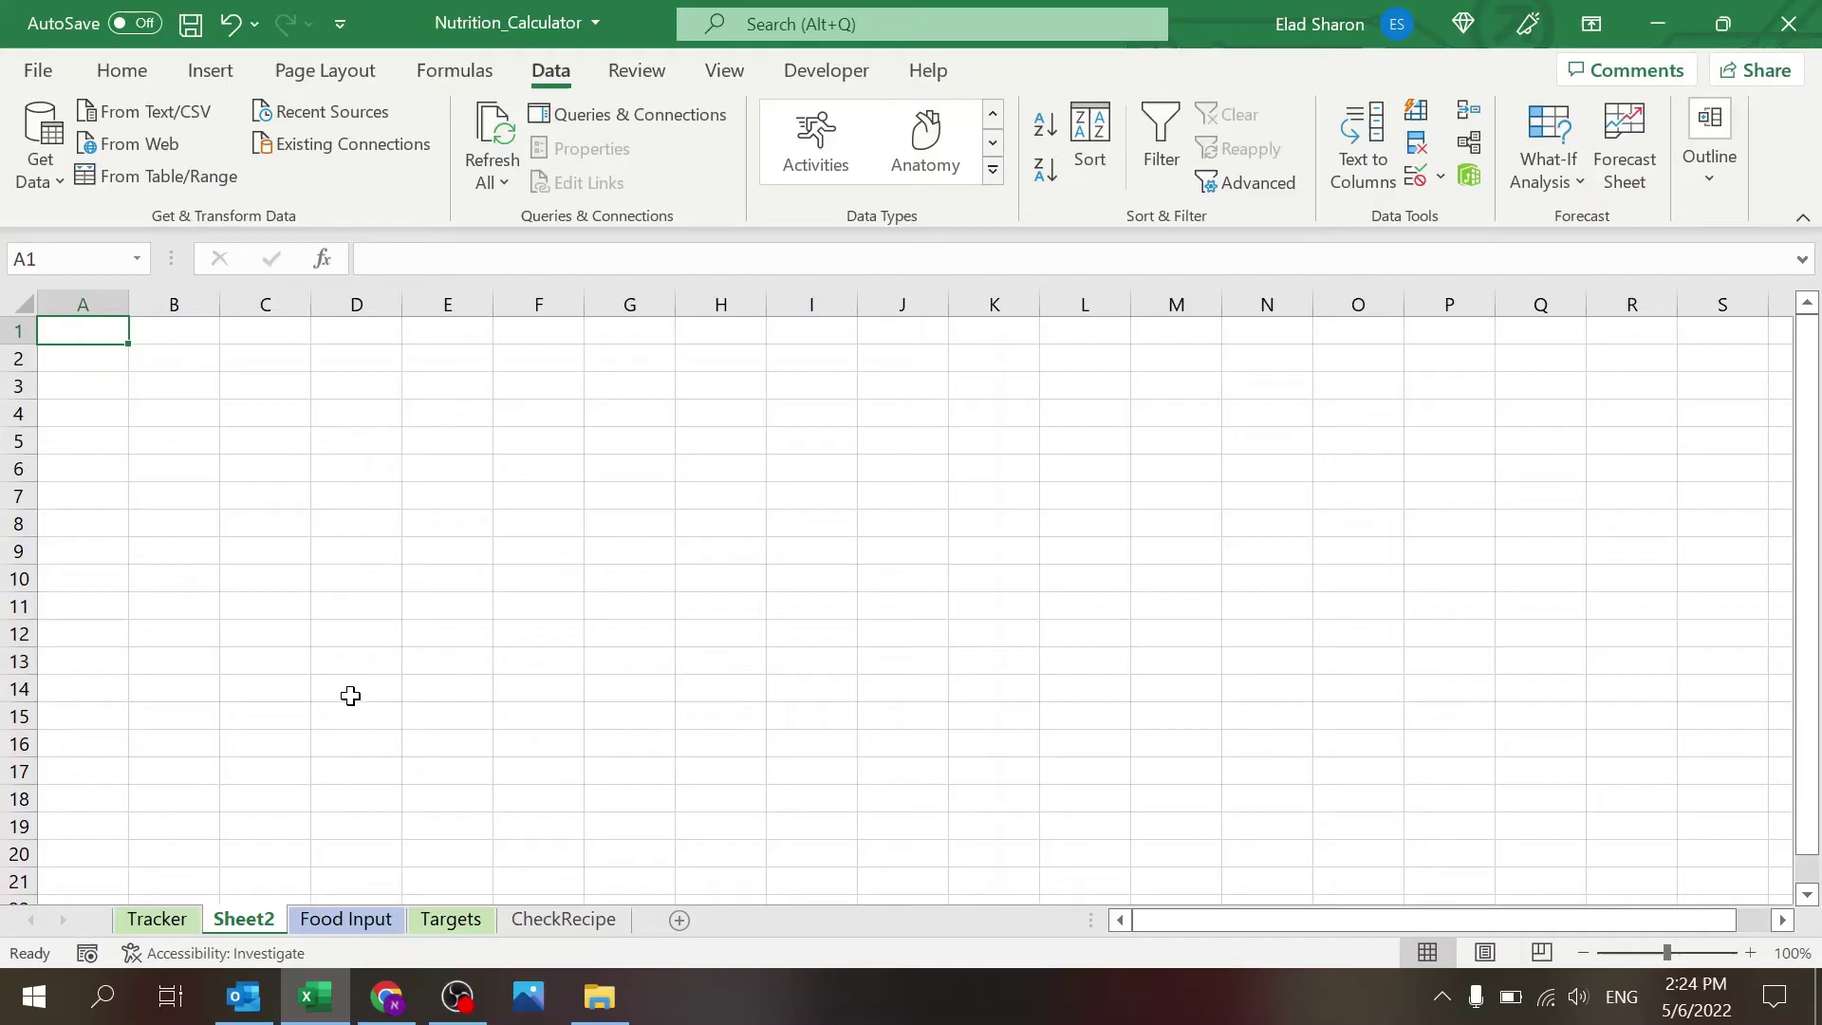
On Sheet2, enter the heading Food in A1 and Apple in A2.
text(Food)
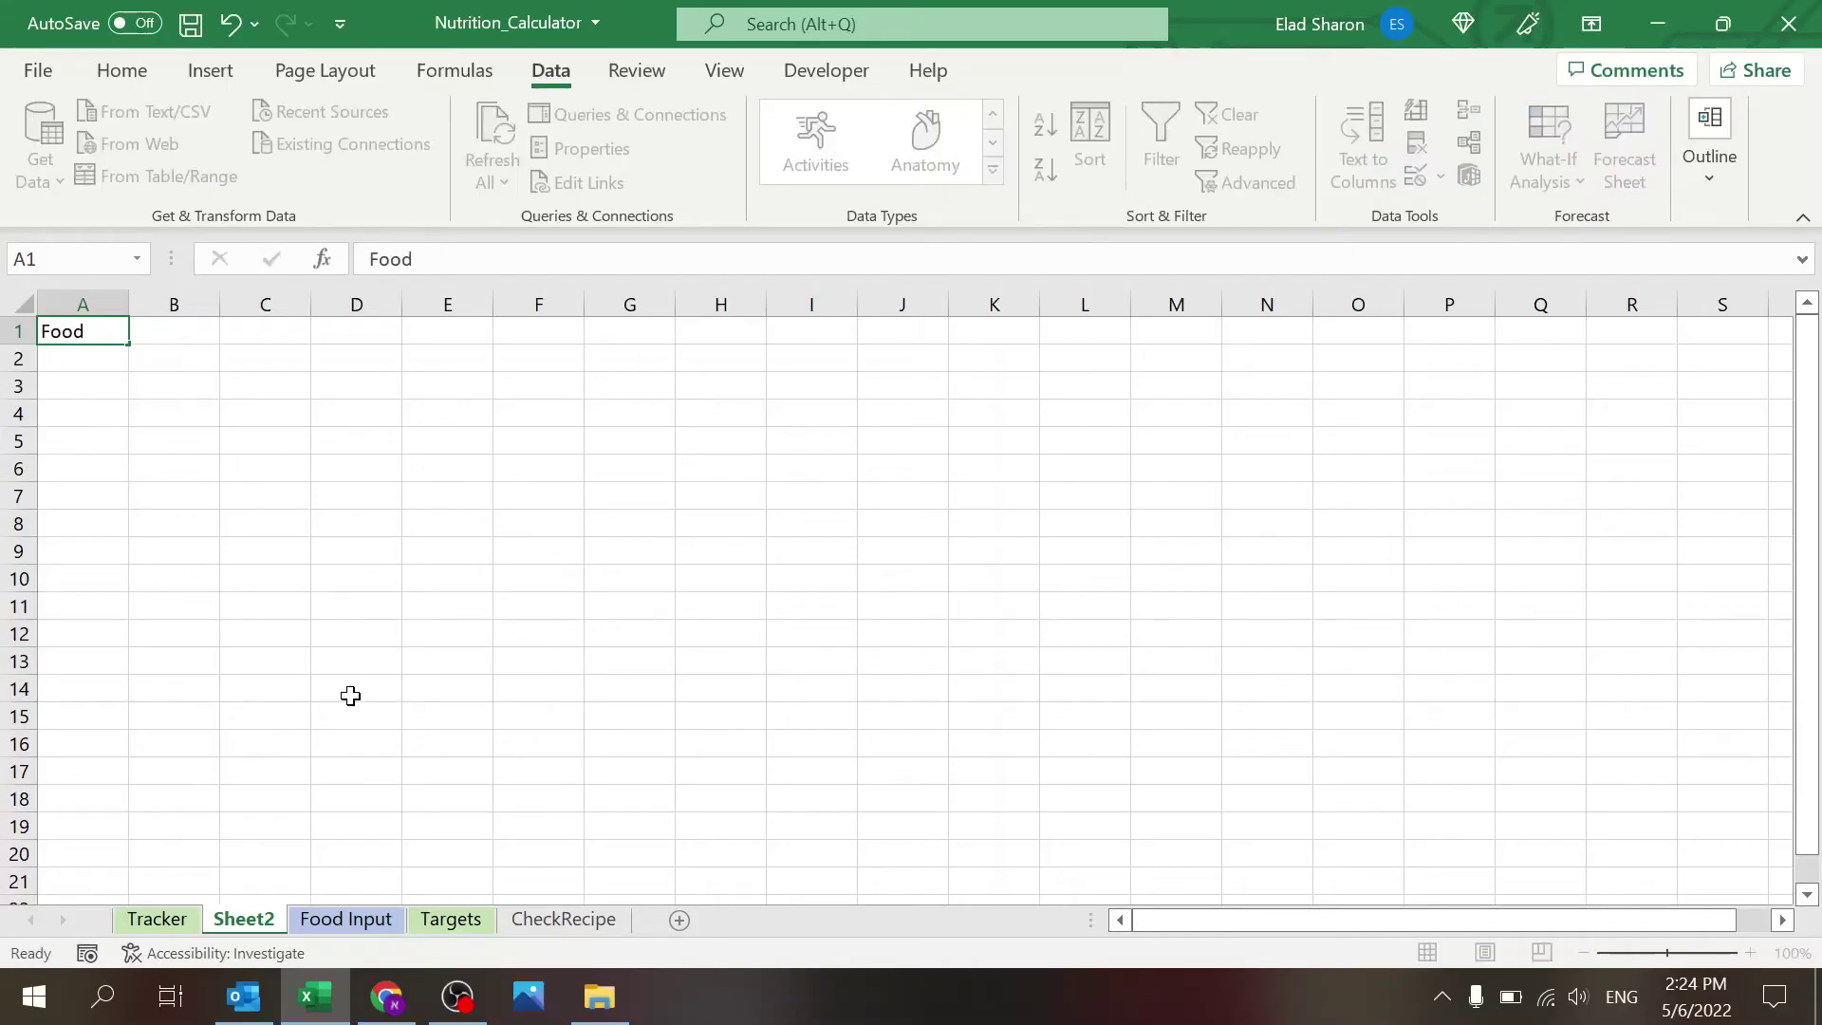
key(Return)
key(Up)
key(Down)
key(Up)
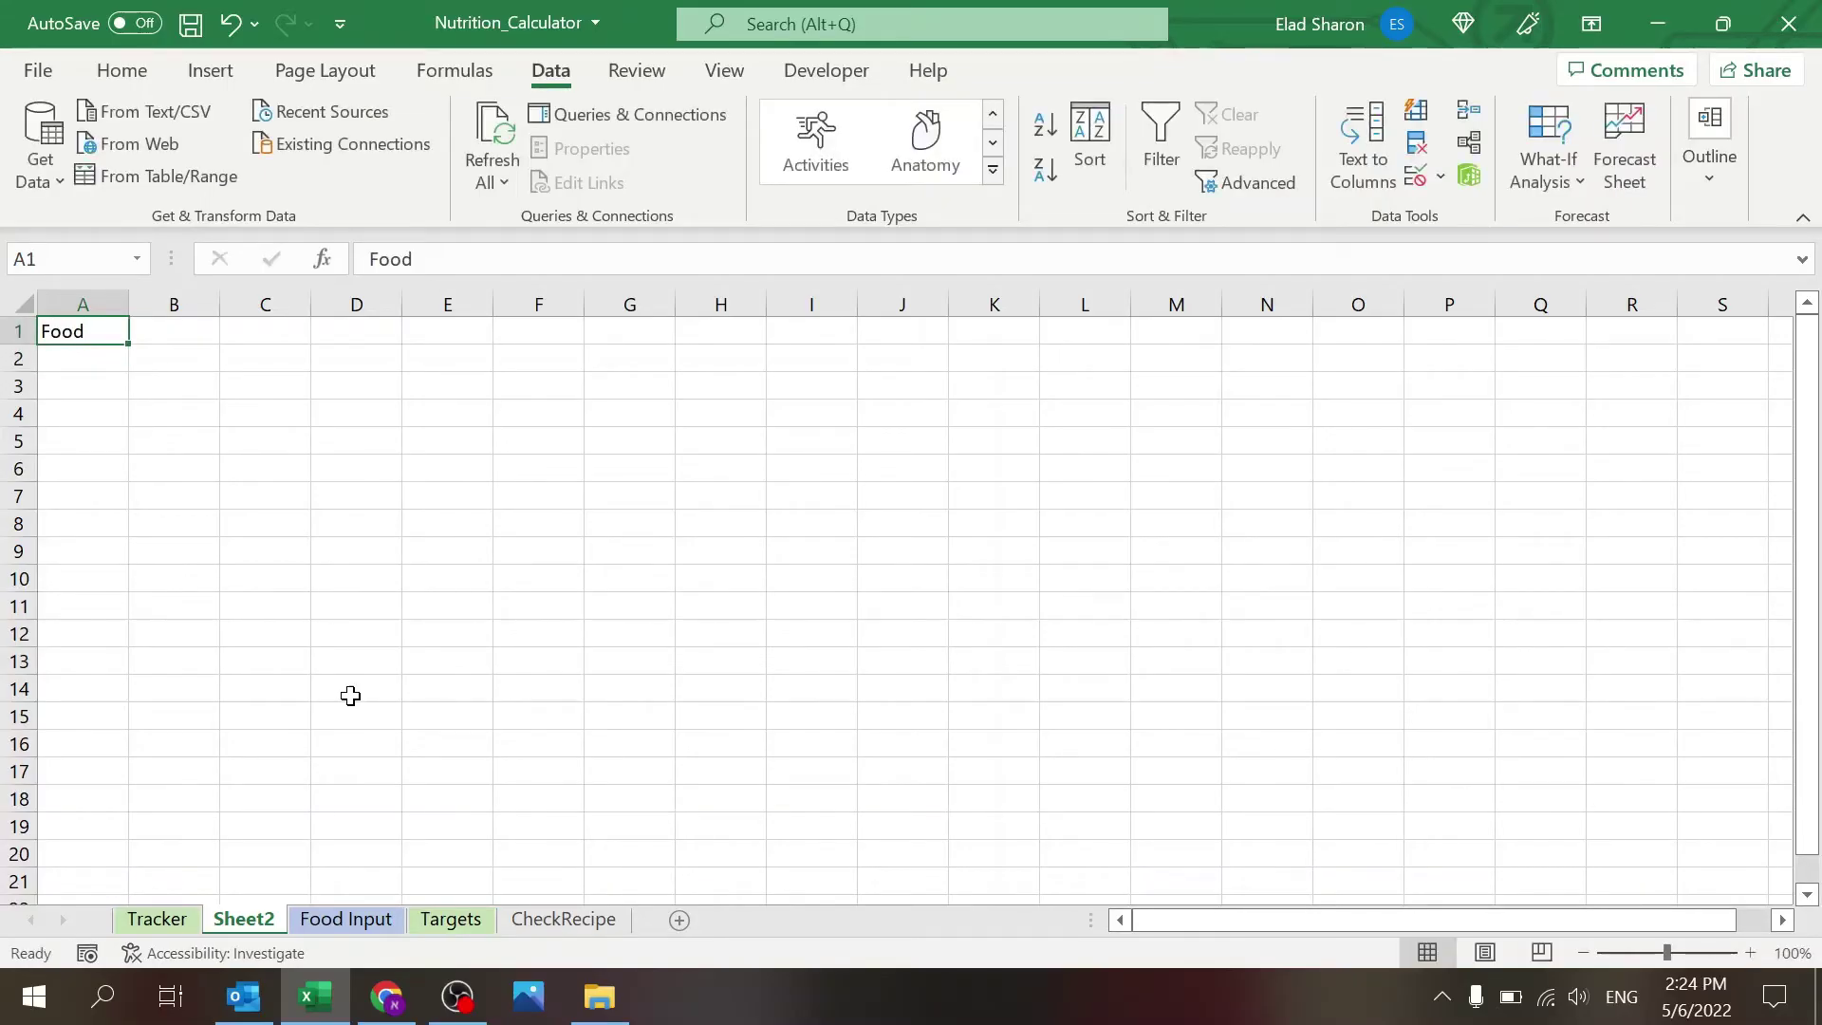
key(Down)
text(Apple)
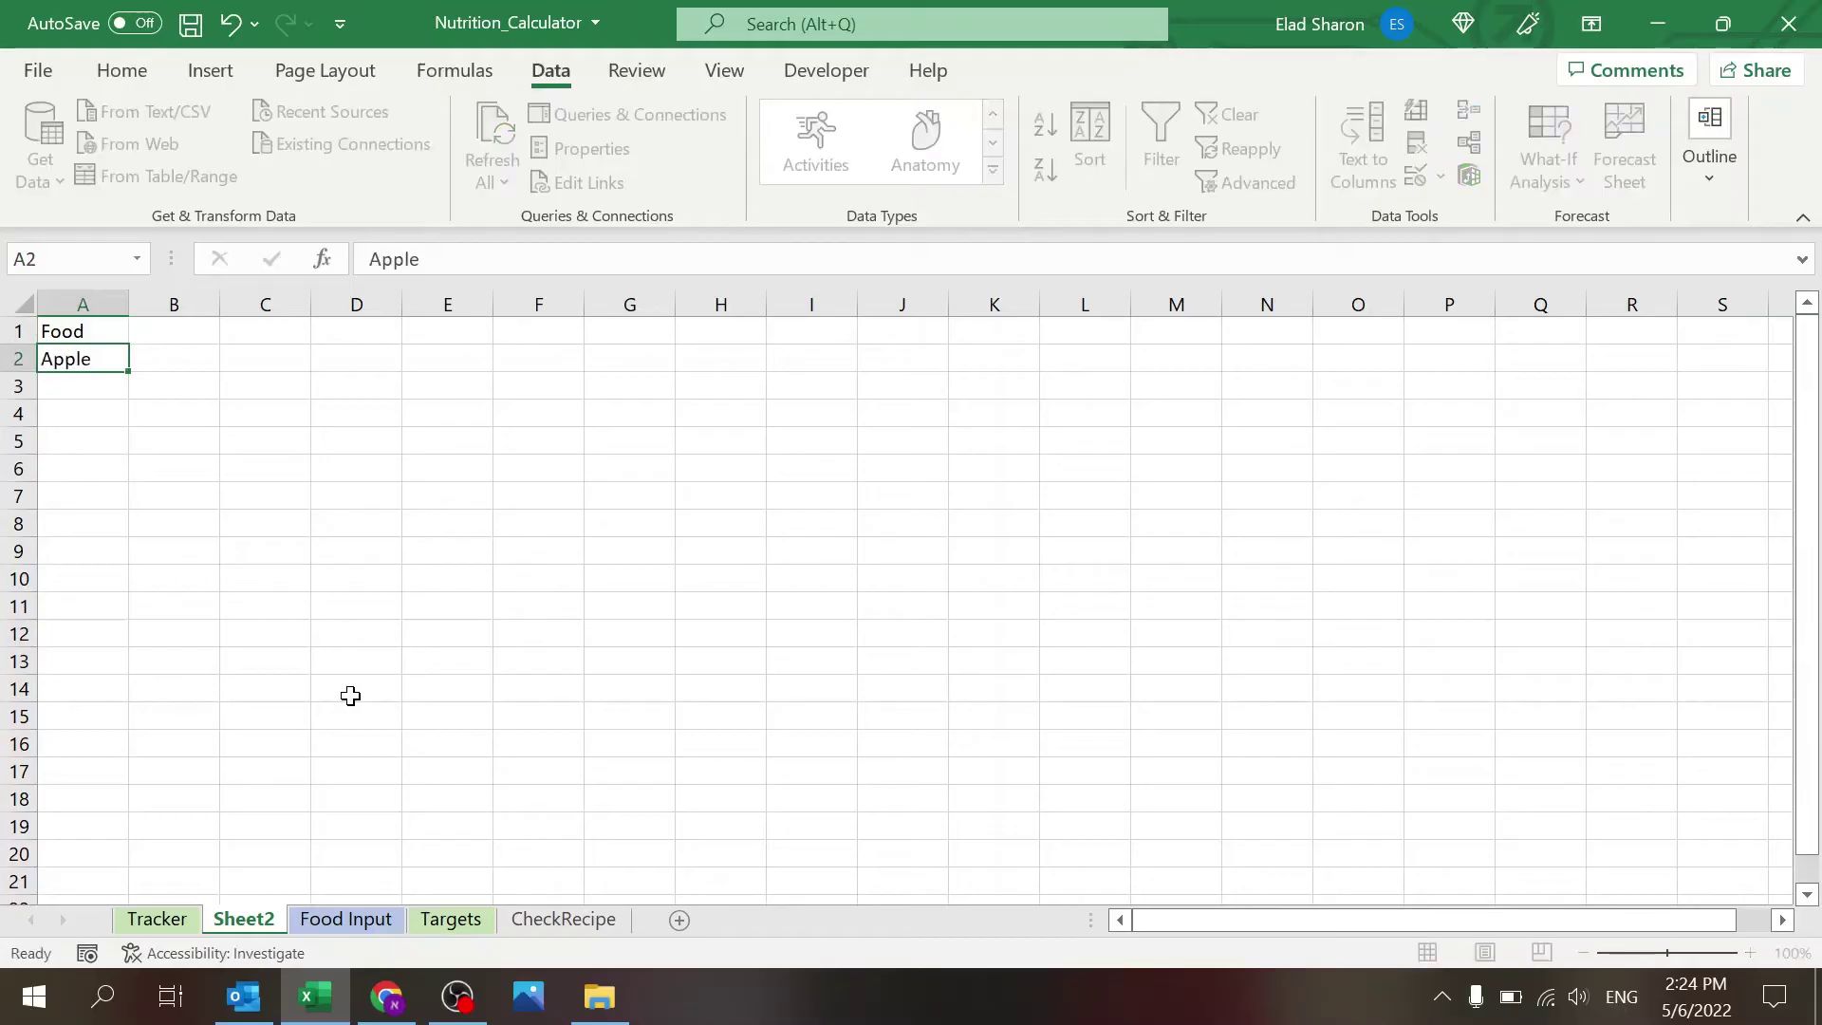
key(Return)
key(Up)
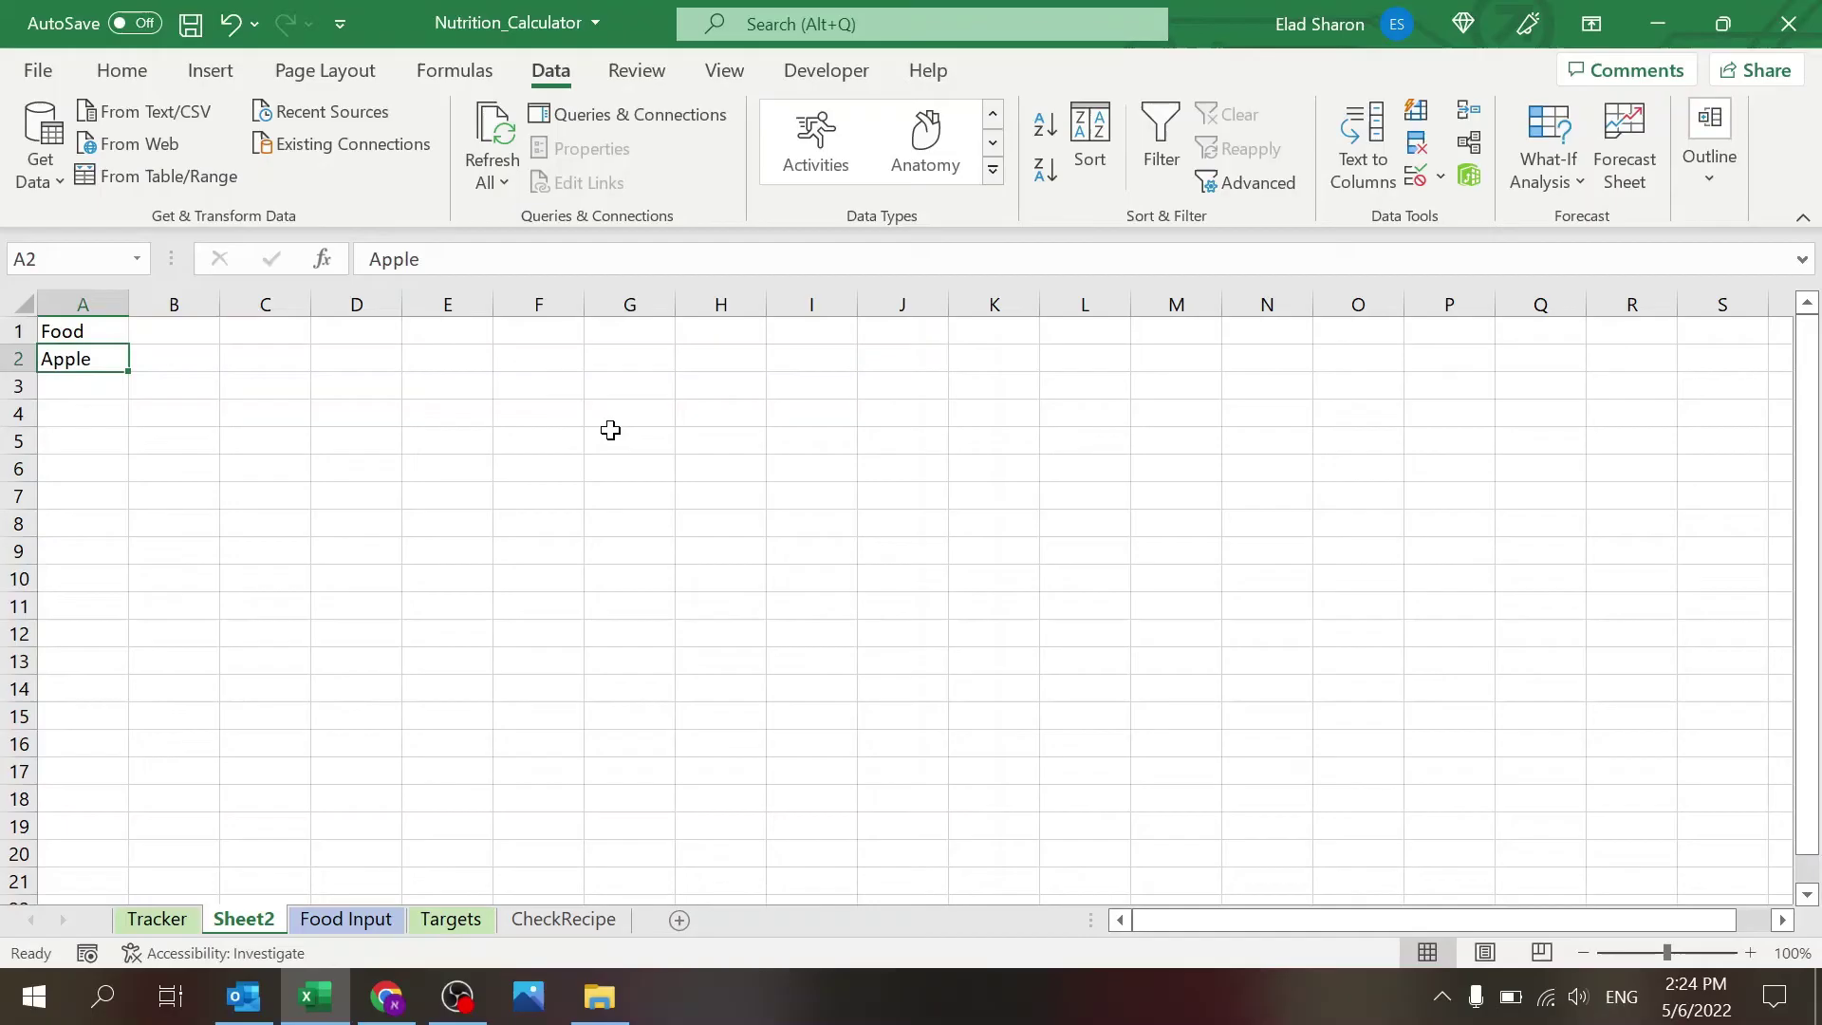
Convert Apple to the Foods data type, add its fields in B2:D2, and autofit column D.
click(995, 171)
click(939, 395)
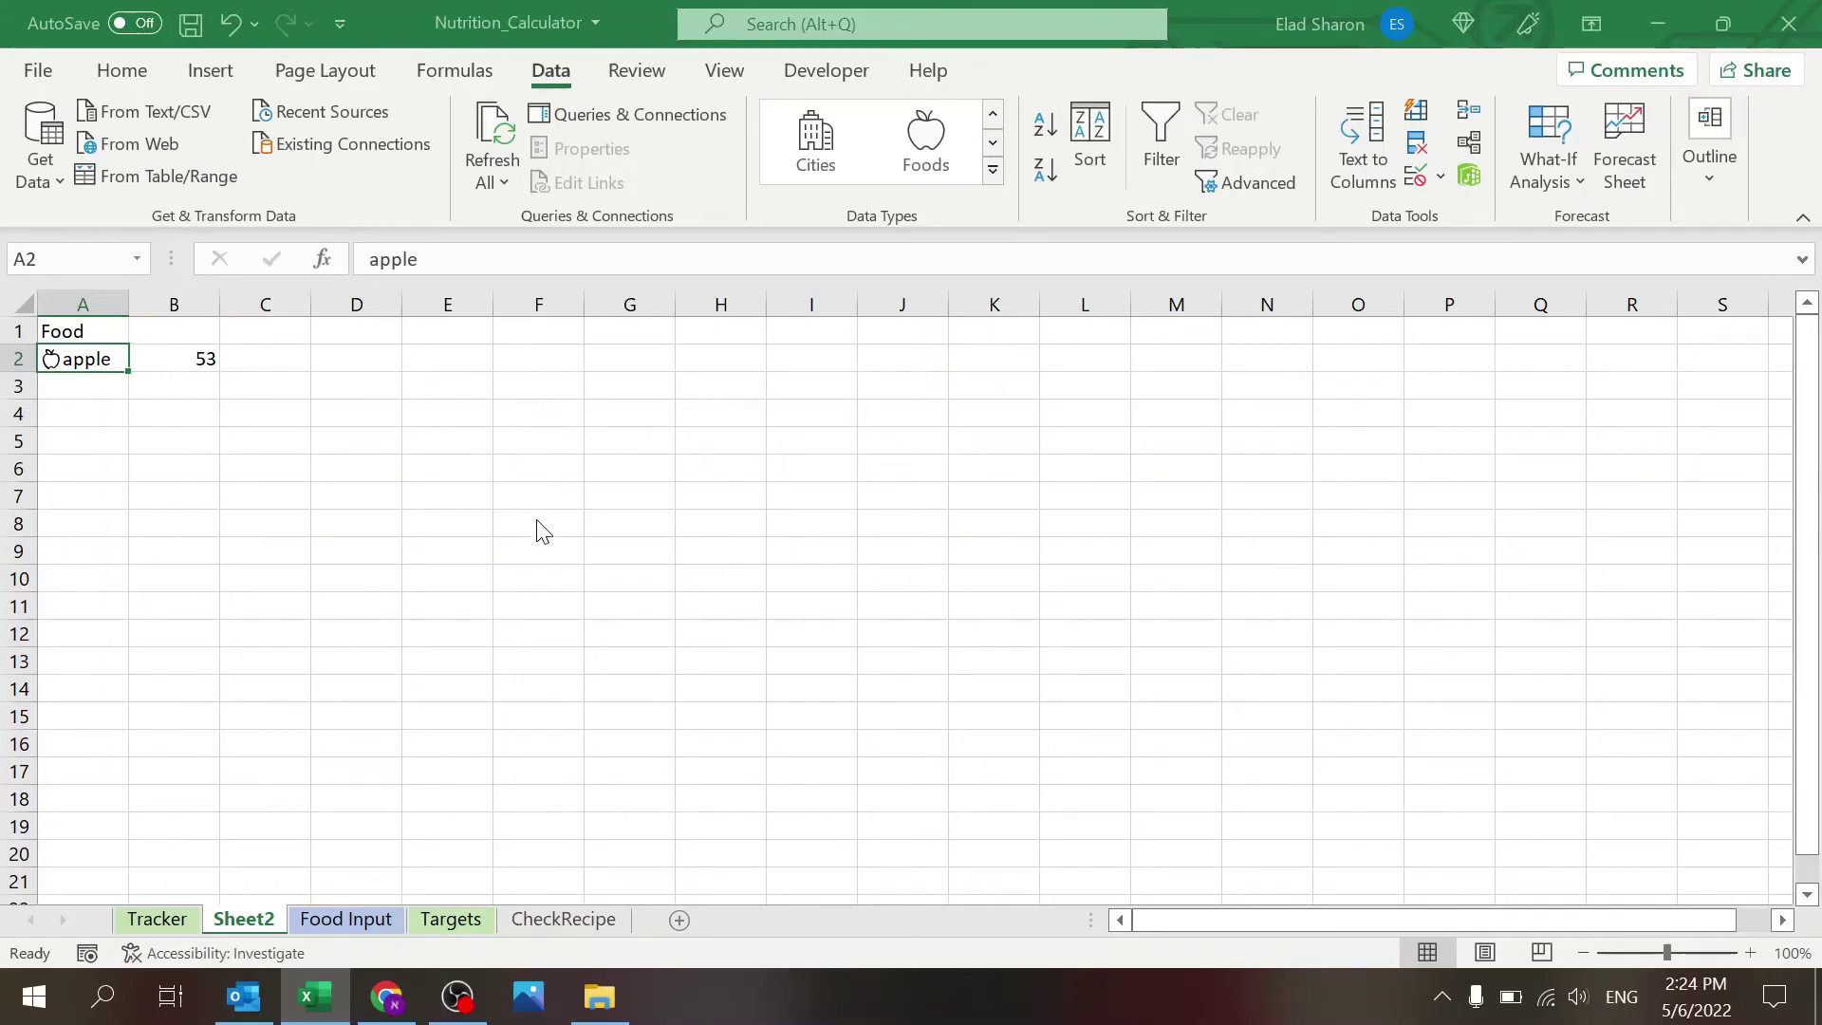
click(289, 520)
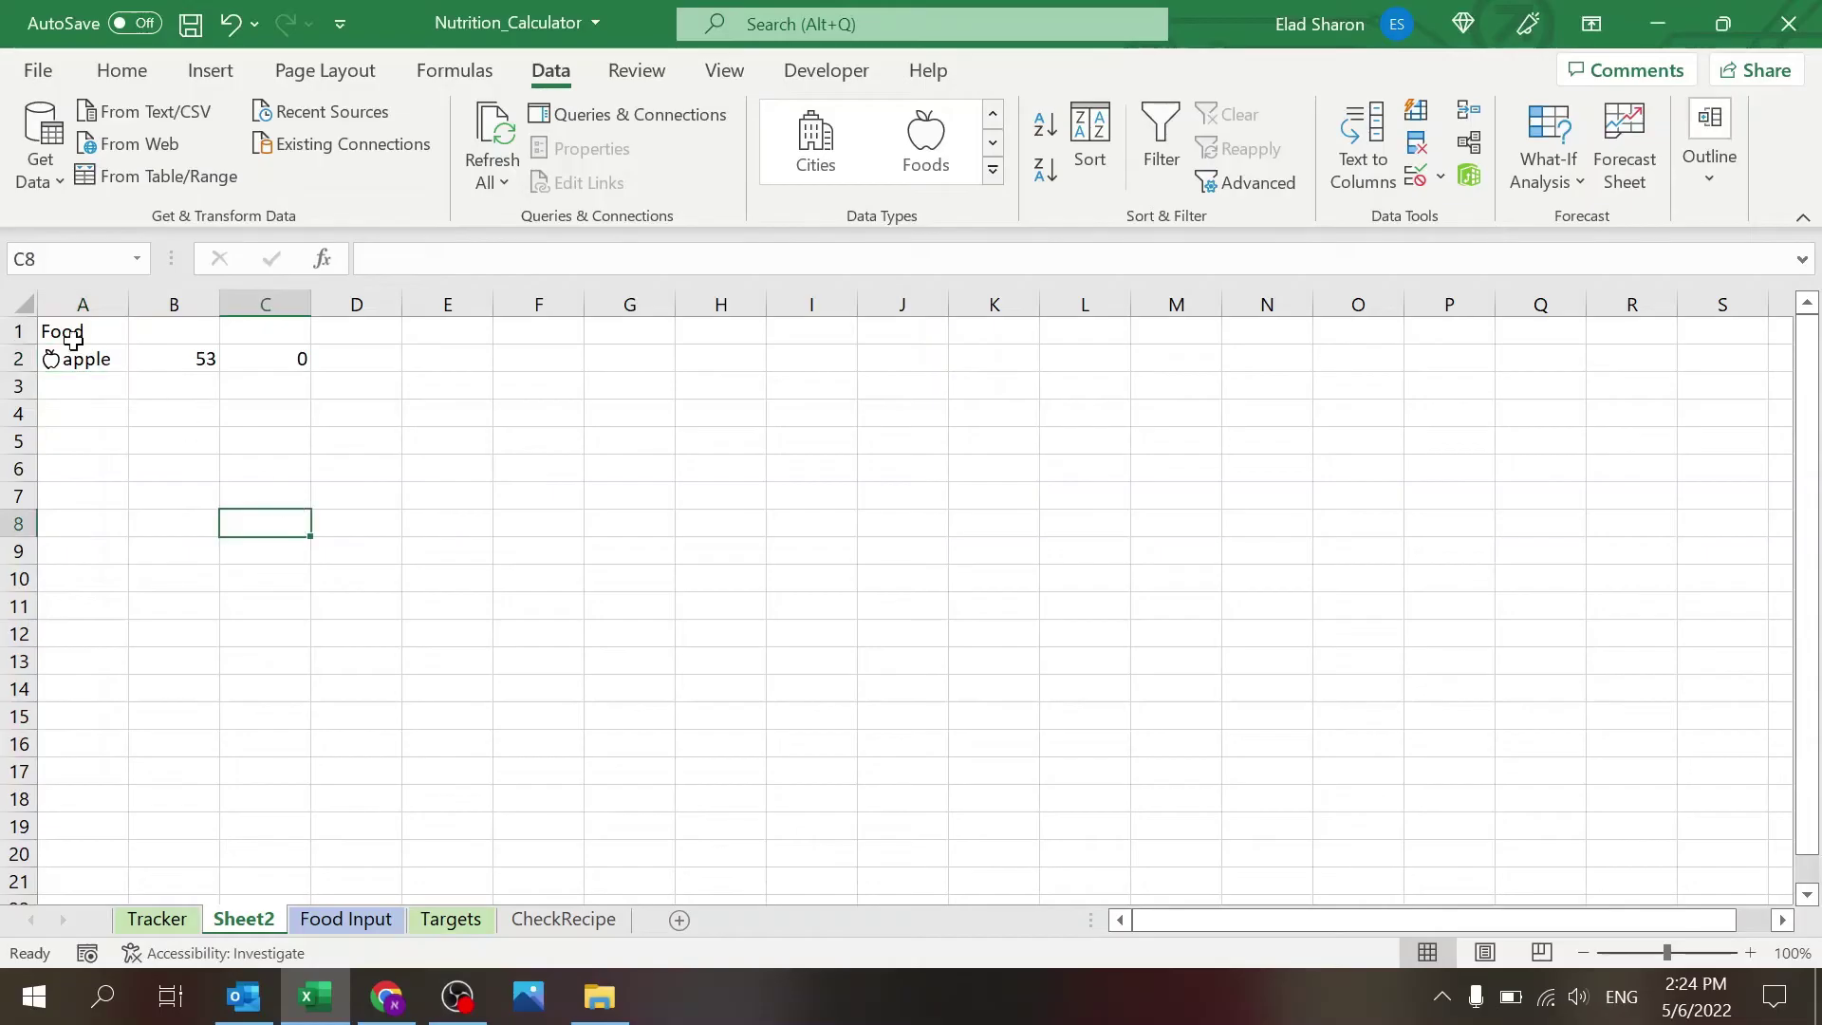
click(161, 366)
click(95, 364)
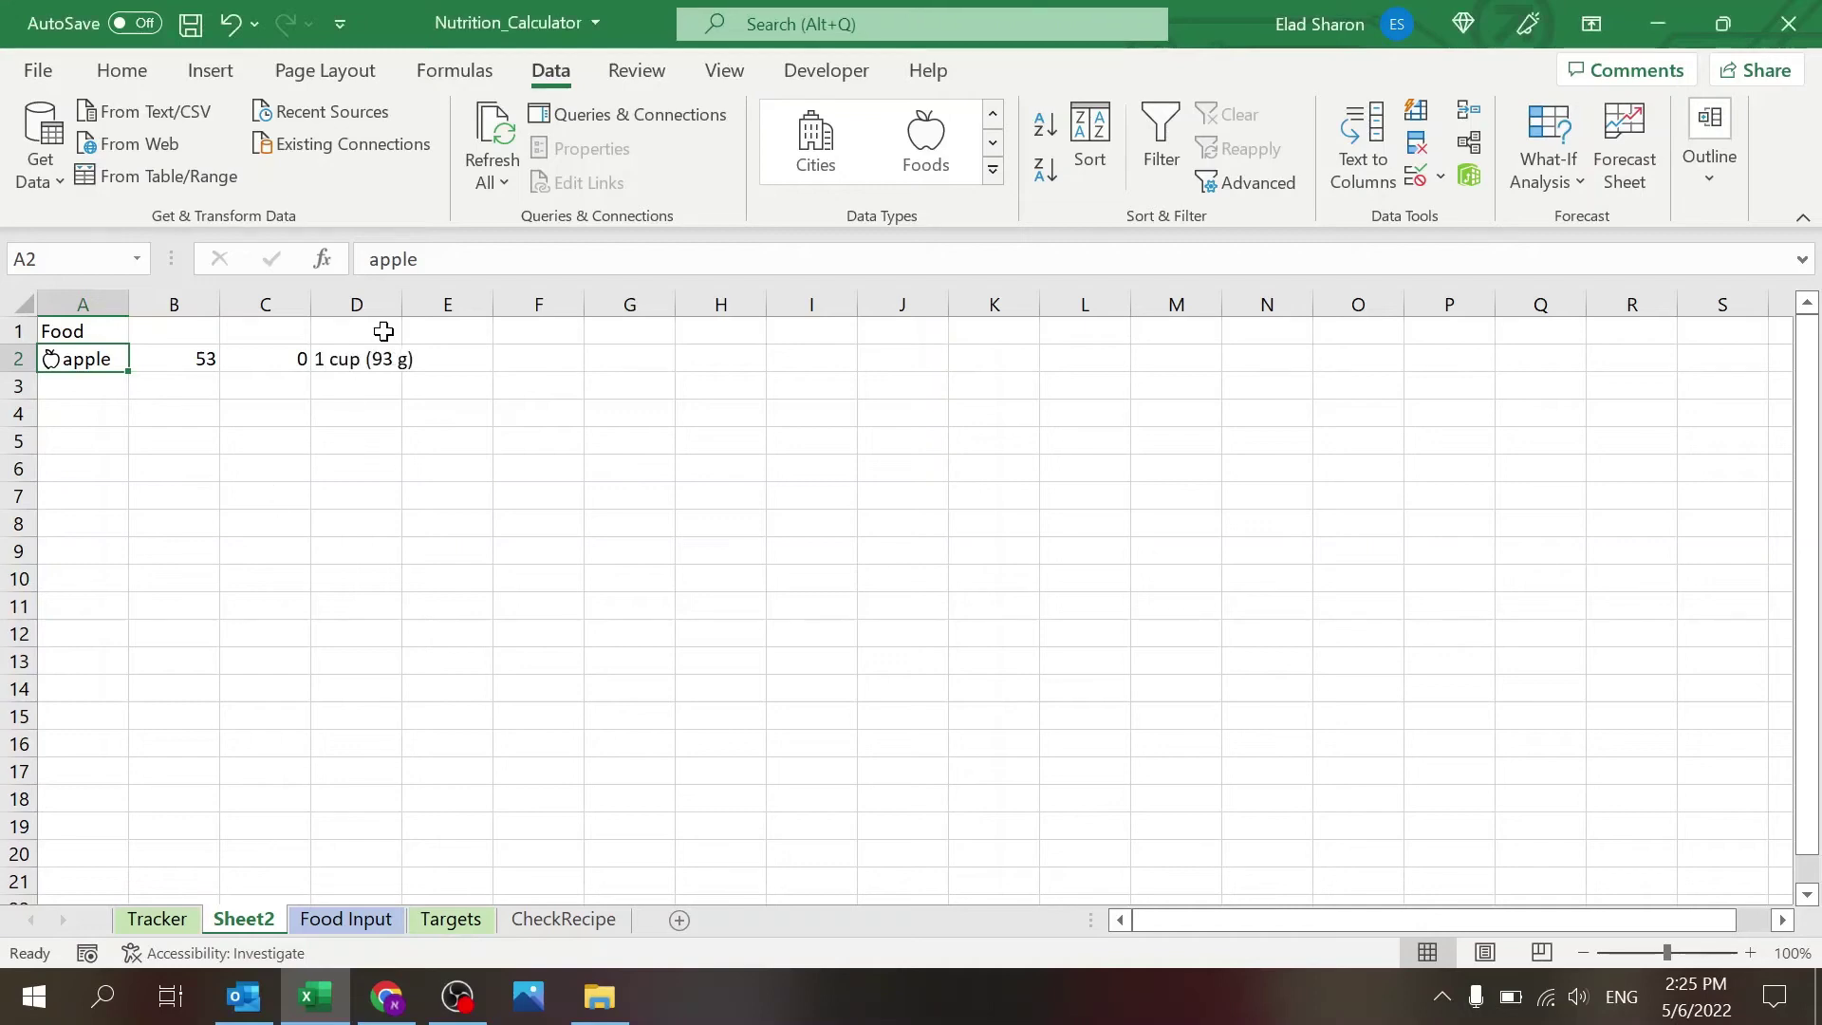
double_click(401, 303)
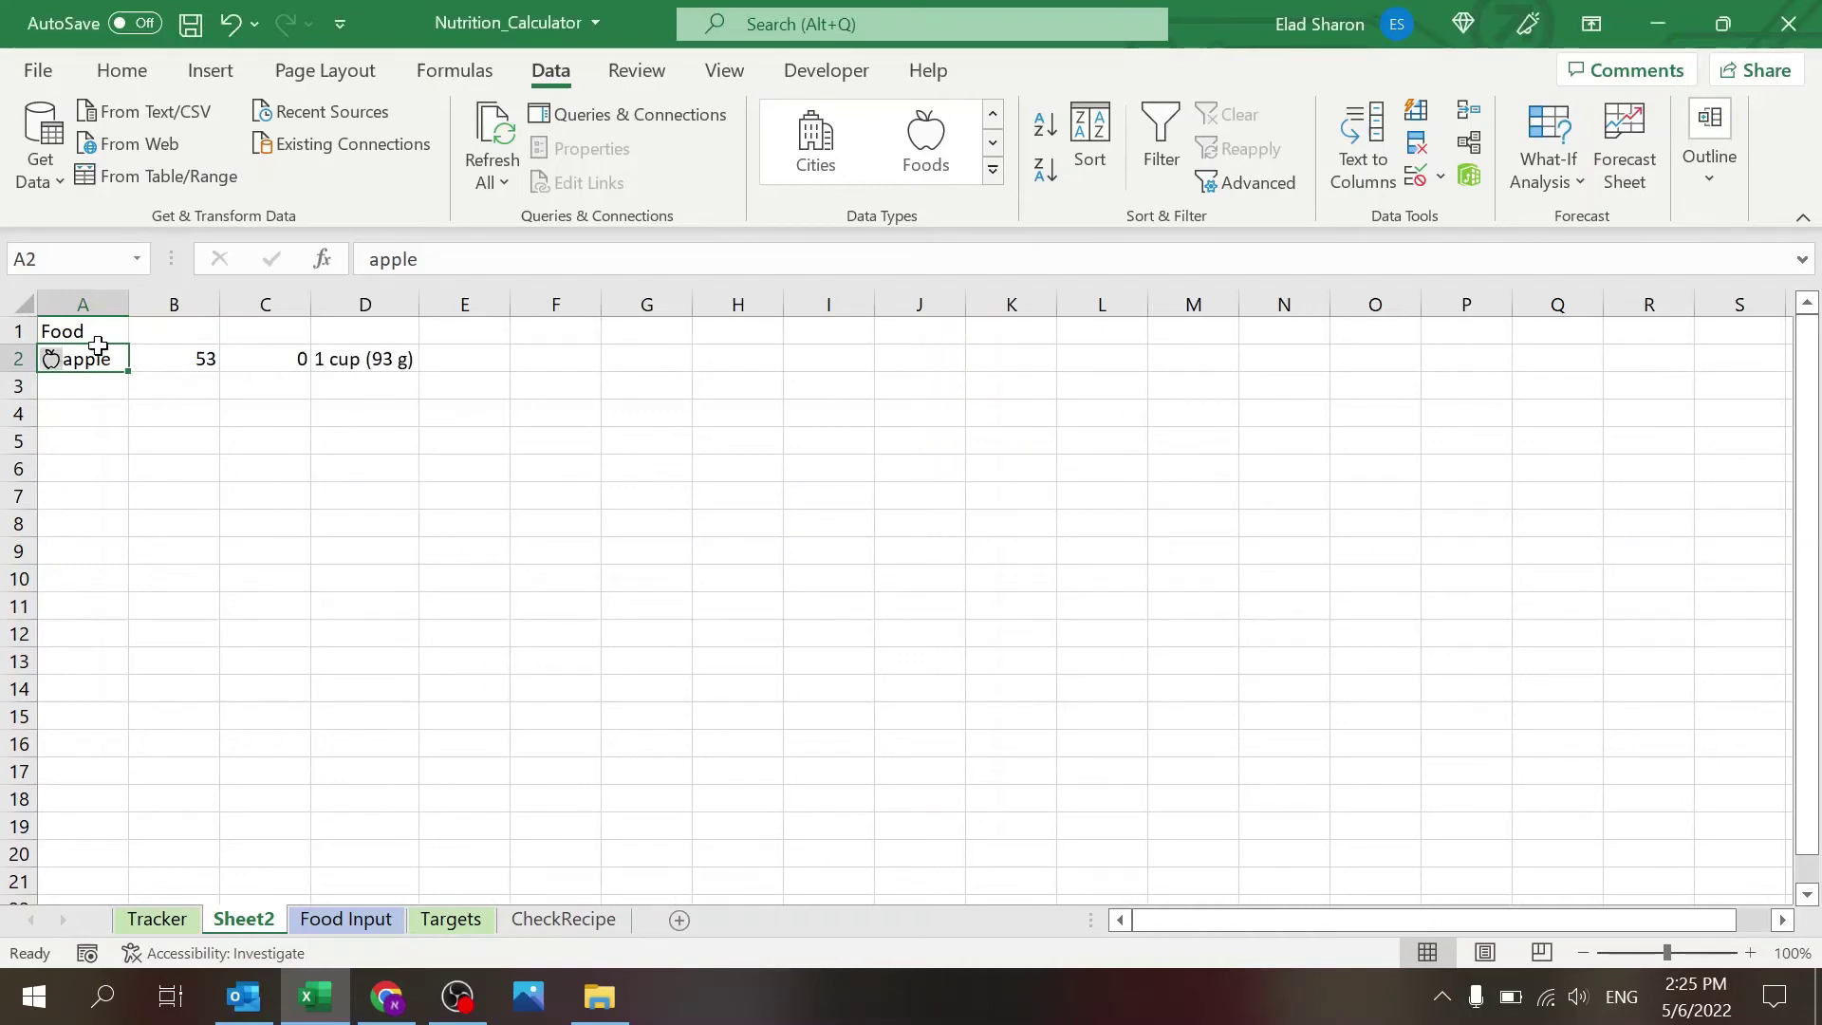
Turn A1:D2 into a table via Insert > Table.
click(231, 336)
drag(88, 330, 358, 354)
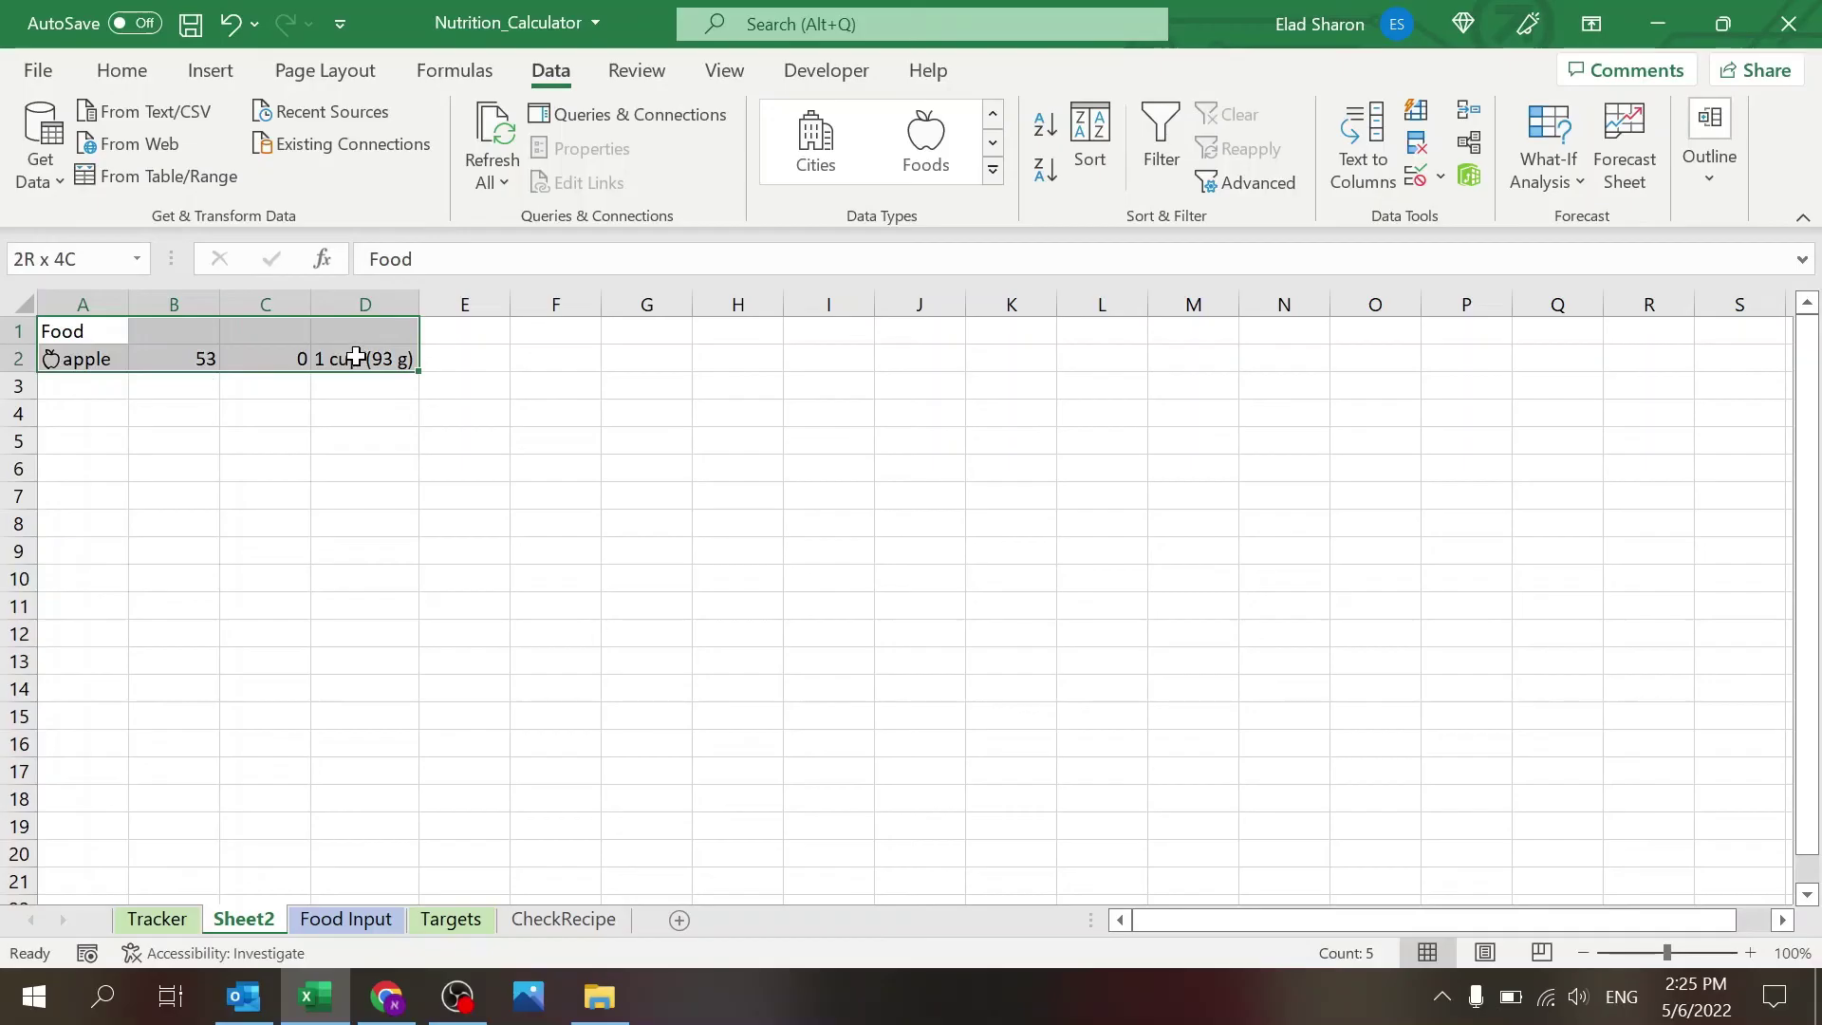
click(203, 72)
click(256, 156)
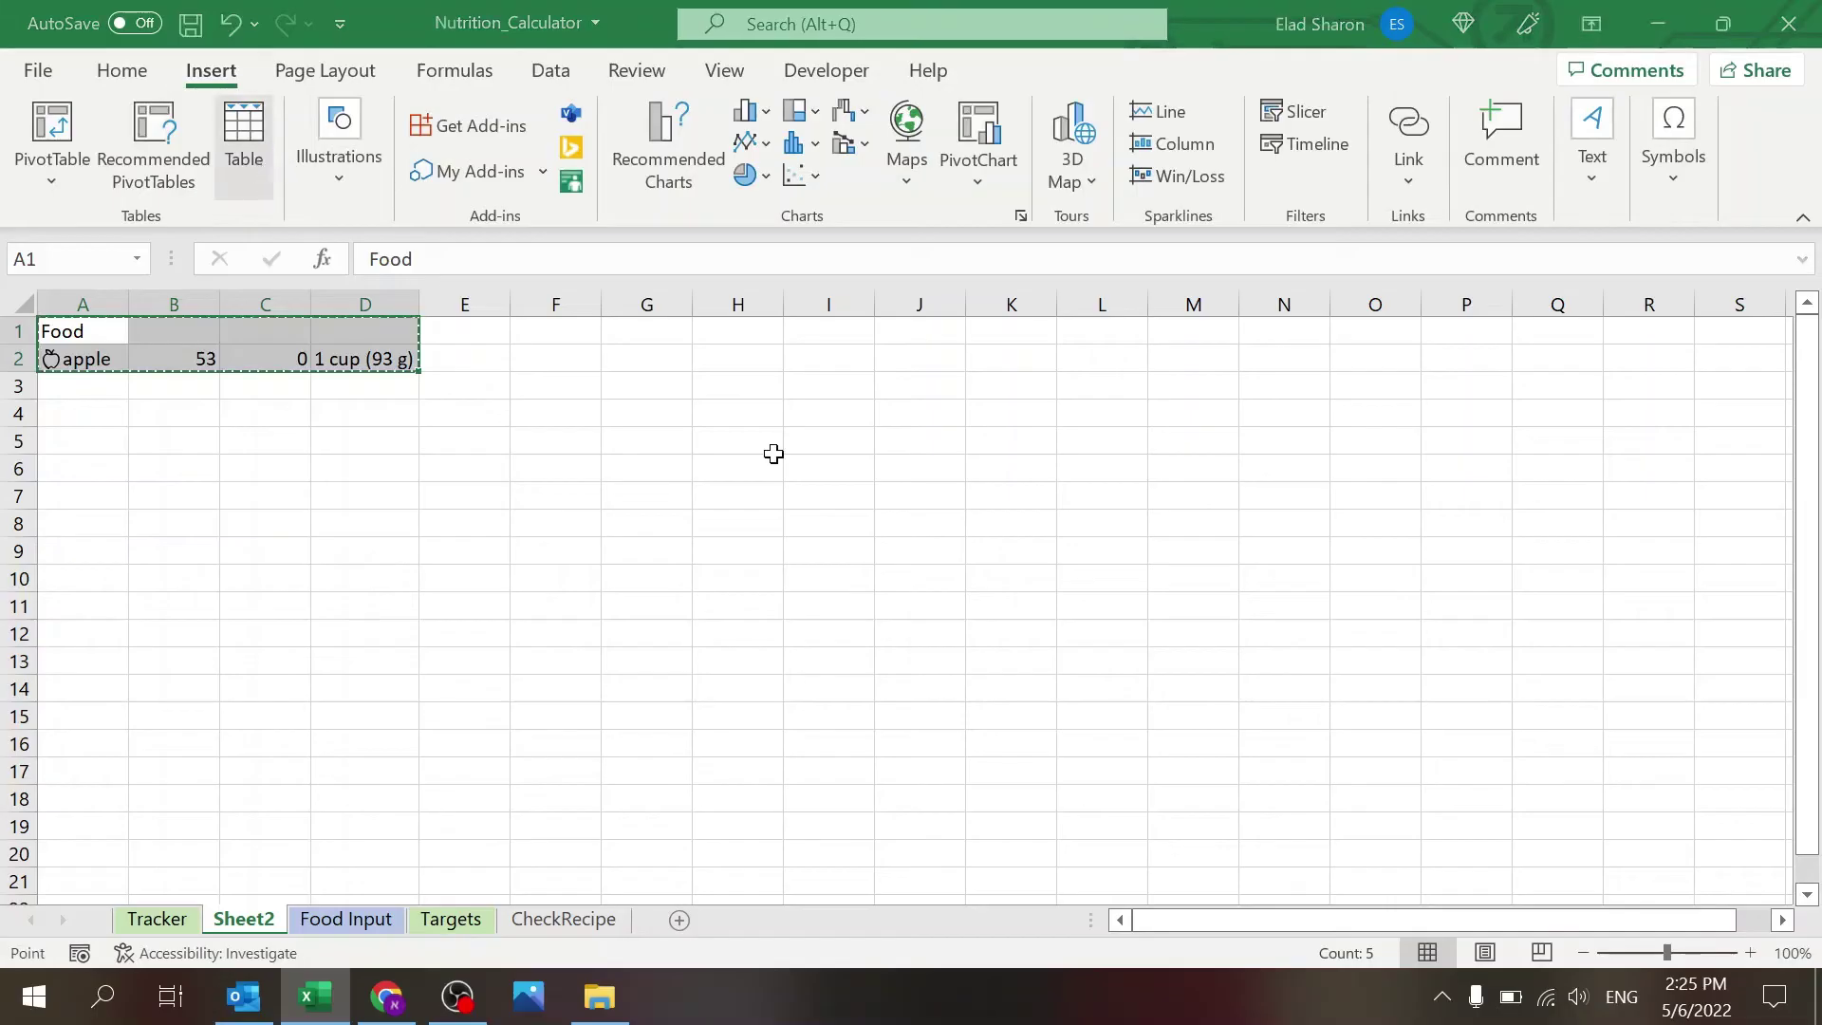
key(Return)
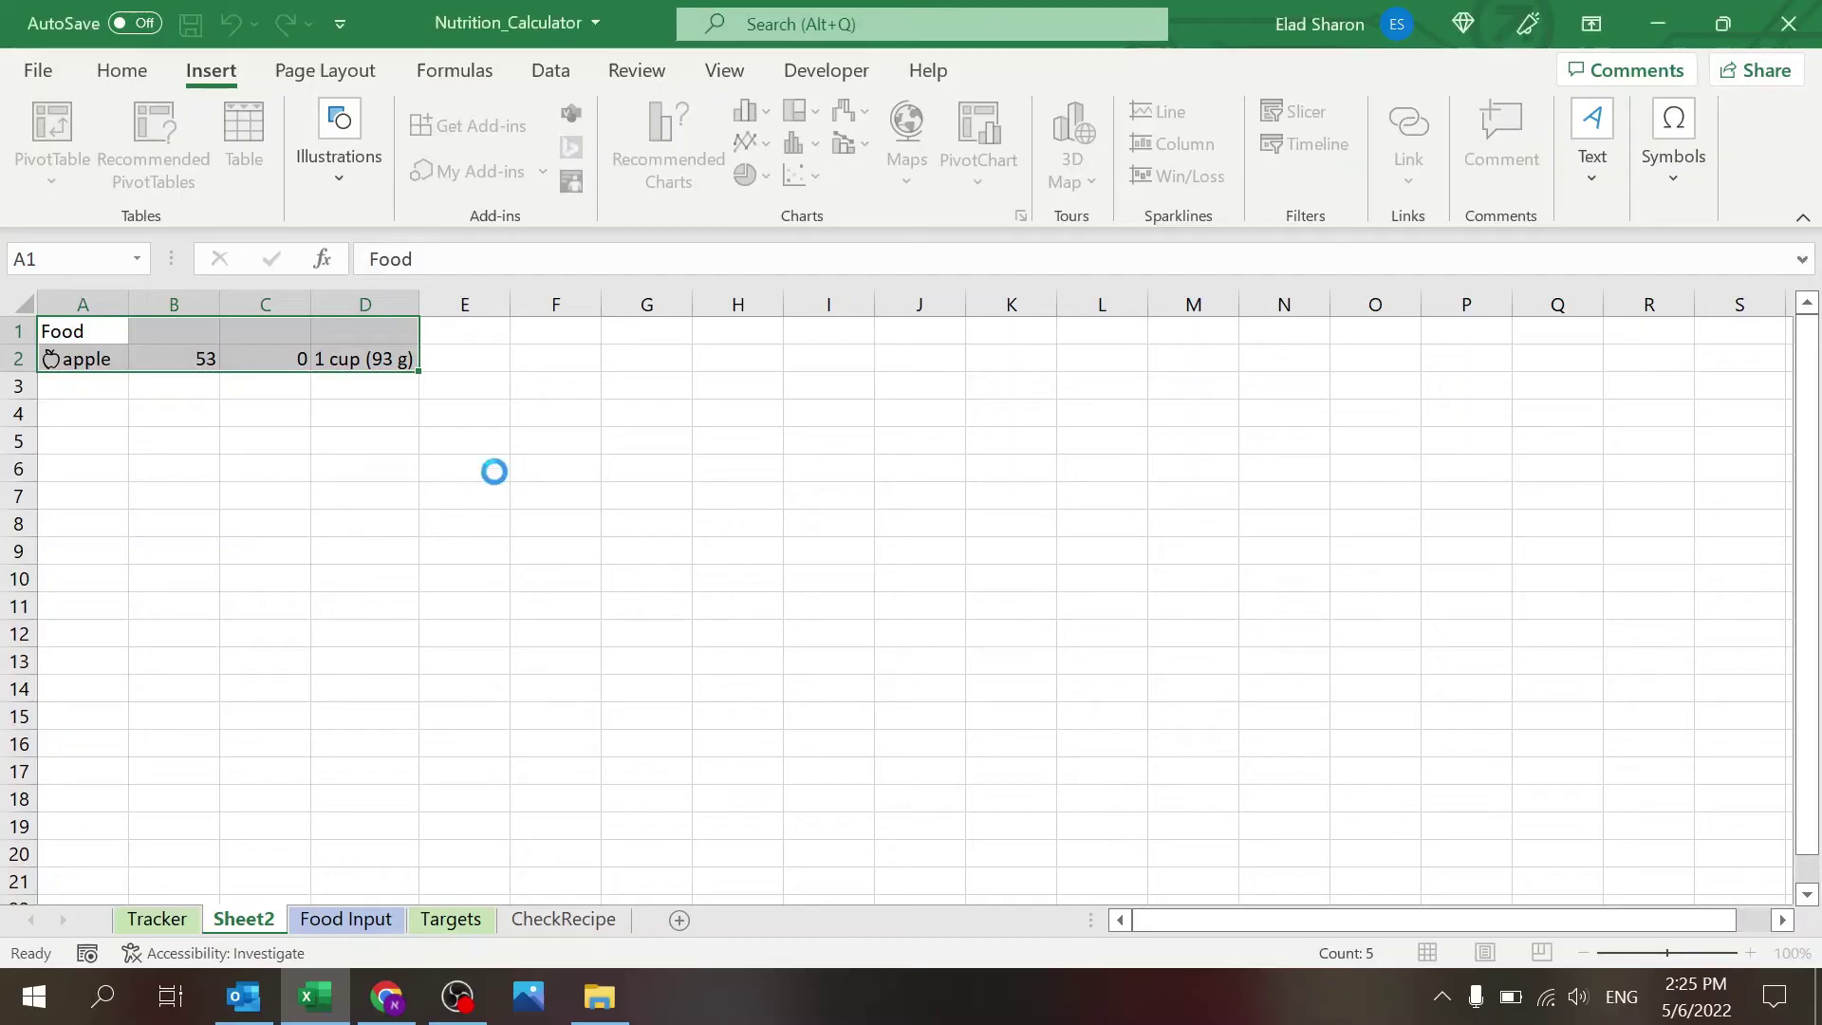
click(492, 468)
click(411, 459)
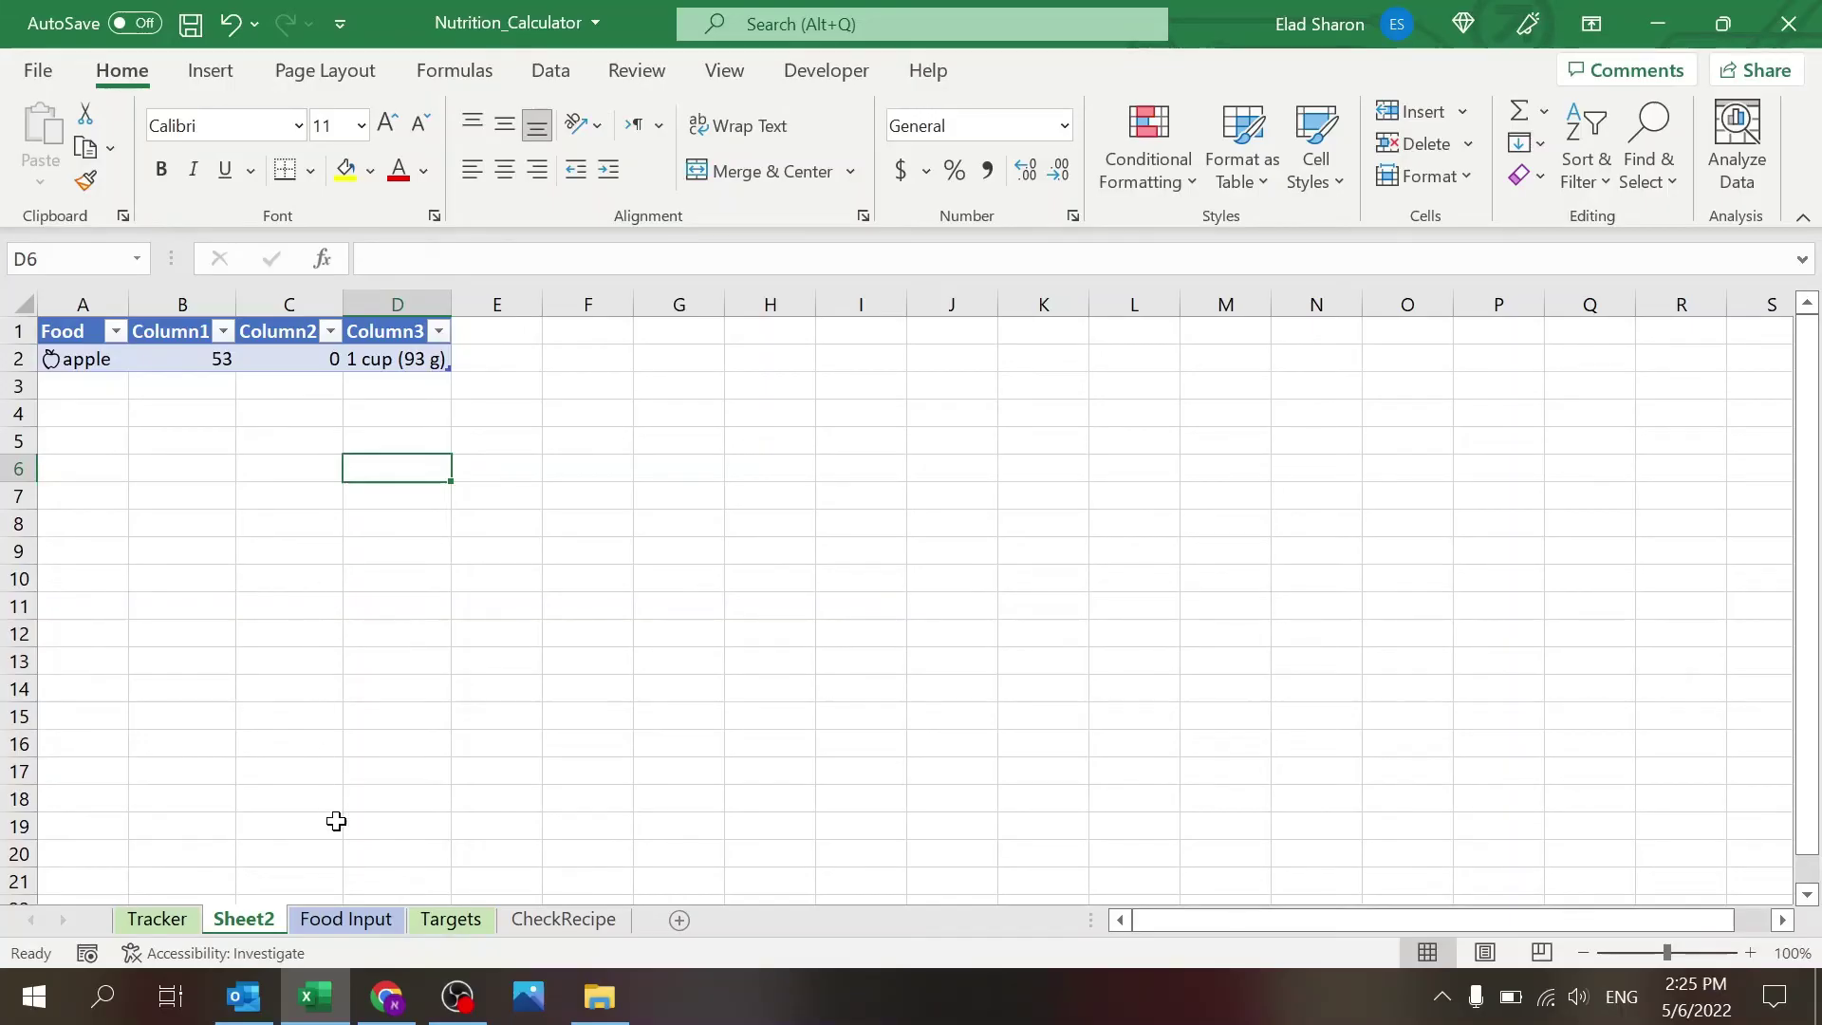
Glance at Food Input, then return to Sheet2's apple cell and open the Data ribbon.
click(341, 918)
click(277, 922)
click(95, 360)
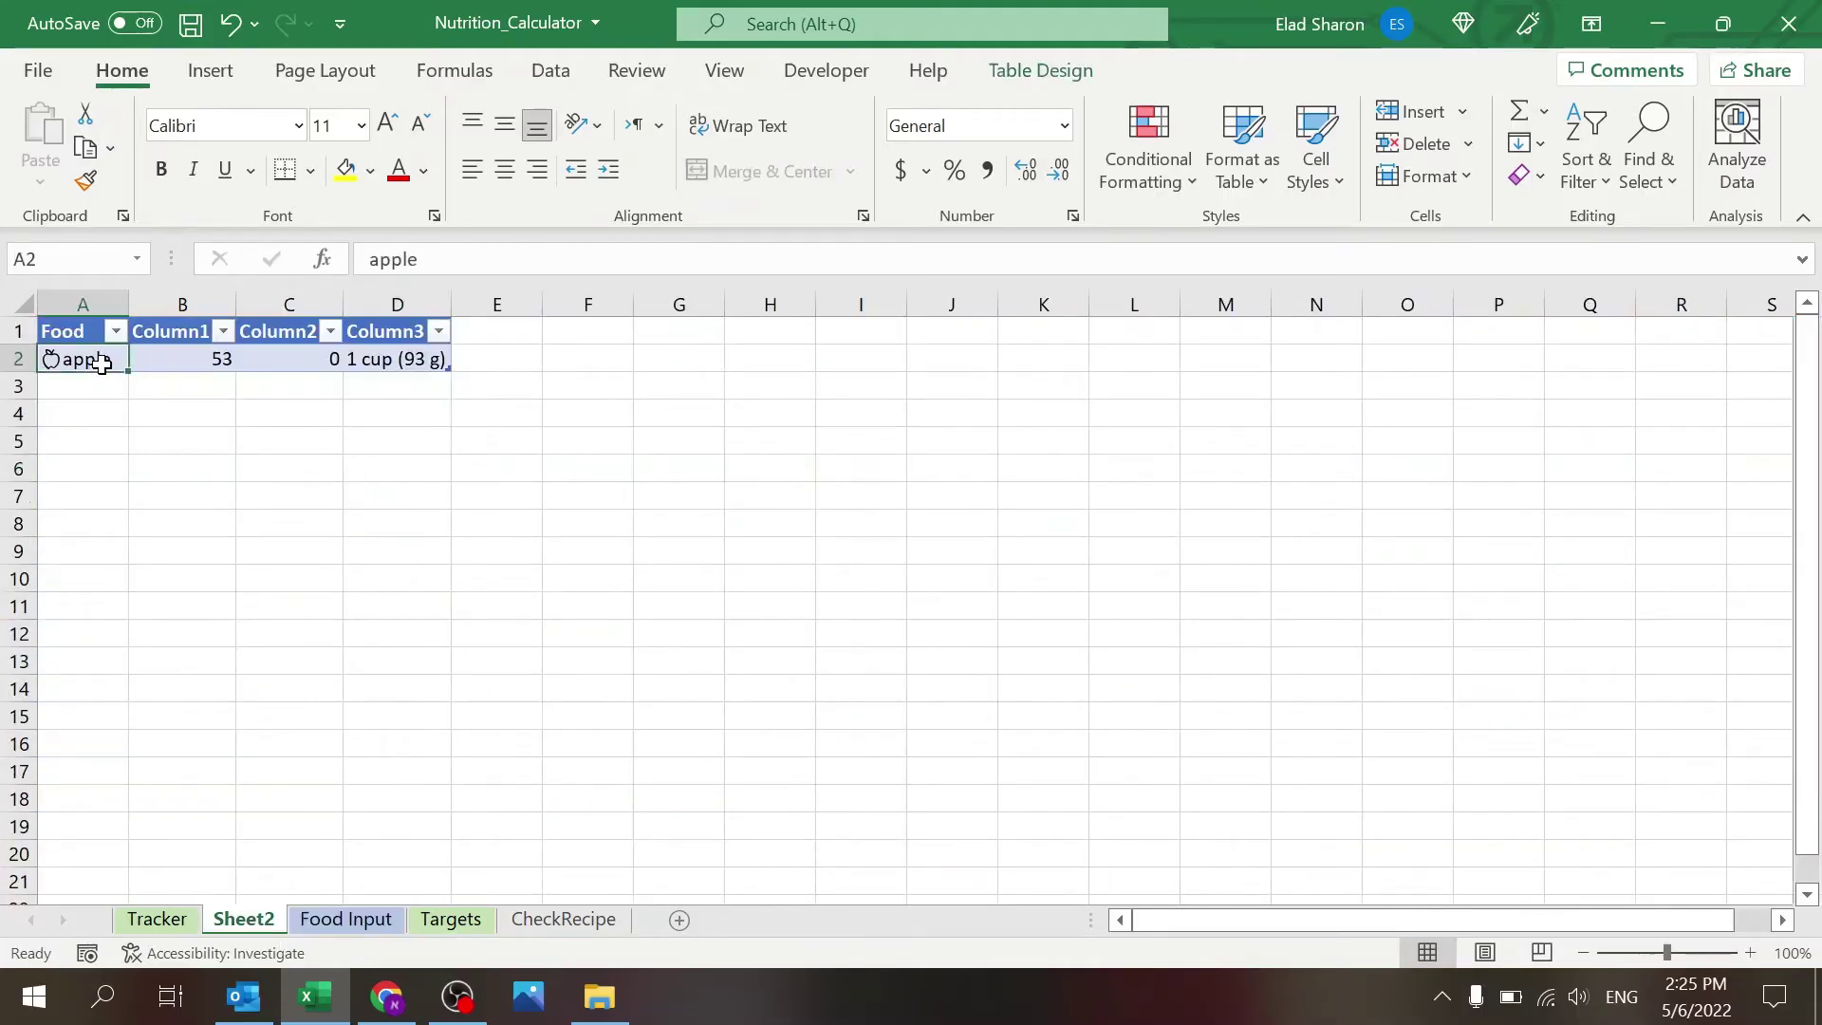
click(550, 70)
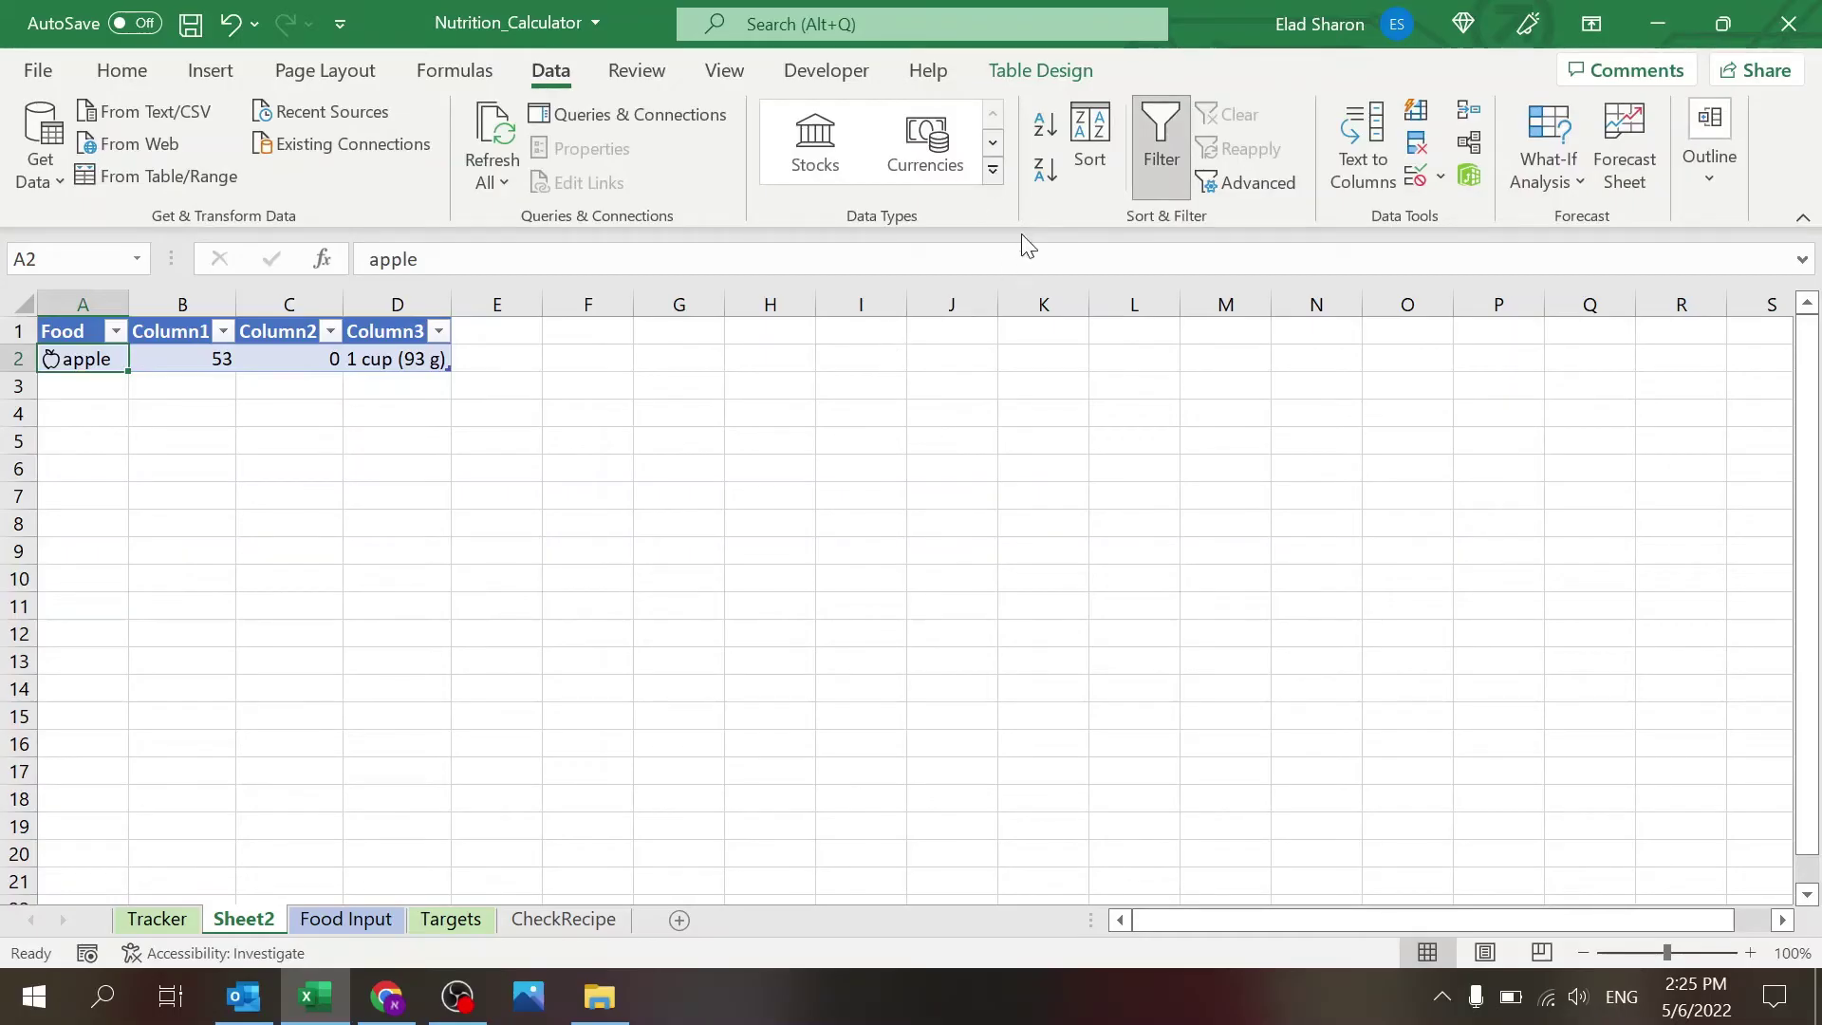
click(299, 528)
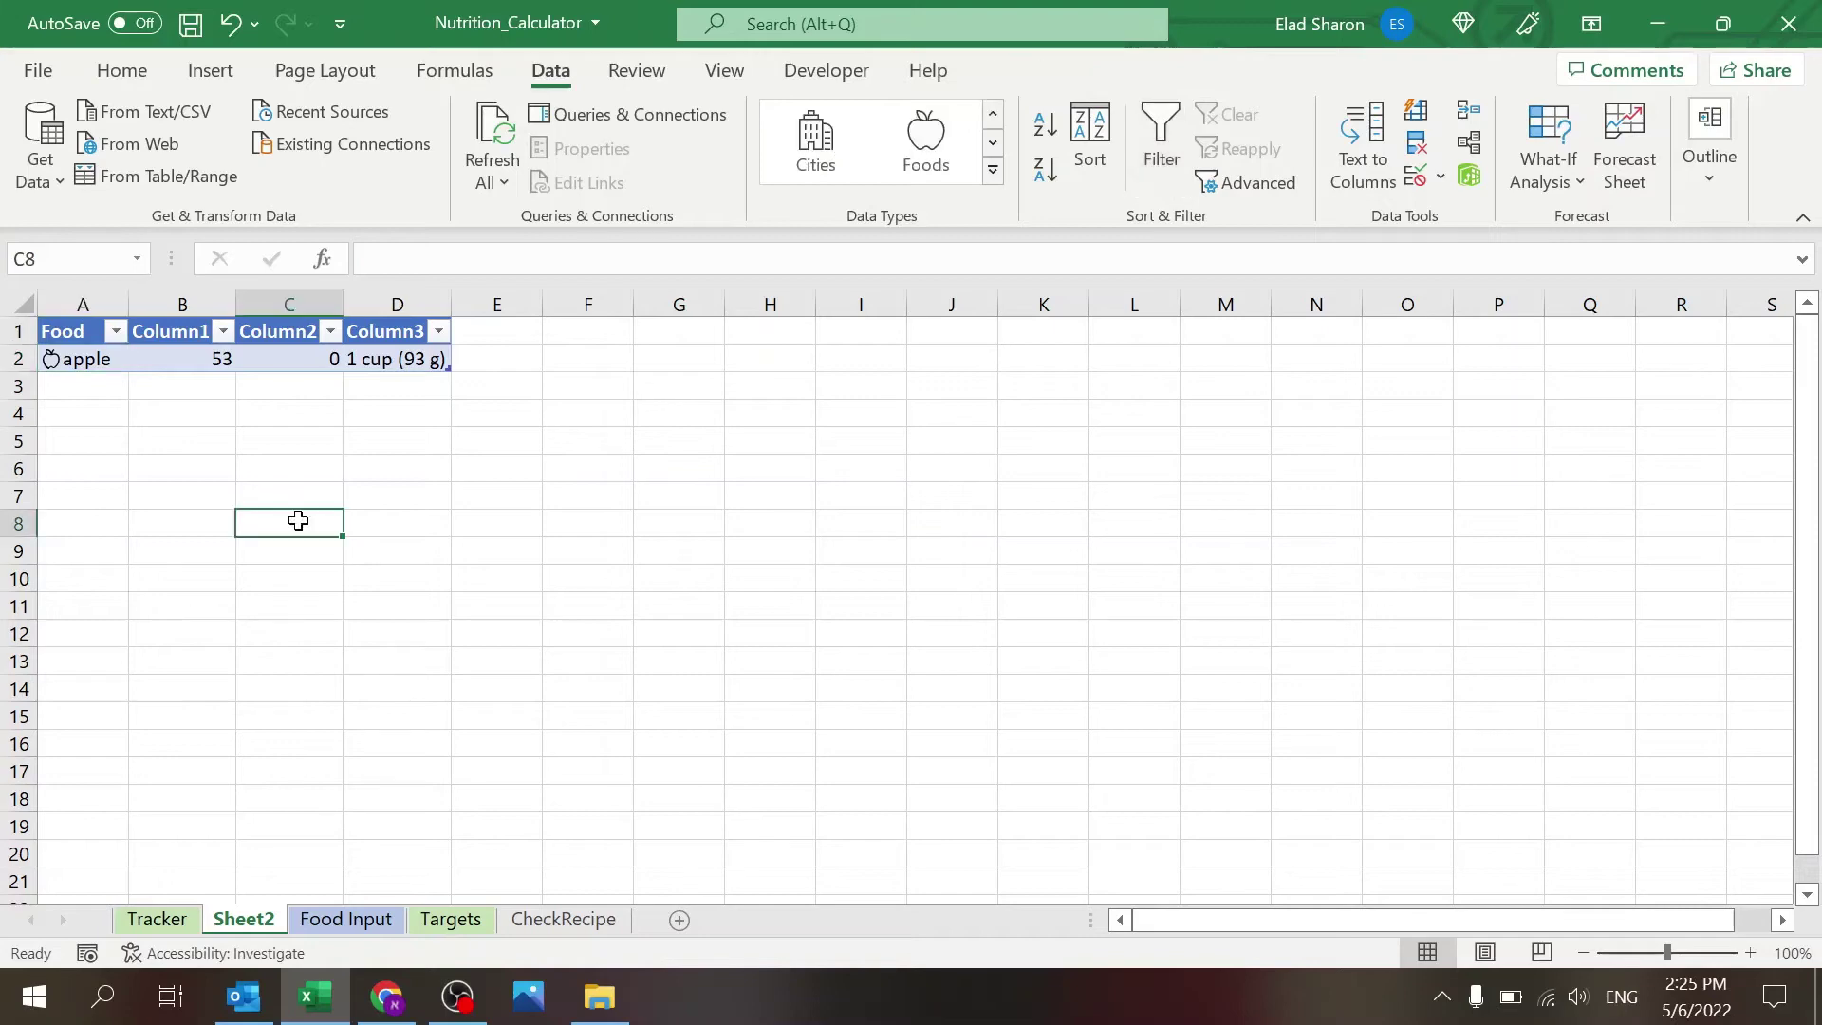
click(368, 920)
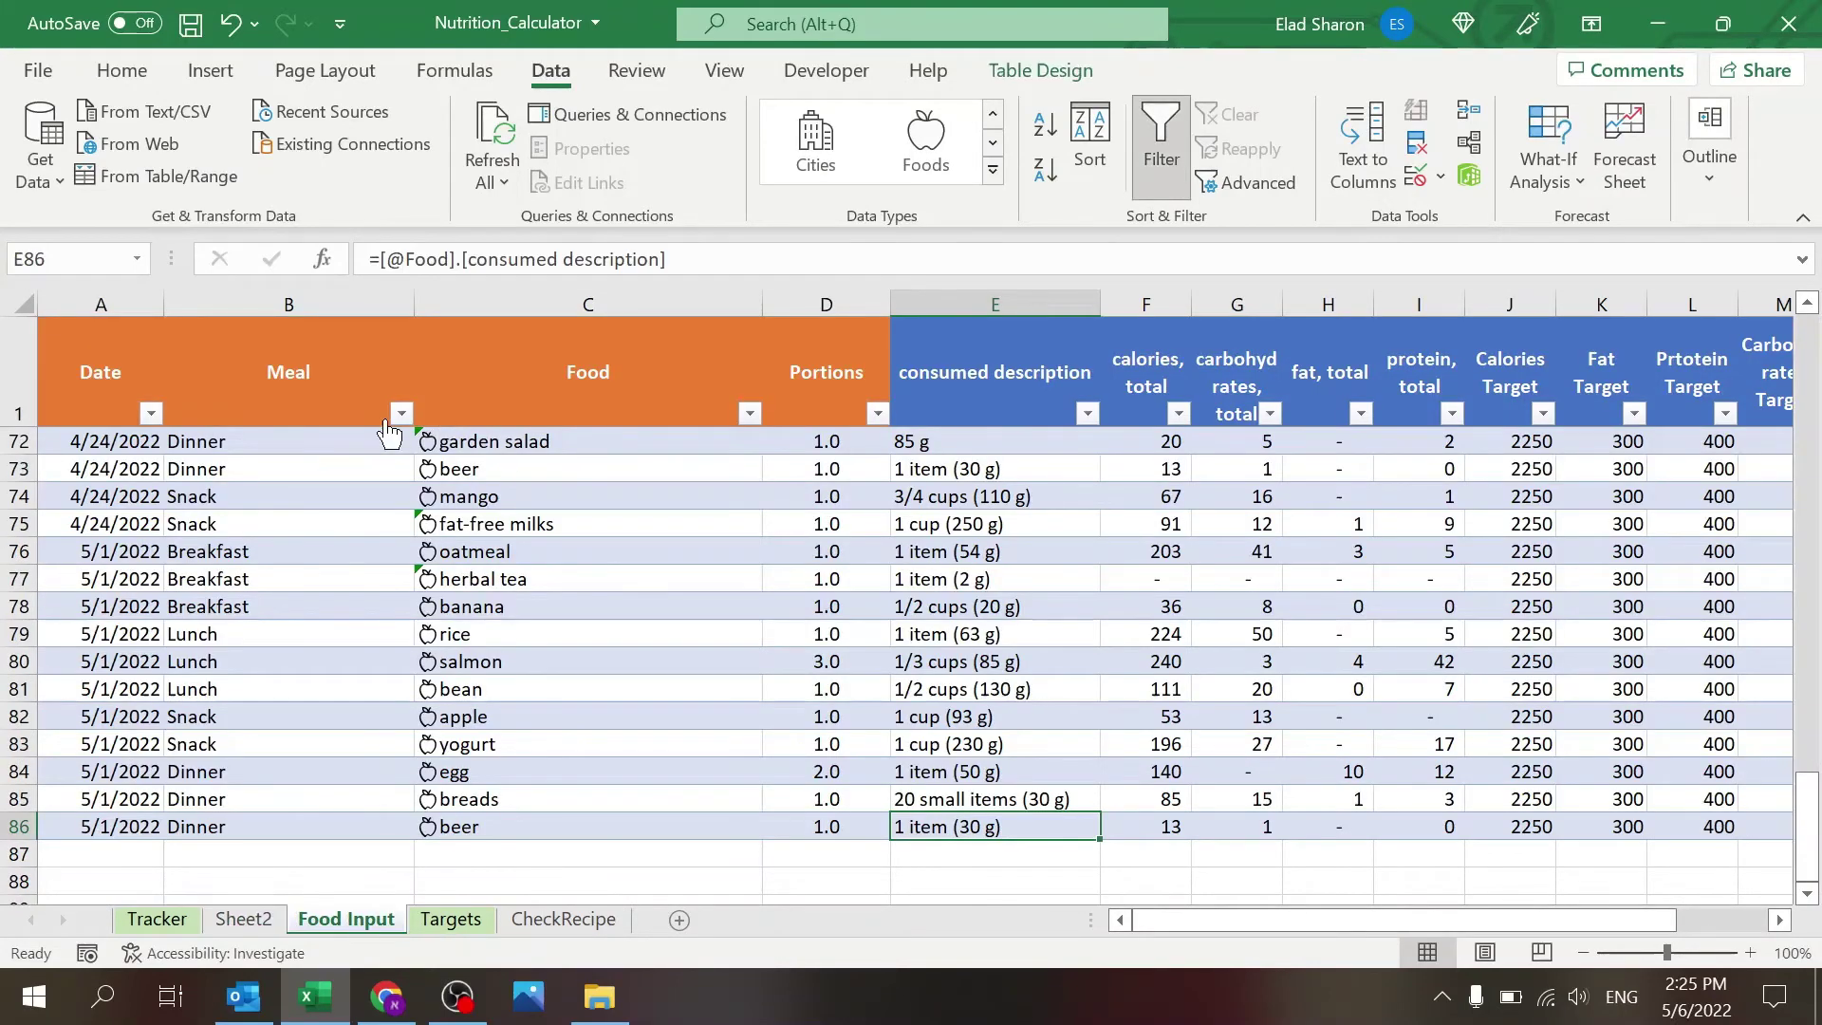
click(835, 852)
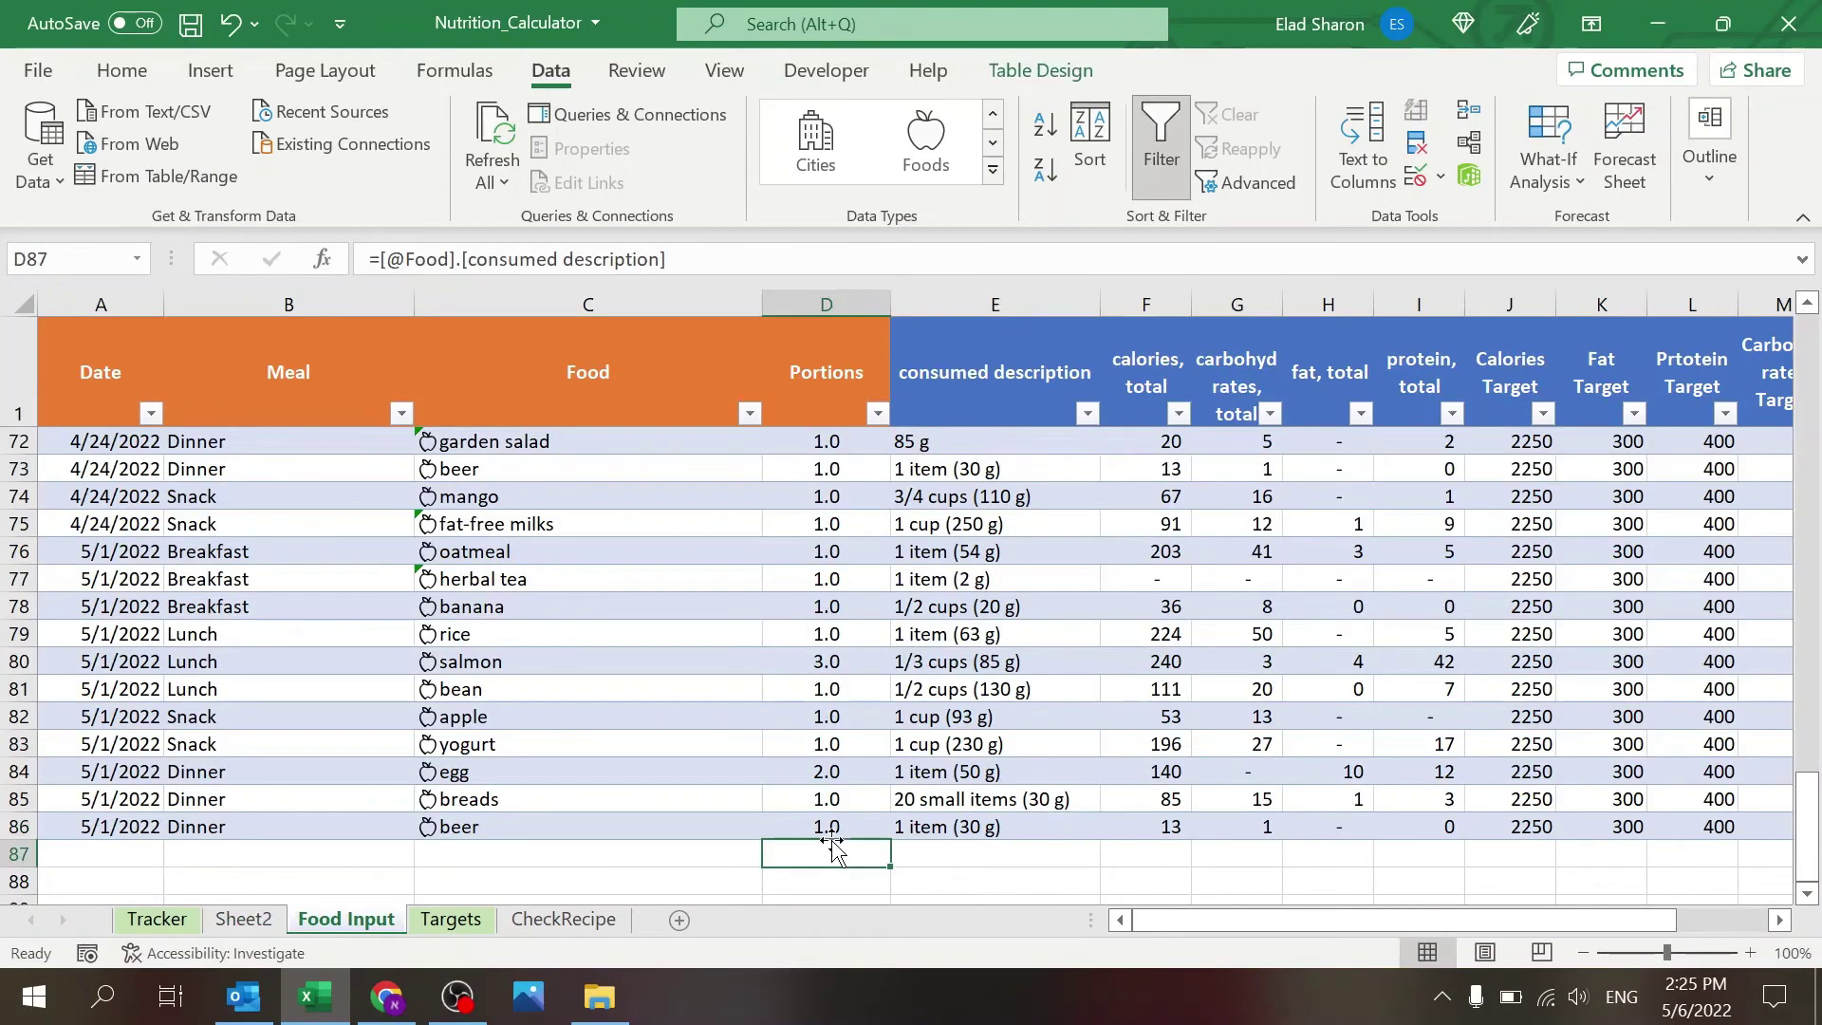
click(825, 372)
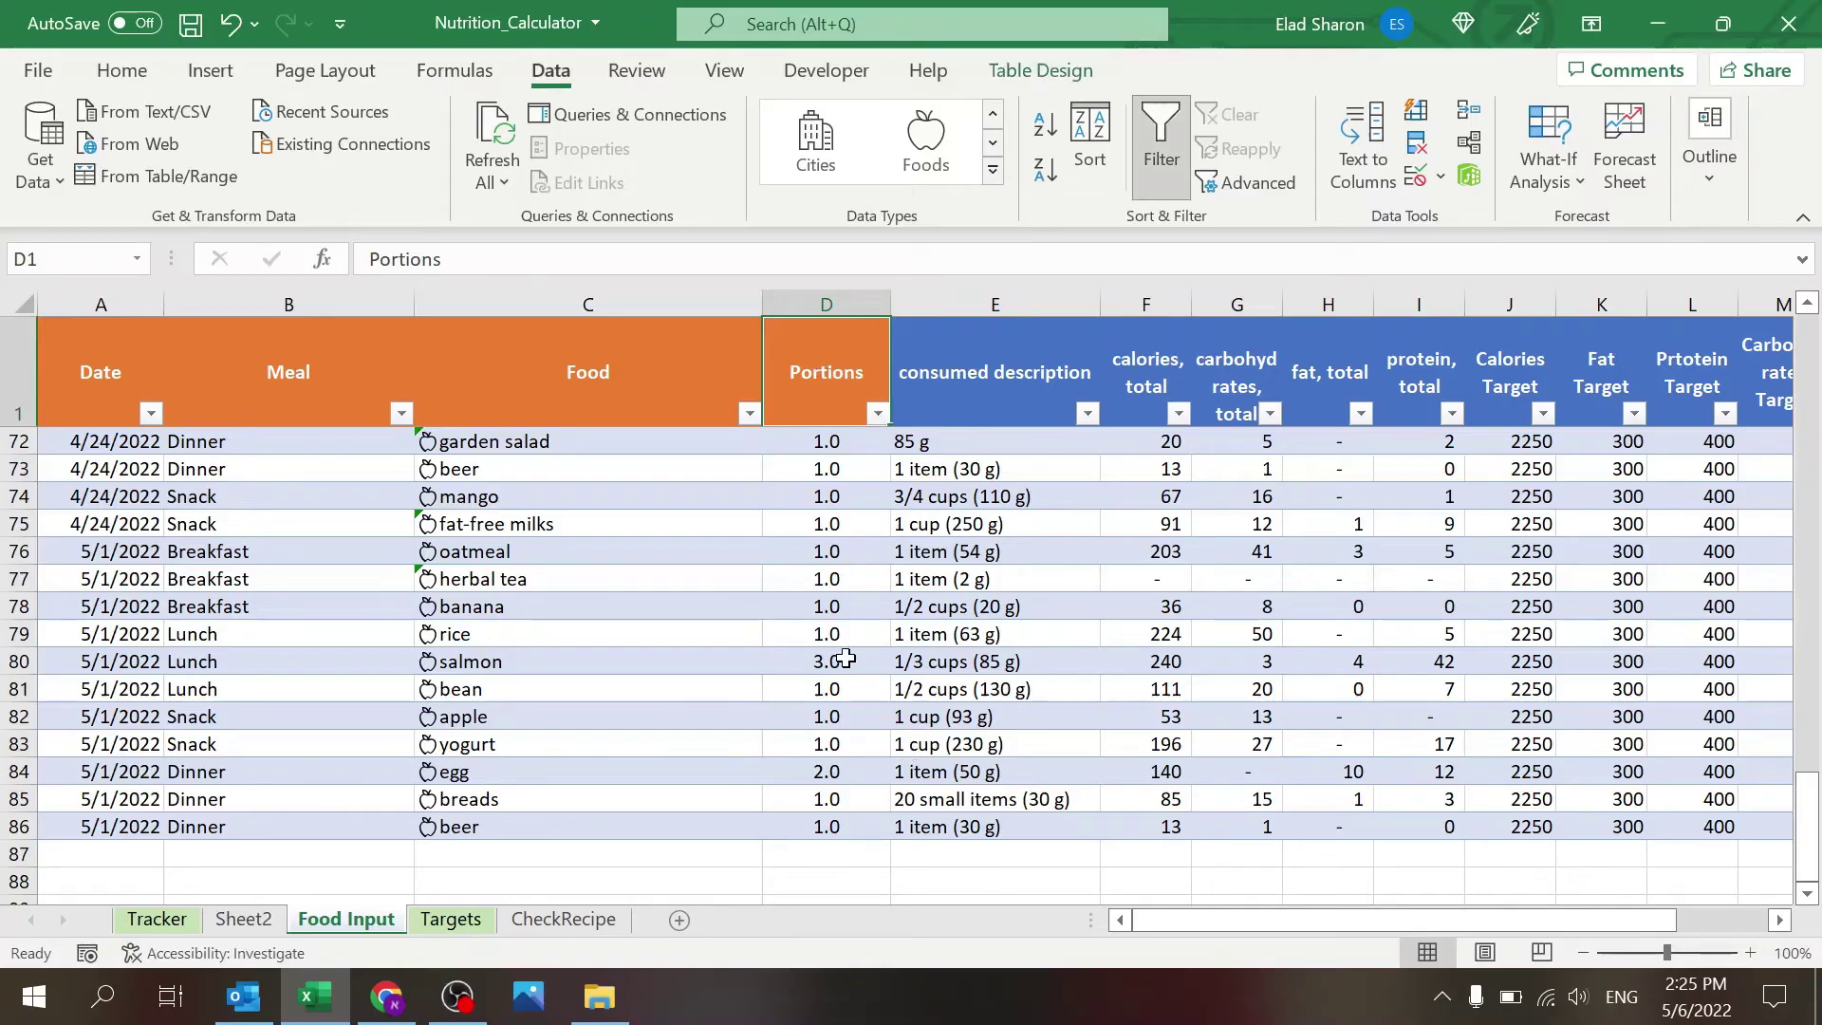
click(538, 498)
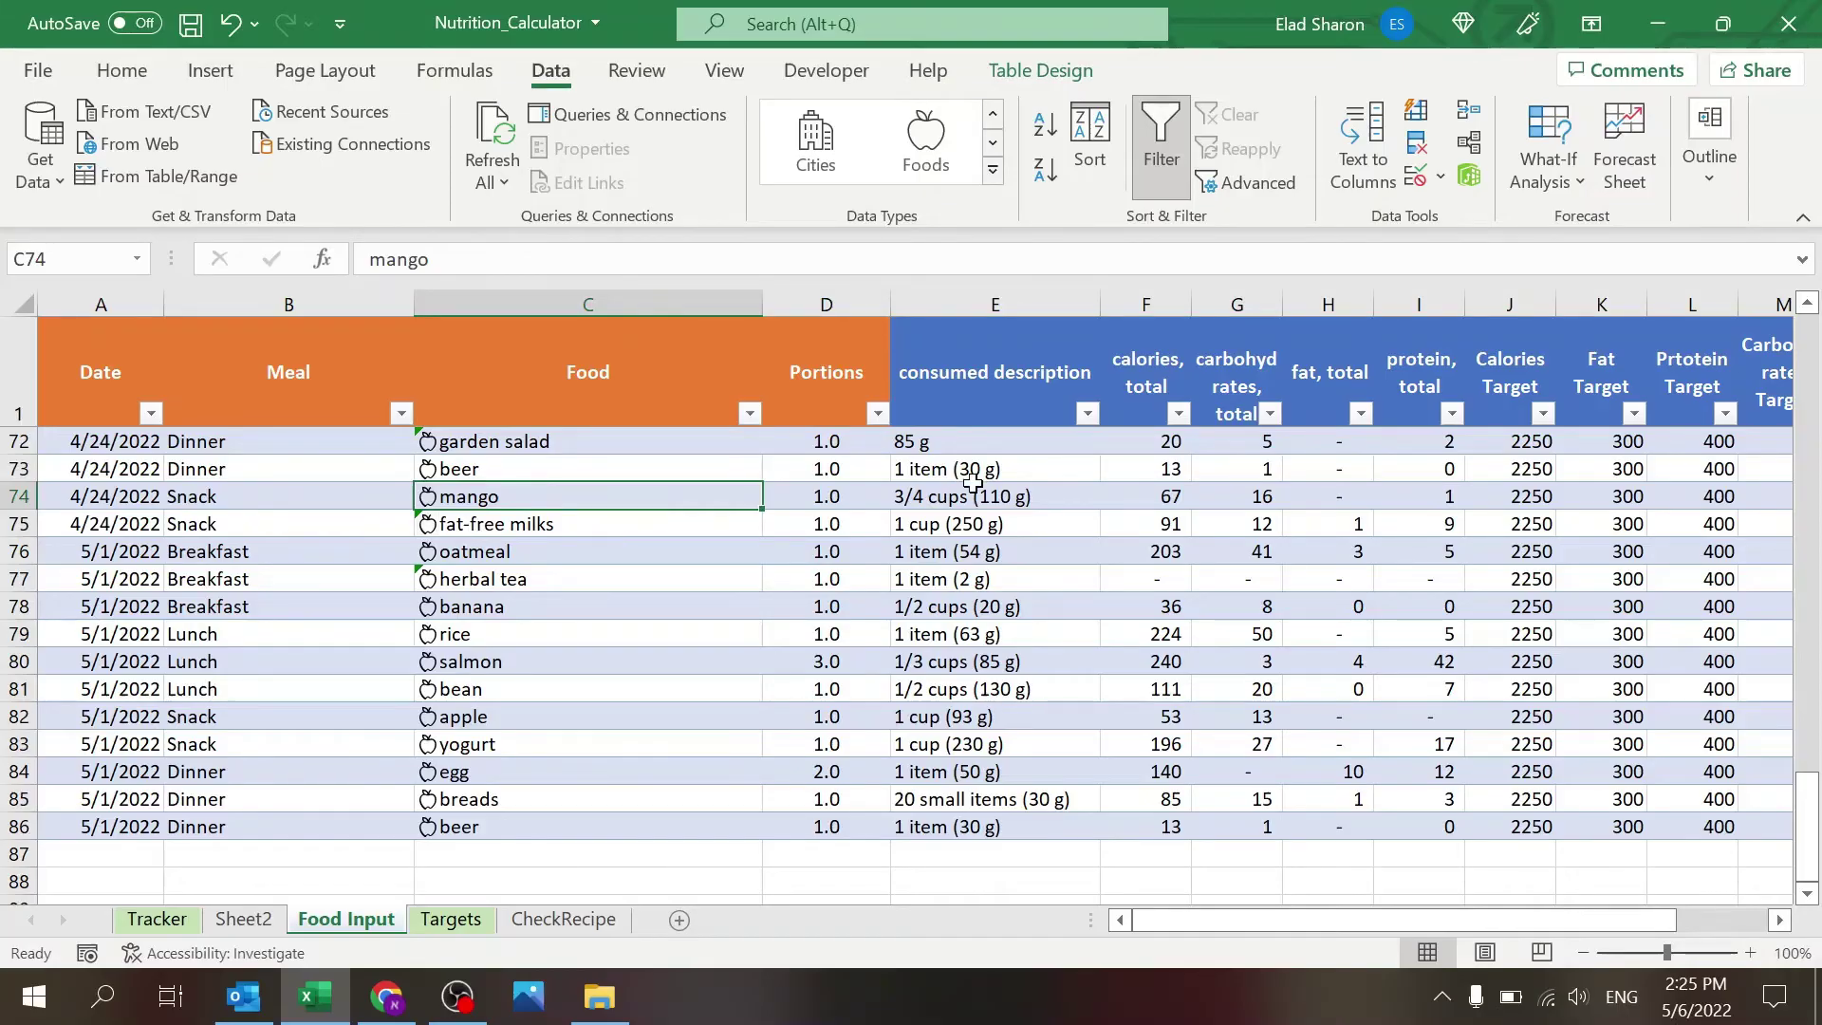
text(3 mango)
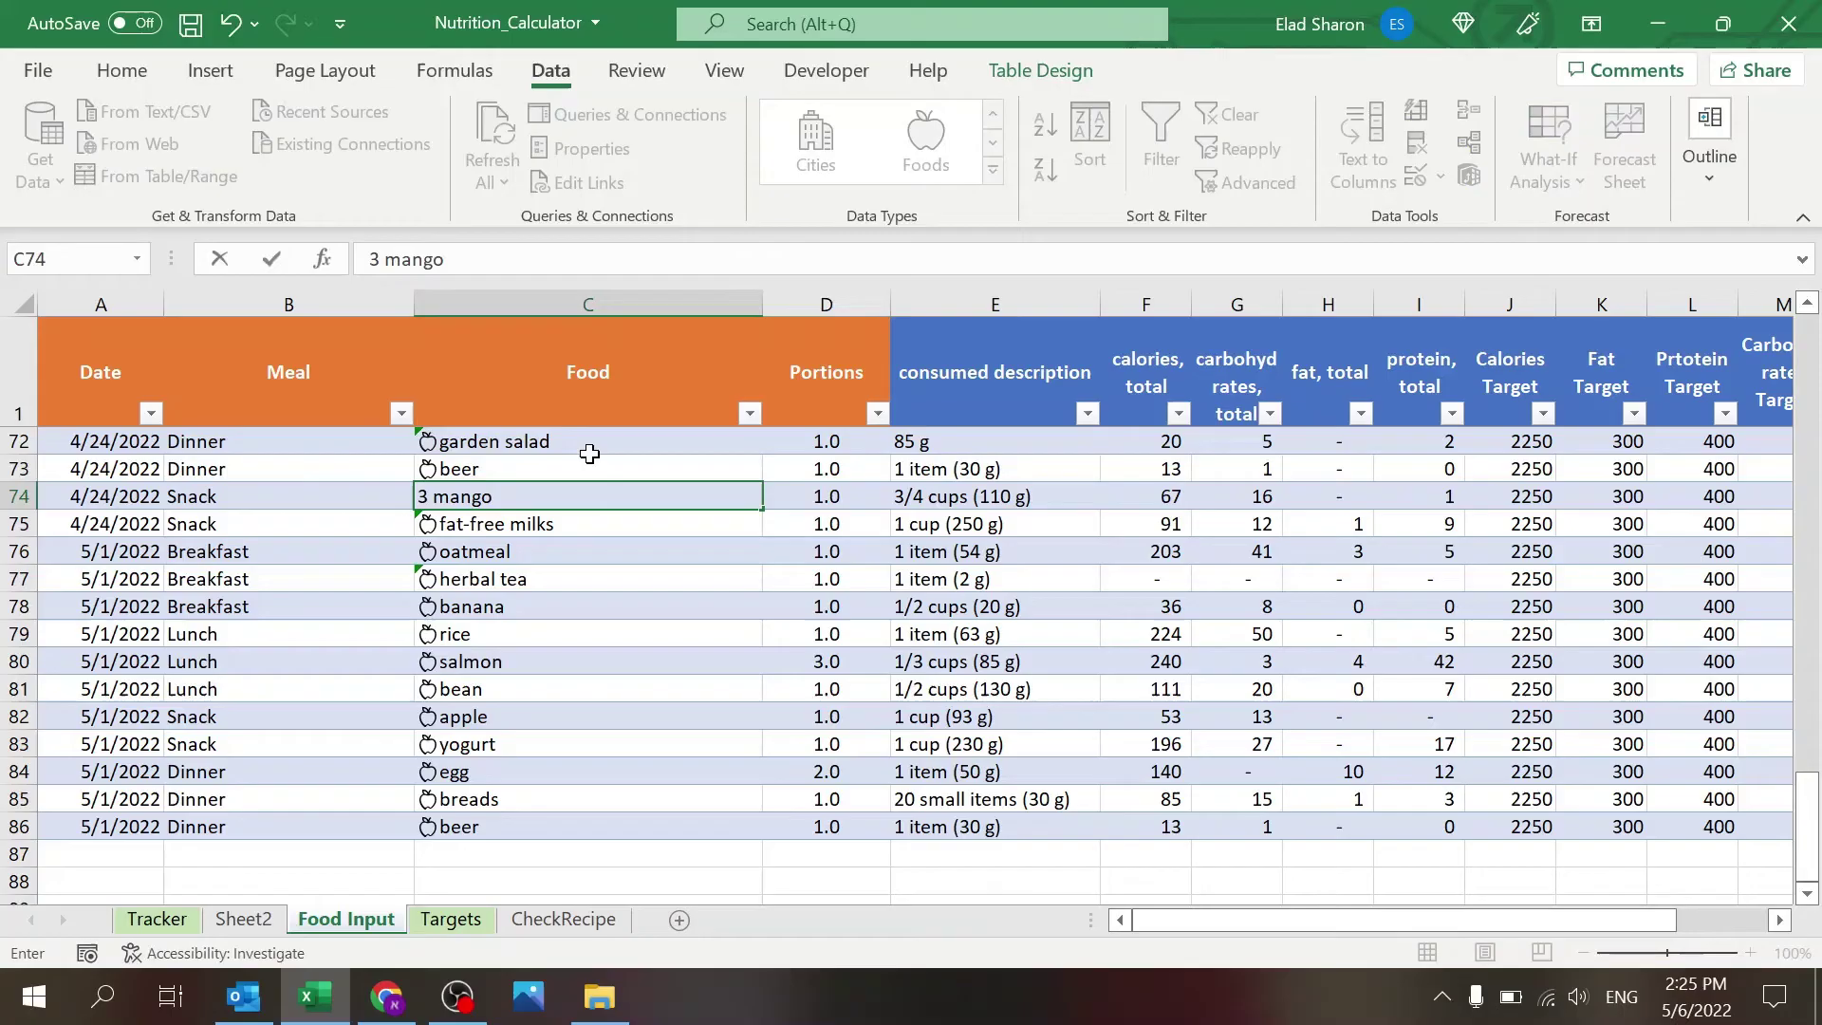
key(Return)
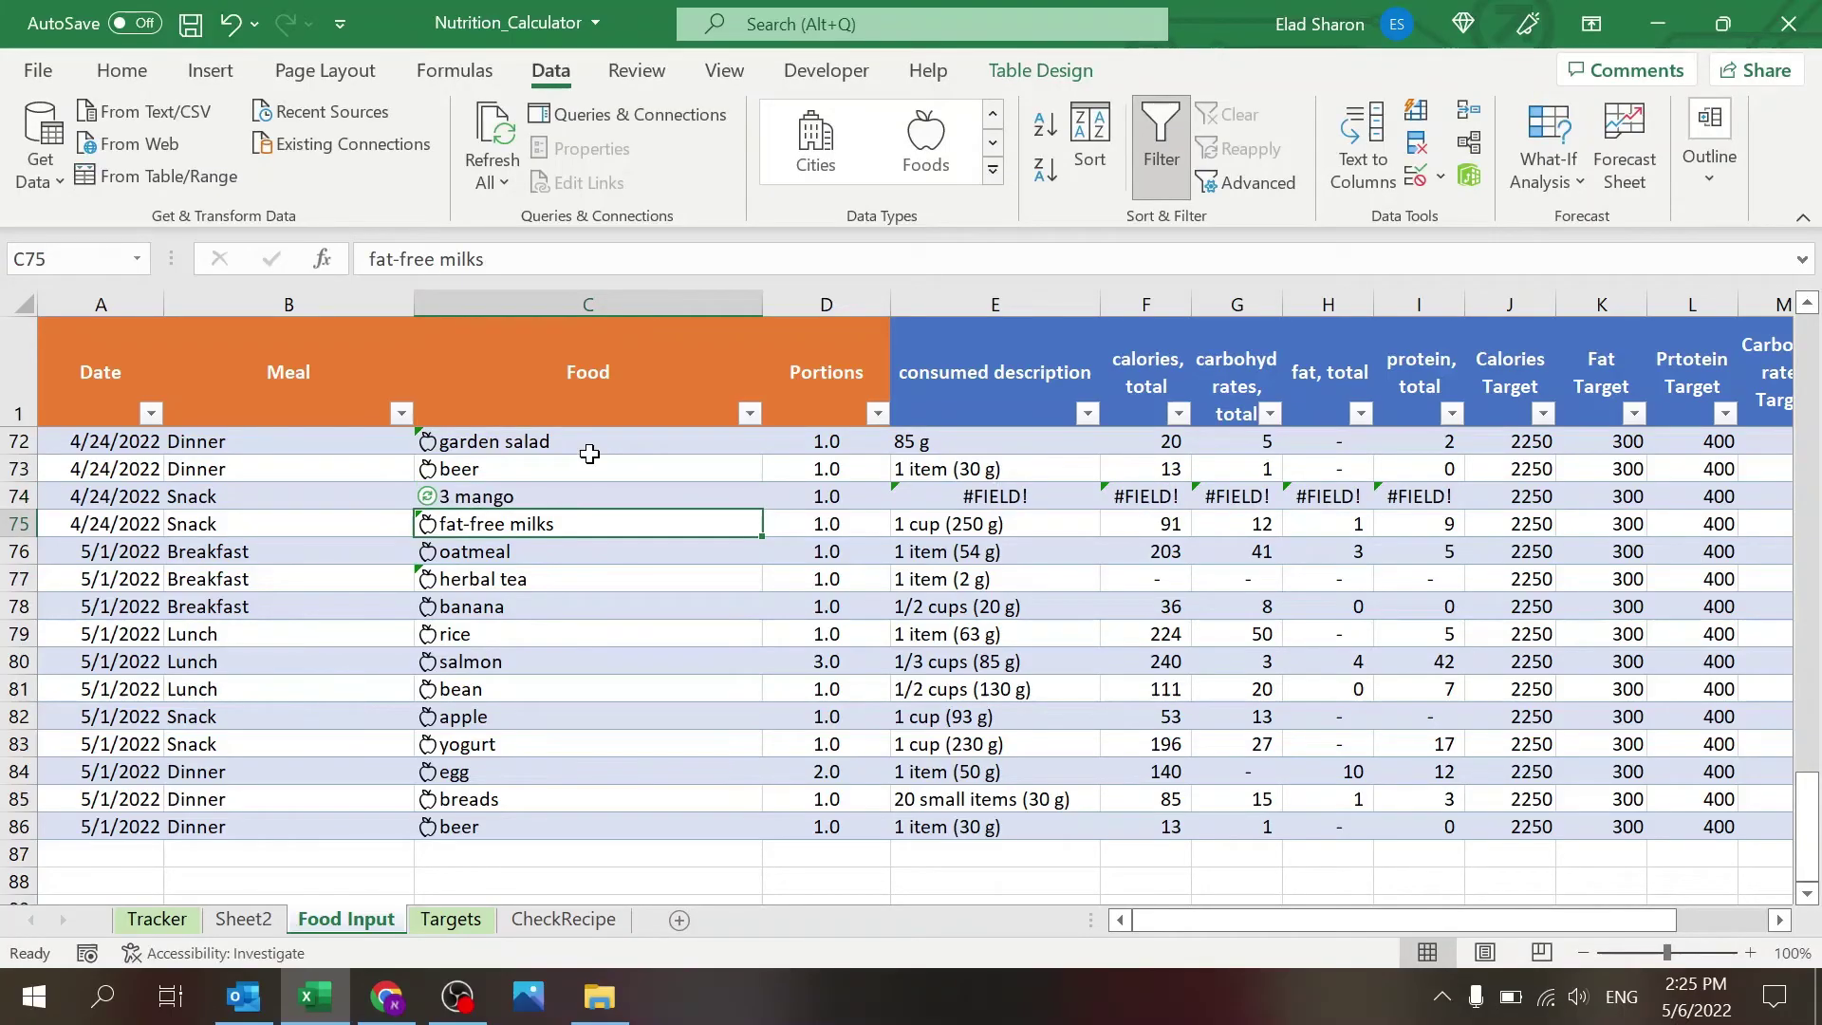
key(Up)
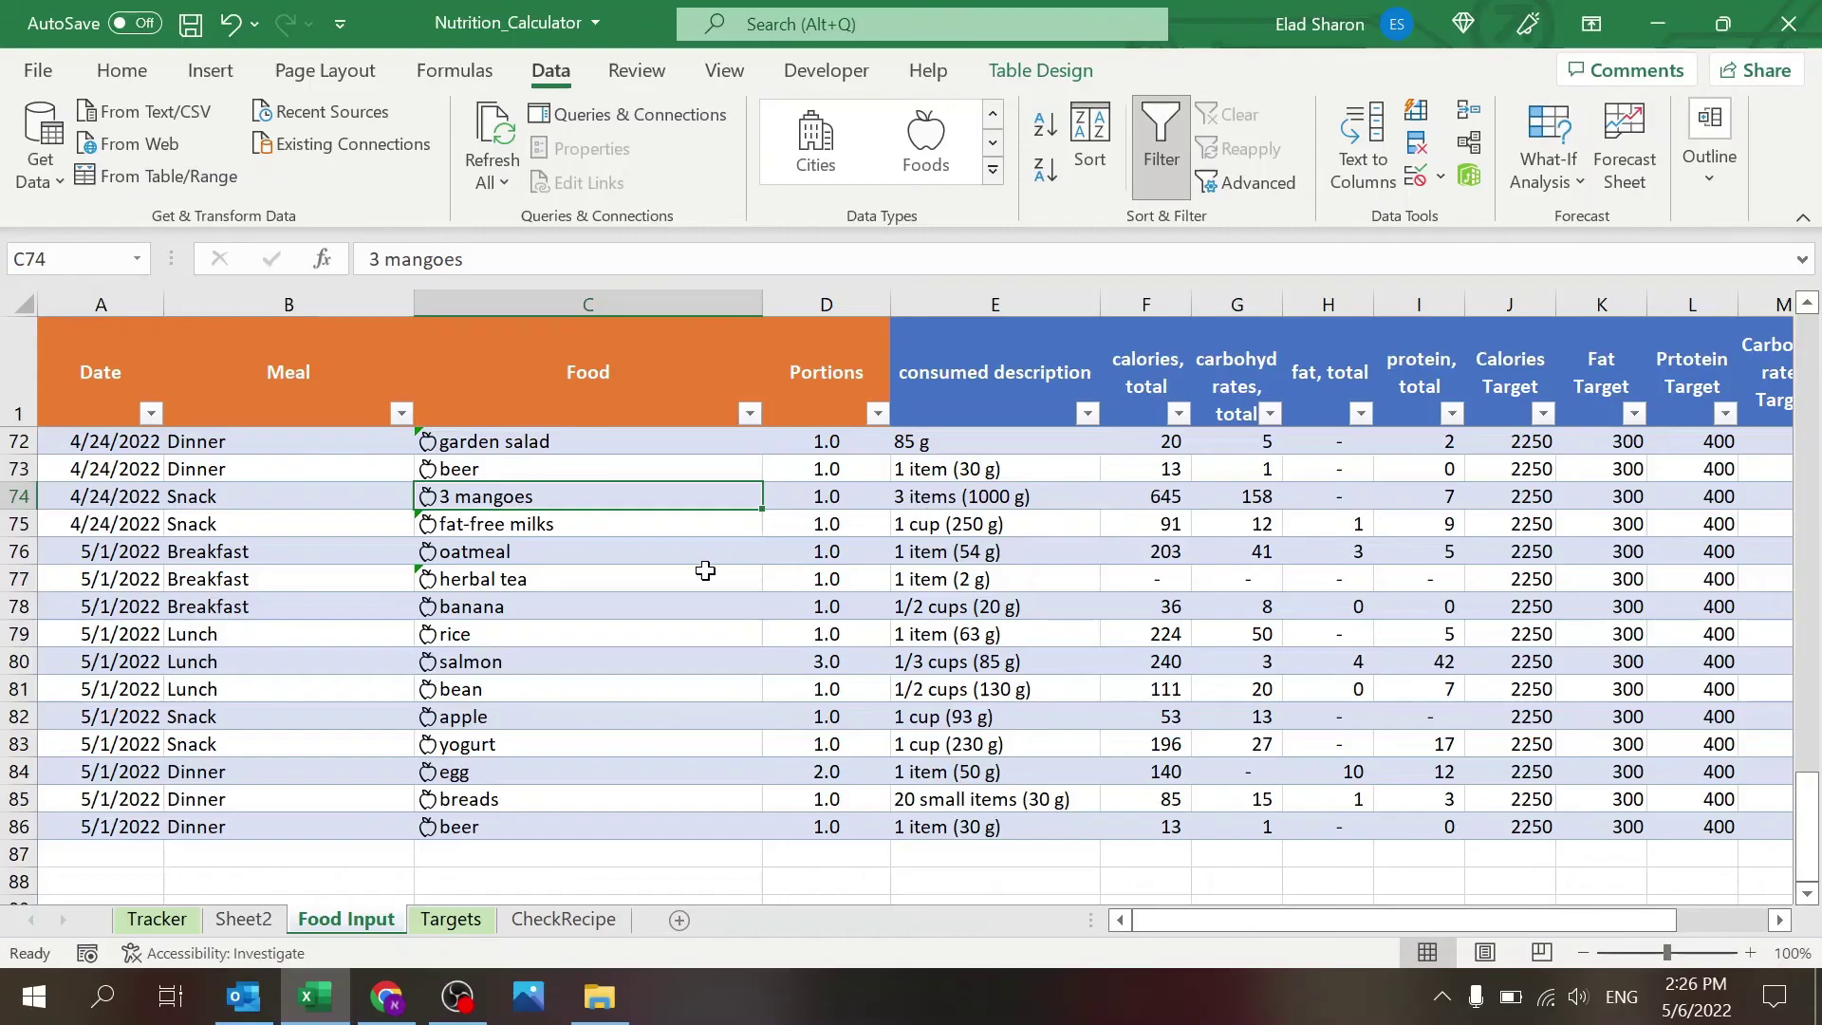
text(mango)
key(Return)
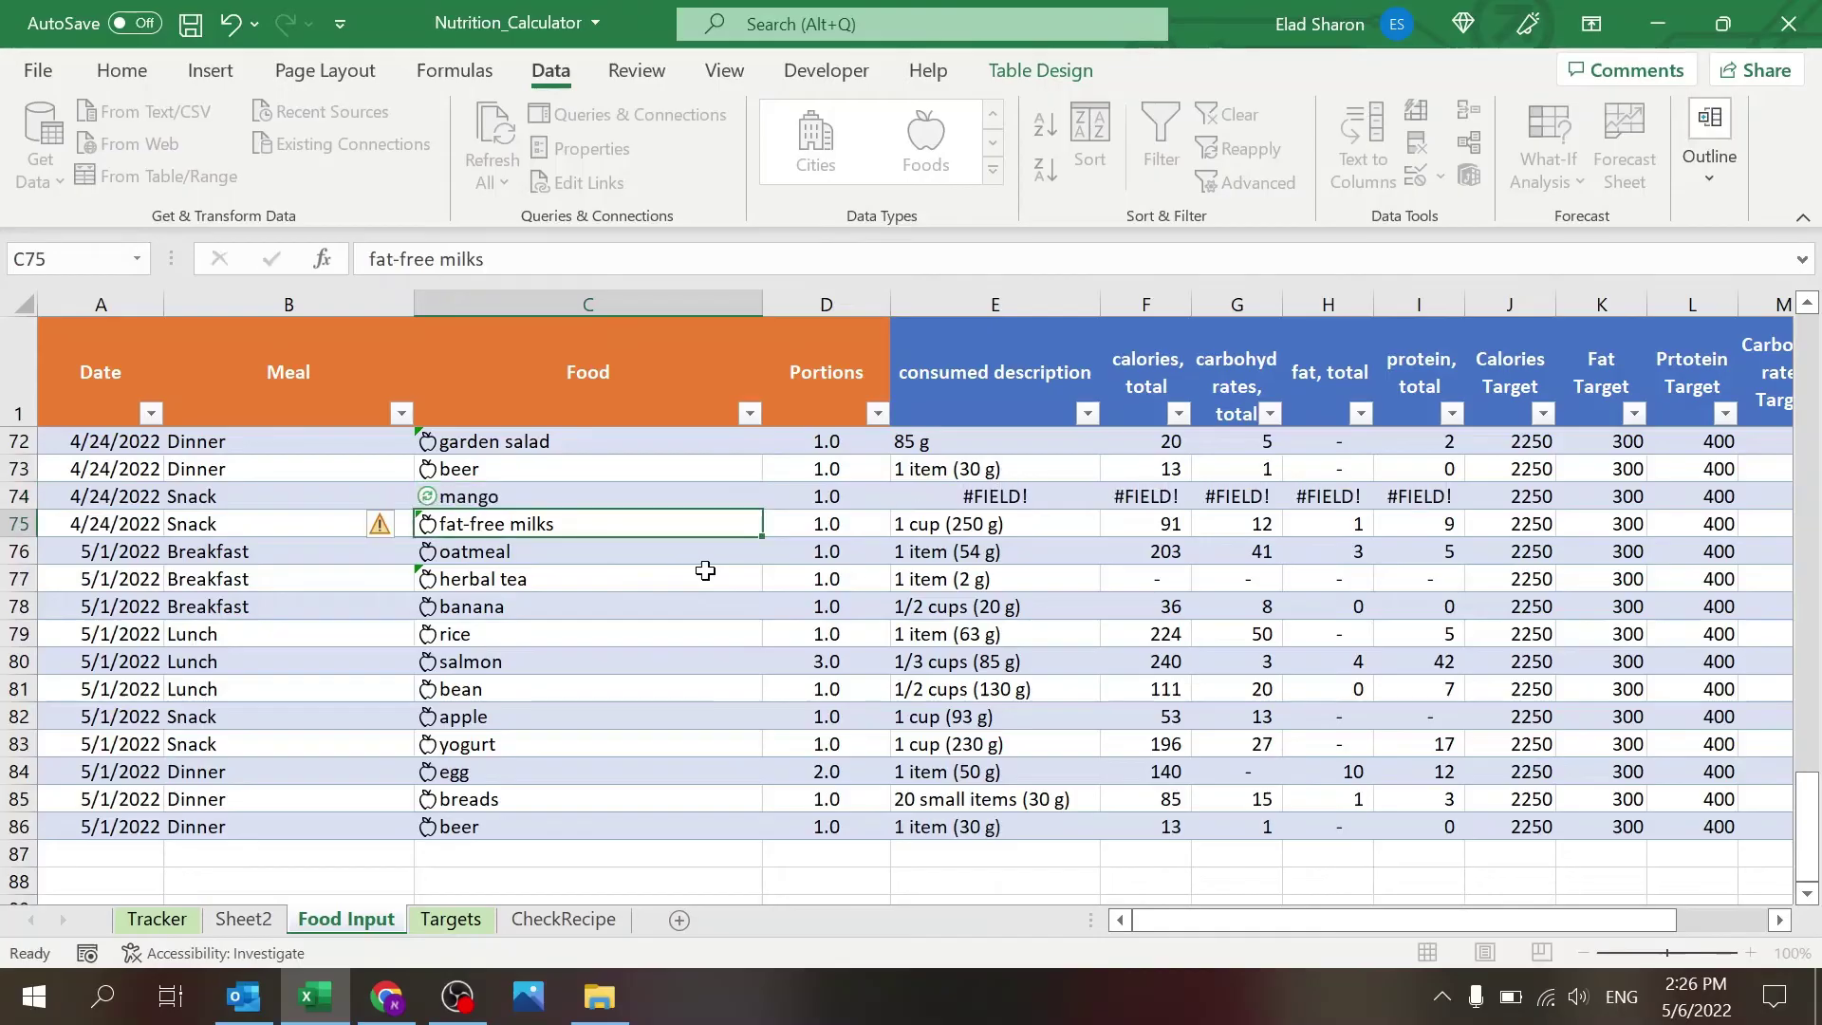
key(Up)
key(Right)
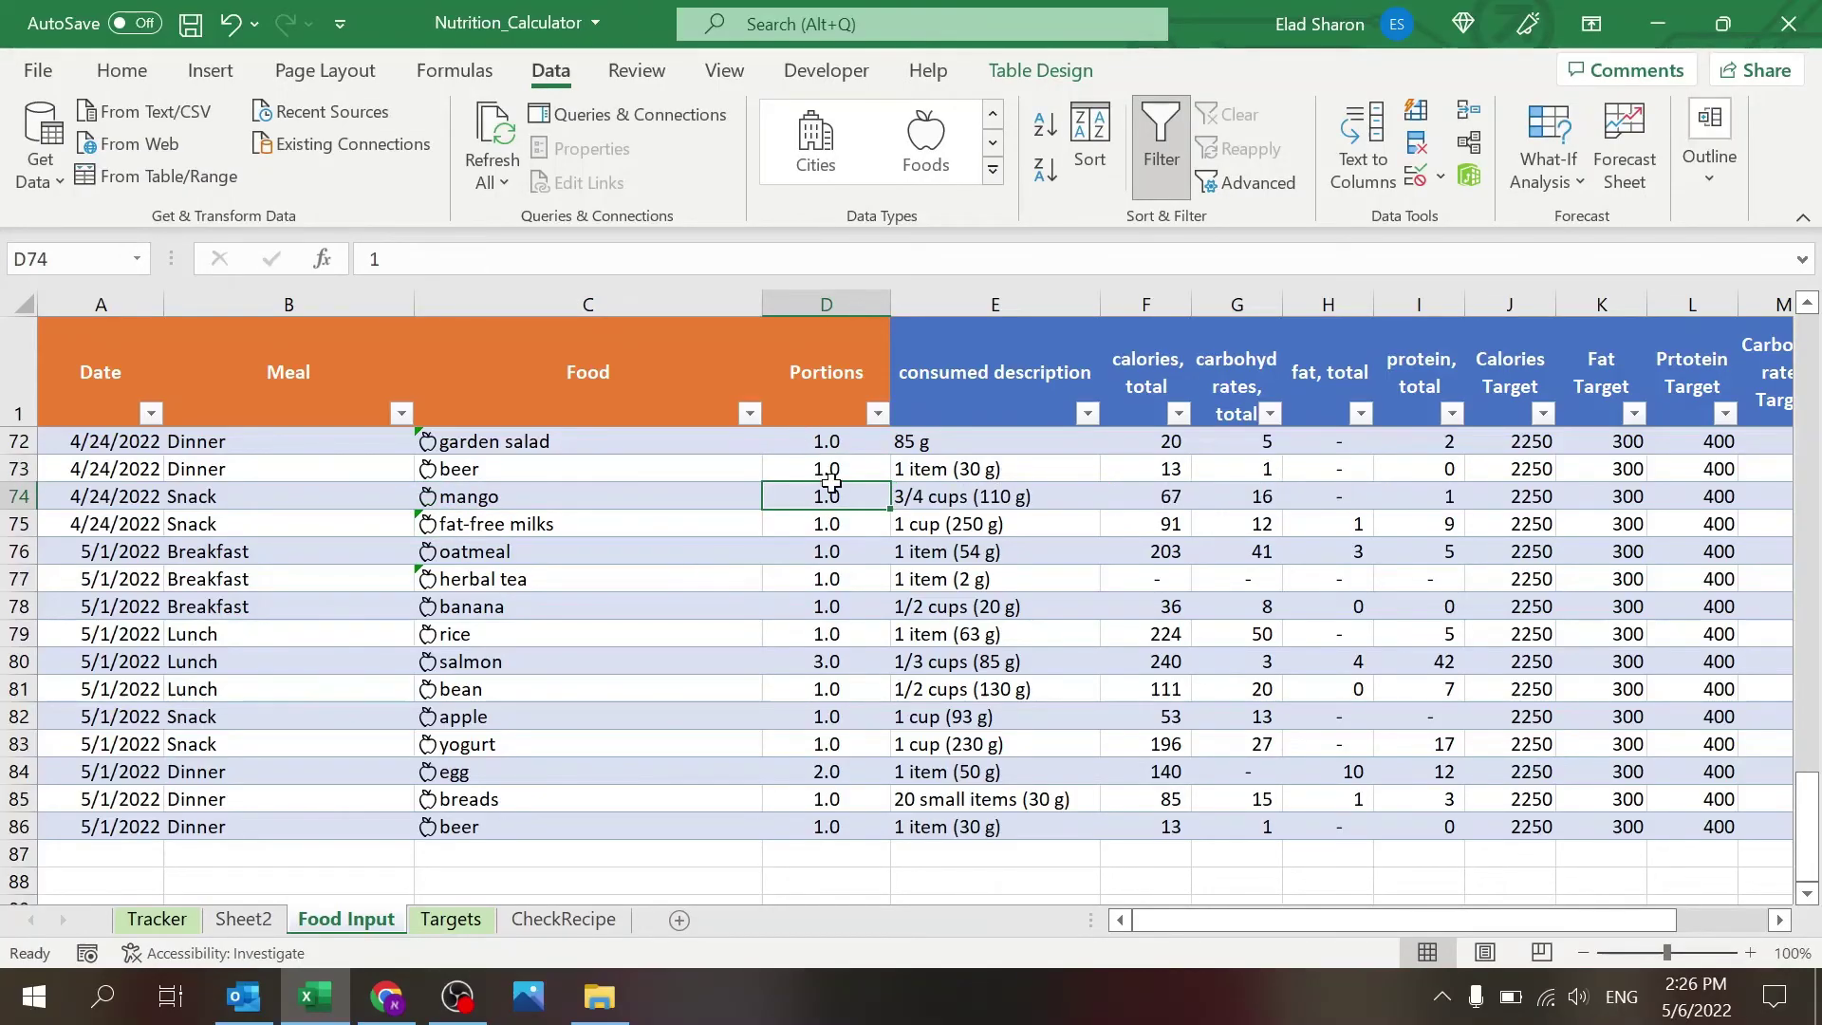
click(1133, 497)
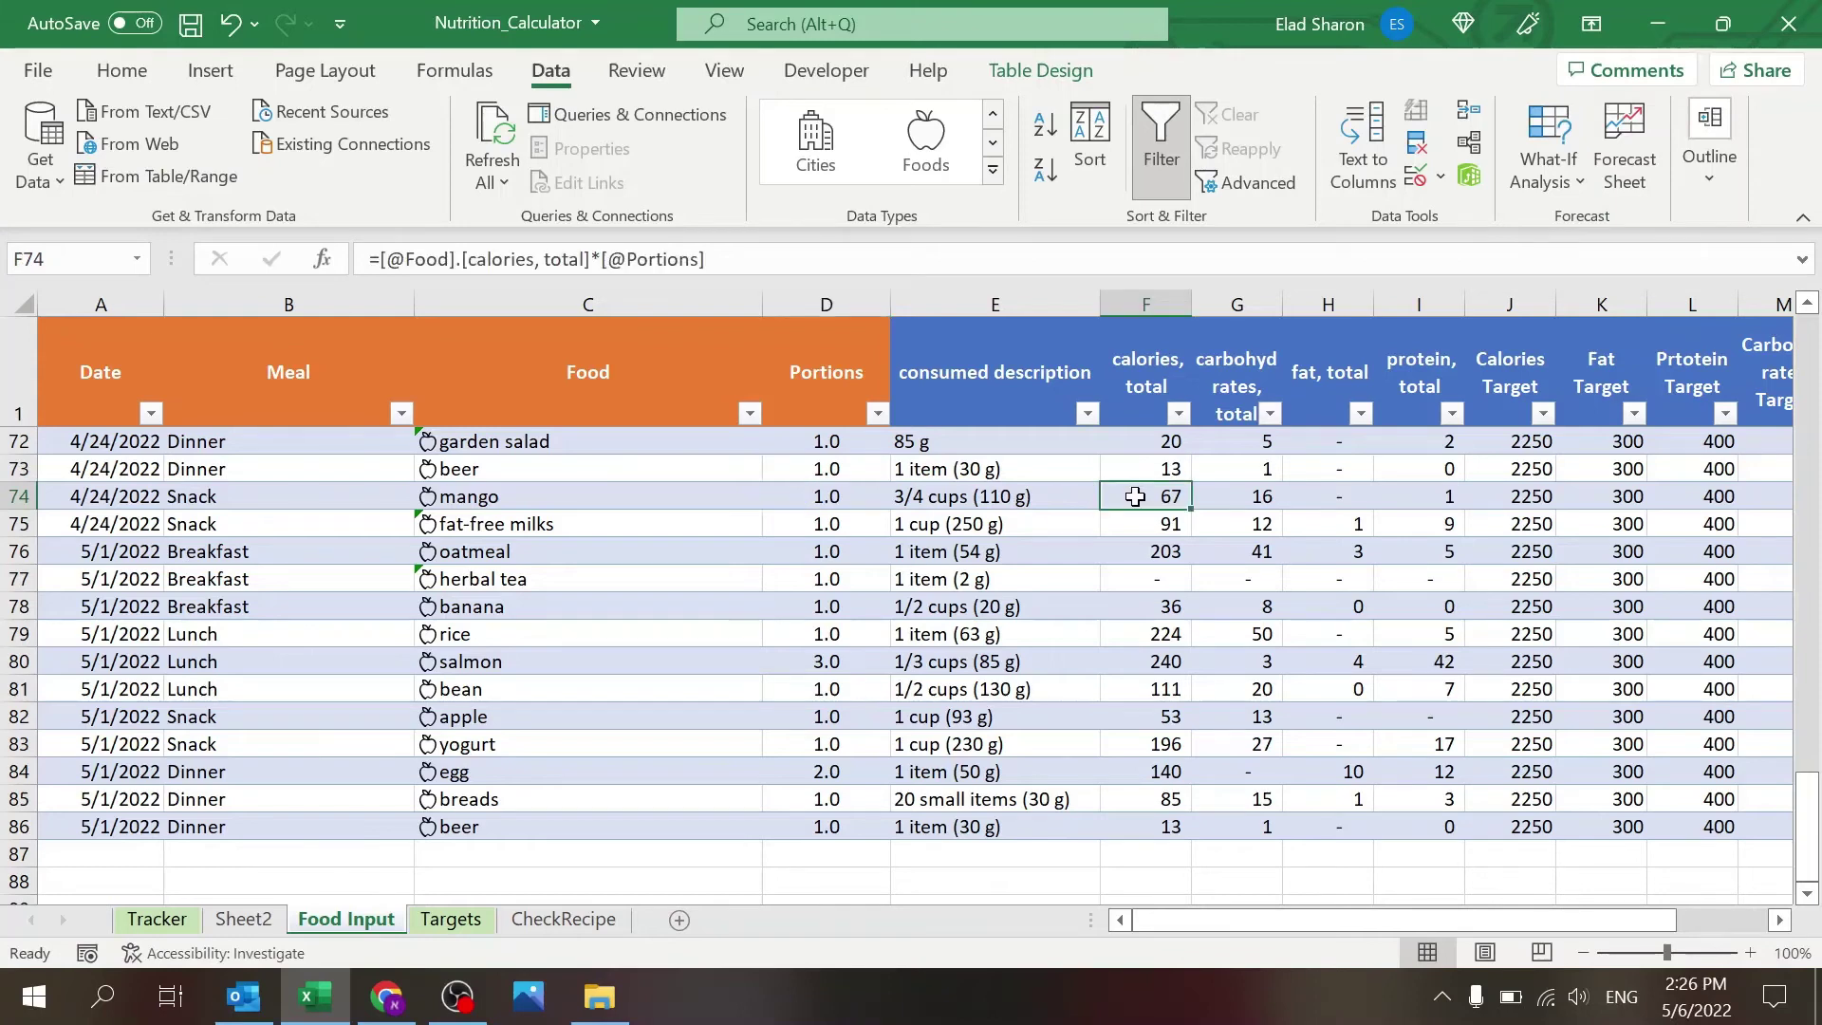
click(724, 252)
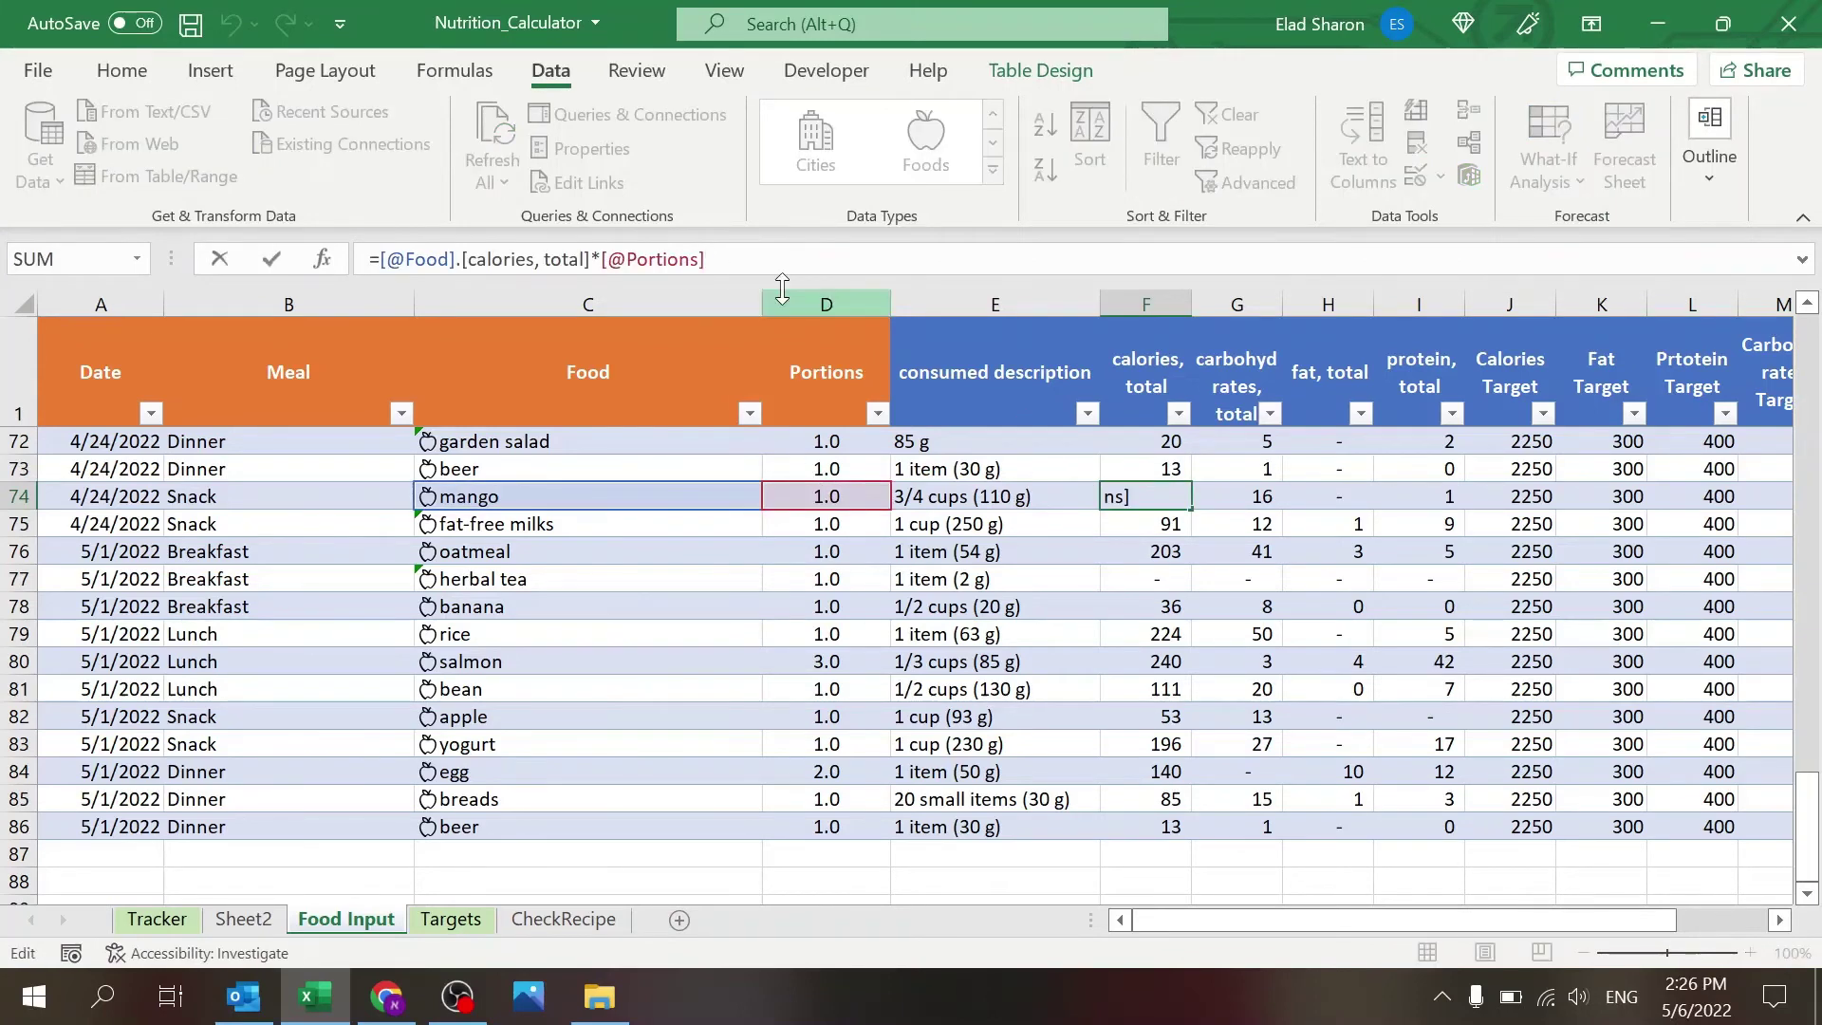
key(Escape)
On Sheet2, add a portion column in E with header 'portion' and value 1.
click(244, 918)
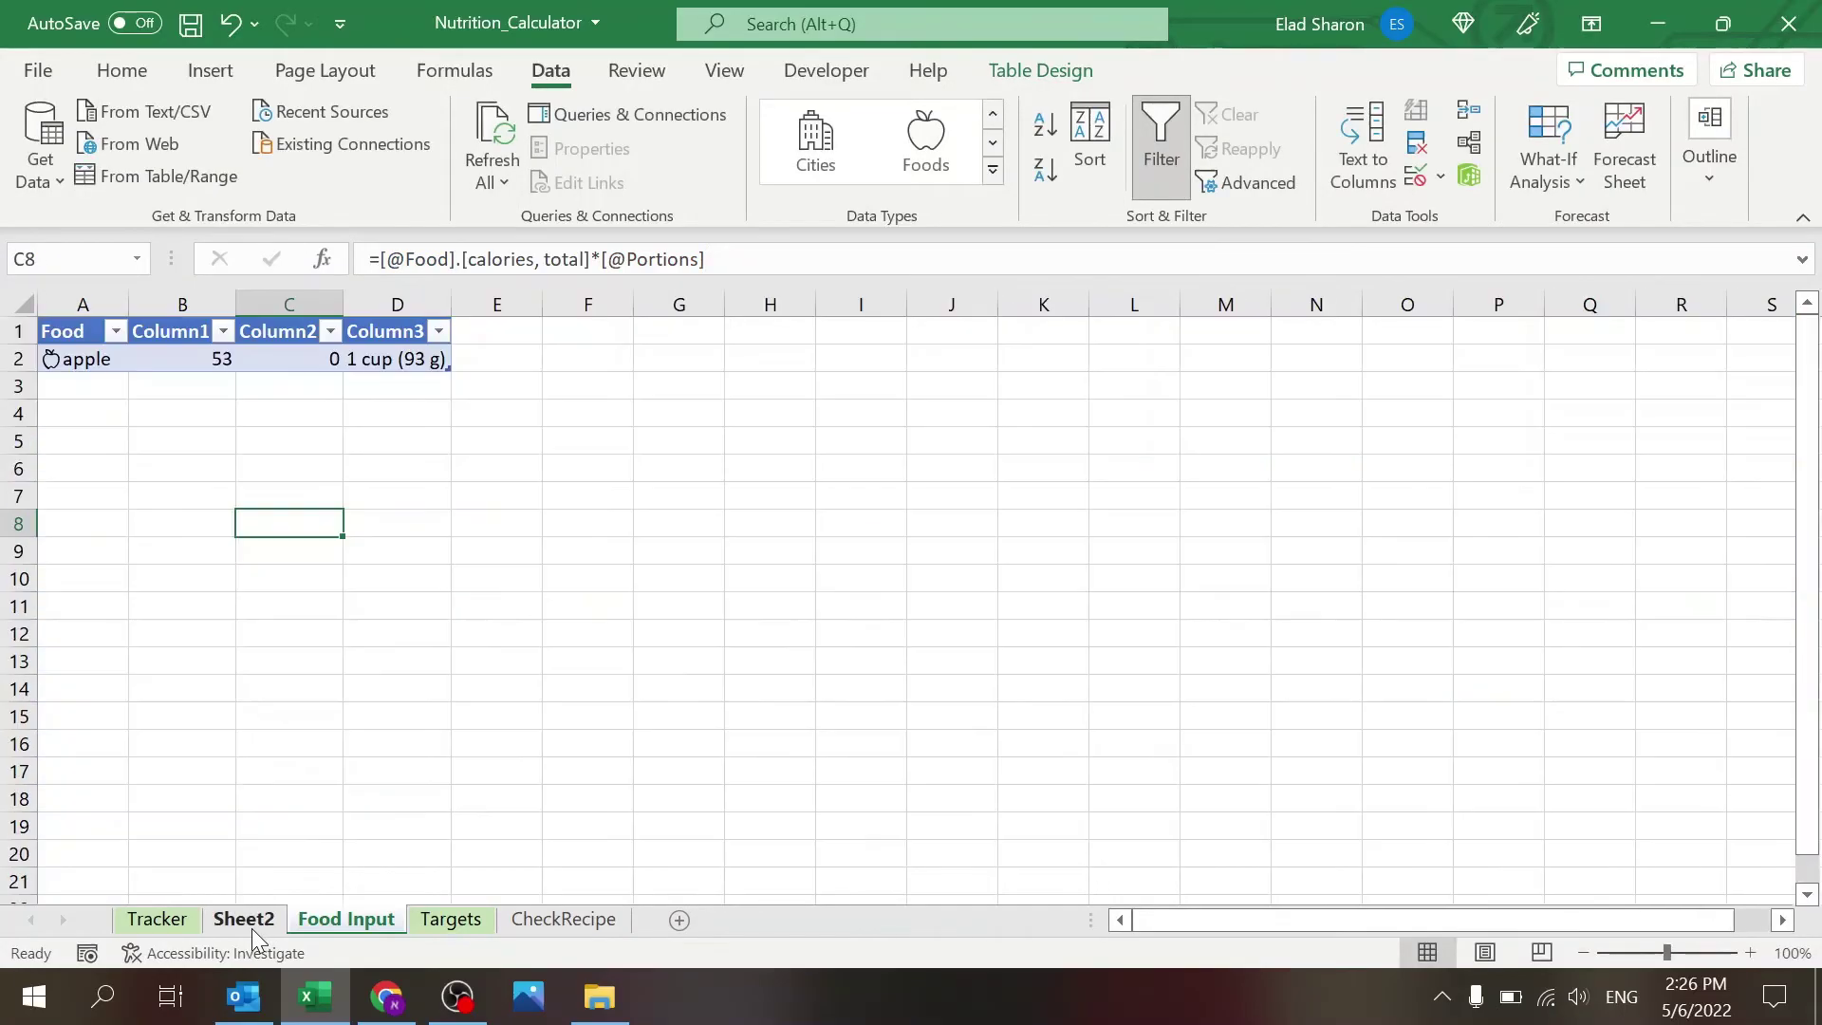
click(418, 353)
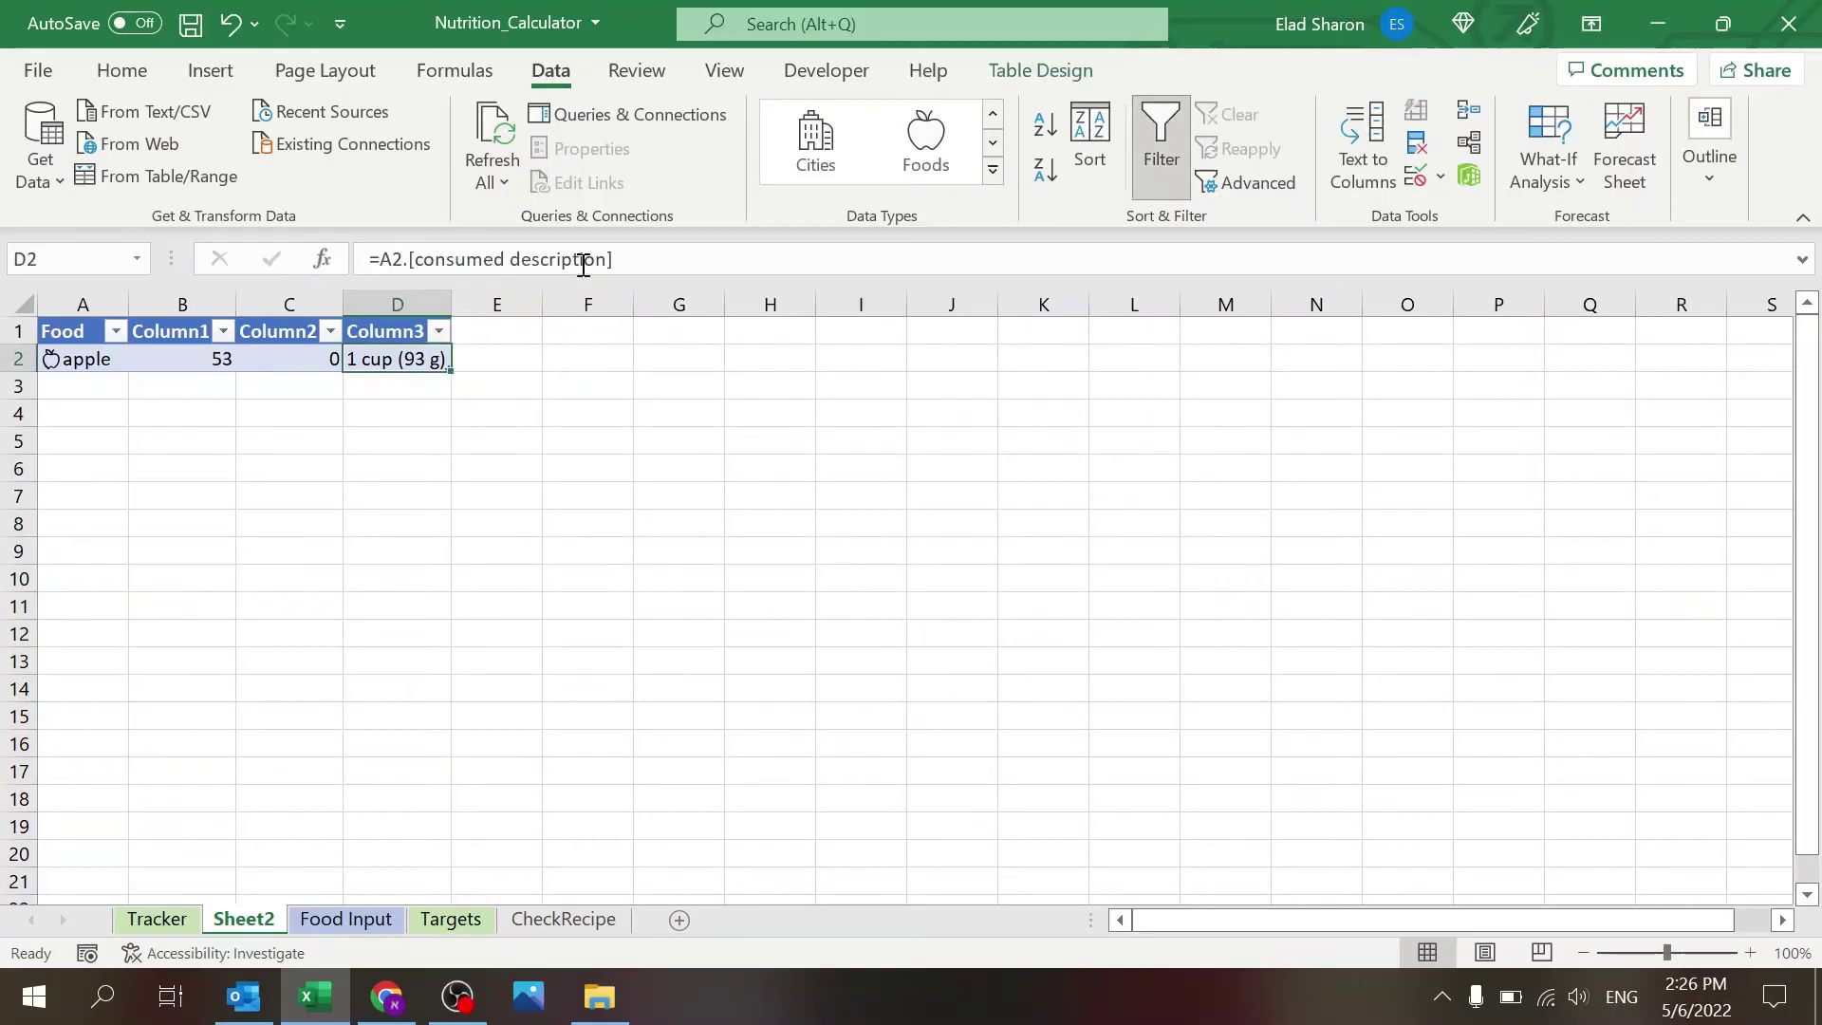
click(504, 330)
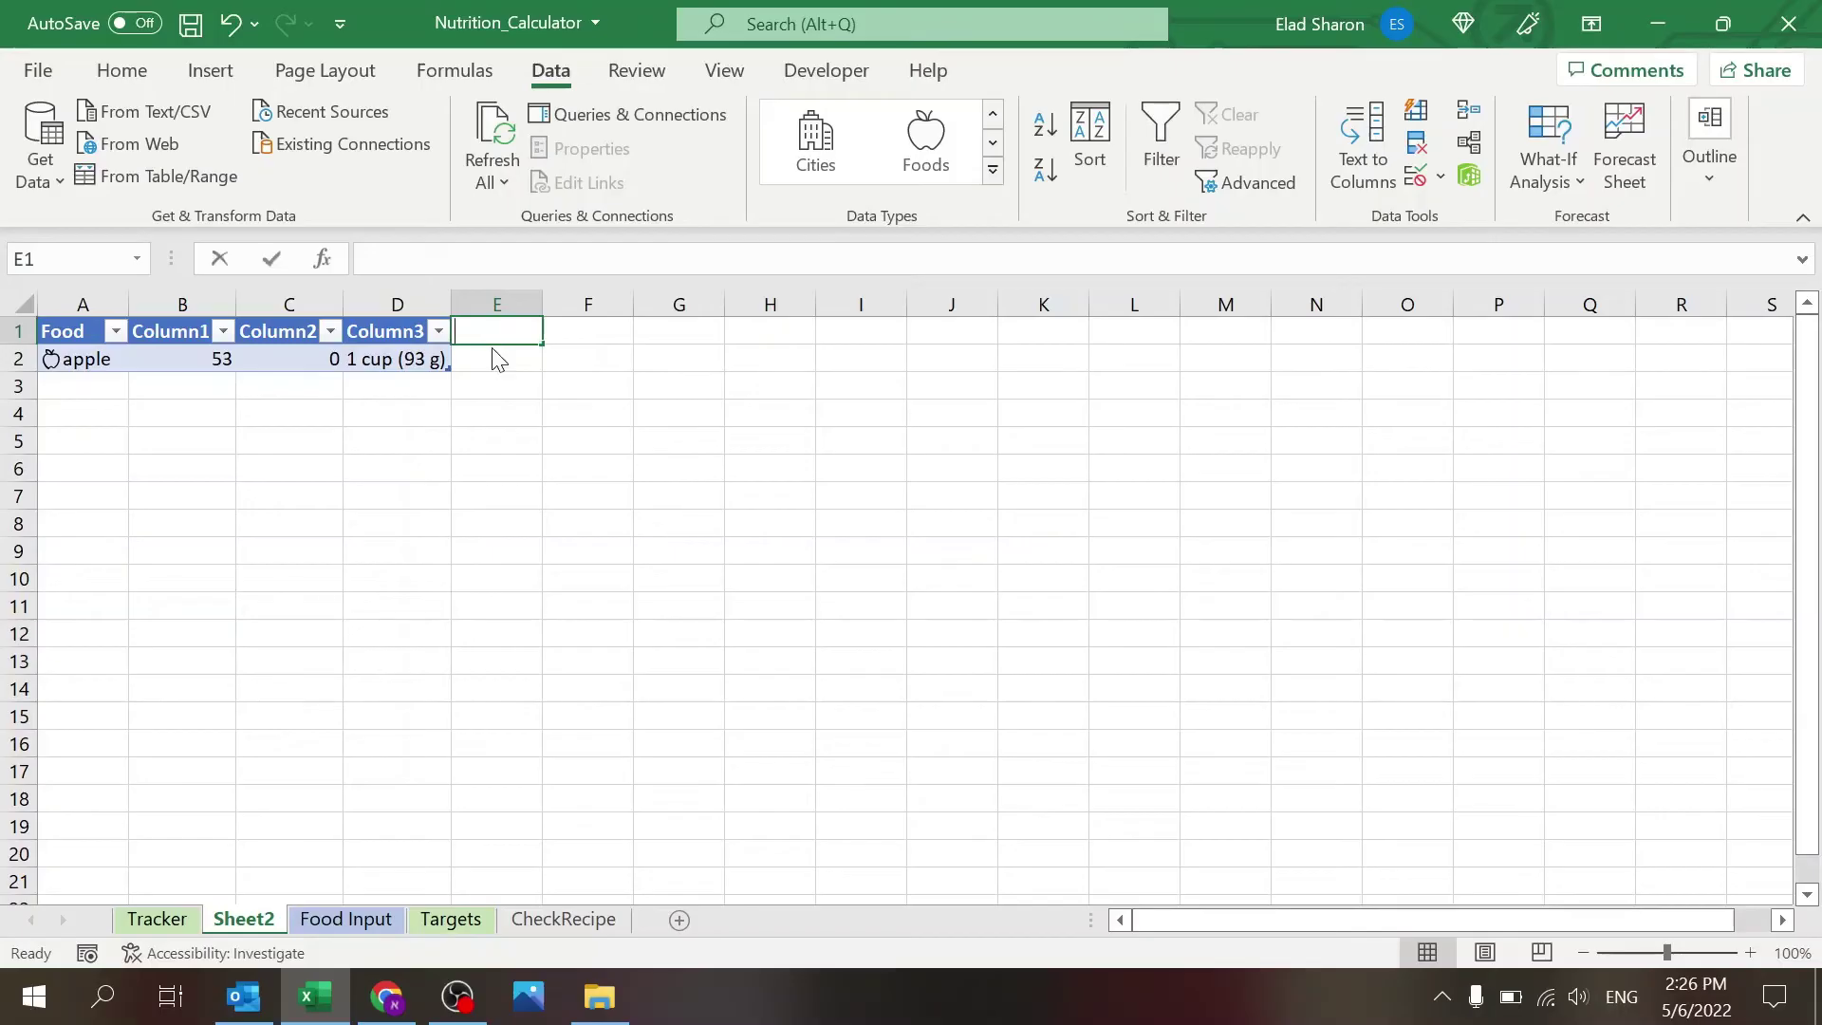
text(portion)
key(Return)
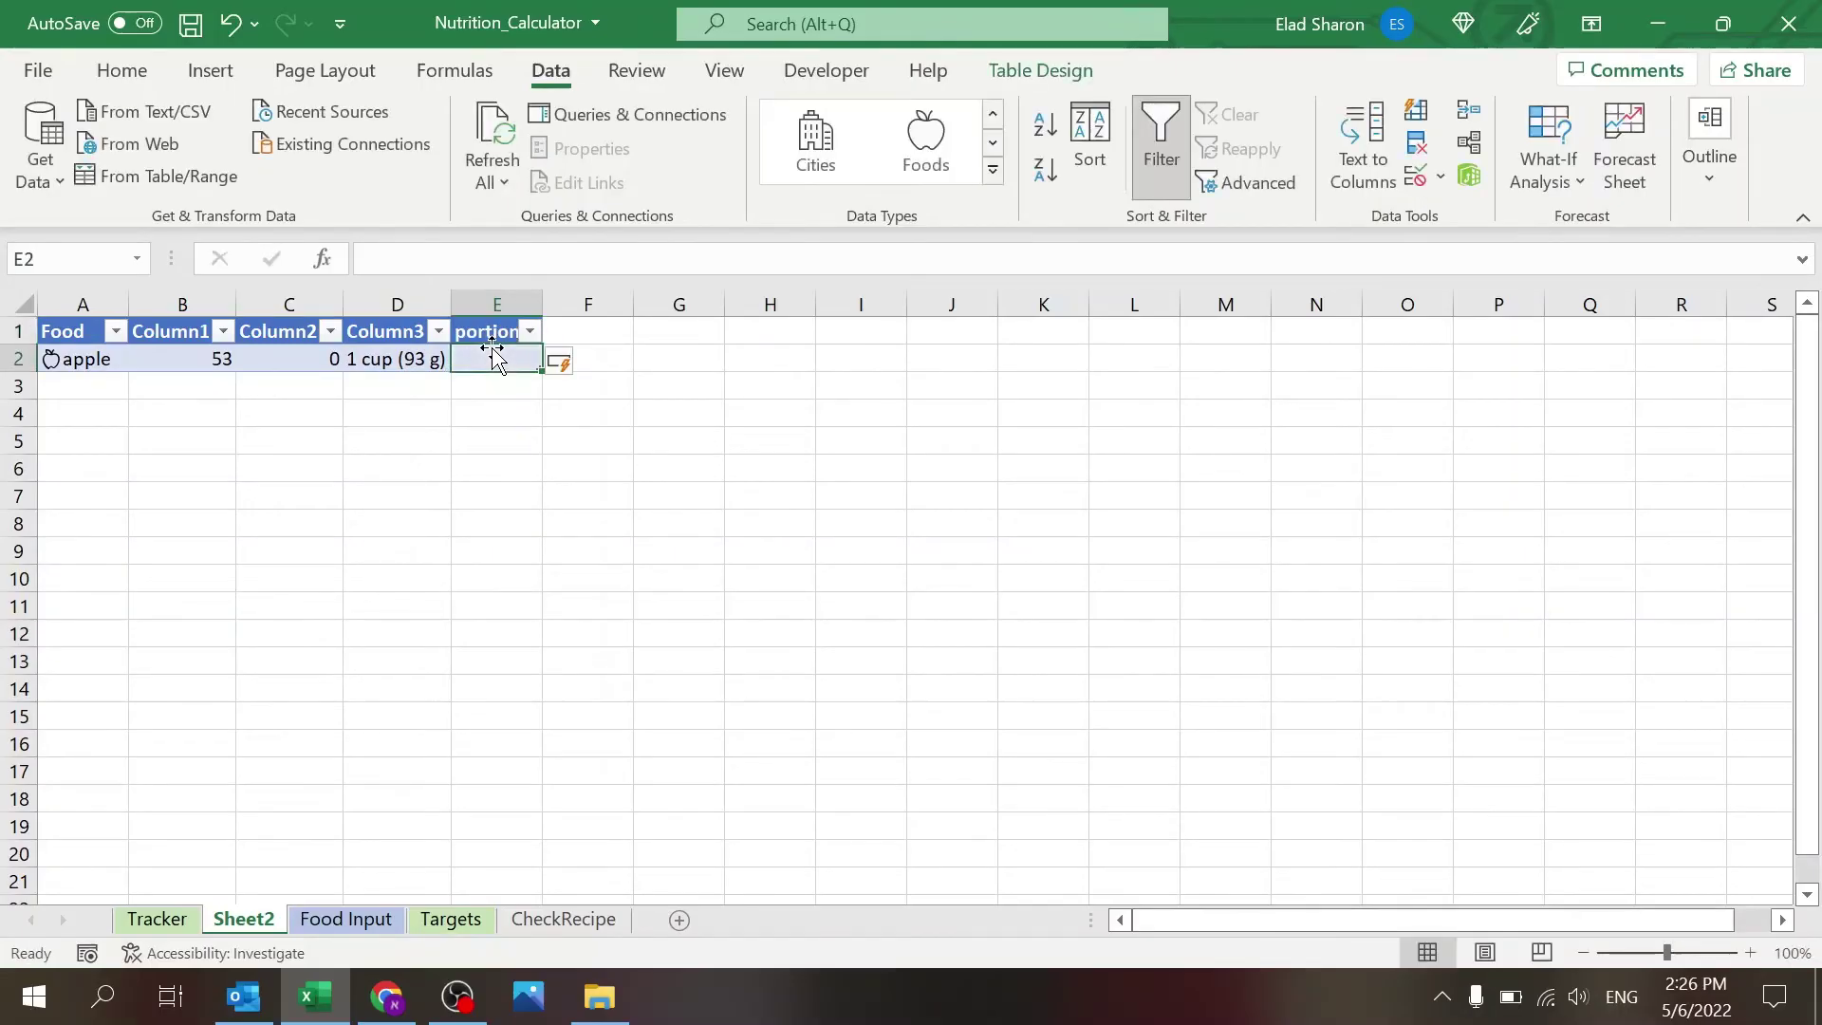
text(1)
key(Left)
Try multiplying the D2 description formula by the portion, then undo it.
click(707, 252)
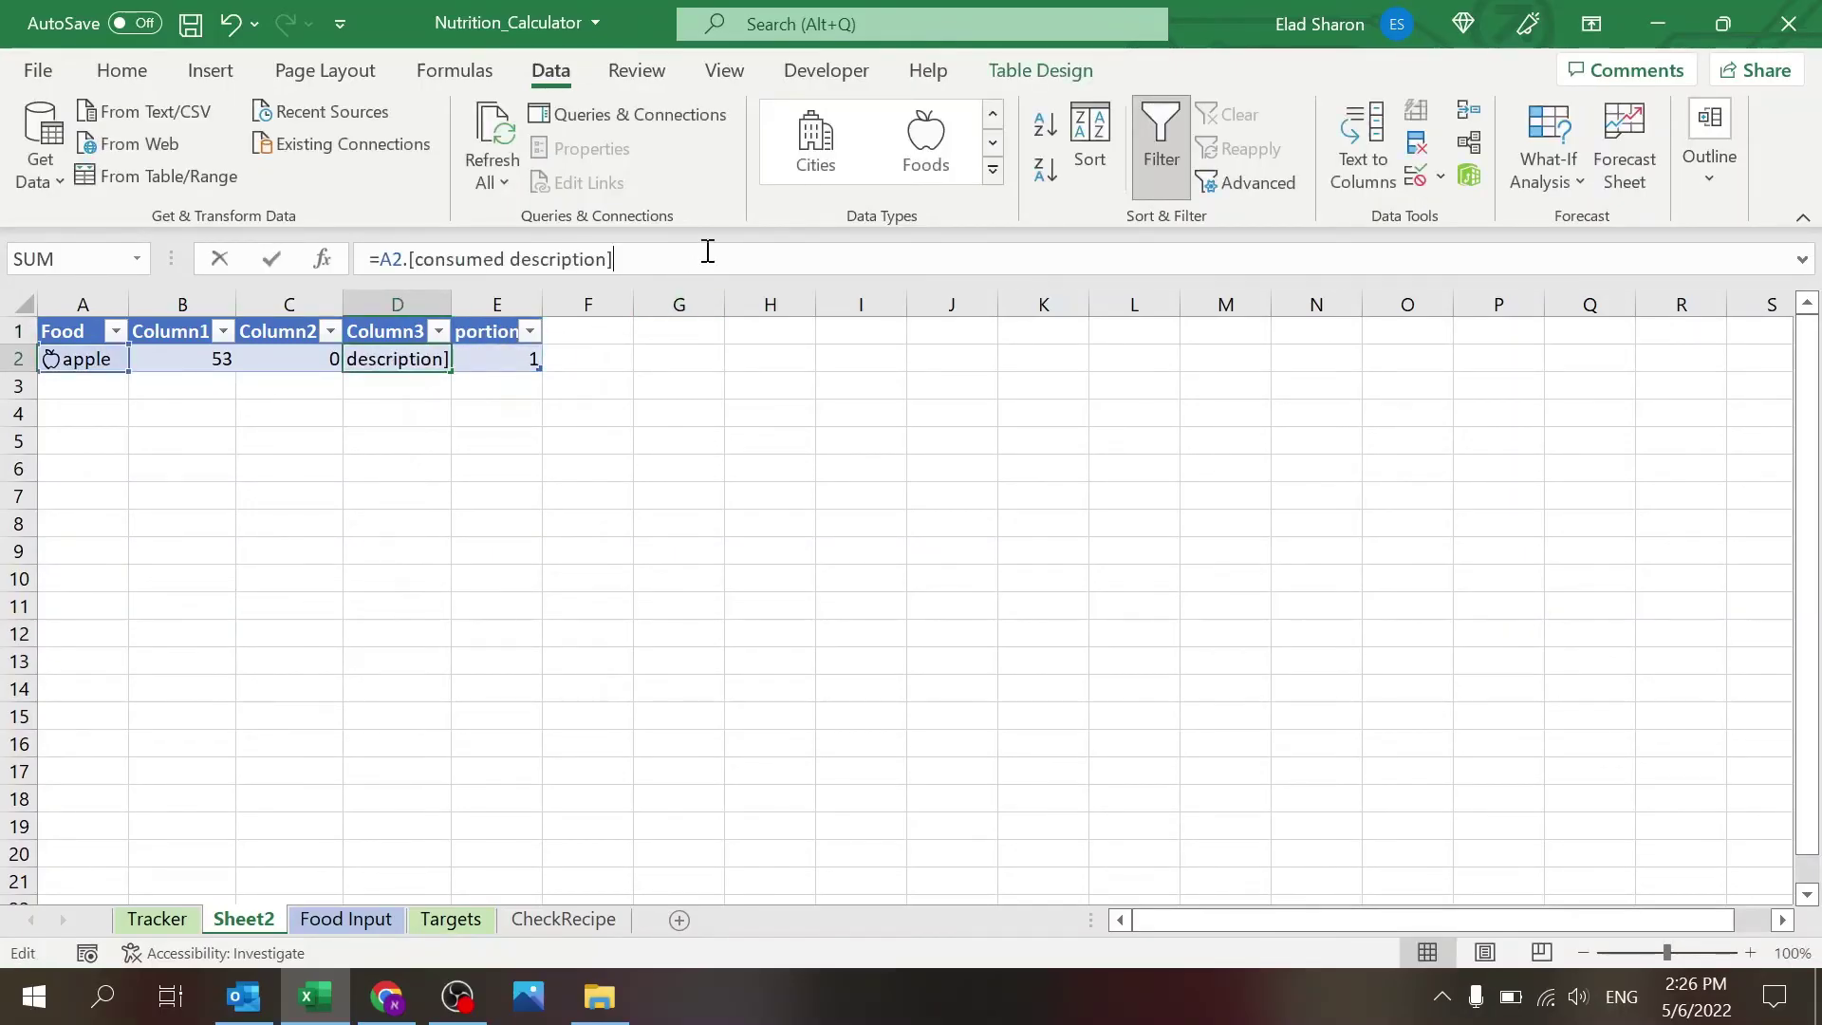
text(*)
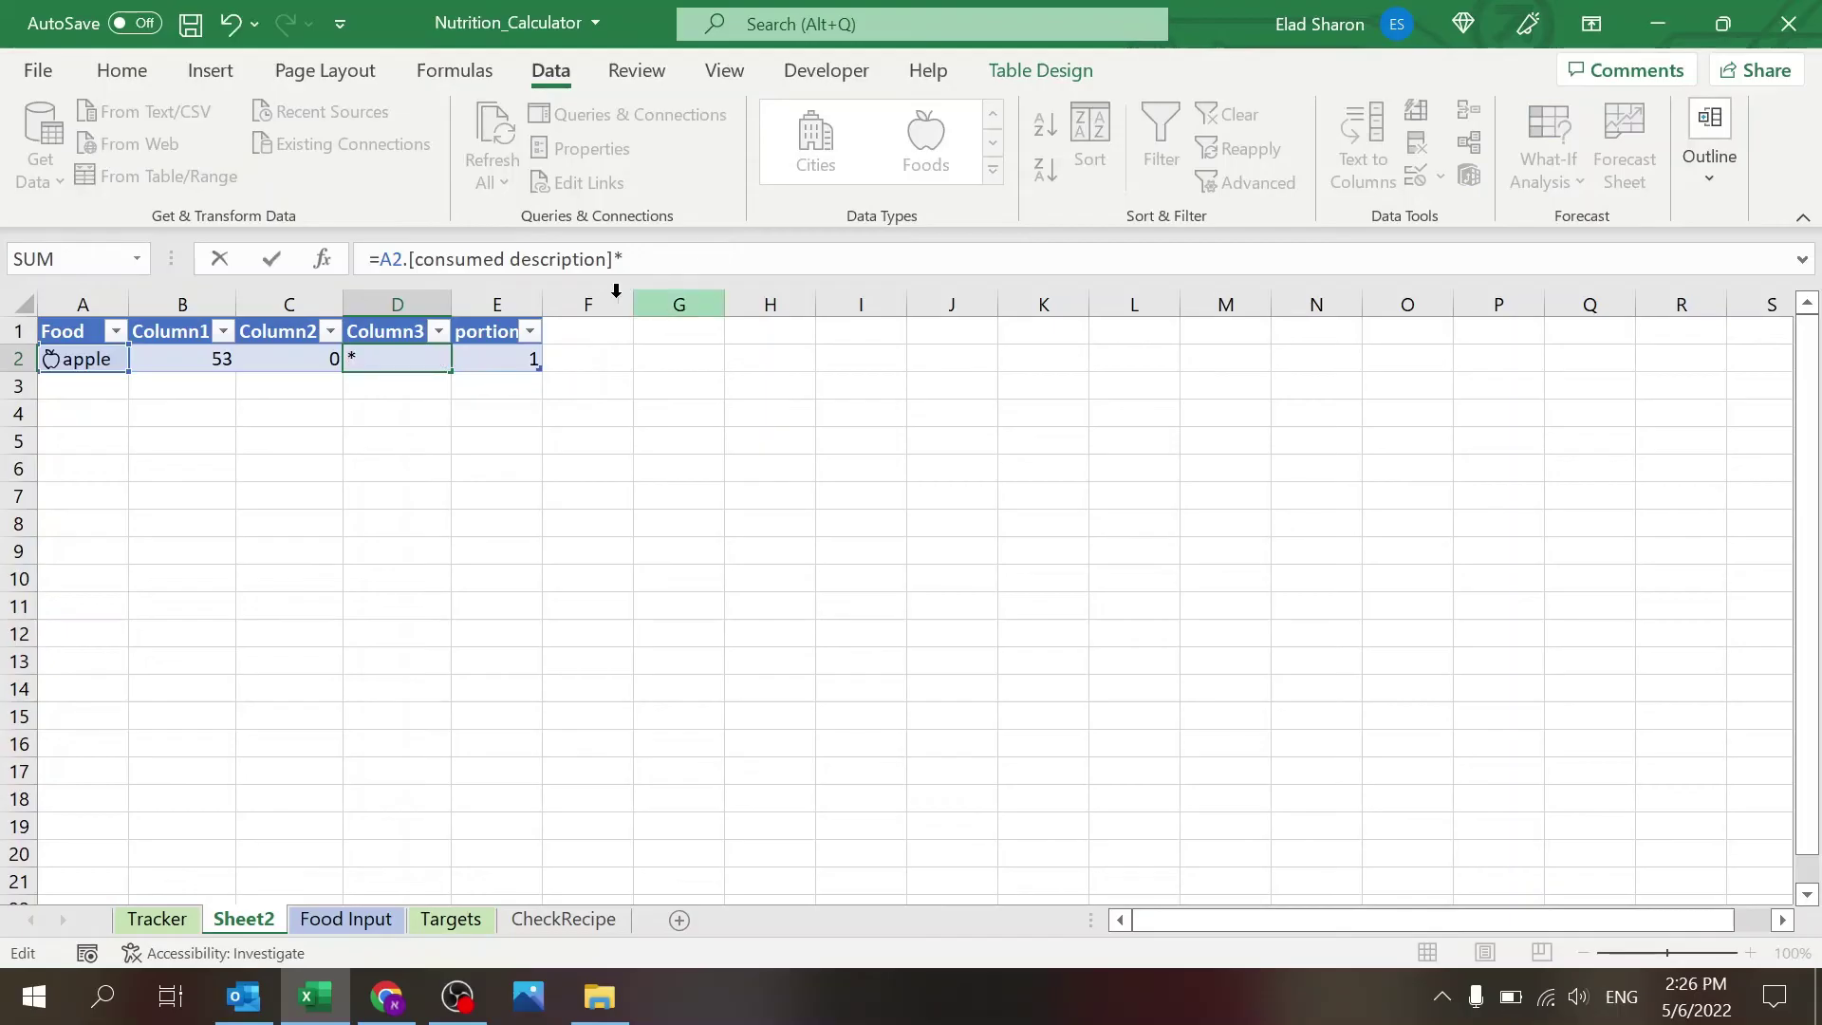
click(508, 360)
key(ctrl+Return)
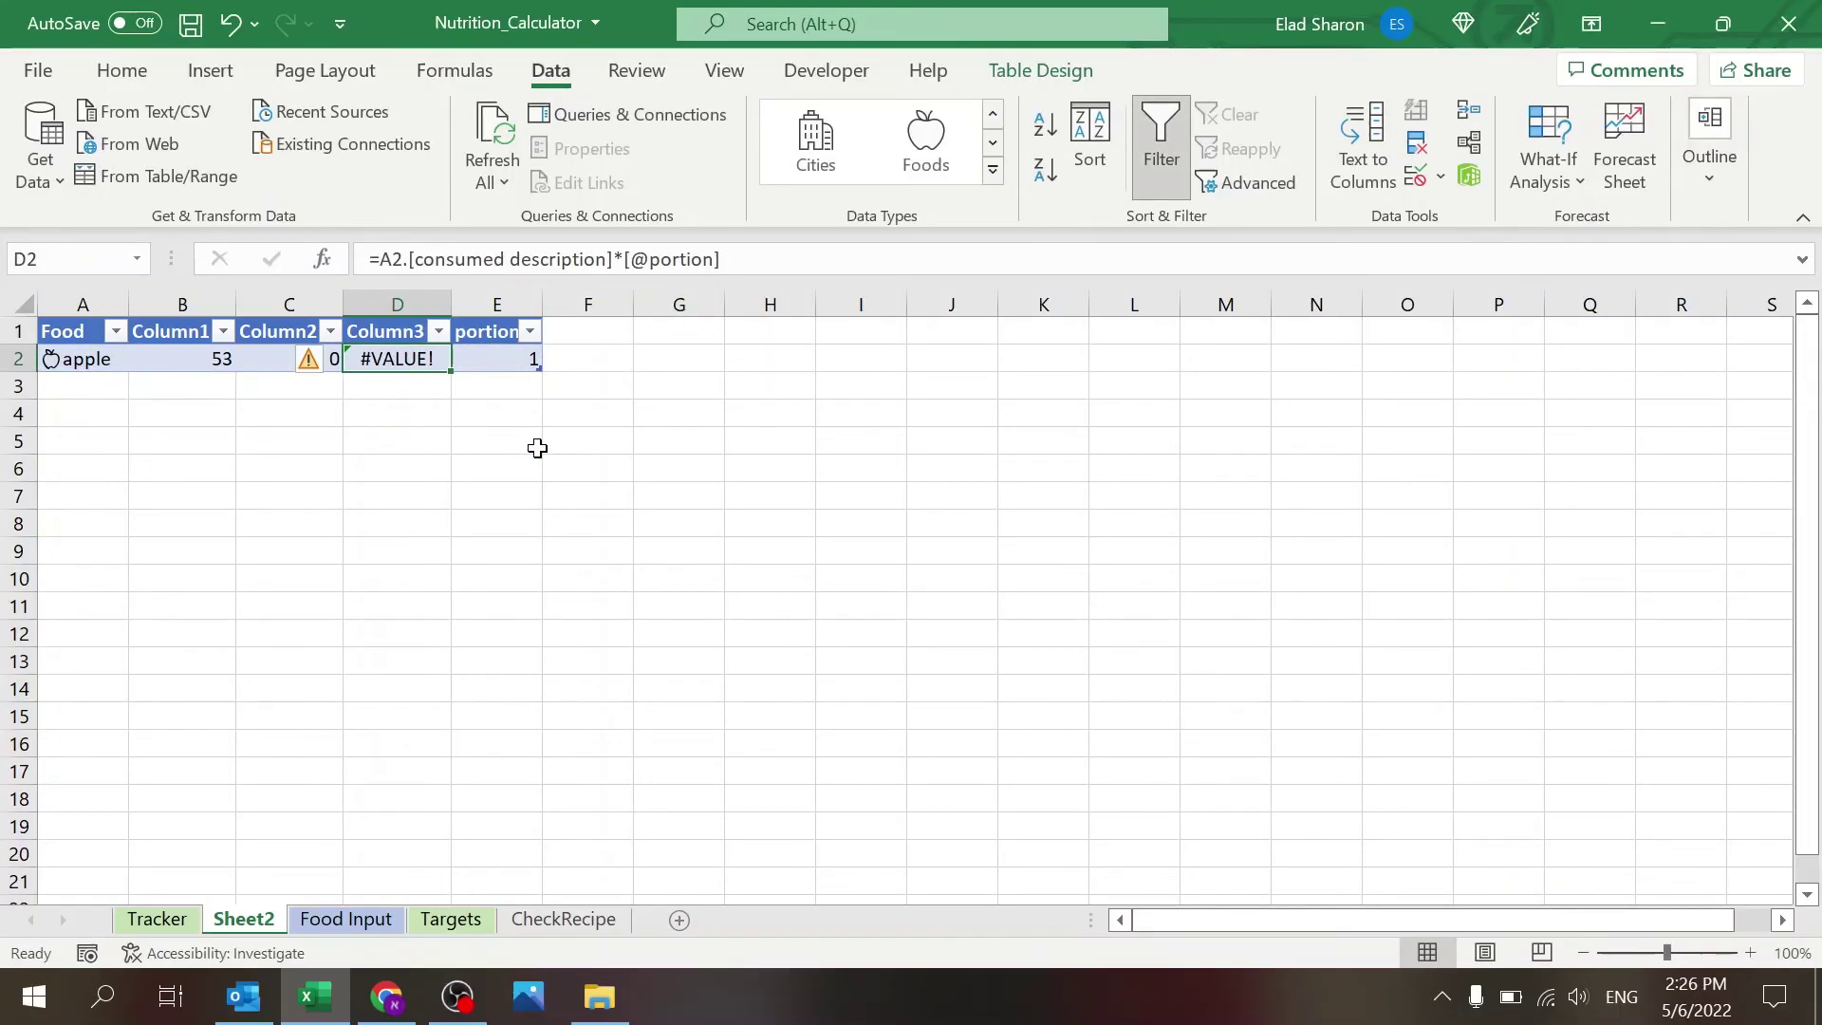
key(ctrl+z)
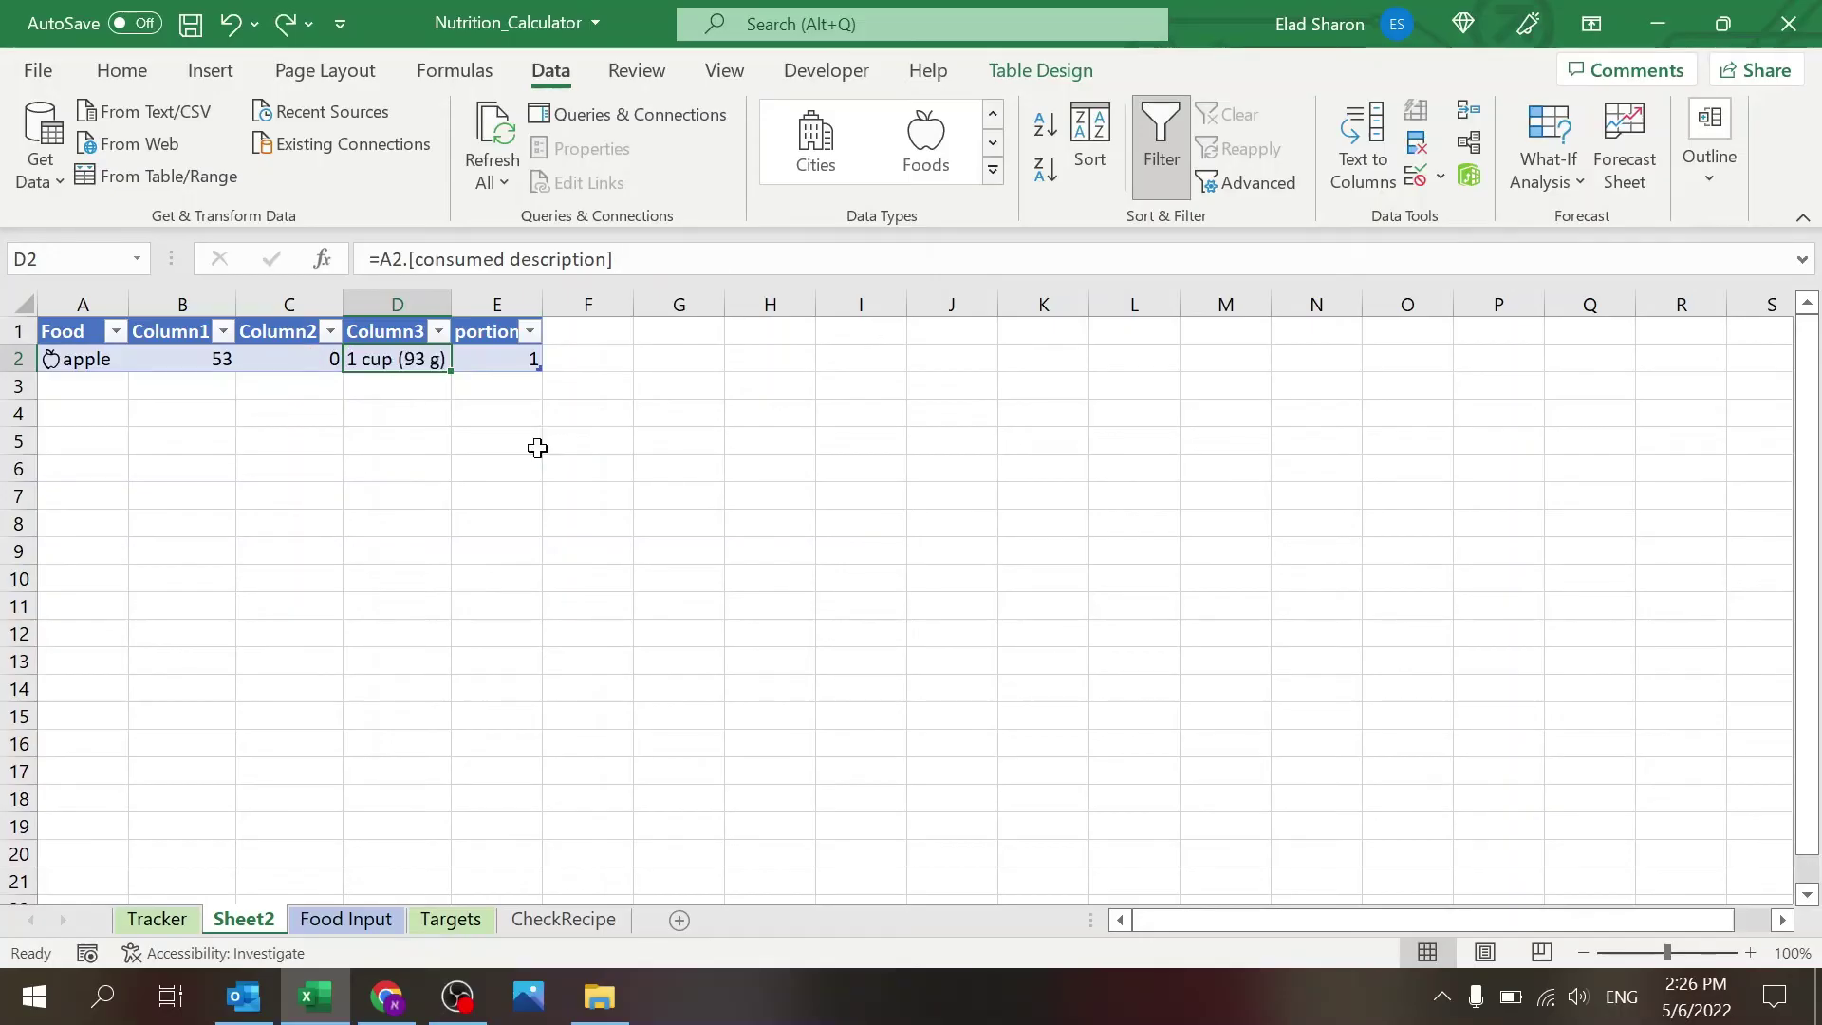
click(287, 385)
click(288, 360)
click(161, 362)
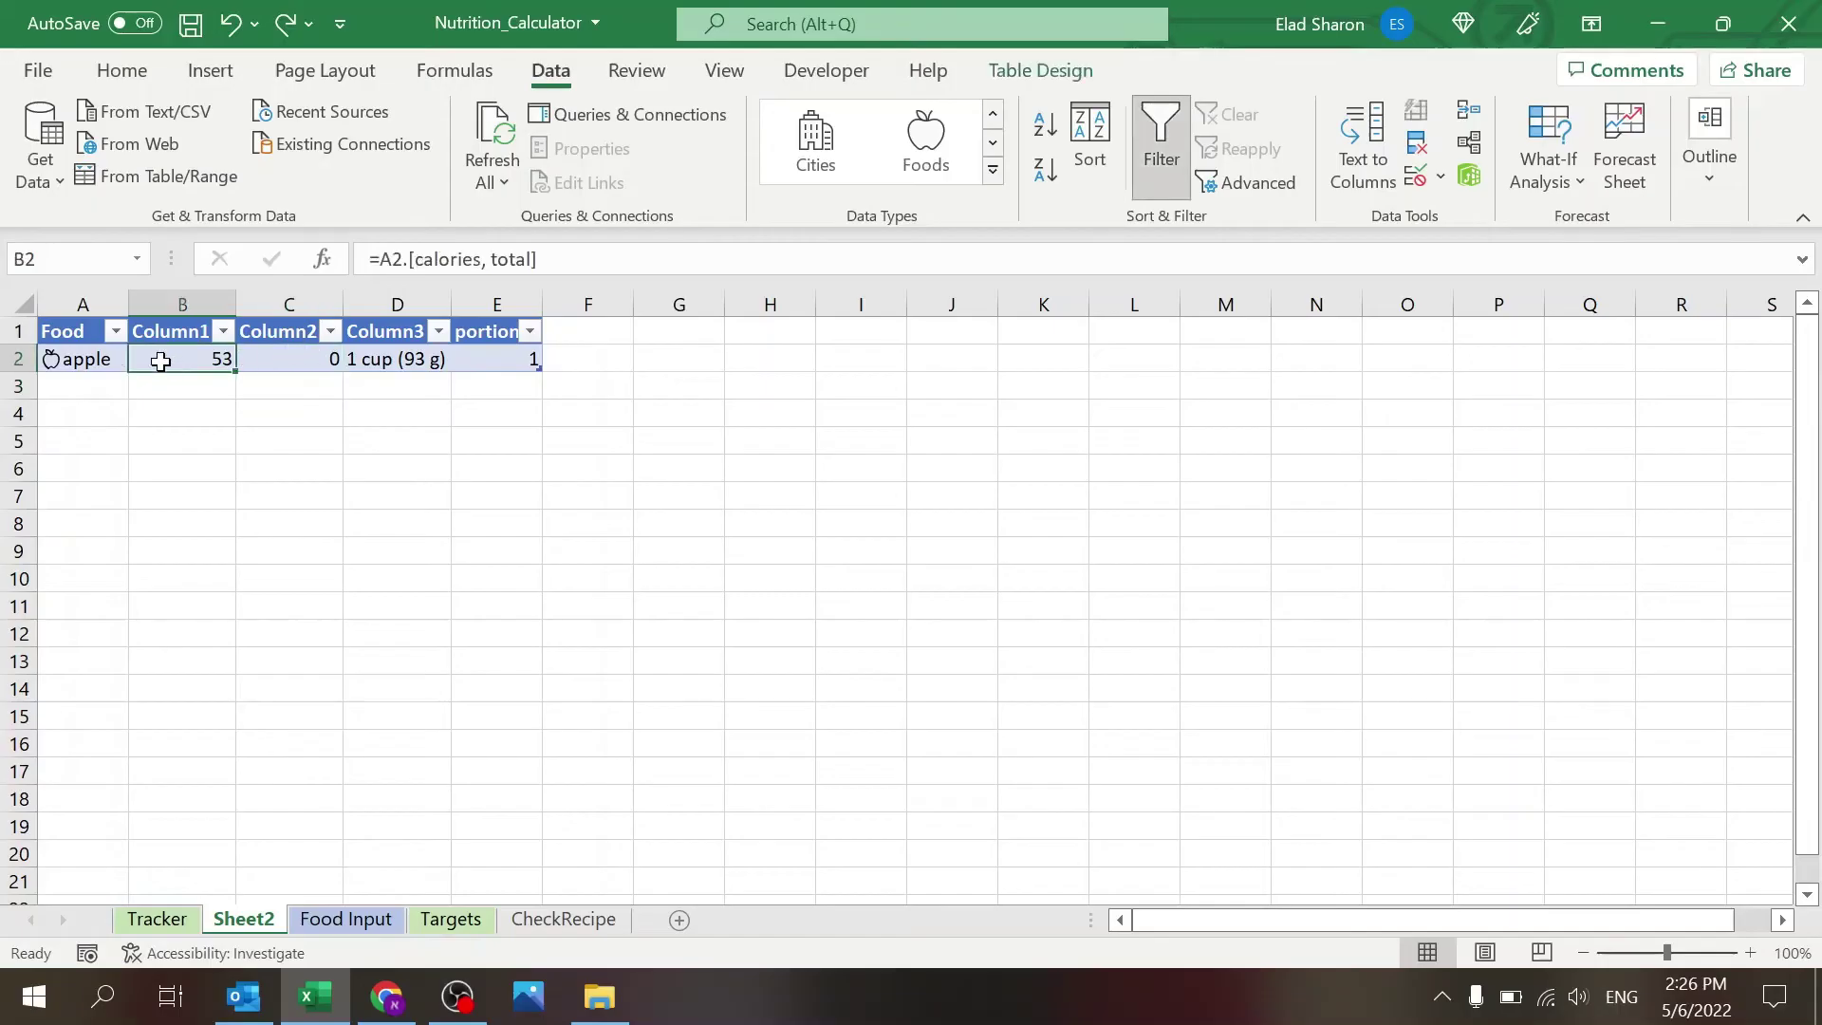
click(601, 258)
text(*)
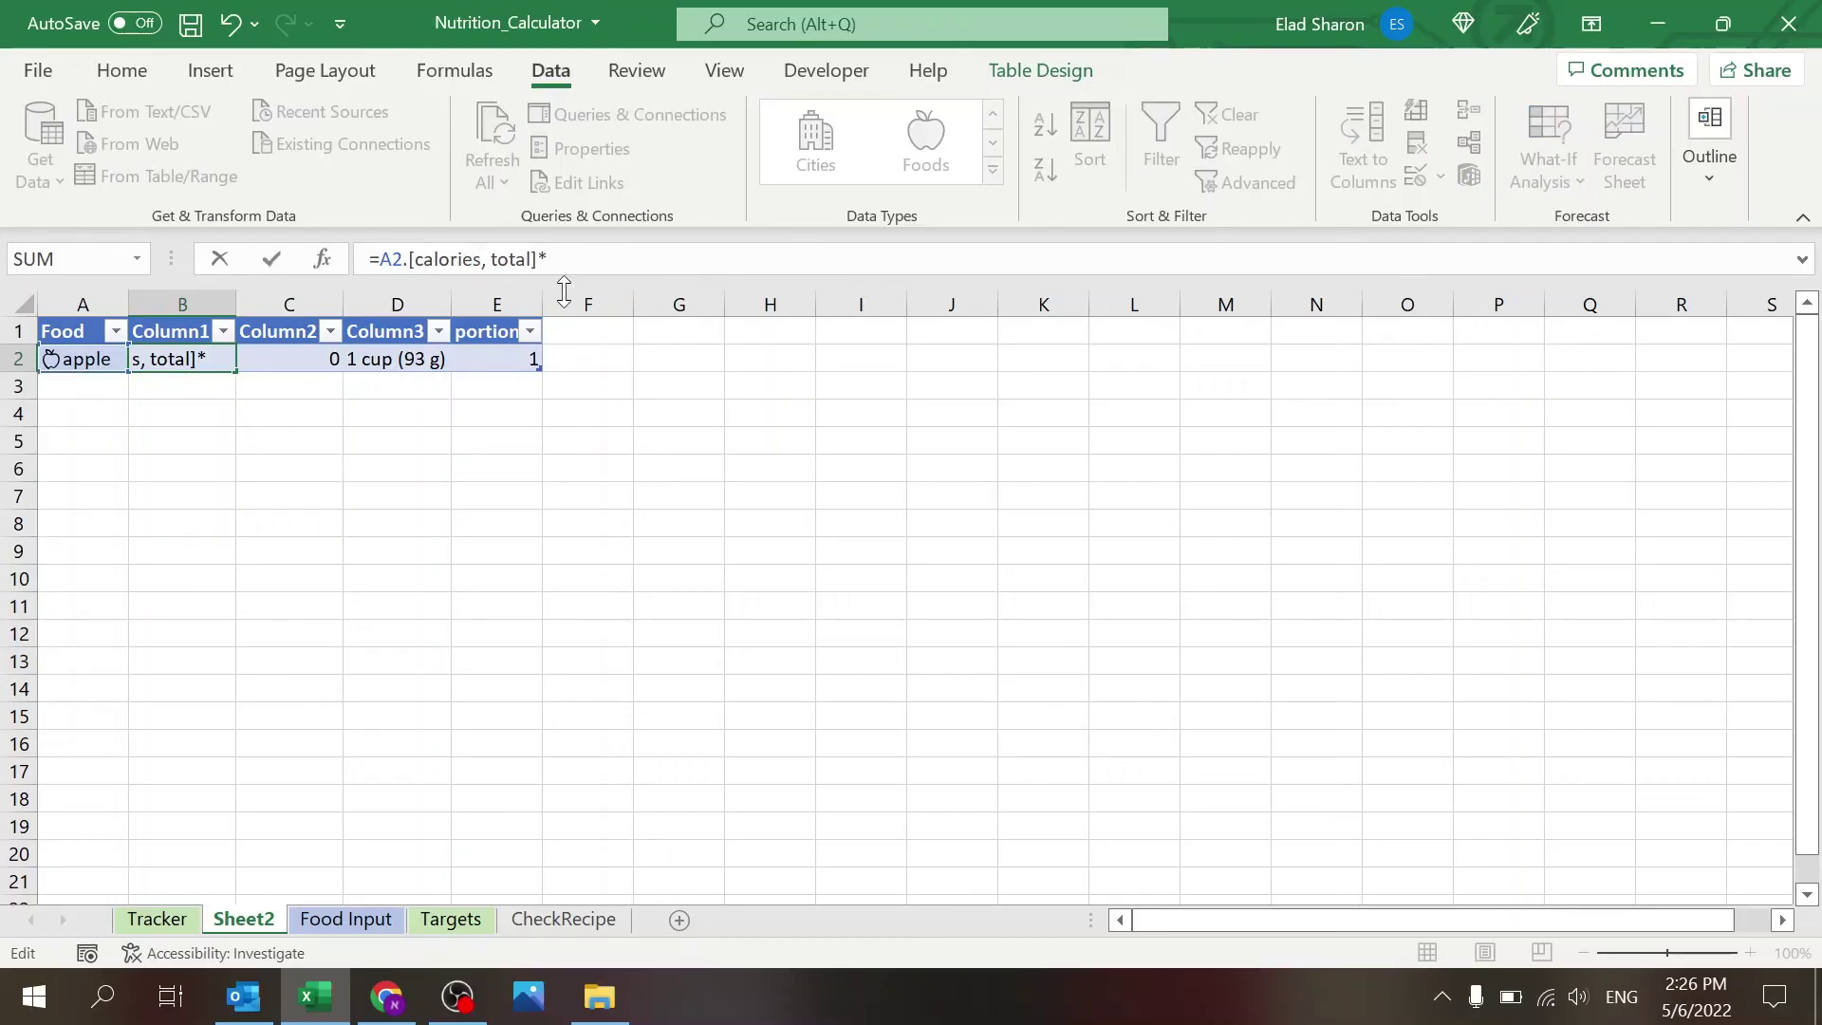
click(492, 356)
key(Return)
Set the apple portion in E2 to 2, giving 106.4 calories, and return to Food Input.
key(Up)
key(Right)
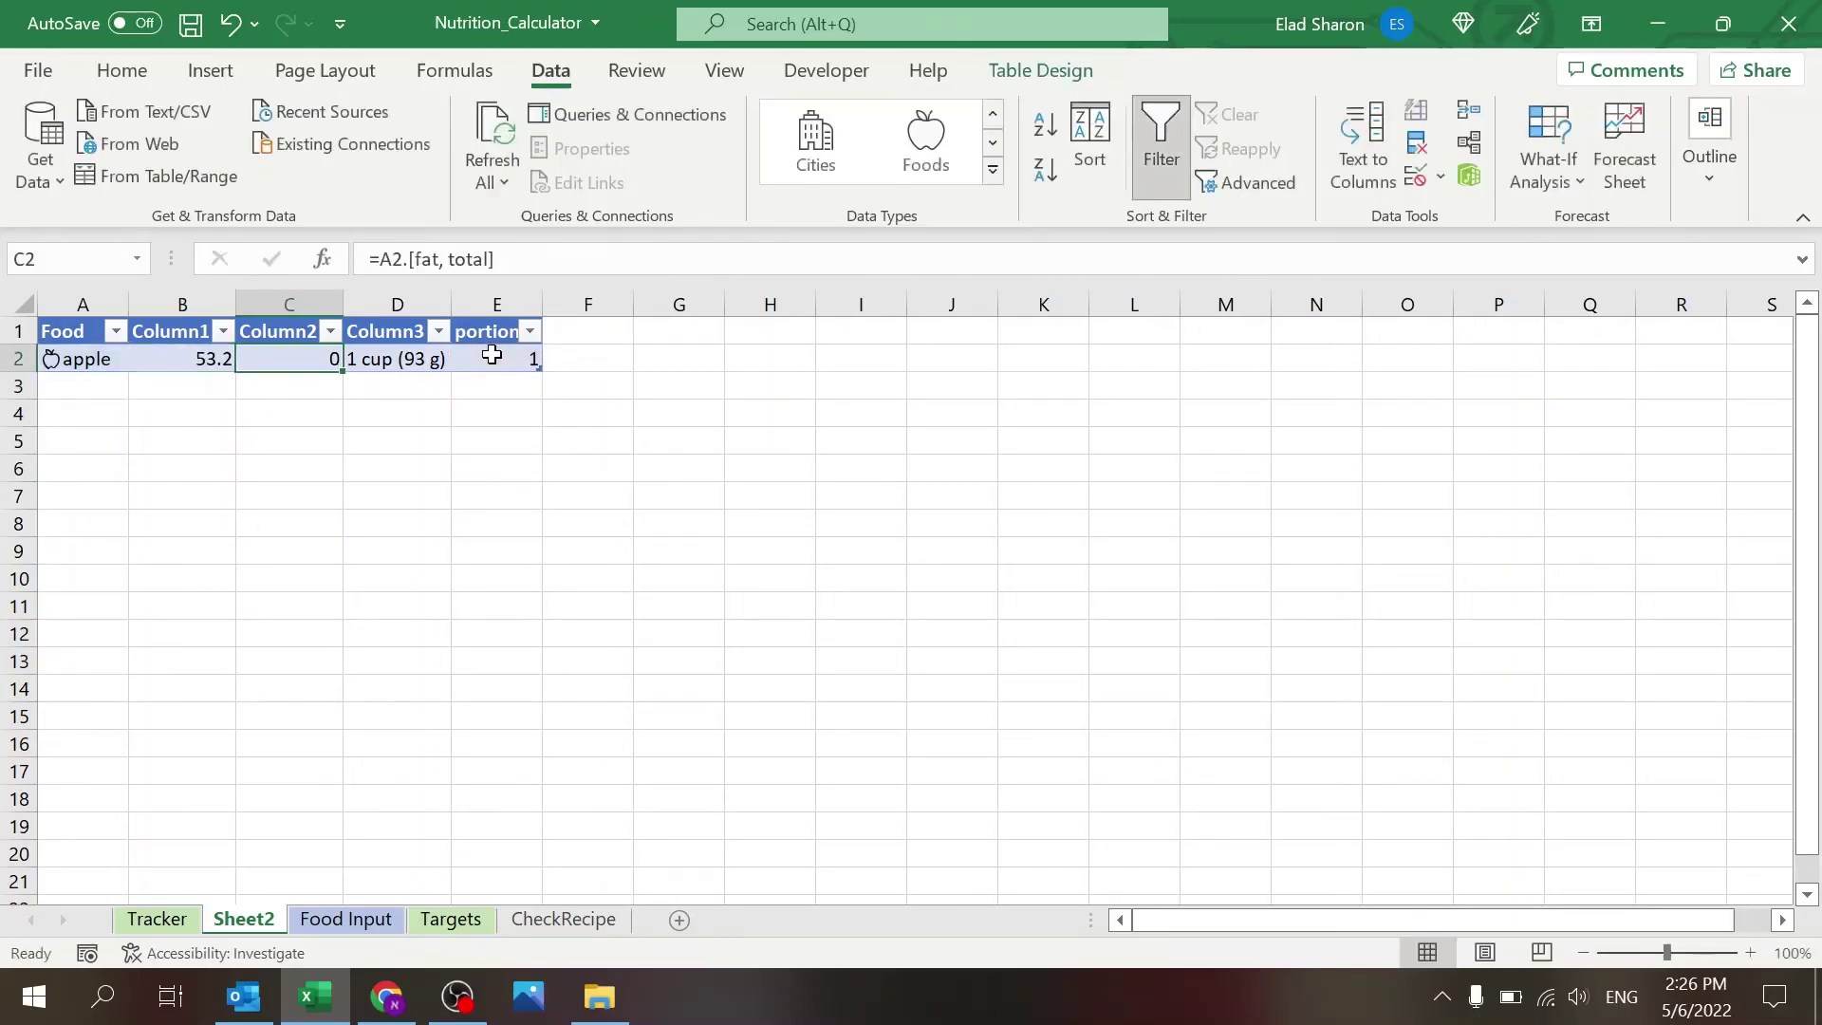
click(491, 357)
text(2)
key(Return)
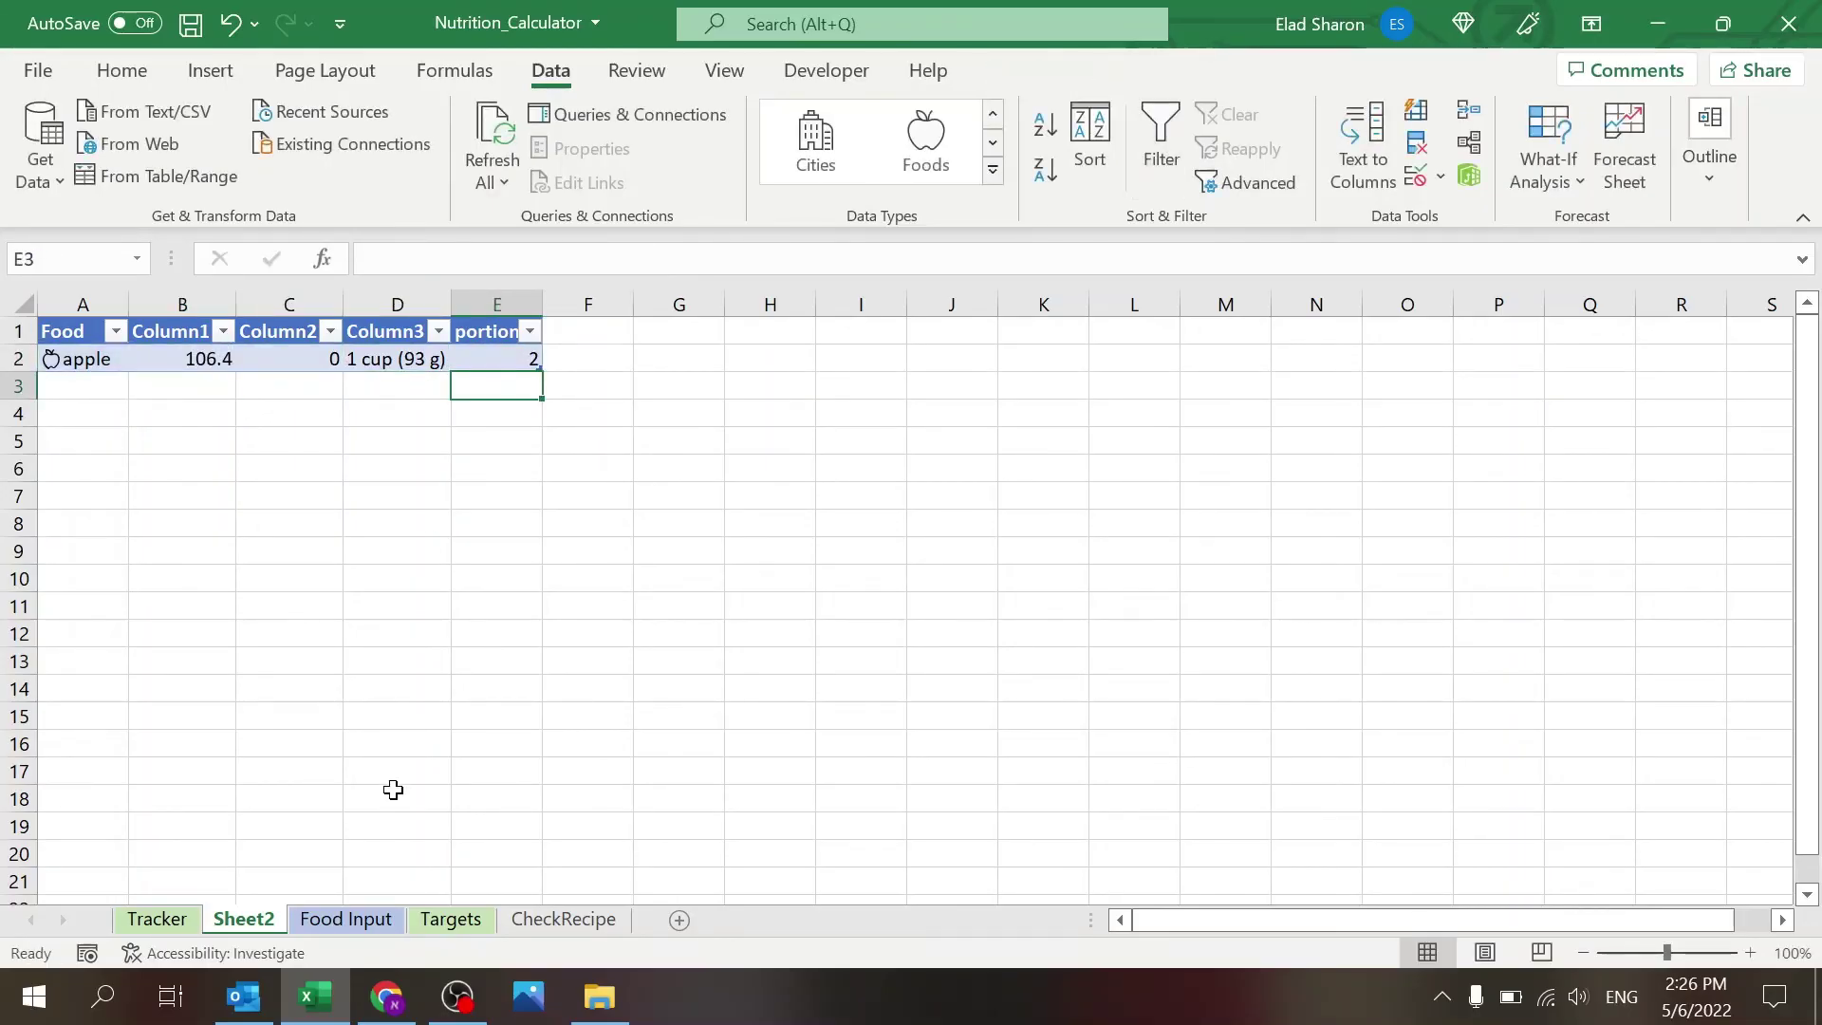
click(346, 918)
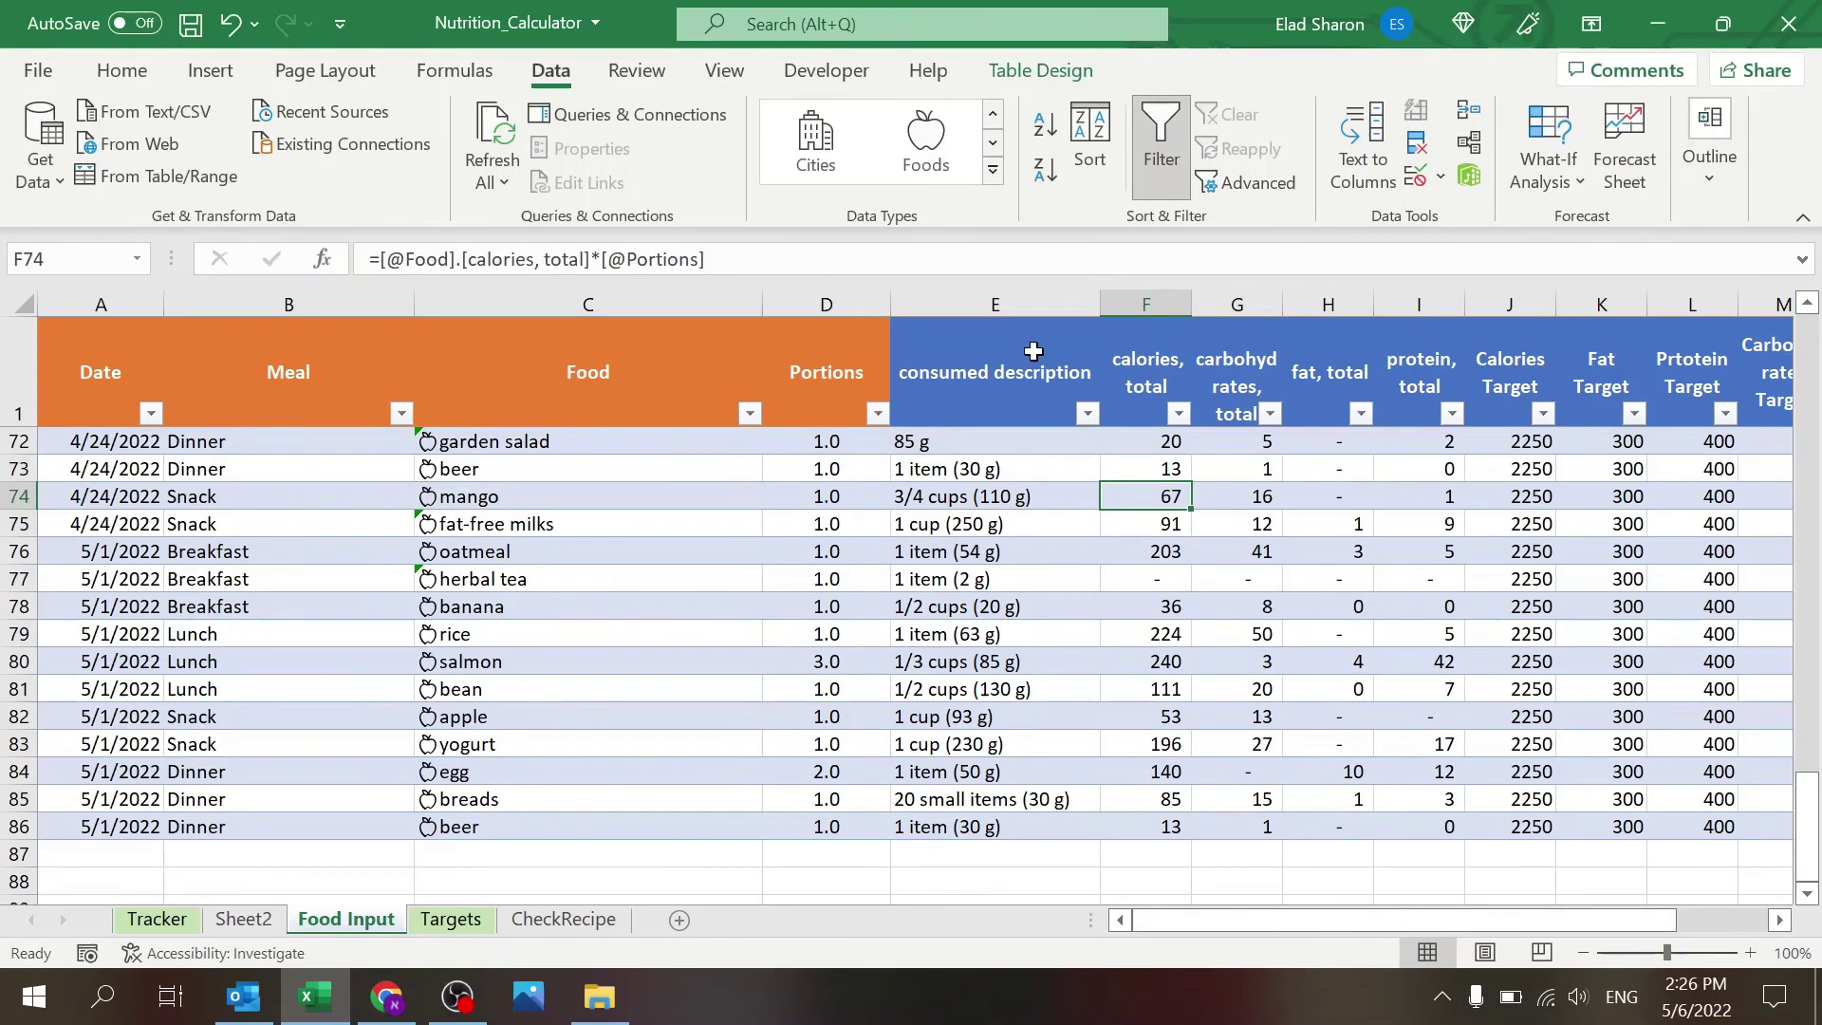
Review the Food Input nutrient columns E:I and the Calories Target and Monday of the Week formulas.
drag(1008, 303, 1453, 331)
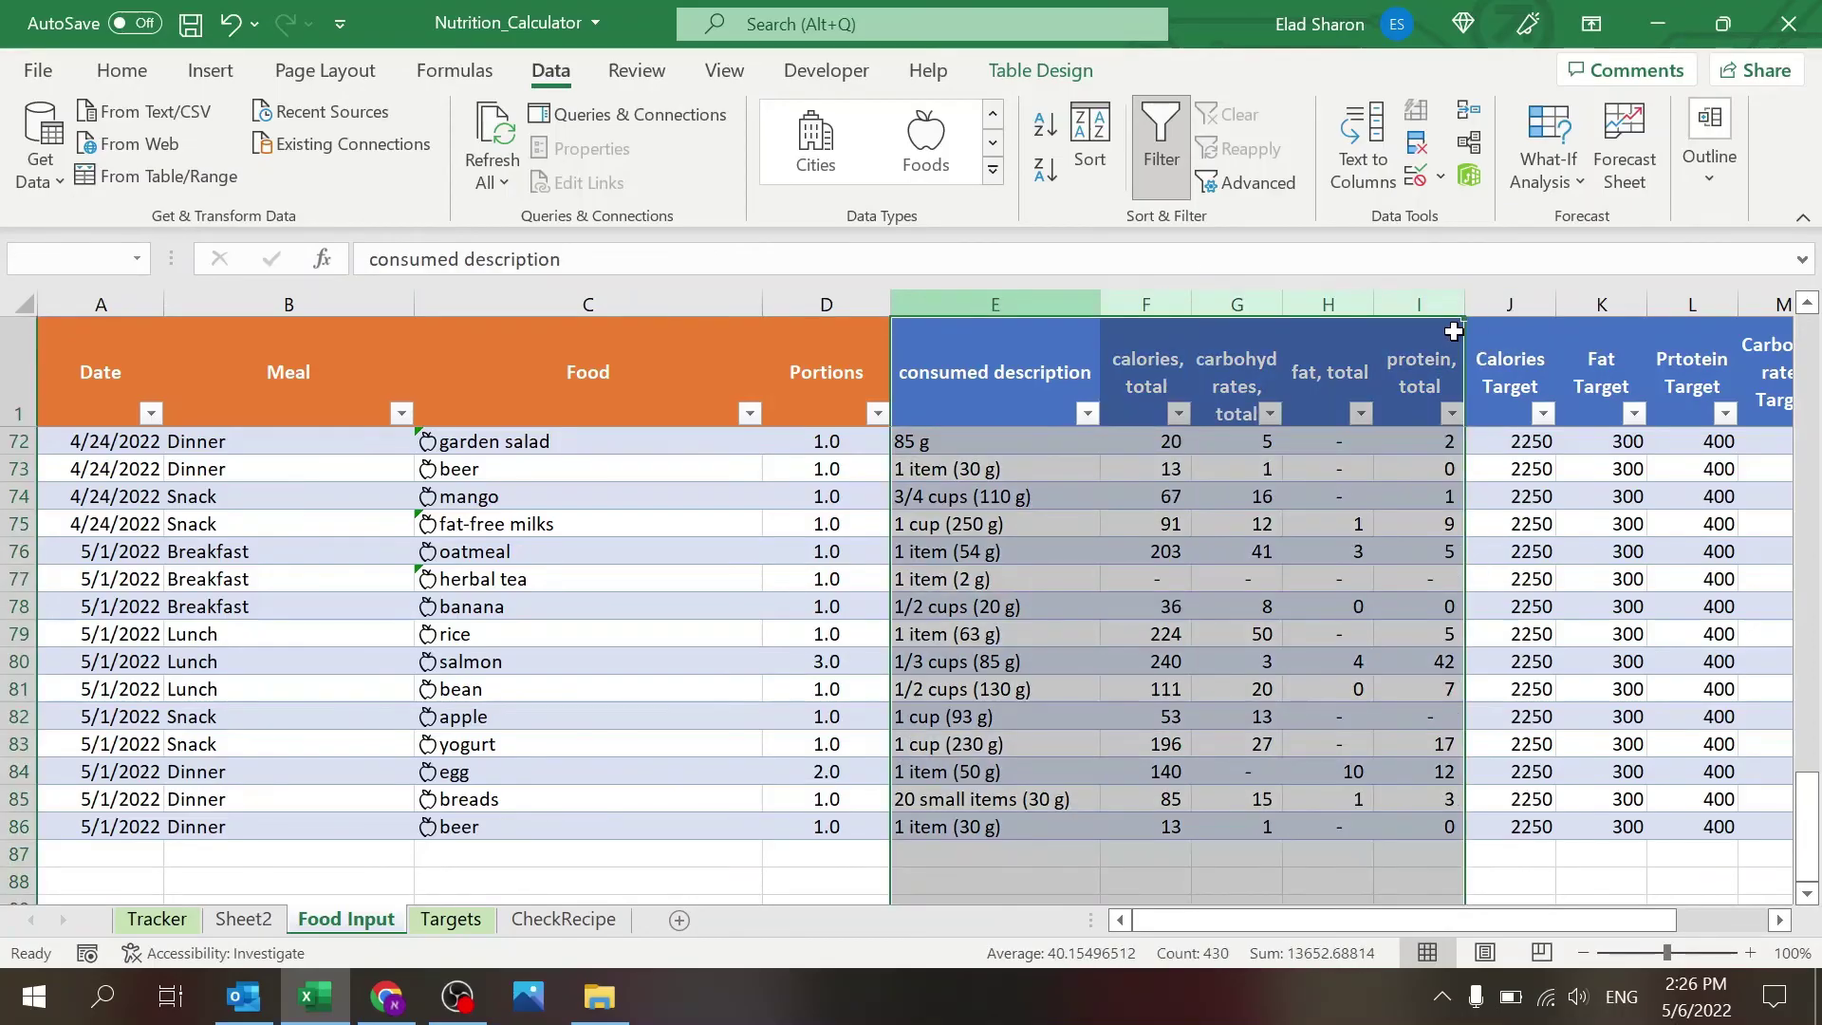
click(1433, 346)
drag(1656, 928, 1741, 928)
click(1428, 552)
click(1523, 553)
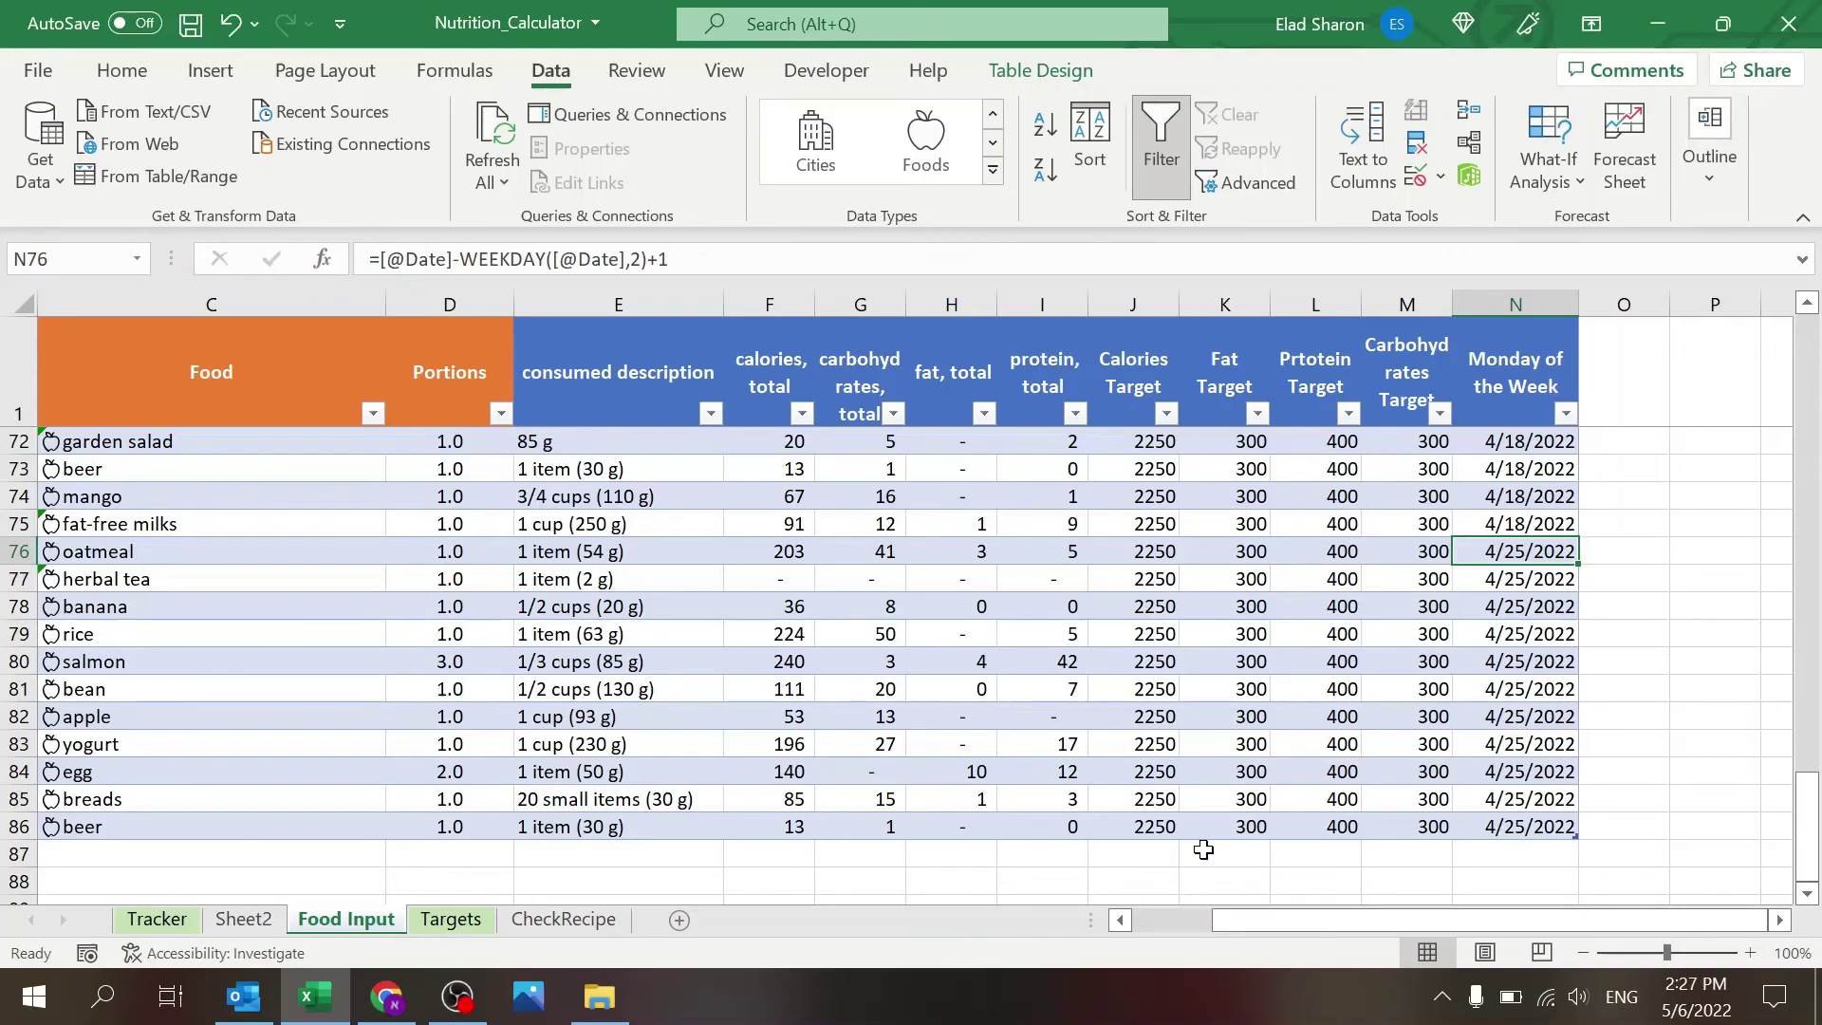
click(1152, 920)
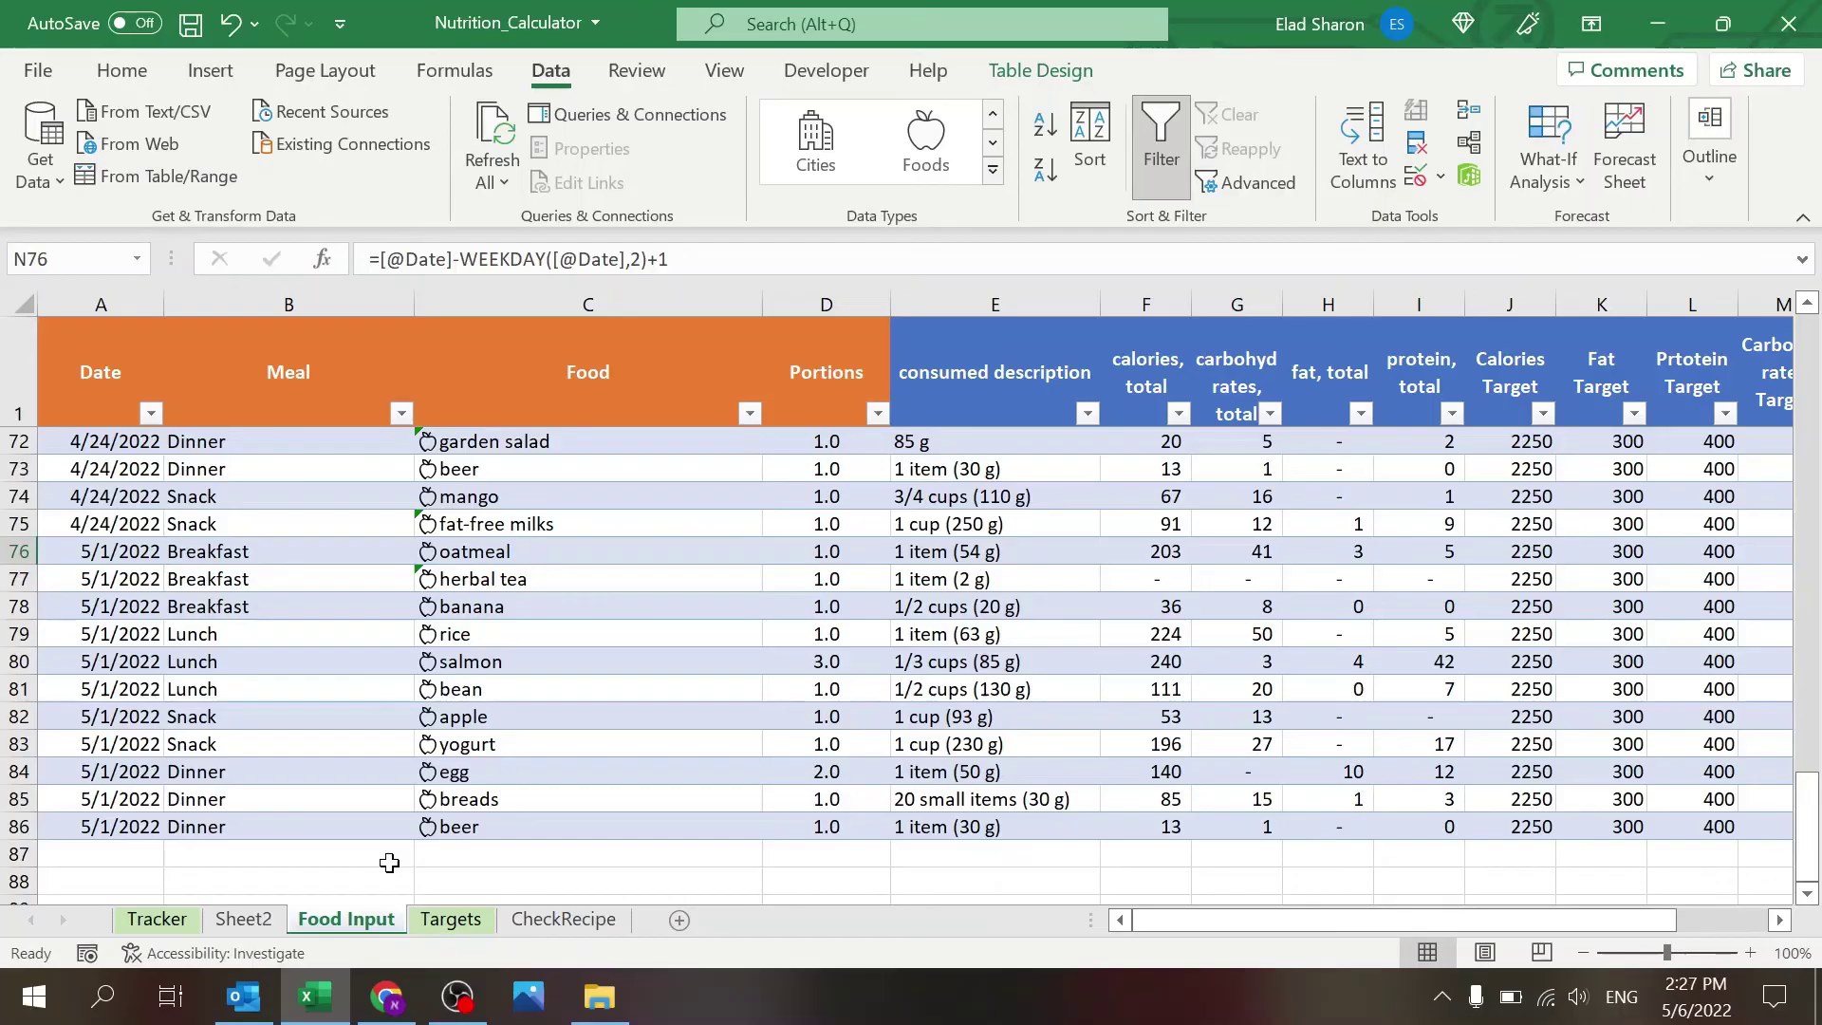
On the Tracker sheet, select the daily calories pivot value for 4/26/2022.
click(156, 919)
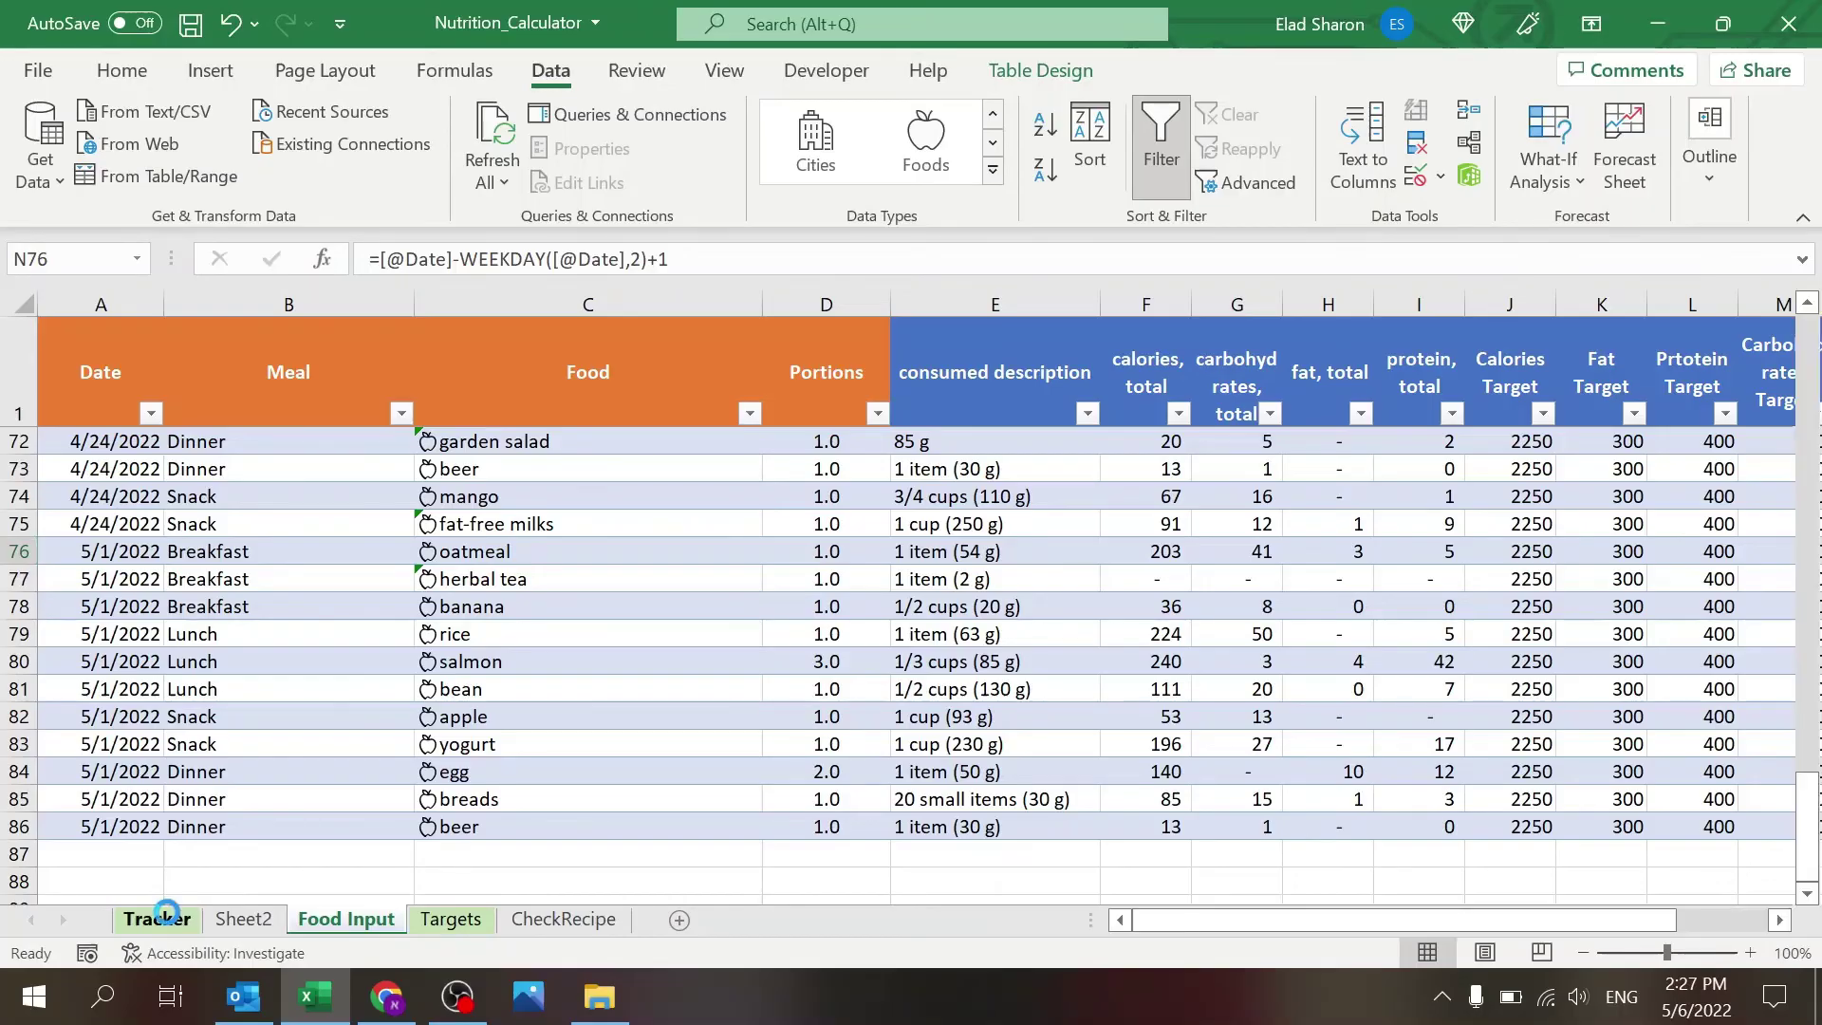
drag(1149, 918, 1543, 920)
click(1137, 623)
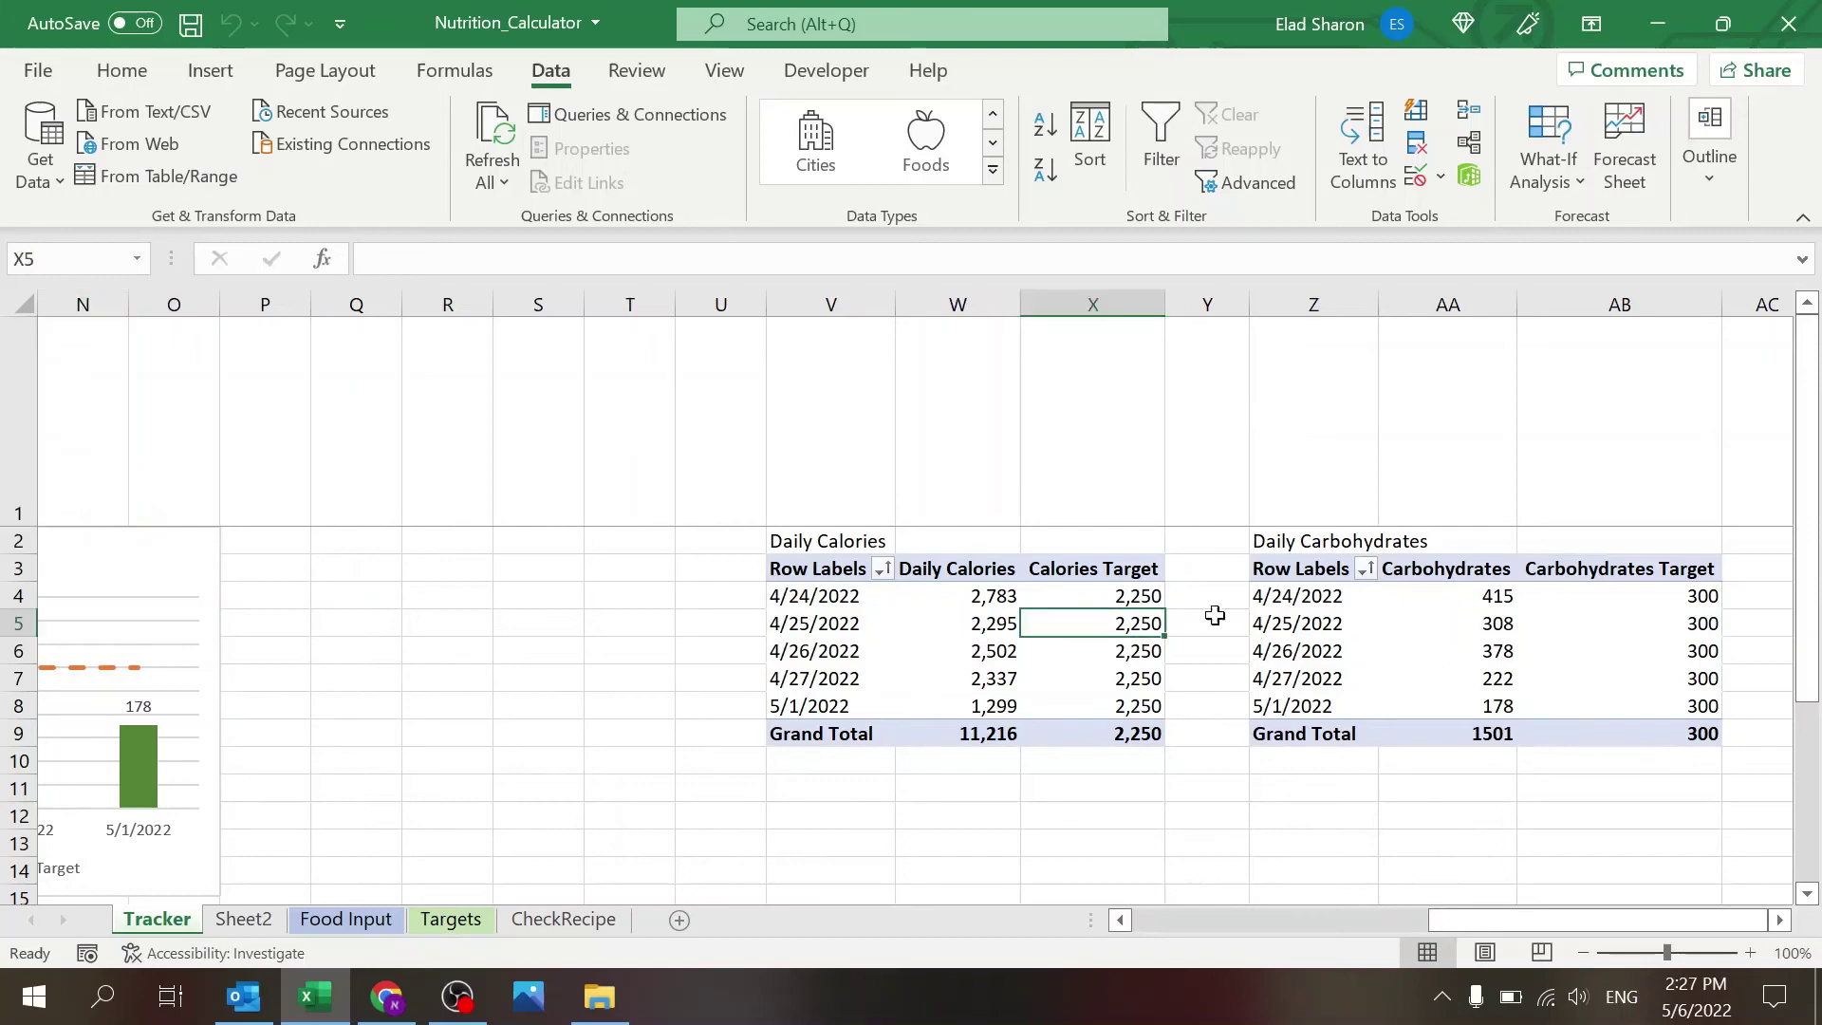
key(Right)
key(Right)
click(334, 919)
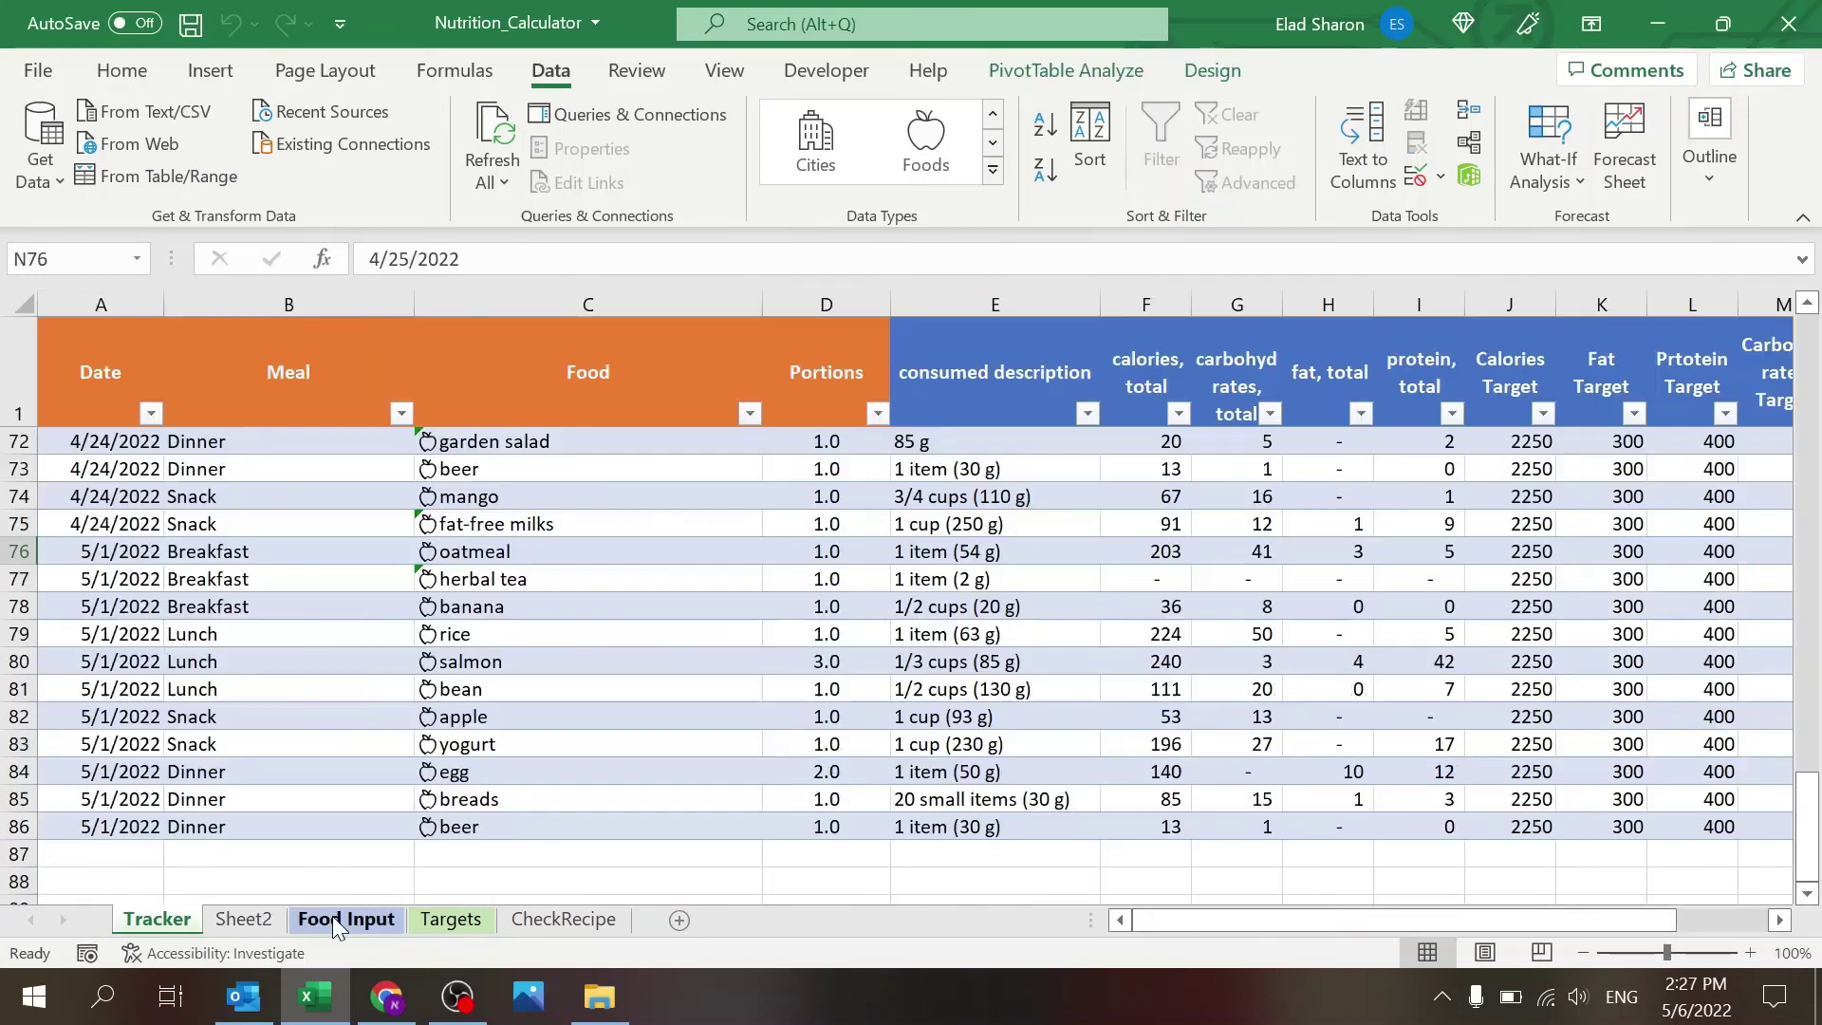
click(155, 925)
click(977, 651)
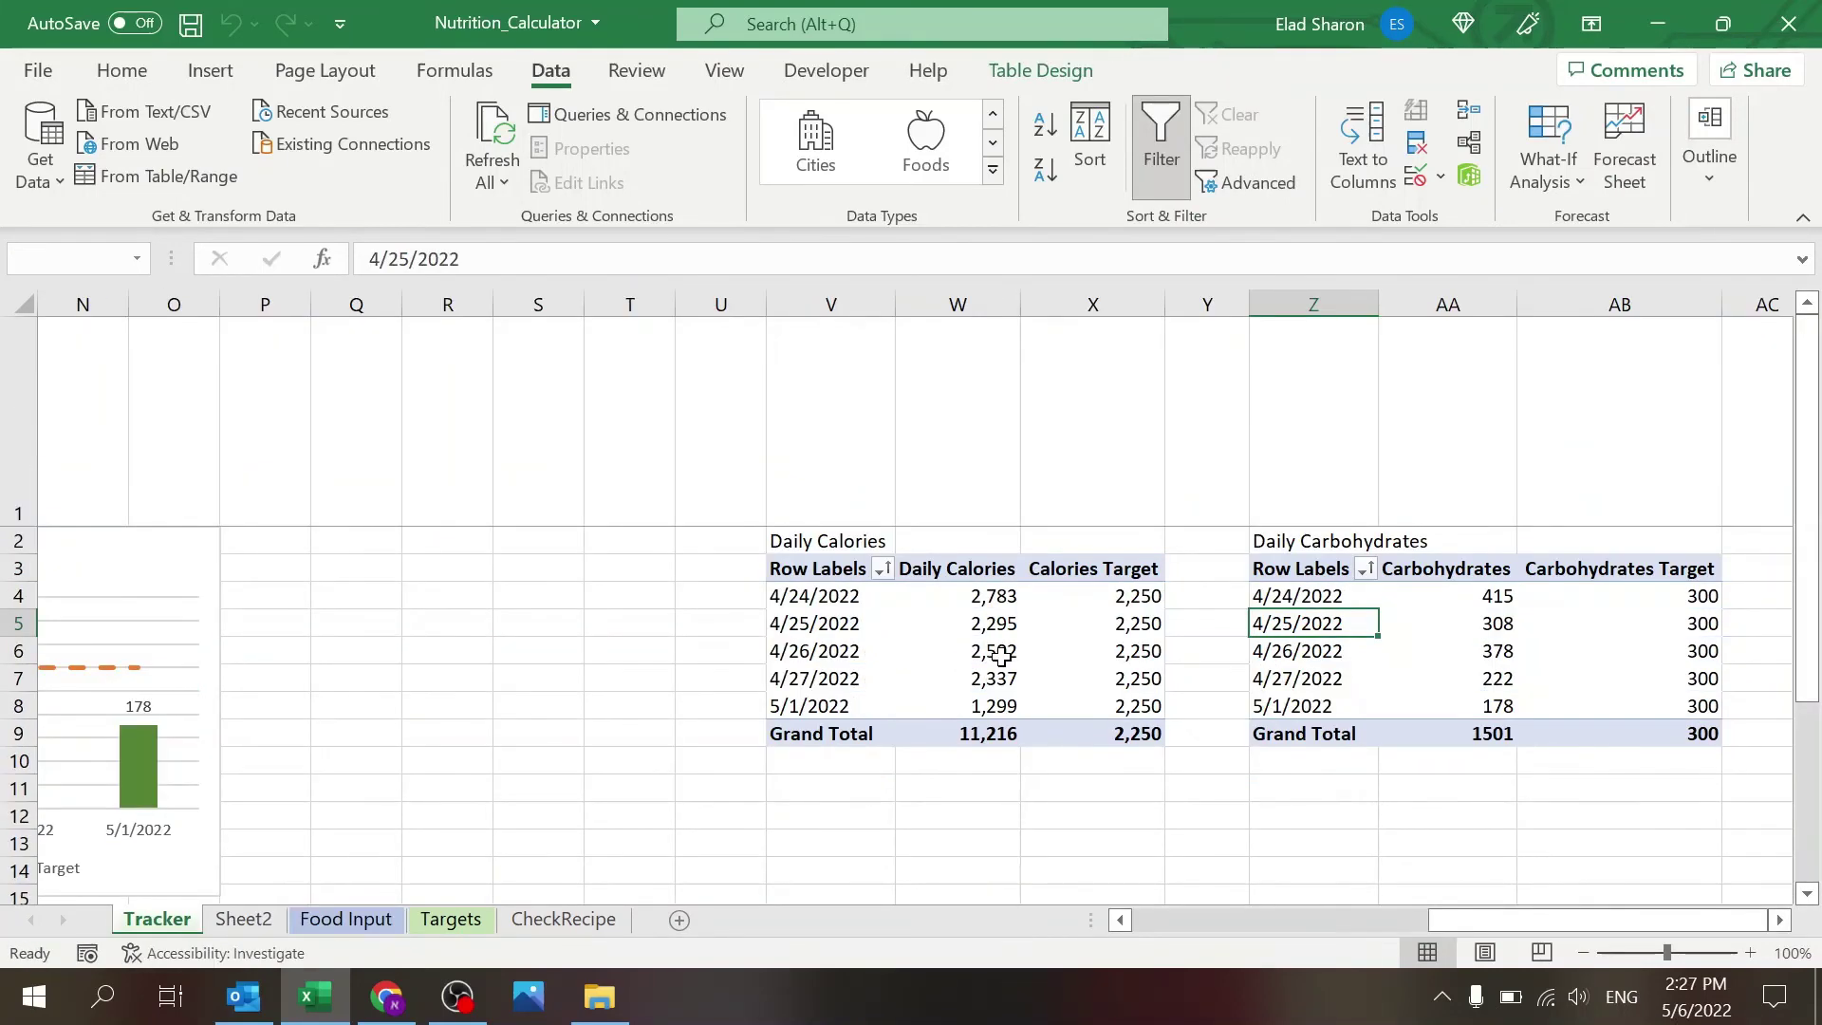
Look over the slicers, charts and pivot tables, then bring up PivotTable Analyze options.
click(1141, 926)
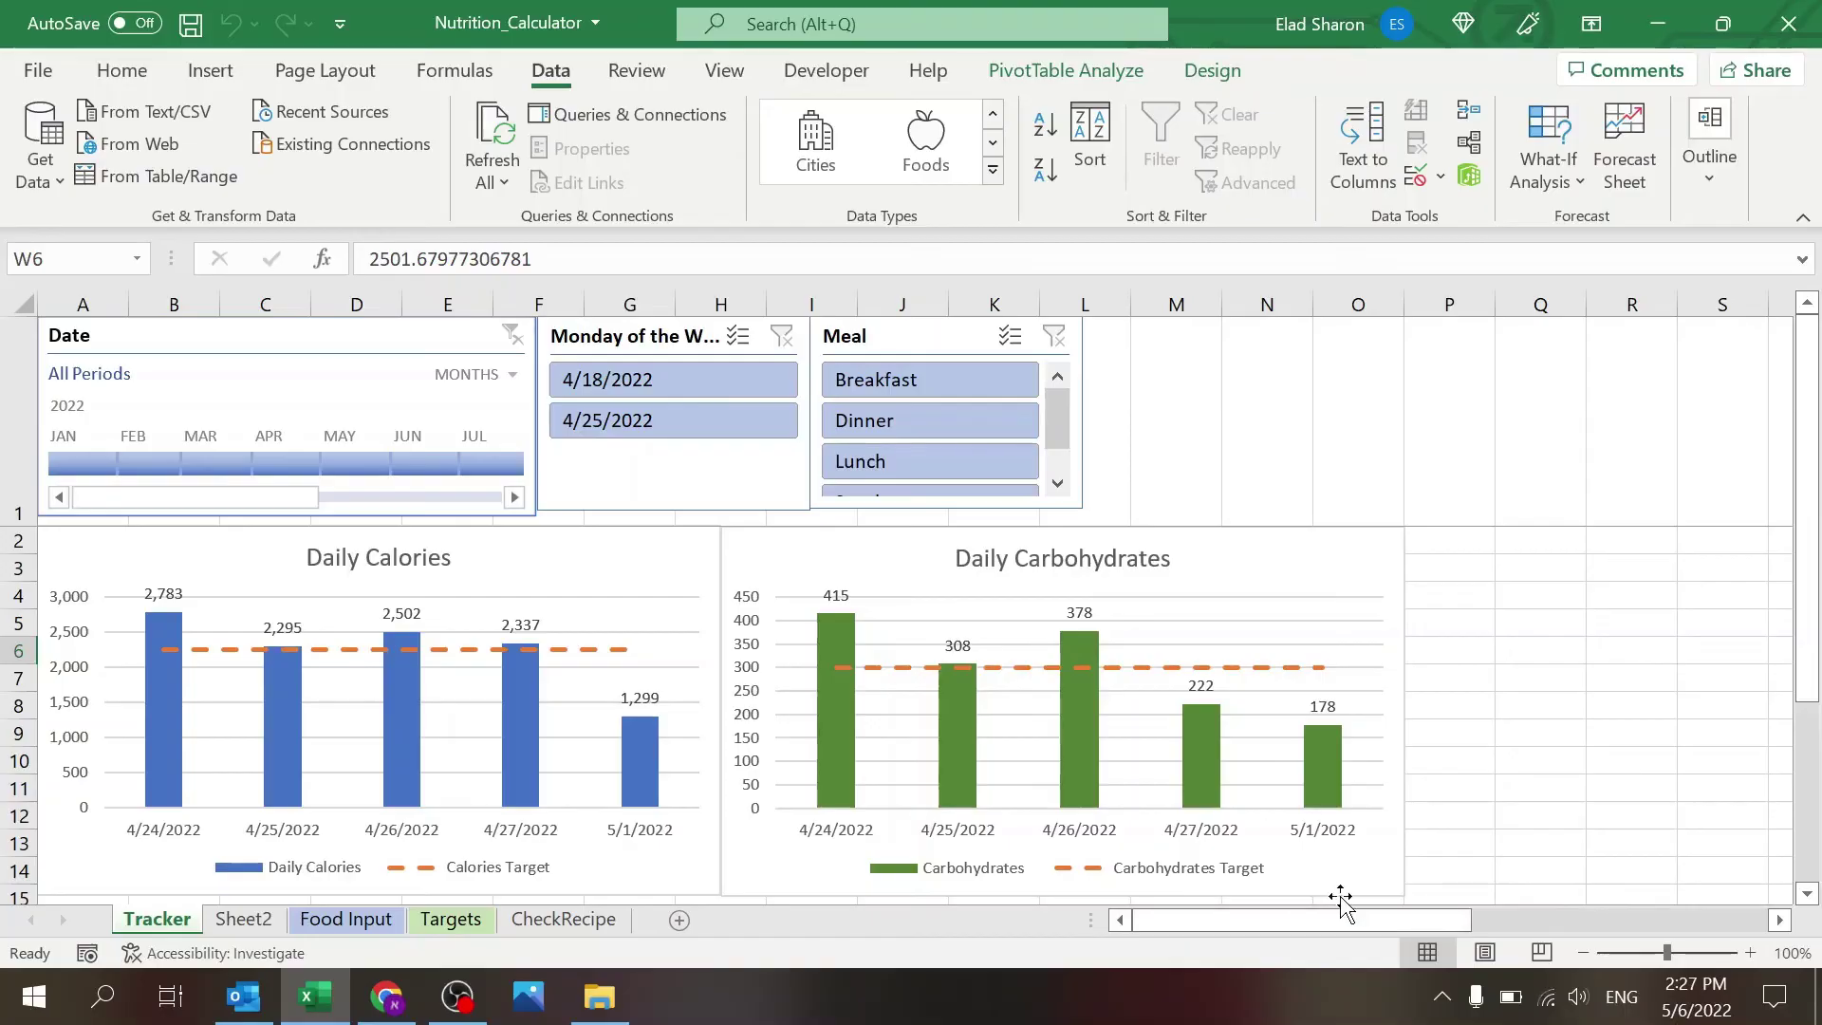
click(1689, 918)
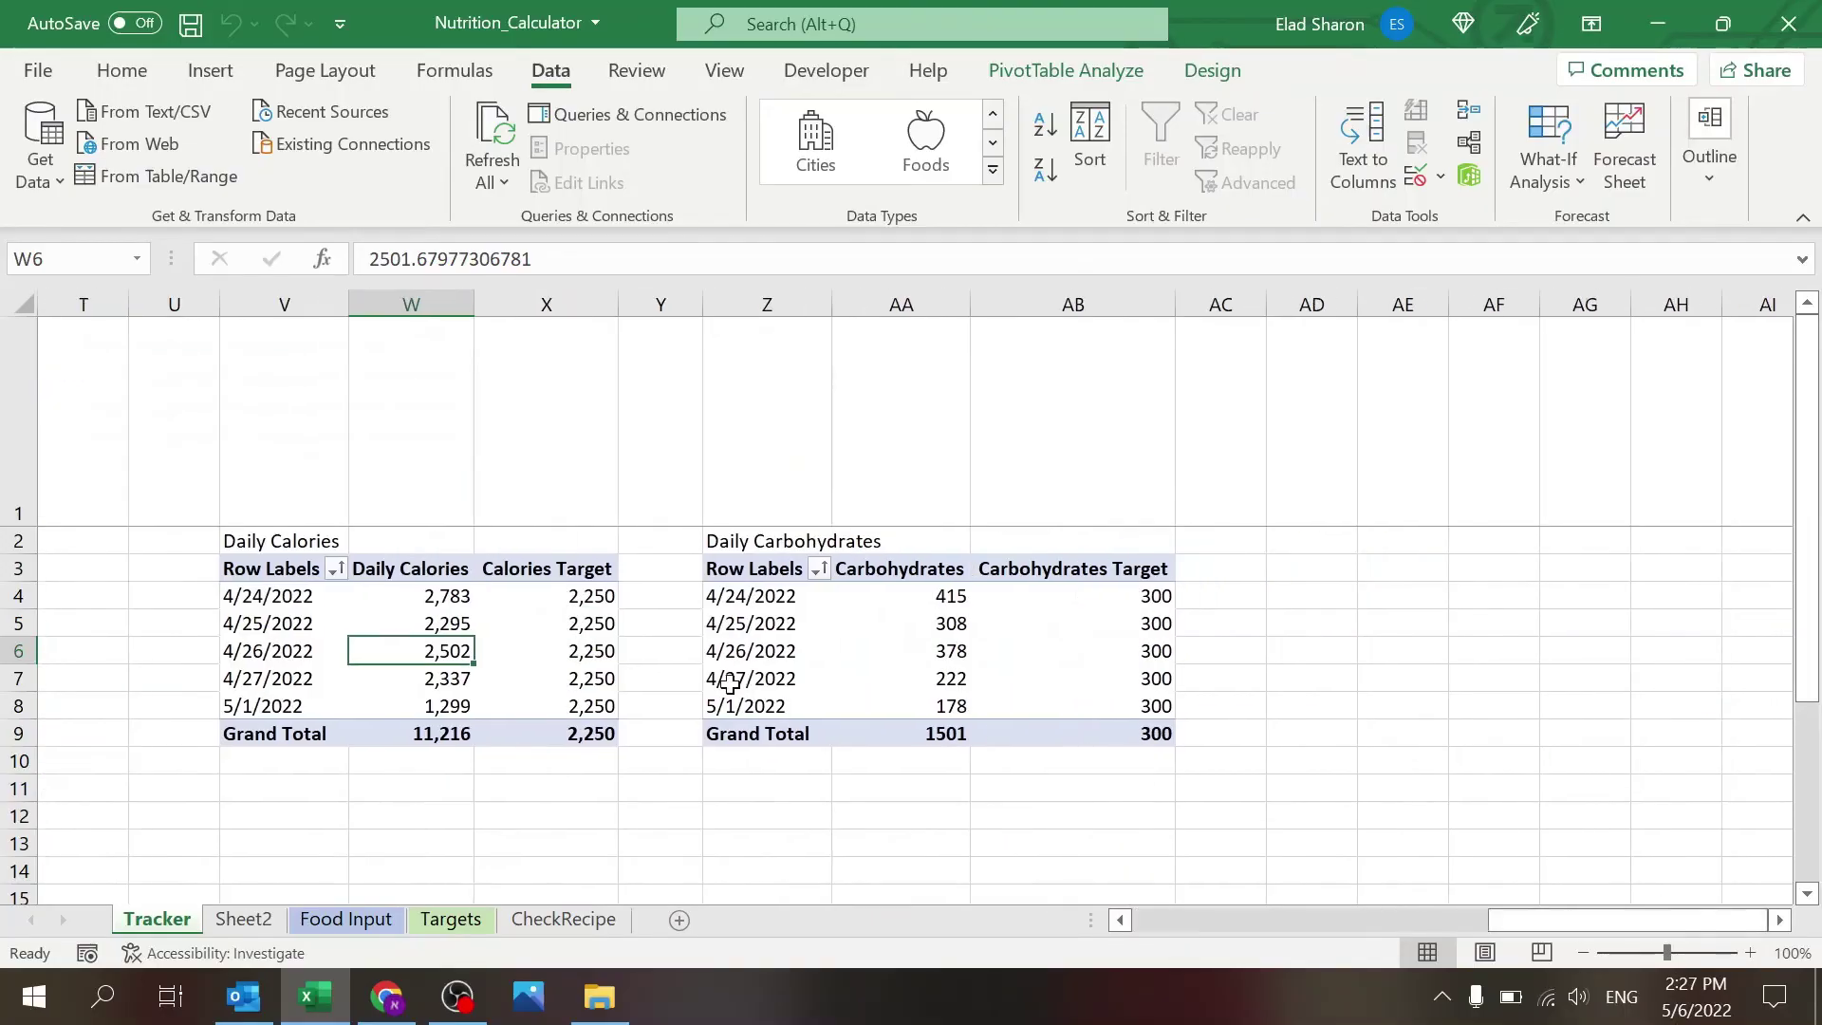
click(1118, 926)
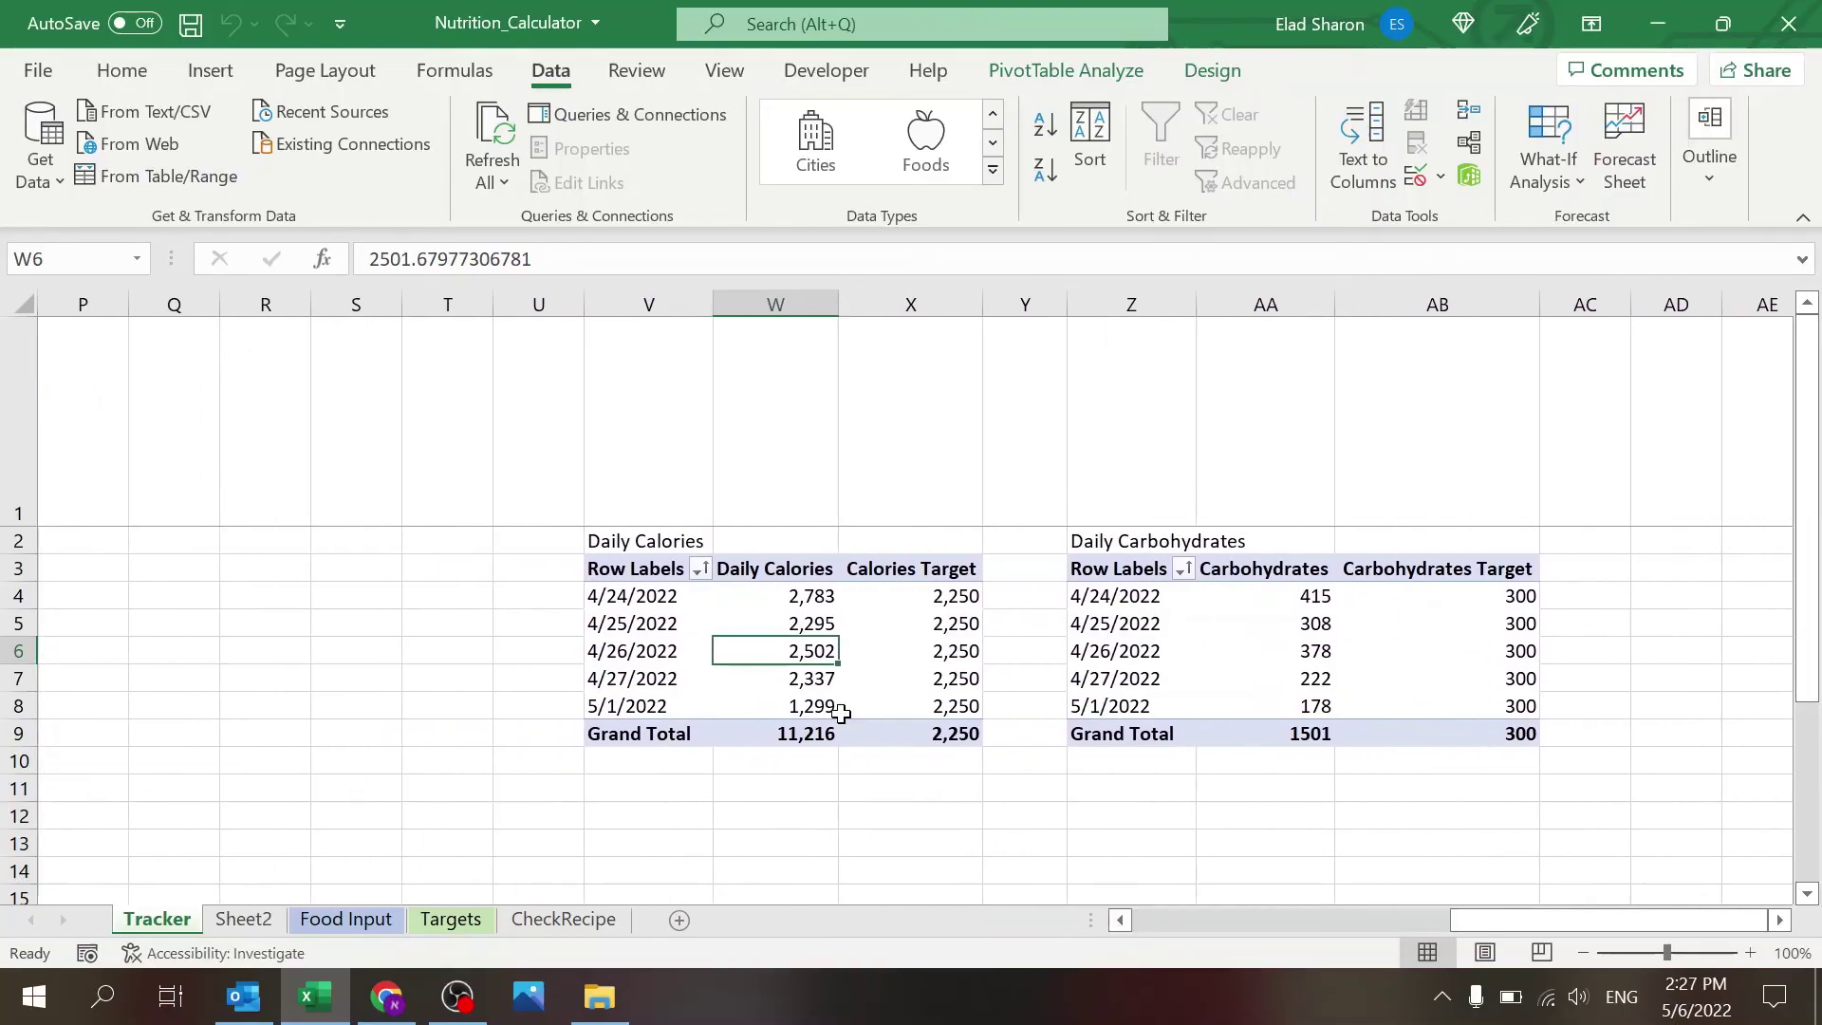
click(1046, 72)
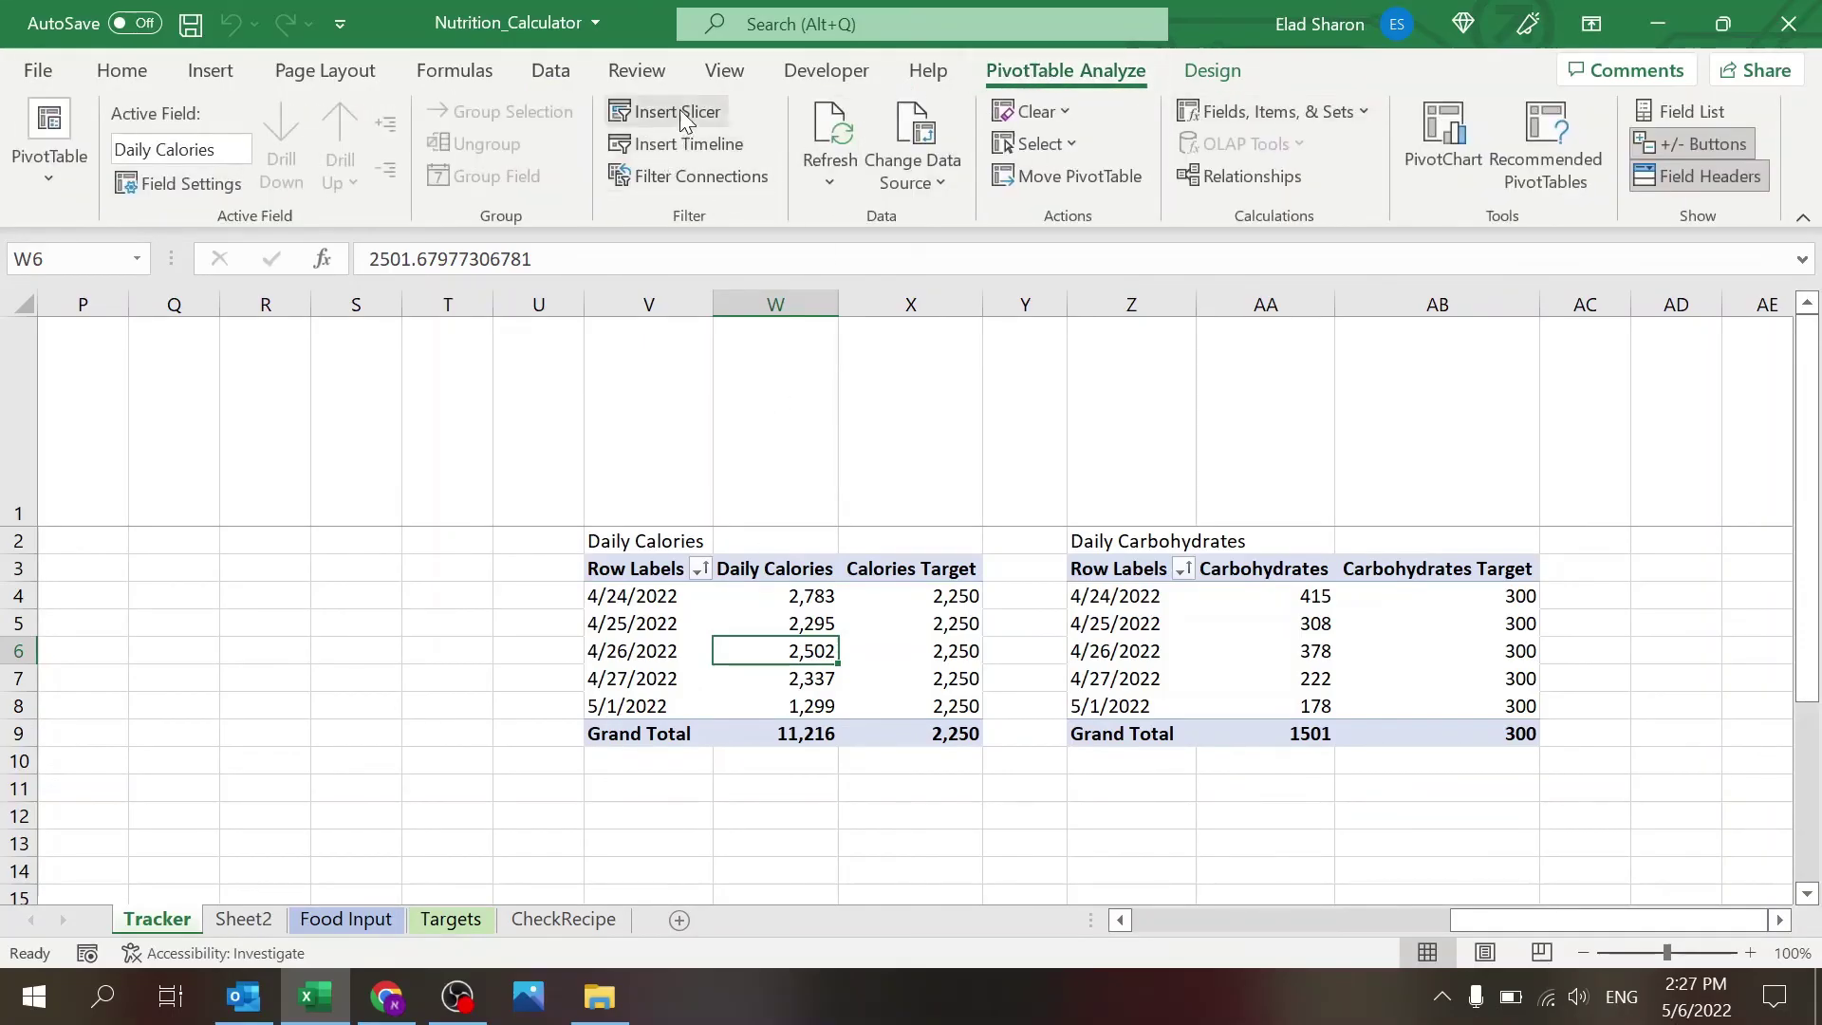
click(679, 110)
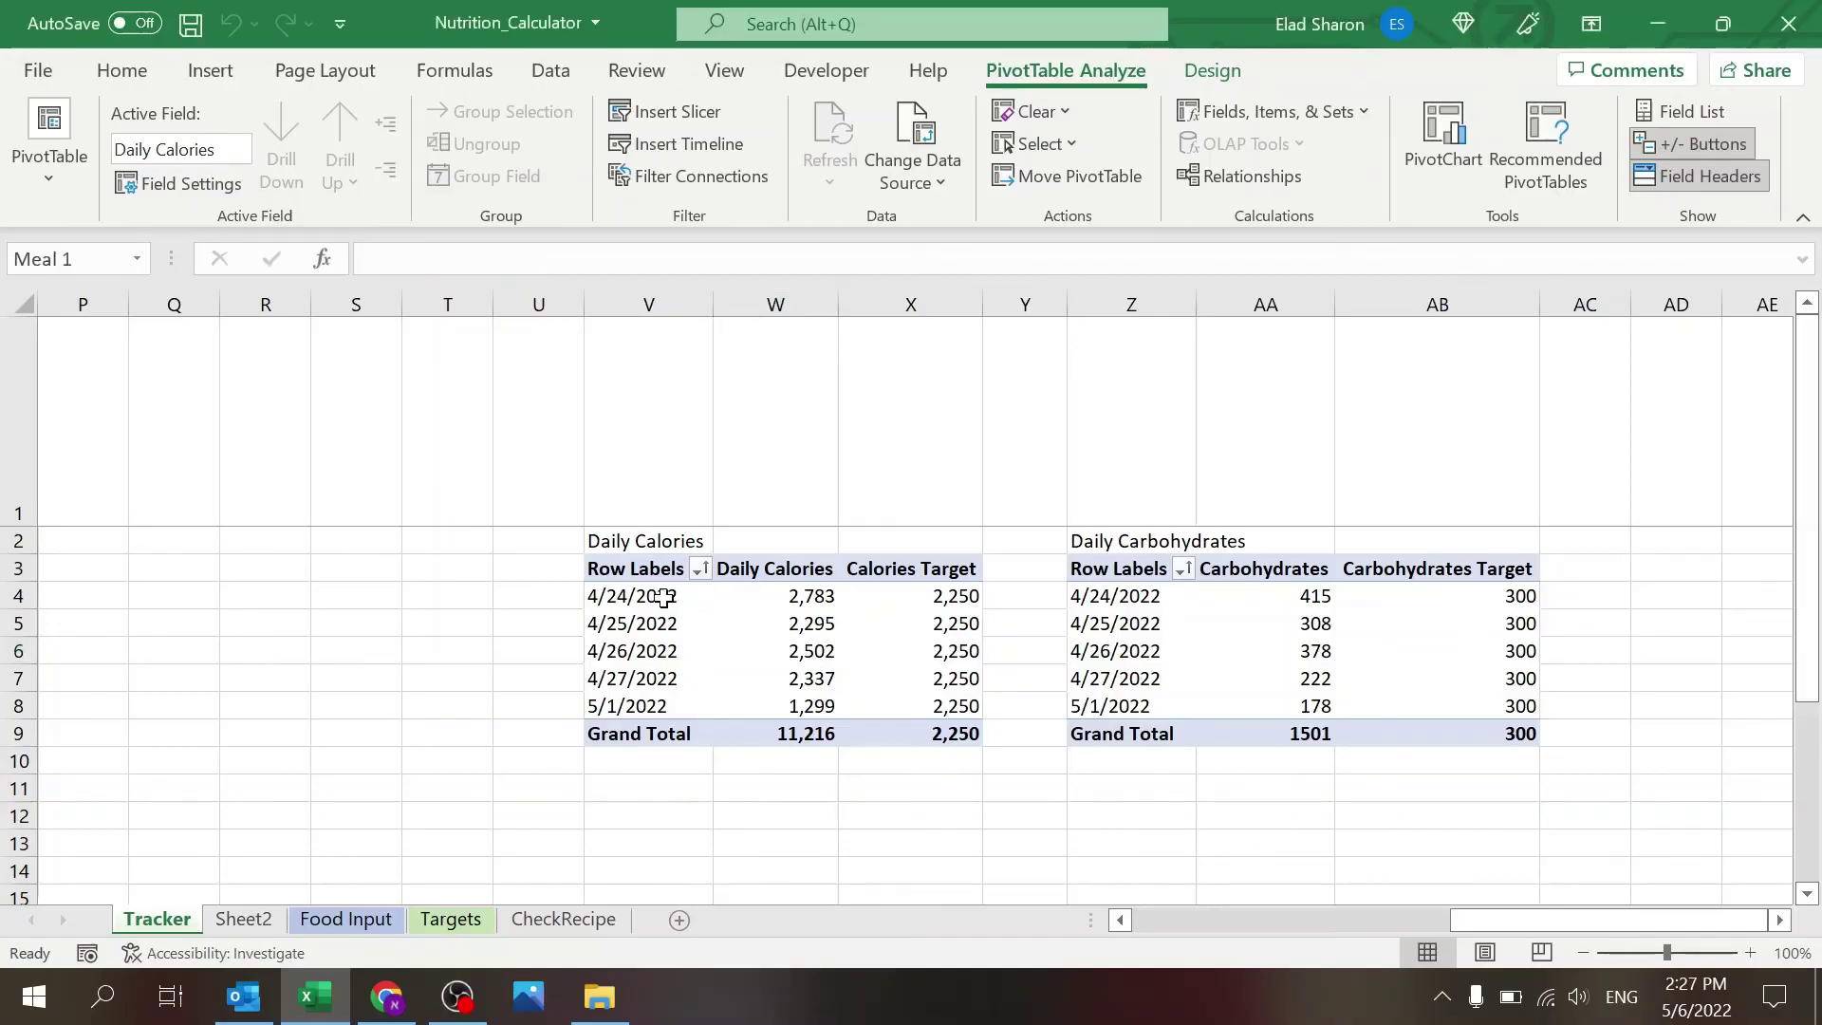
drag(870, 548, 362, 581)
click(357, 662)
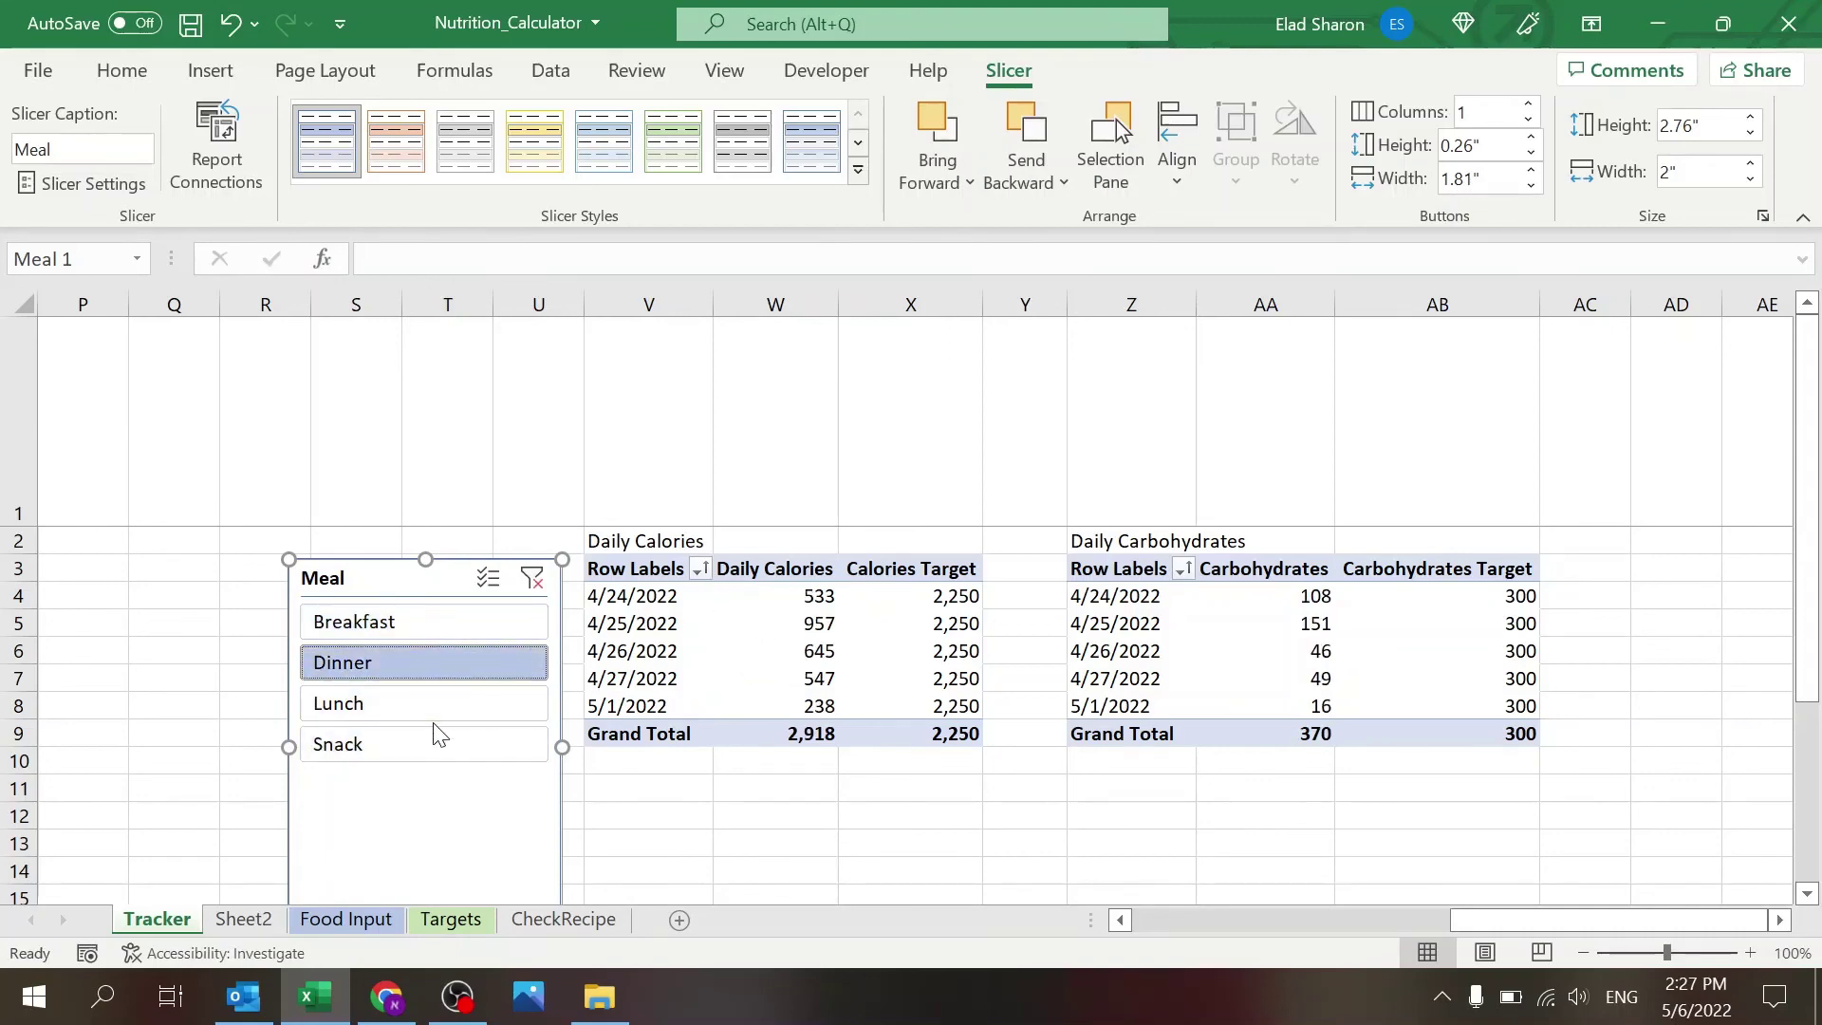
click(465, 726)
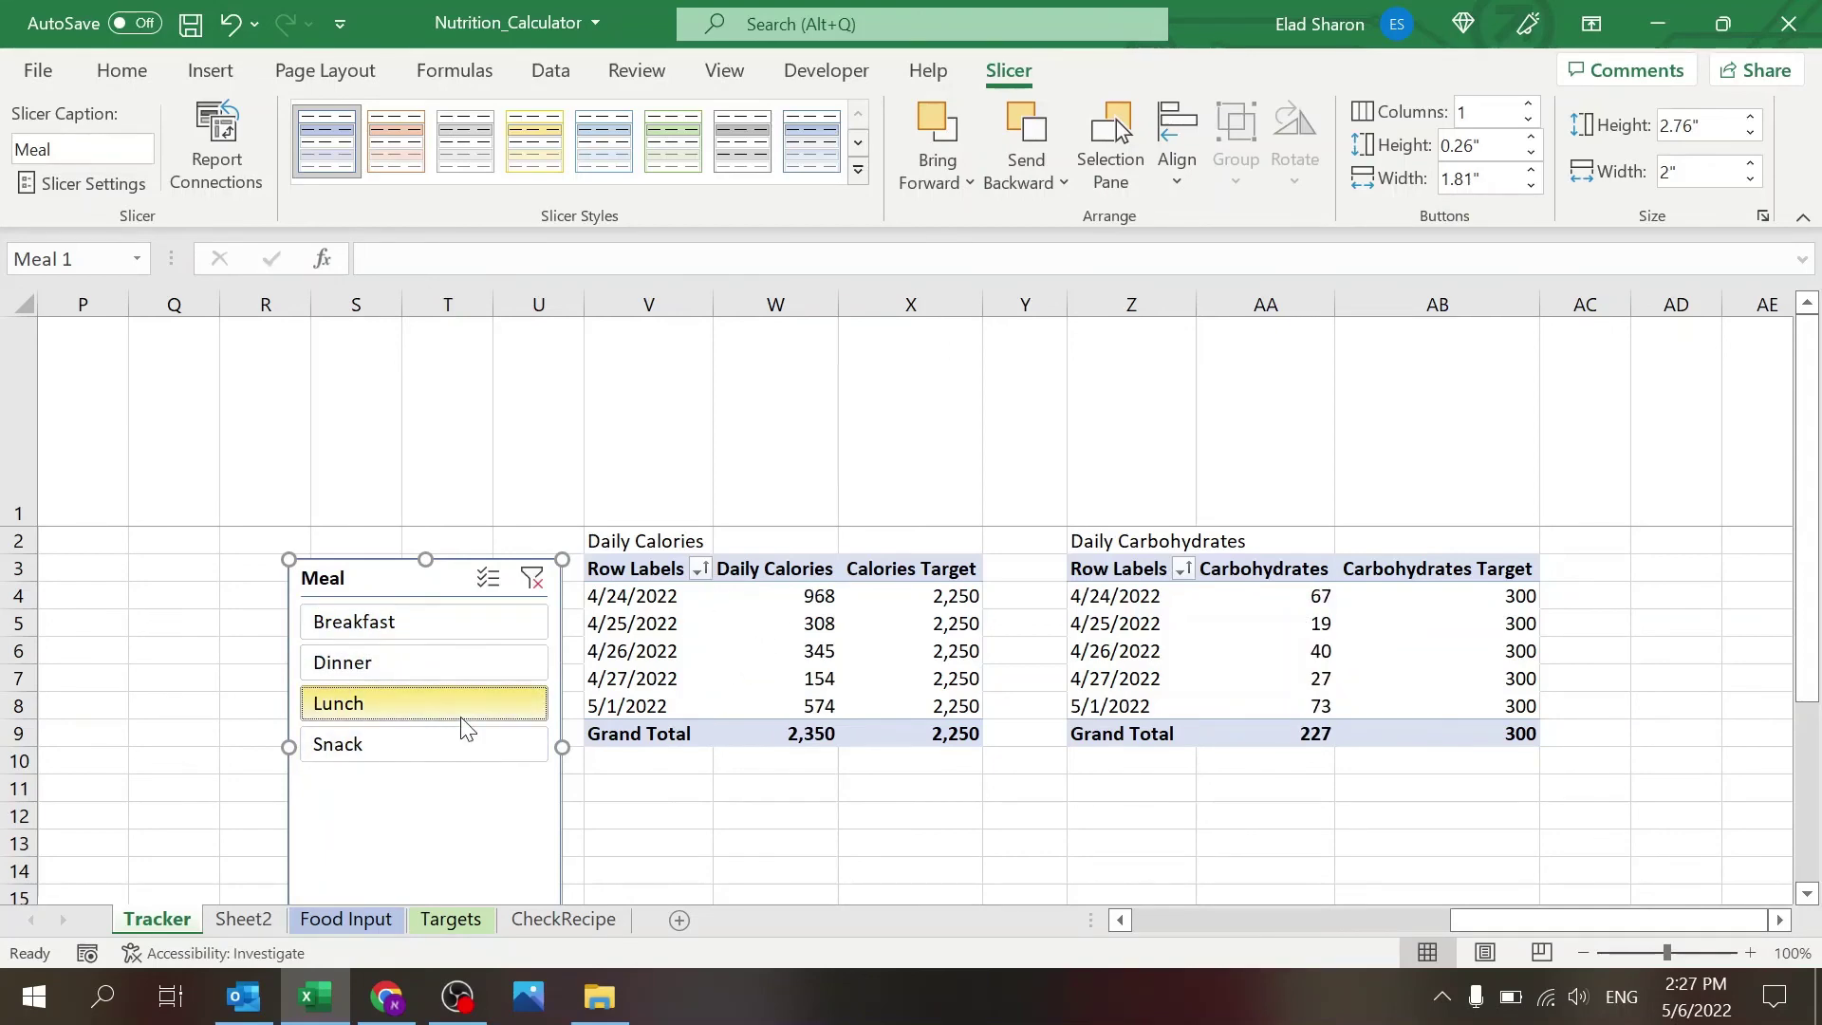
click(533, 577)
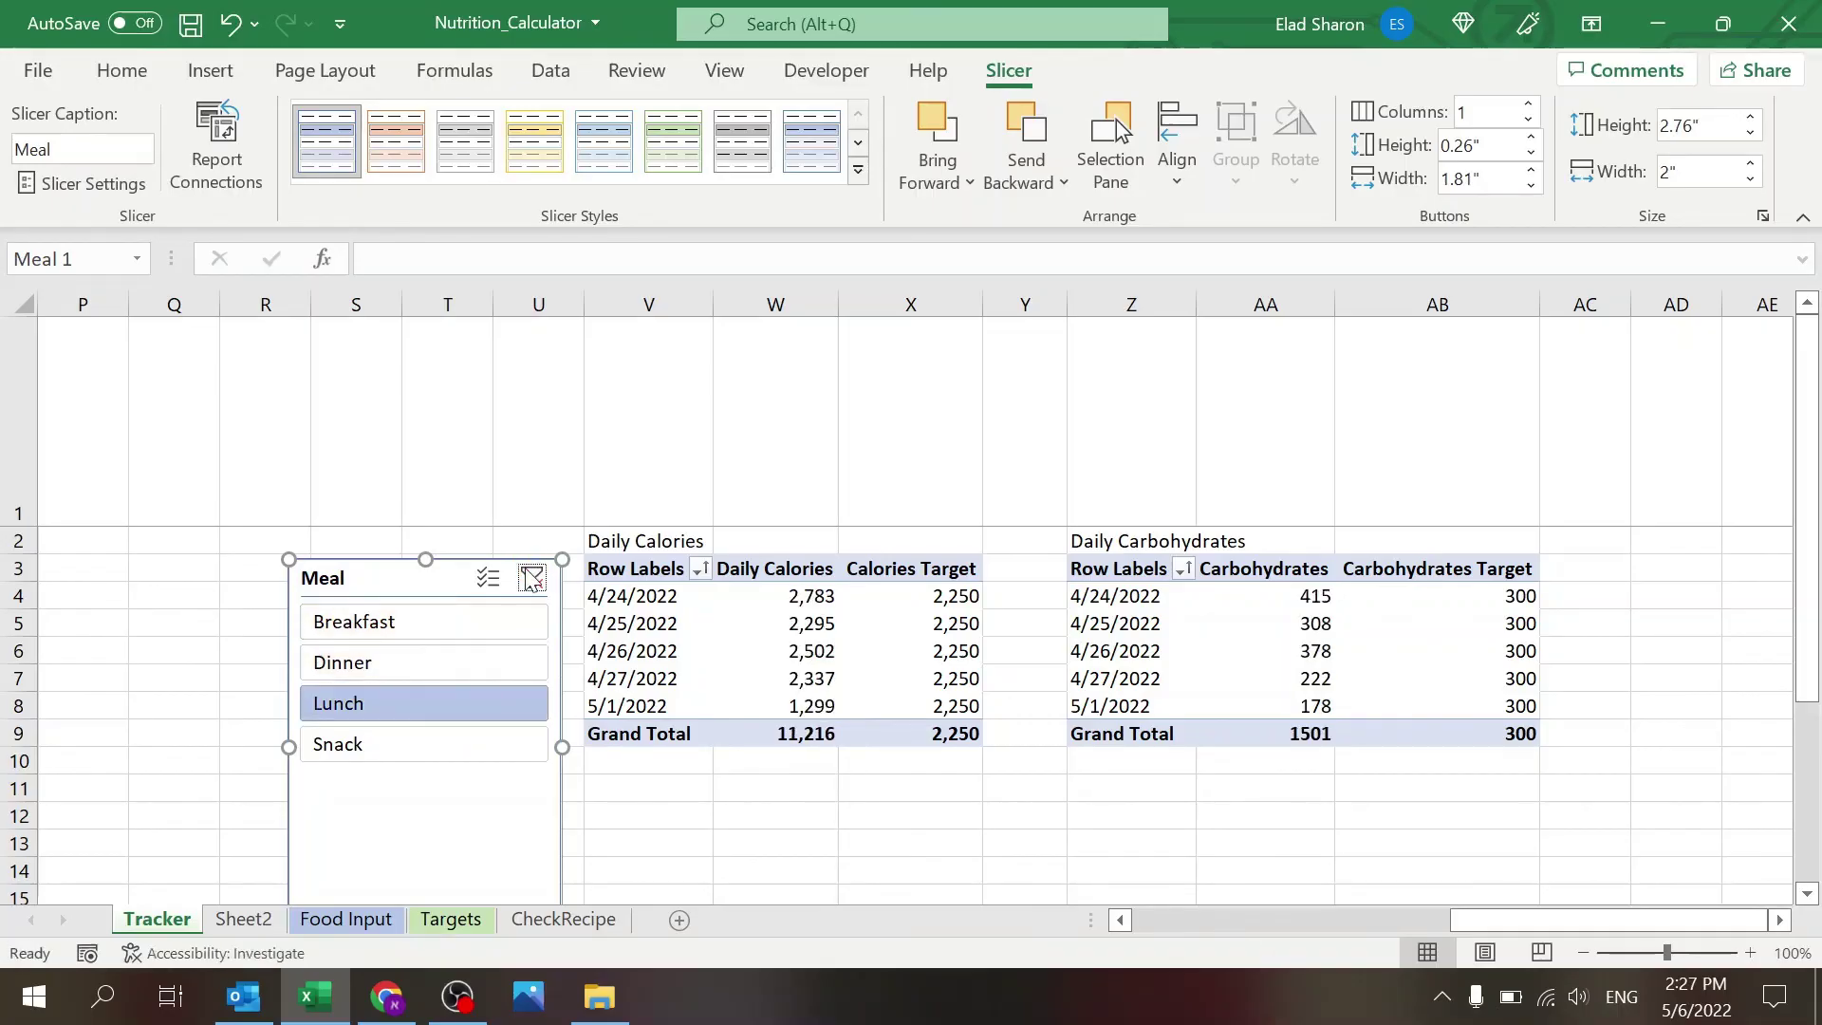
Delete the test Meal slicer and check the Meal slicer alongside the Daily Calories and Carbohydrates charts.
key(Delete)
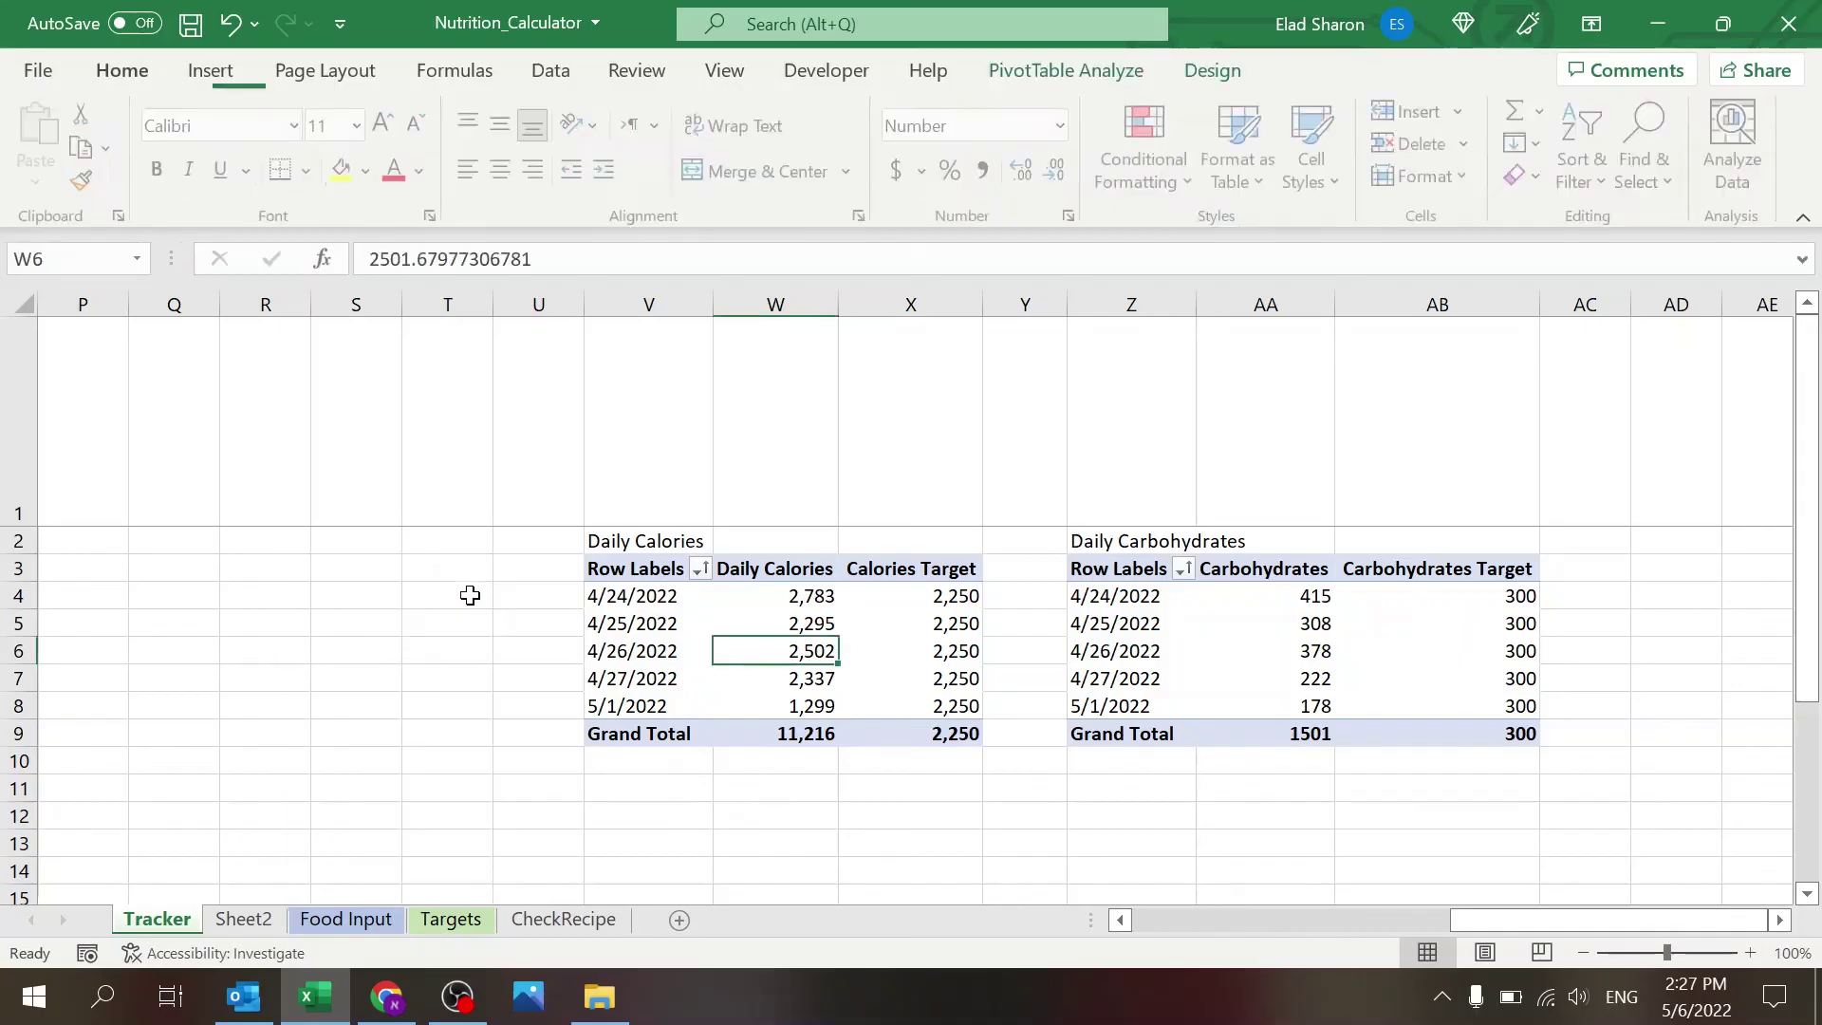
click(1176, 919)
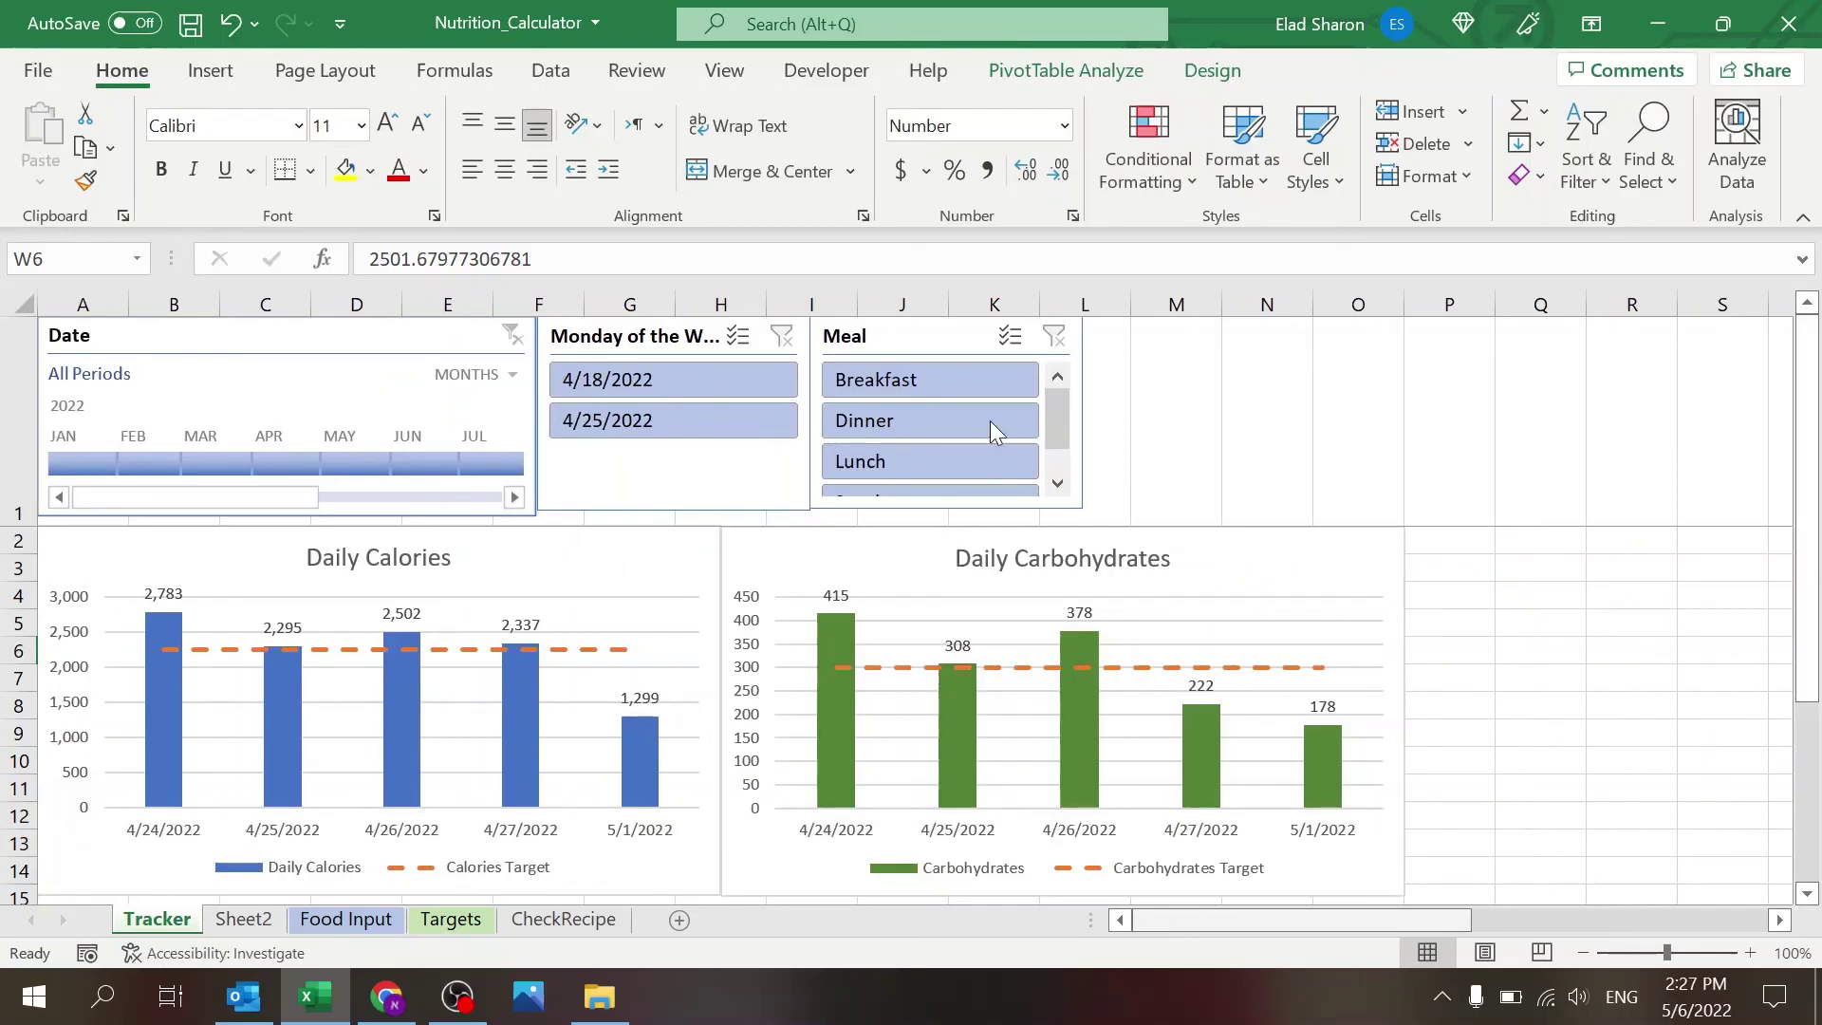
click(909, 338)
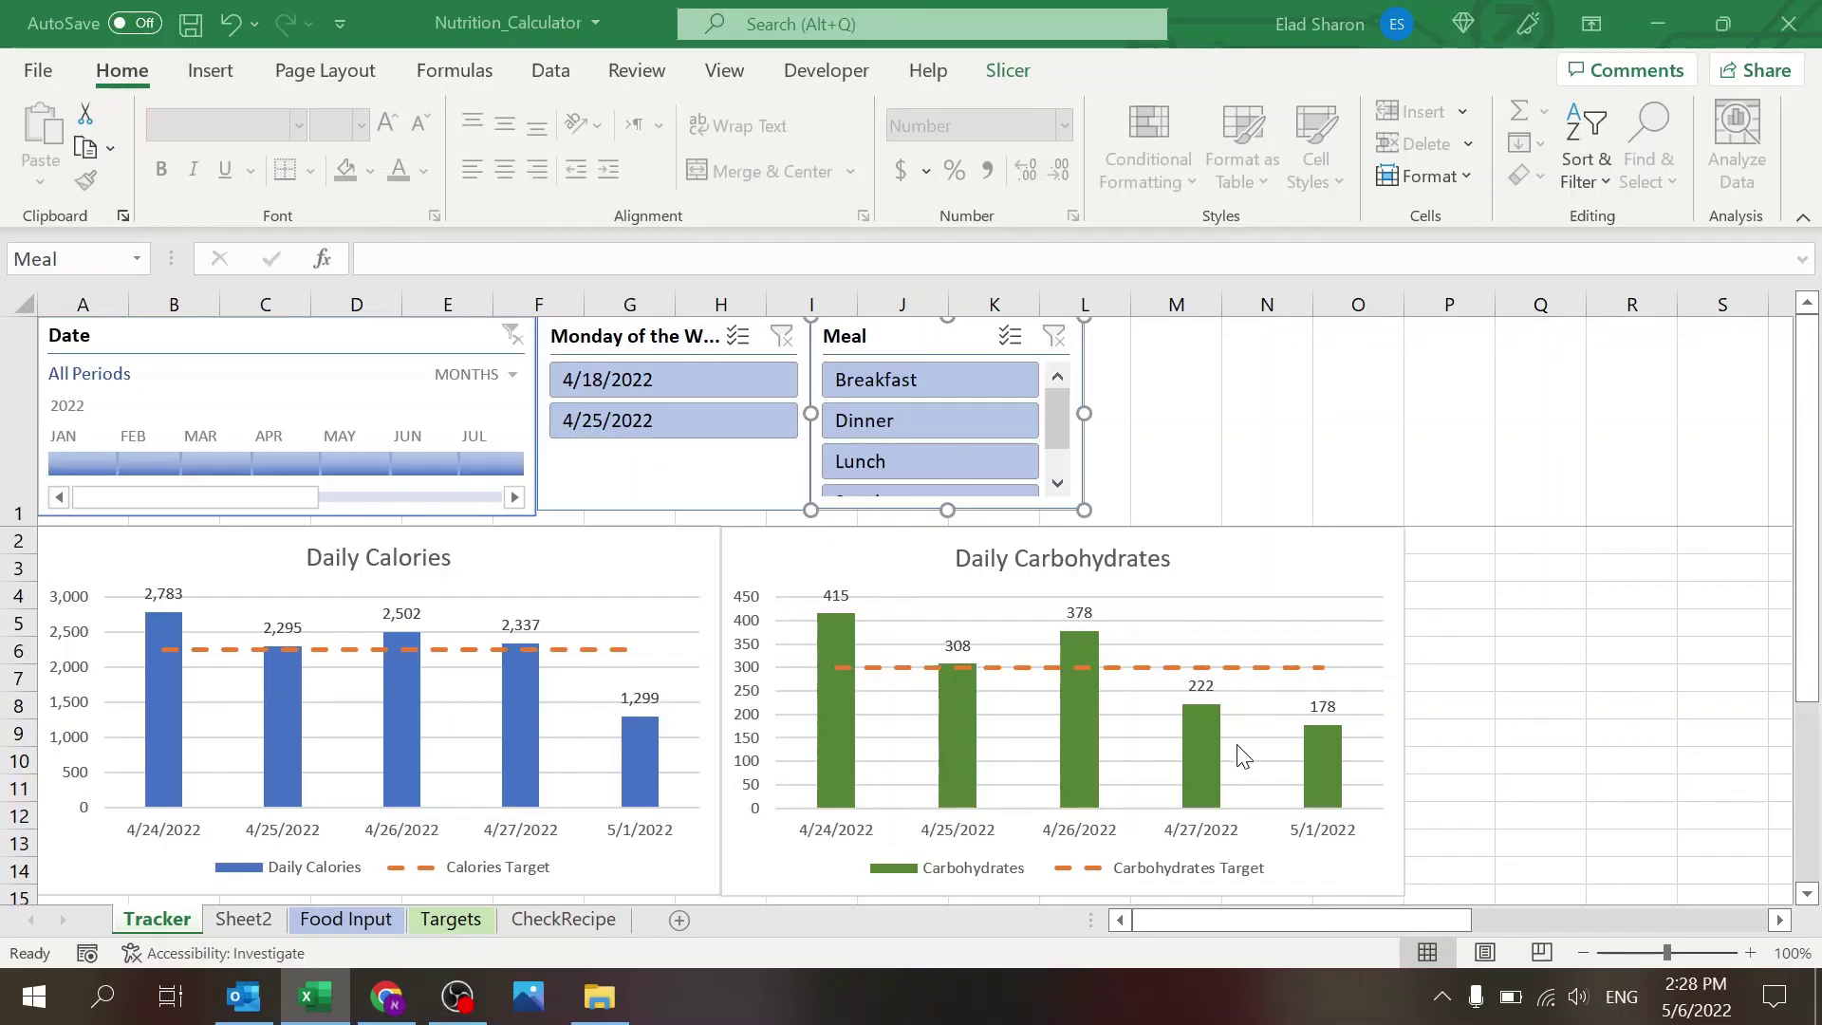
click(1183, 427)
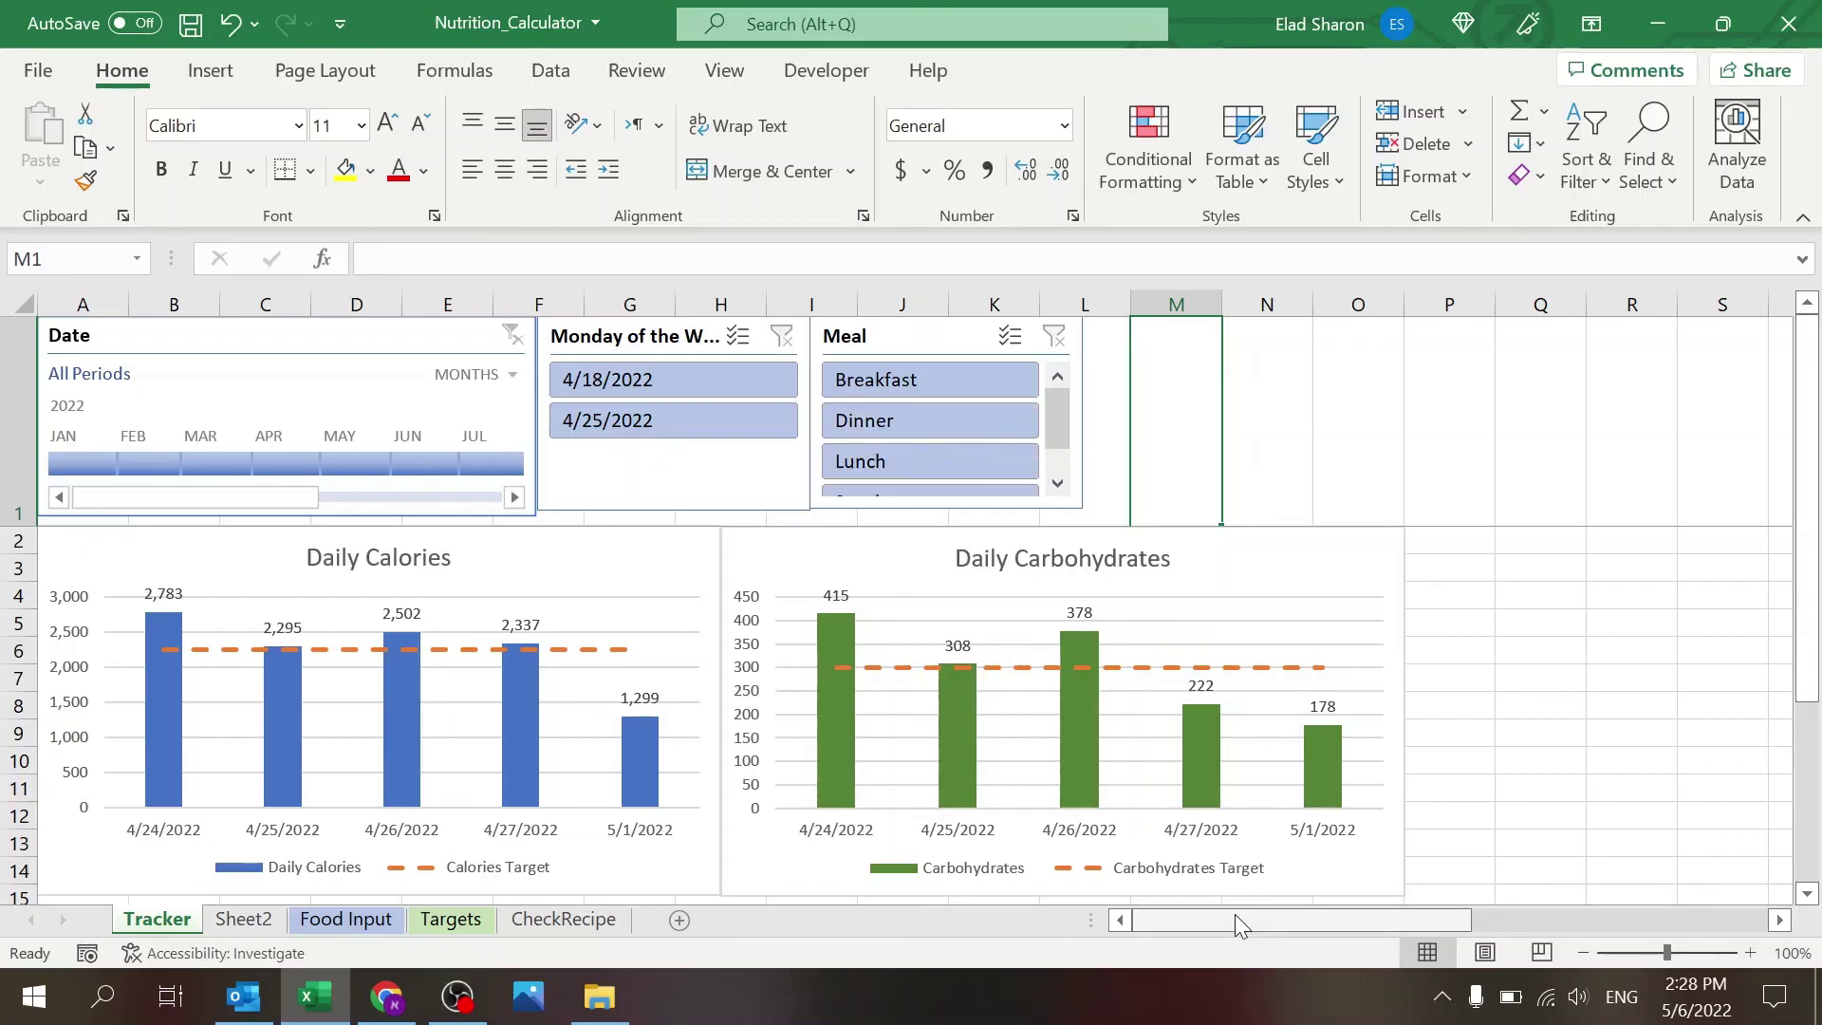
drag(1233, 914, 1499, 902)
scroll(1498, 896, right, 1)
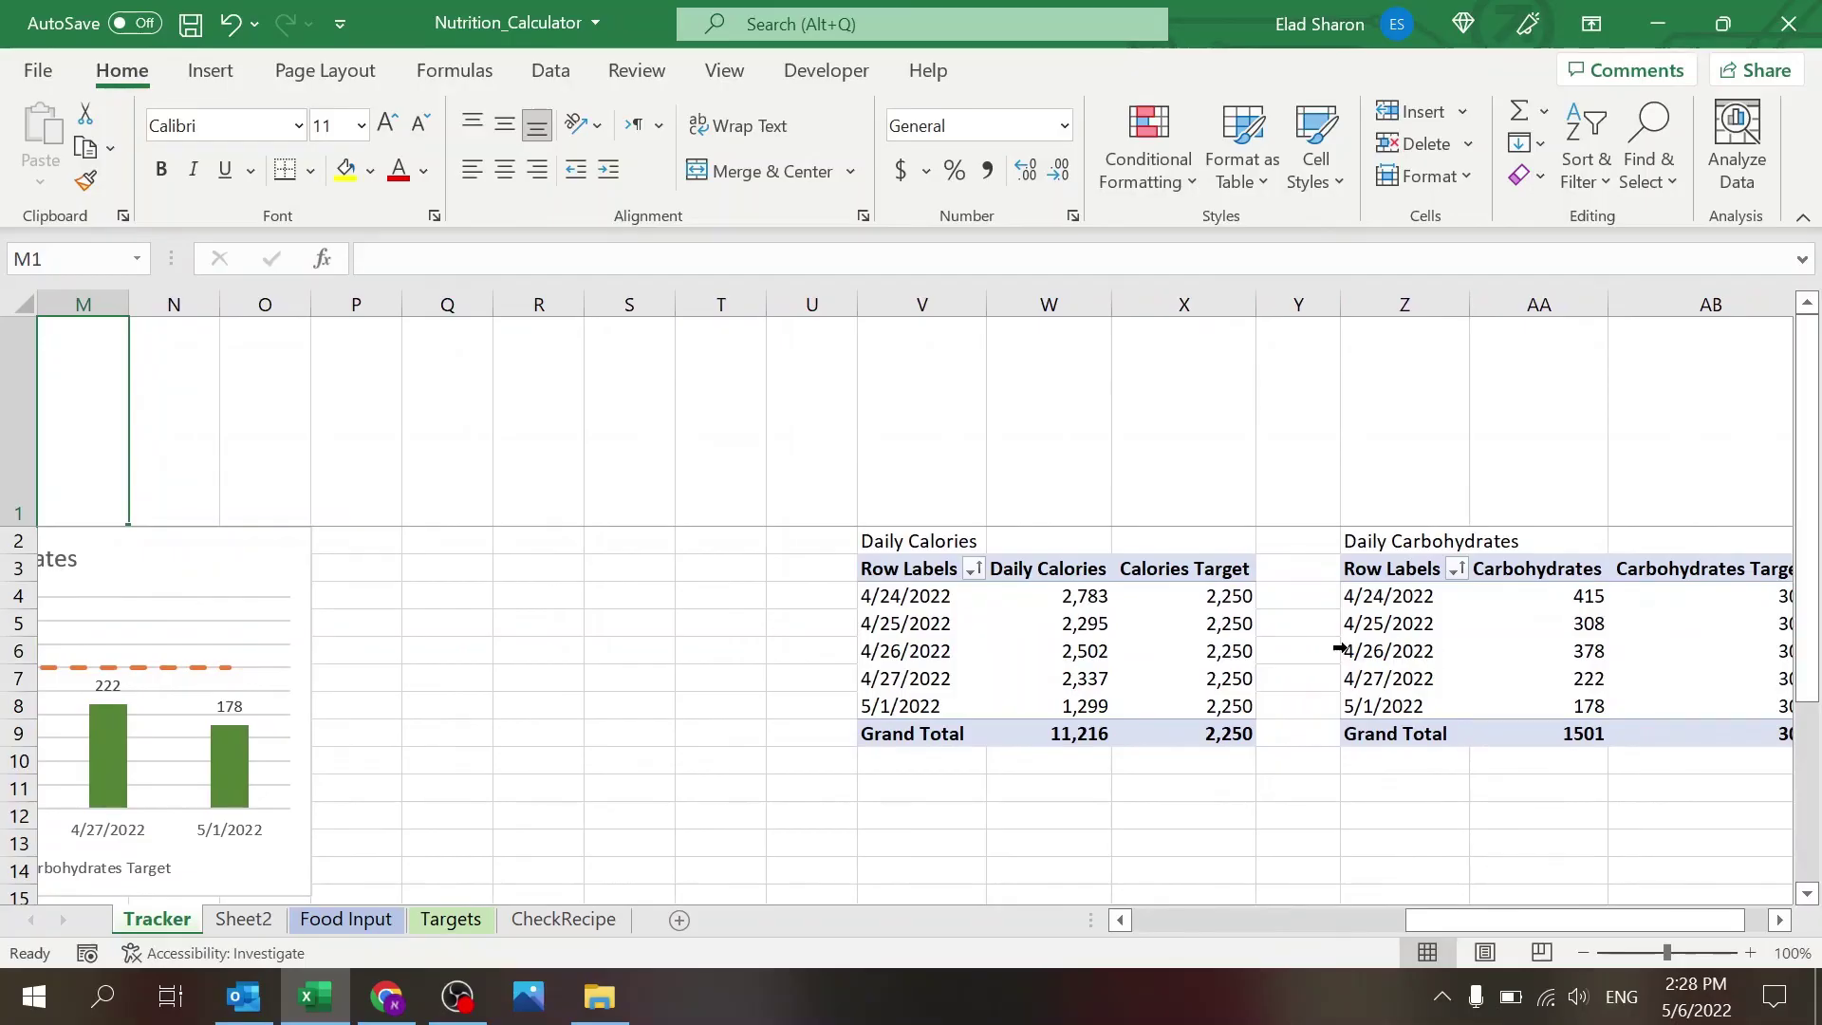
click(1142, 921)
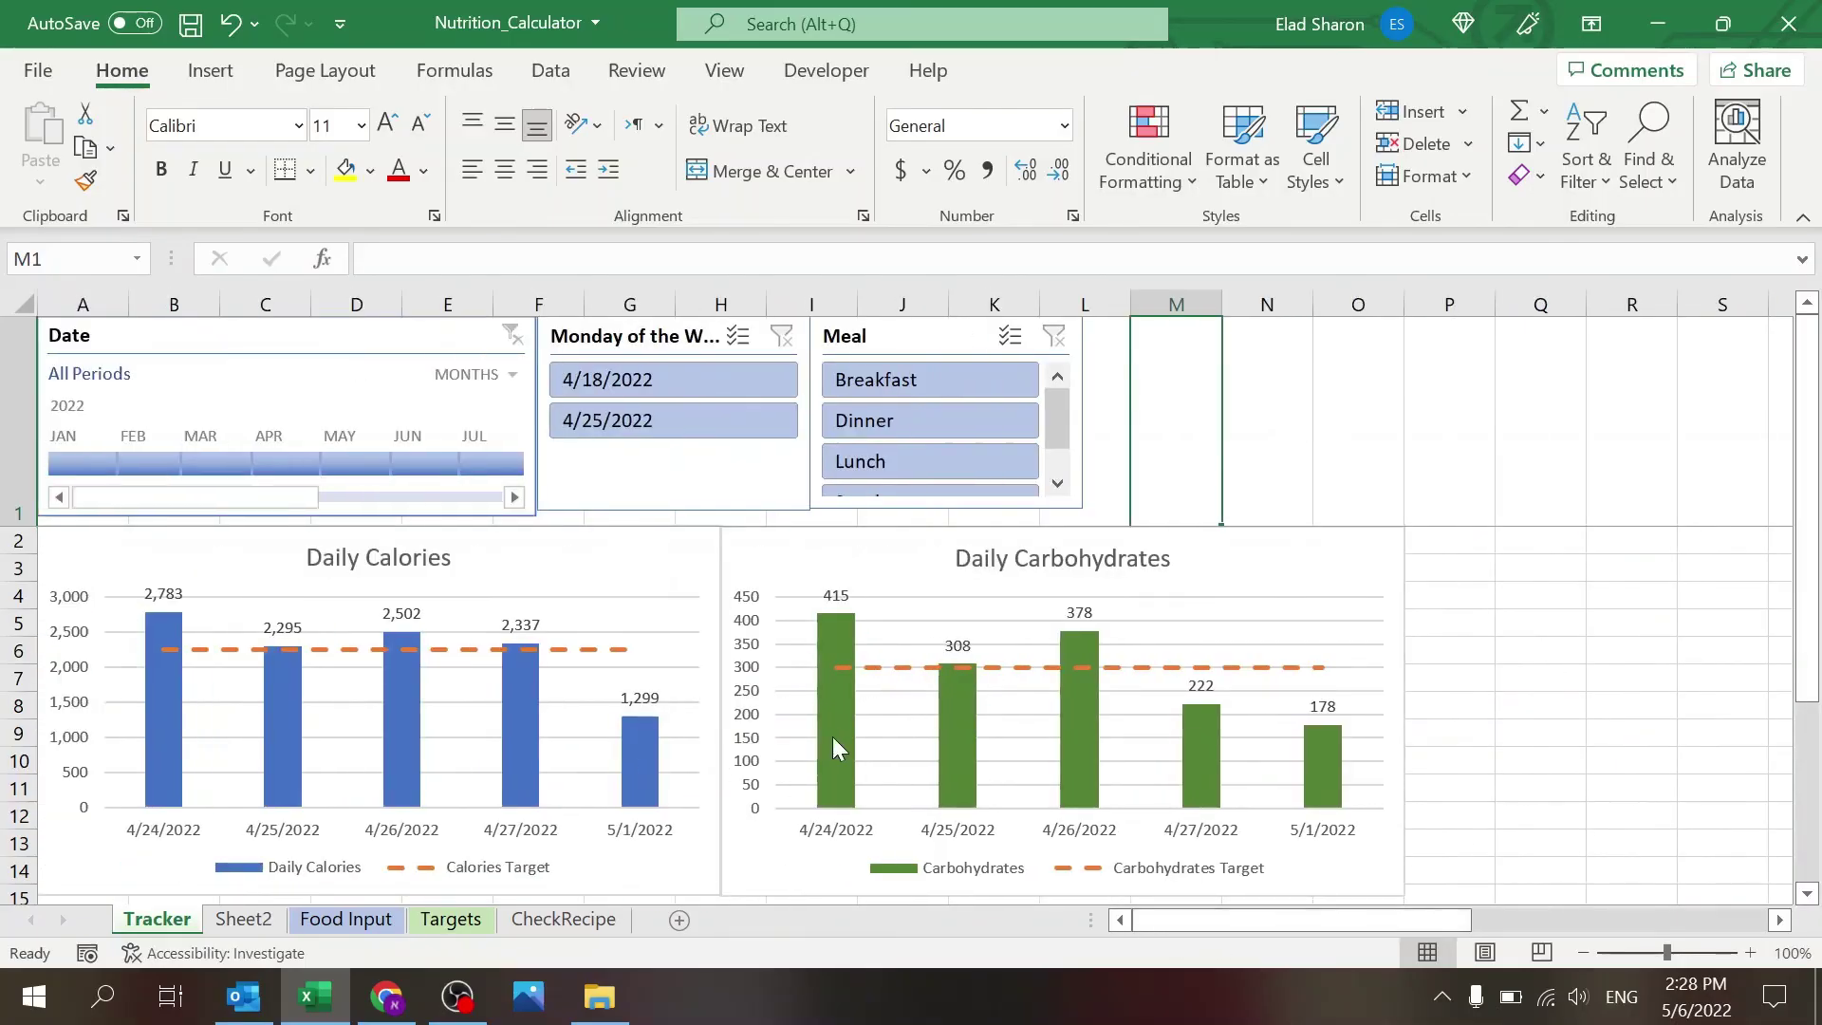